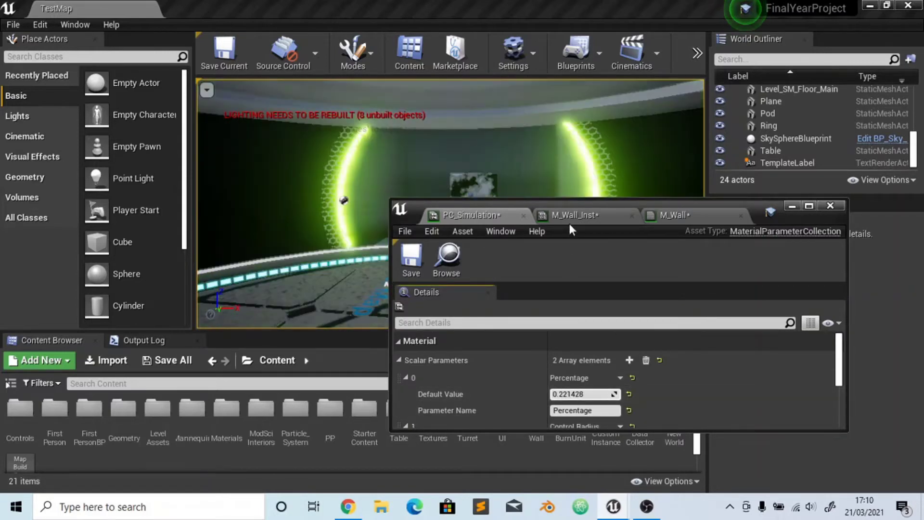
Change the Colour parameter of the M_Wall_Inst material instance to bright red, with R 20.0, G about 0.47 and B 0
left_click(575, 215)
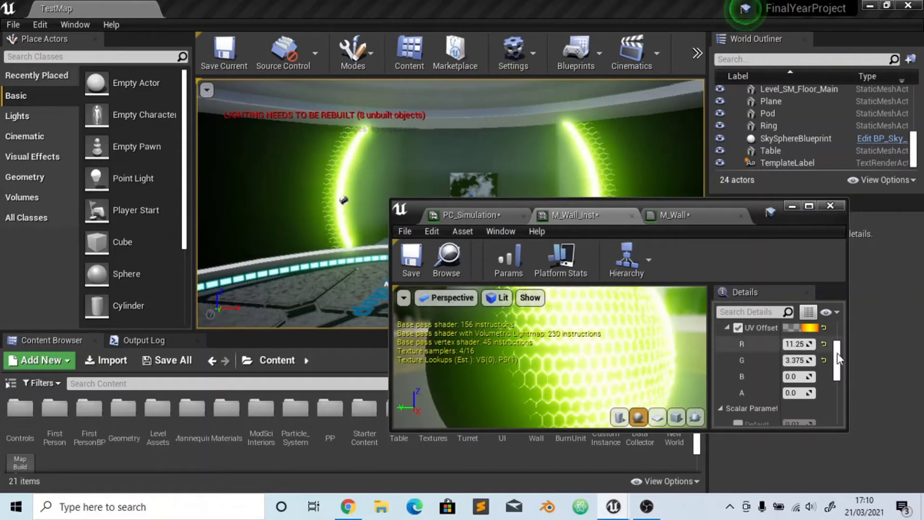
left_click_drag(836, 353, 837, 339)
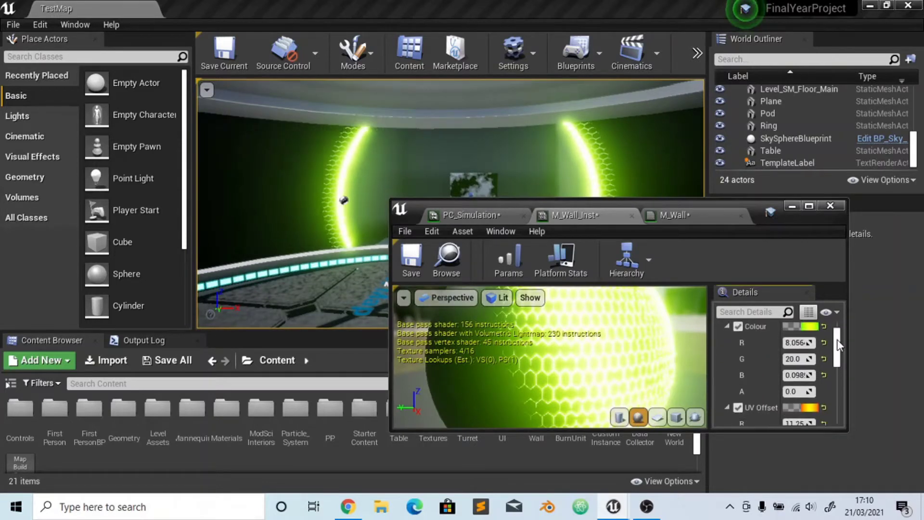
double_click(808, 327)
left_click(807, 333)
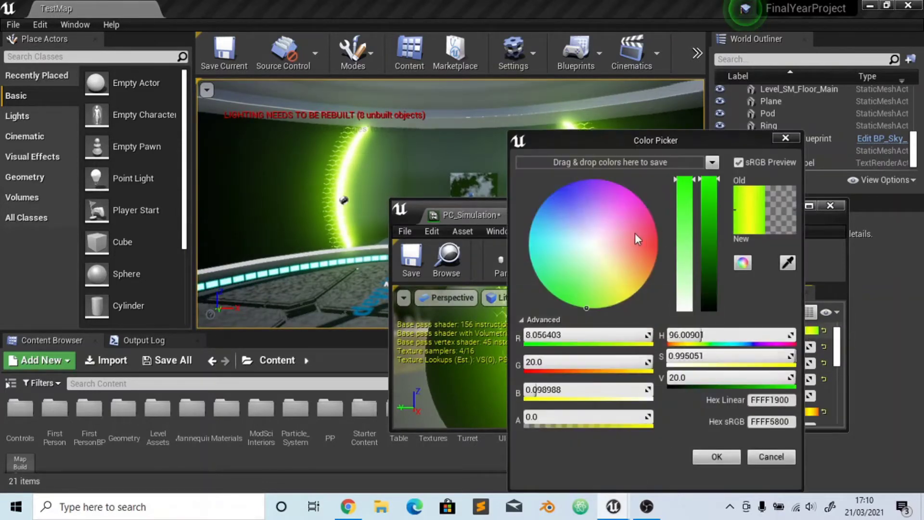
left_click_drag(634, 233, 675, 246)
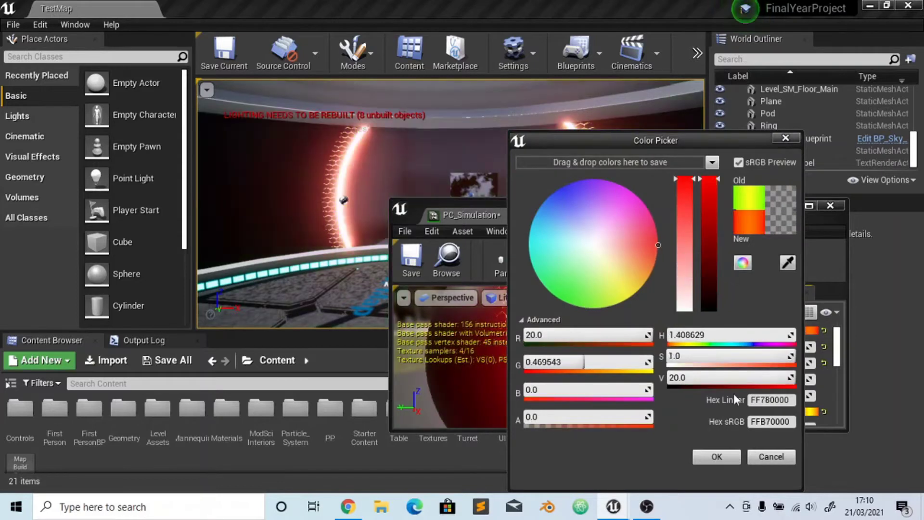
left_click(717, 456)
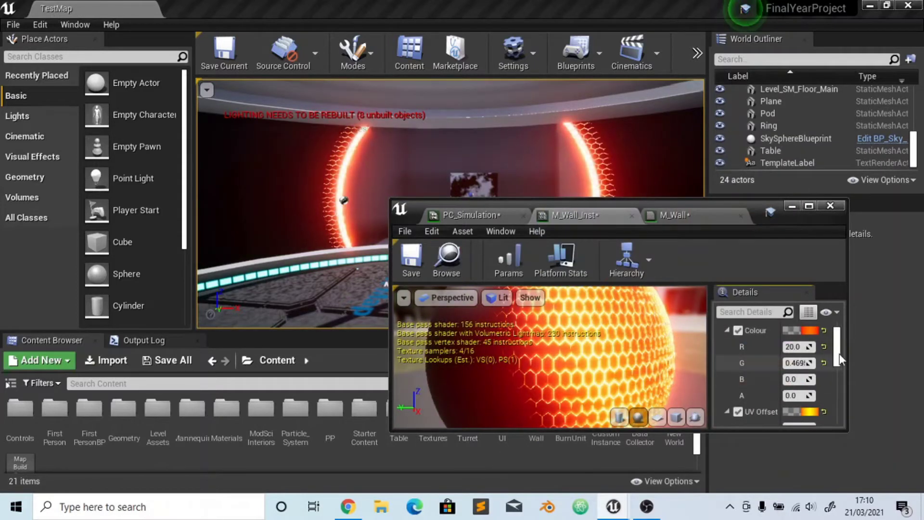
Set the R component of the wall instance's UV Offset to 5
left_click_drag(840, 357, 832, 368)
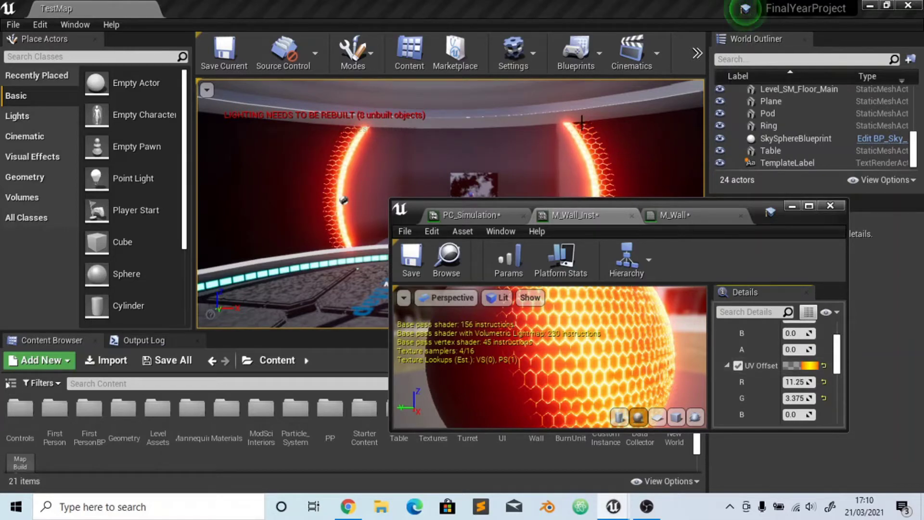
left_click(799, 382)
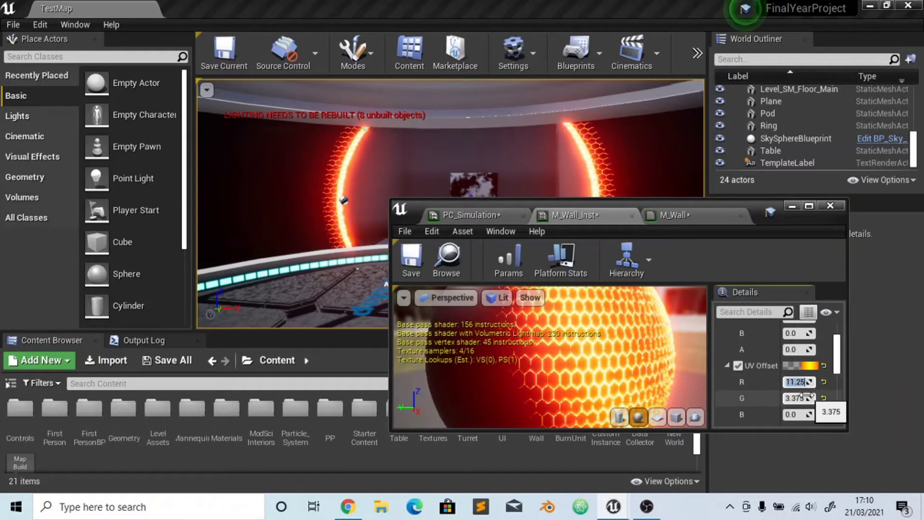
type("5")
key("Return")
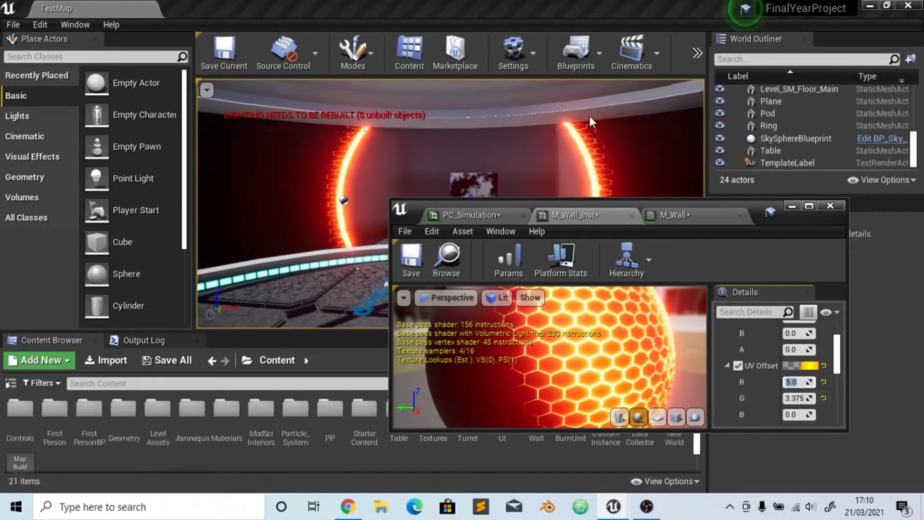
left_click(505, 272)
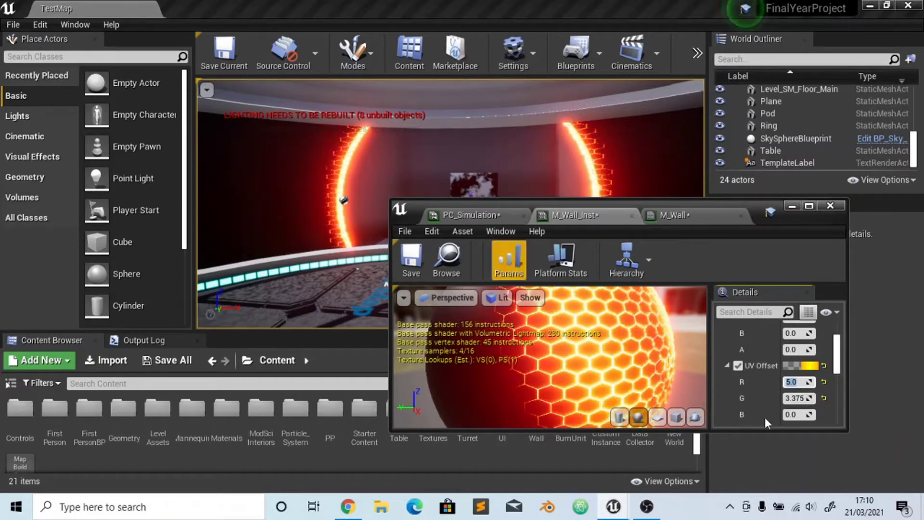
Set the UV Offset R component to 11.75 and halve it to 5.875
type("5")
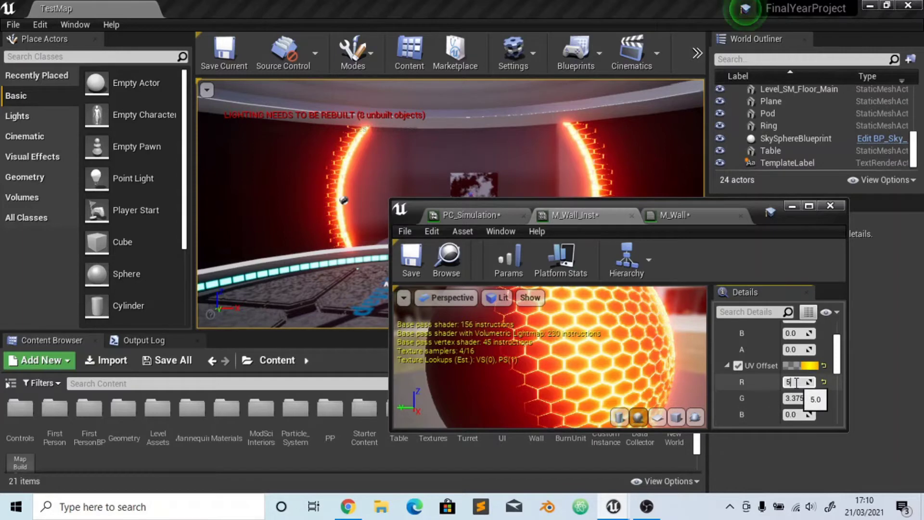
key("BackSpace")
type("11.75")
key("Return")
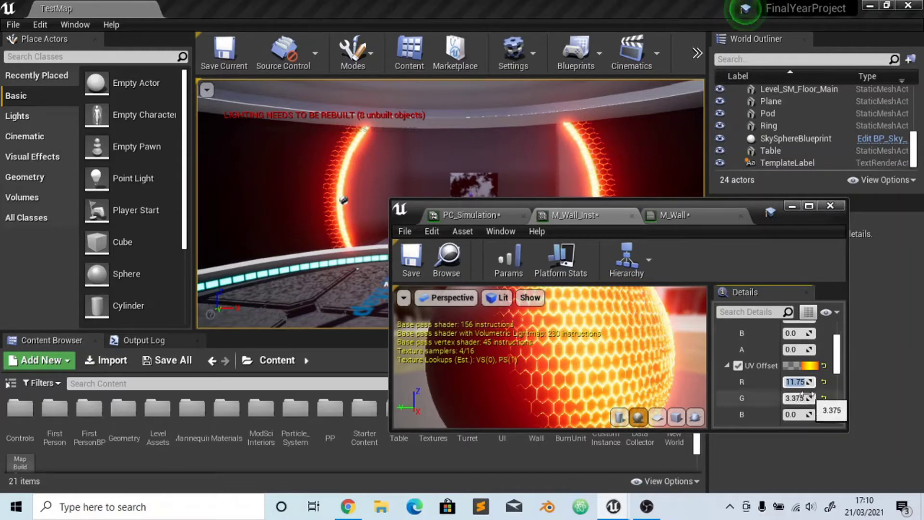
key("Left")
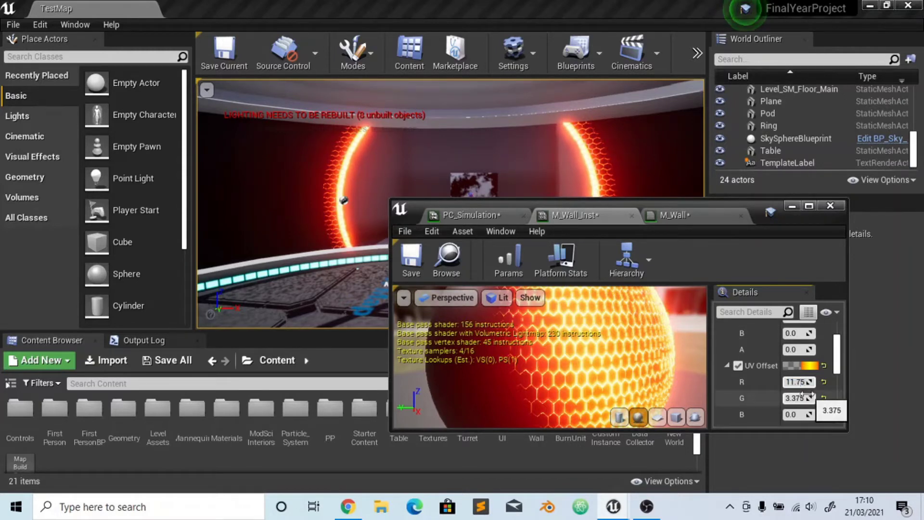
key("BackSpace")
key("Return")
Divide the UV Offset G component by 2 to enlarge the hexagon pattern in that direction too
left_click(799, 398)
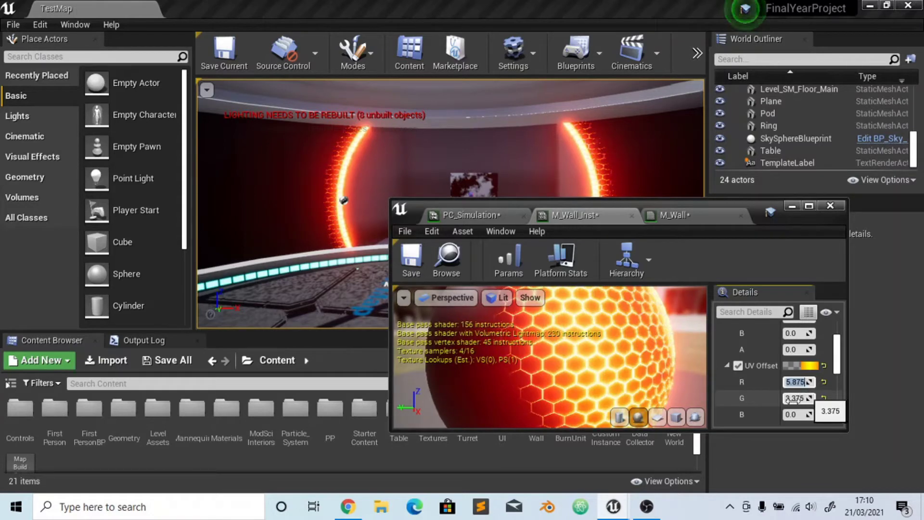
key("Right")
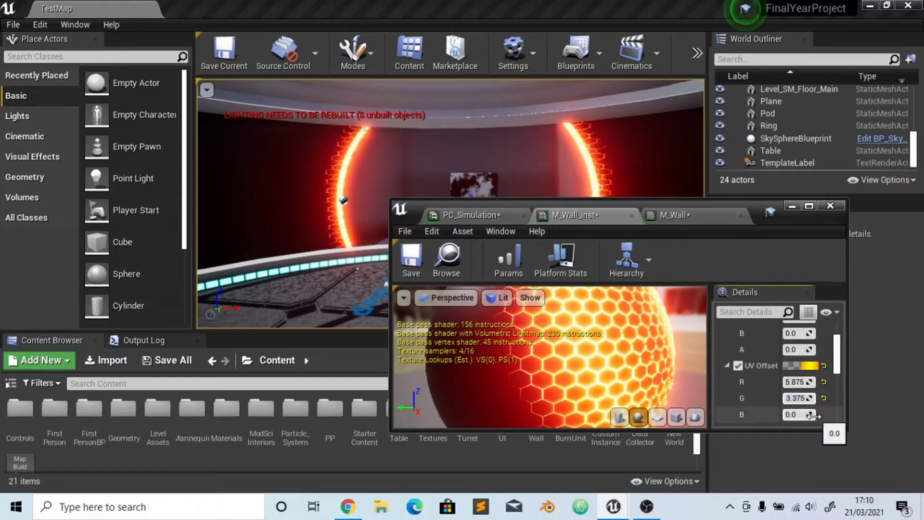
type("/2")
key("Return")
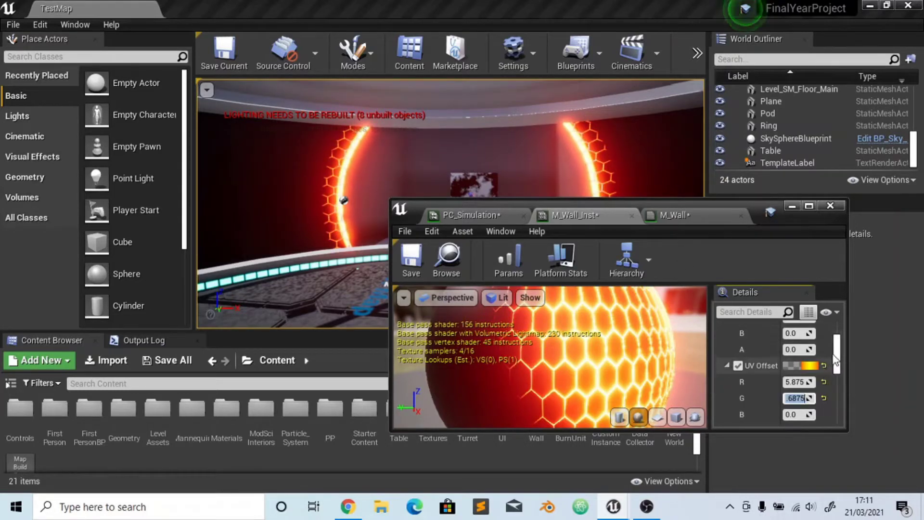
Set the Edge Width scalar parameter of the wall instance to 100
left_click_drag(836, 354, 838, 369)
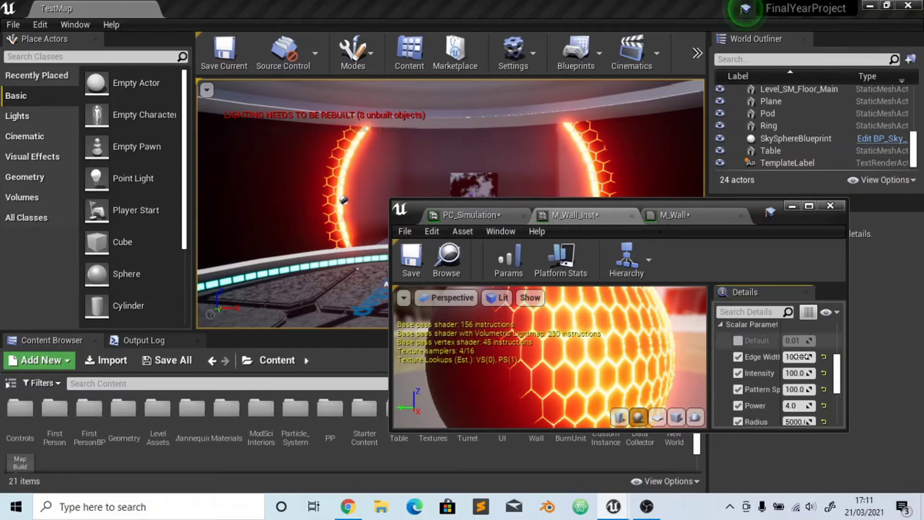
left_click_drag(797, 356, 822, 423)
type("100")
key("Return")
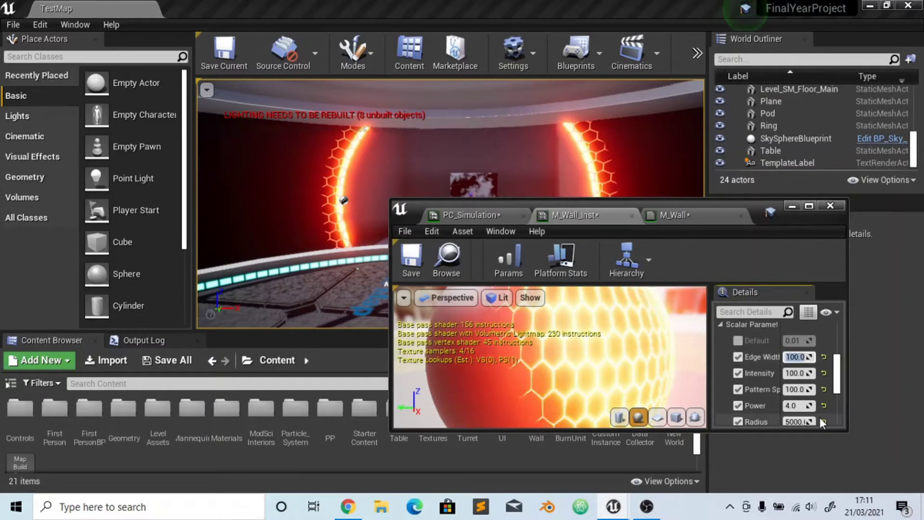
Try an Intensity of 1 on the wall instance and restore it to 100
left_click(800, 372)
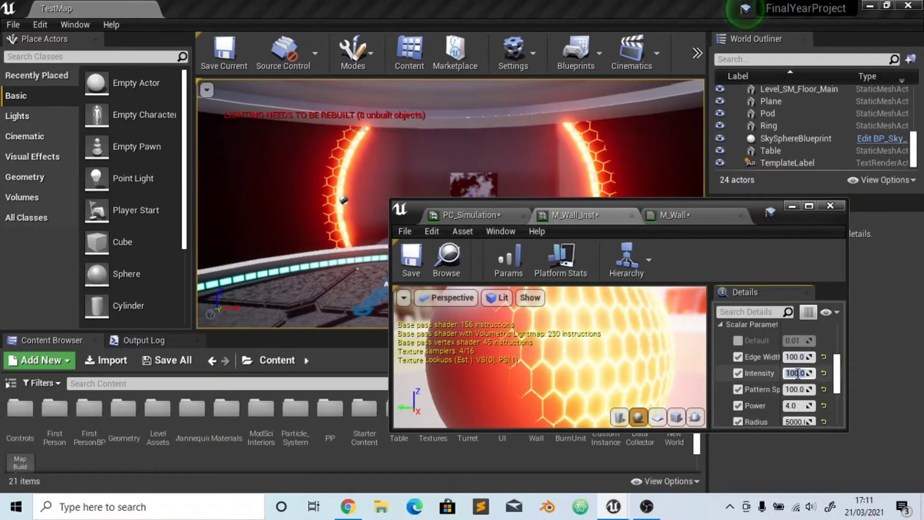
type("1")
key("Return")
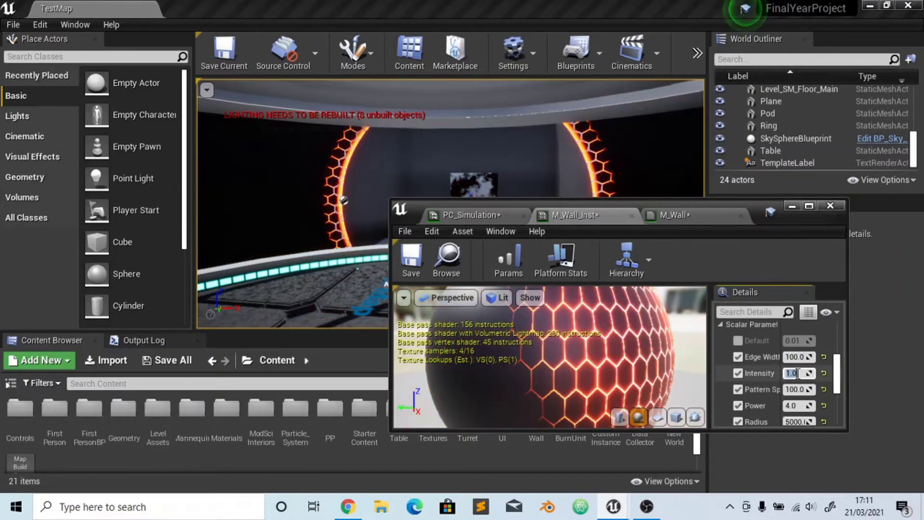
type("100")
key("Return")
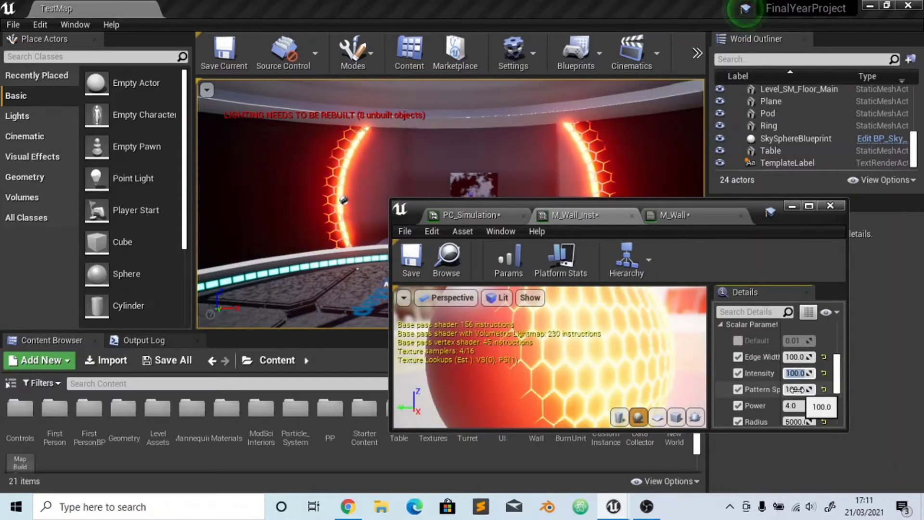
Try values of 50 and 150 for the pattern parameter below Intensity and restore it to 100
left_click(795, 389)
type("50")
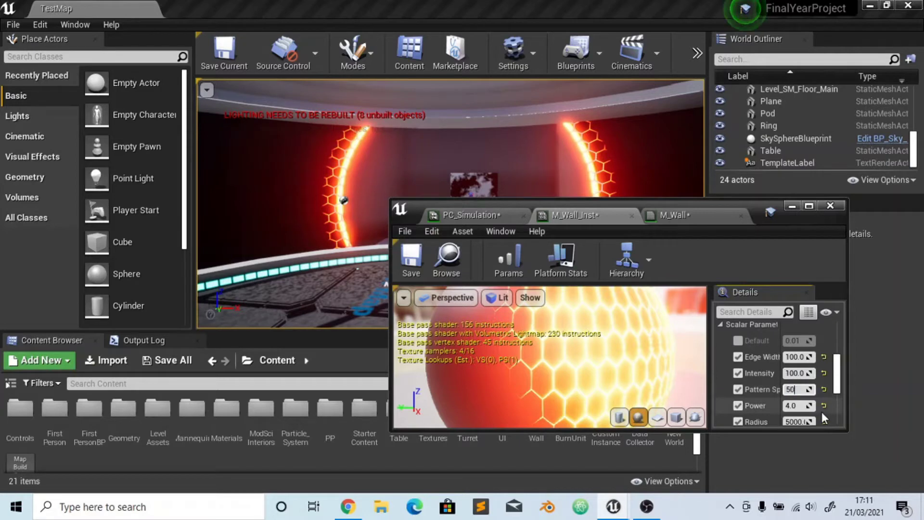
key("Return")
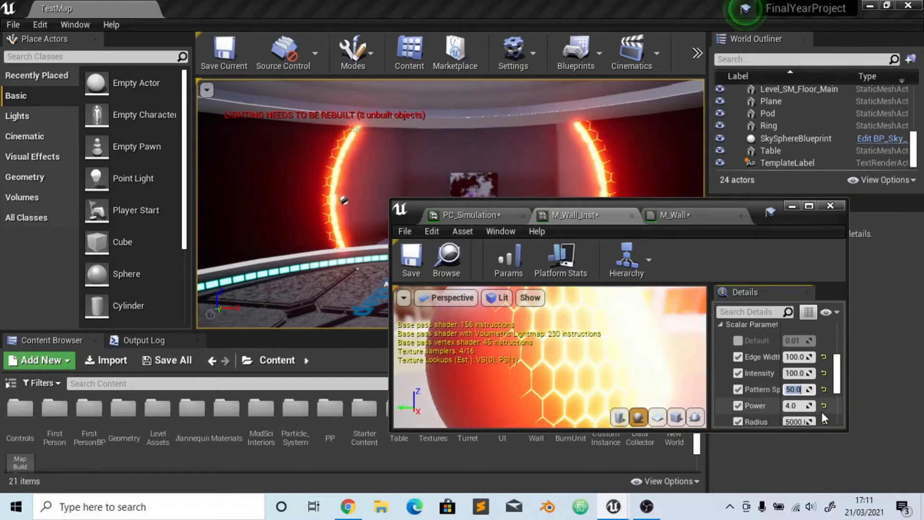
type("150")
key("Return")
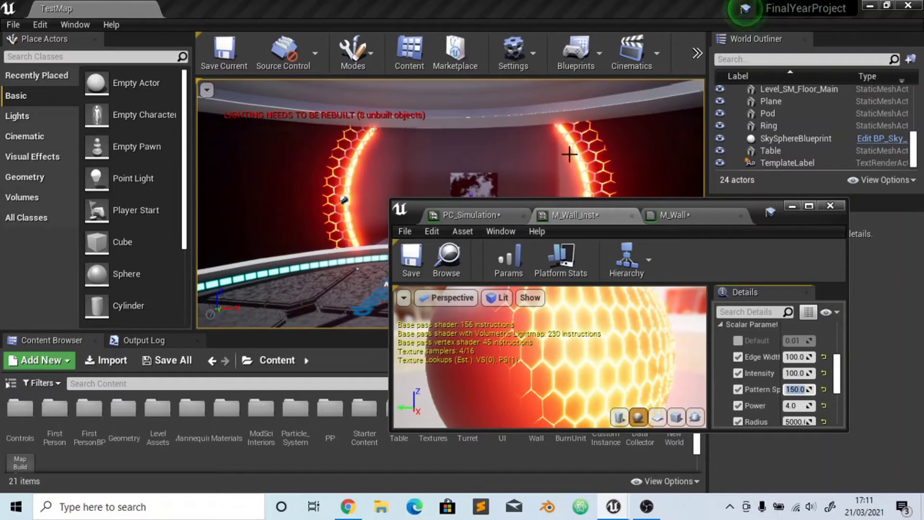
type("100")
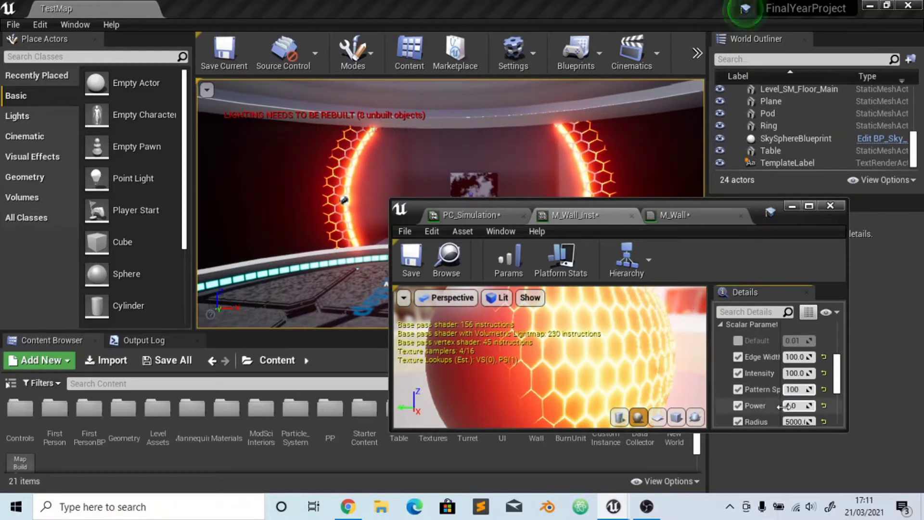
key("Return")
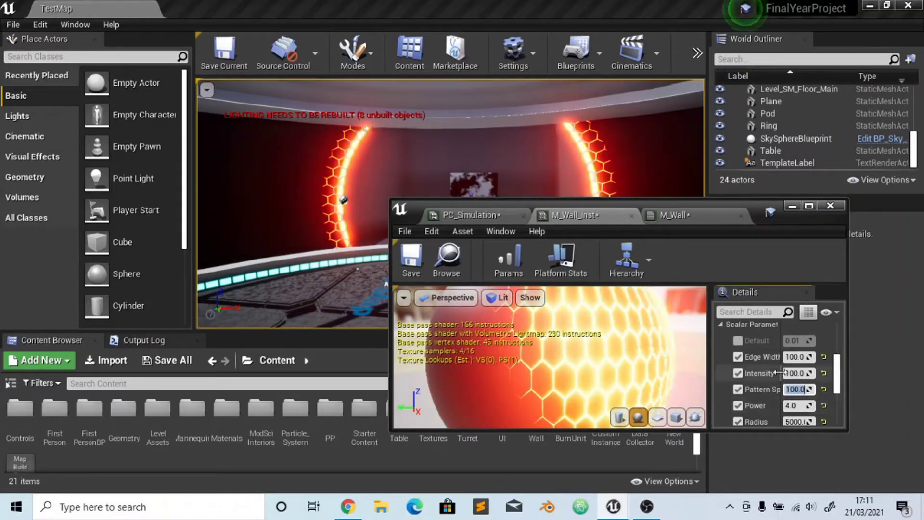
Try Power values of 1 and 8 on the wall instance and restore the value to 4
left_click(799, 405)
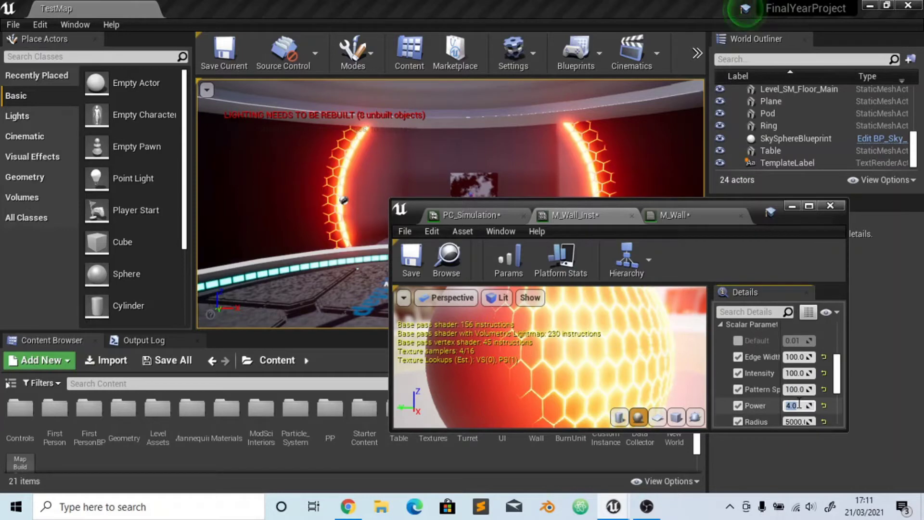
type("1")
key("Return")
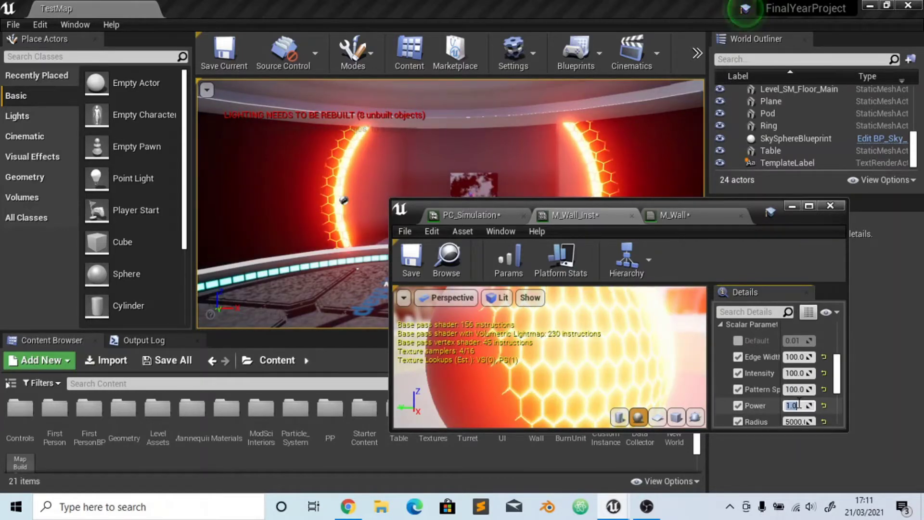
type("4")
key("Return")
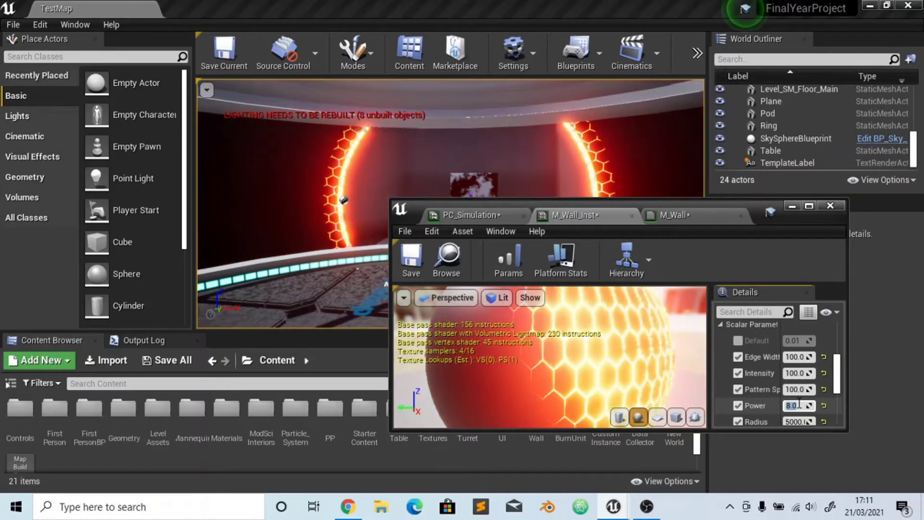
type("4")
key("Return")
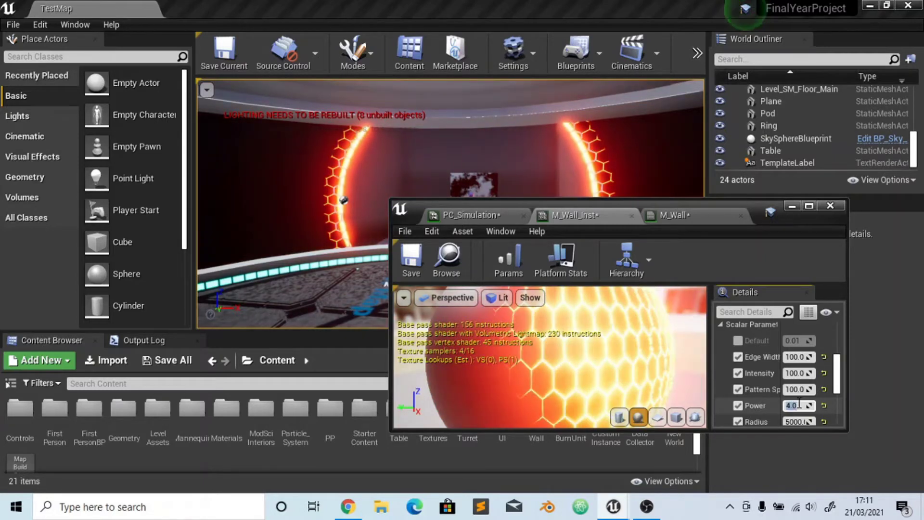
In the PC_Simulation parameter collection, lower the default value of the Percentage scalar to about 0.031
left_click(837, 378)
scroll(837, 378, "down", 2)
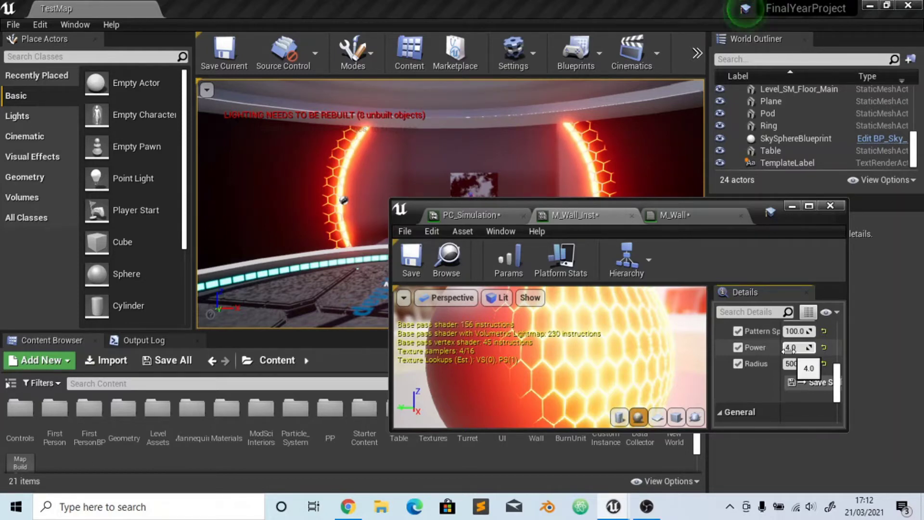
left_click(459, 215)
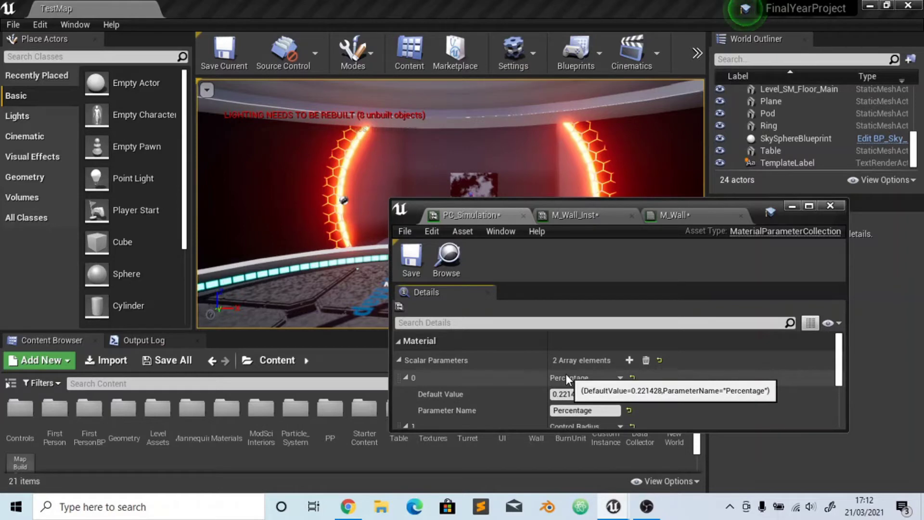
mouse_move(567, 391)
left_mouse_down()
mouse_move(585, 391)
mouse_move(540, 391)
mouse_move(564, 390)
mouse_move(553, 391)
left_mouse_up()
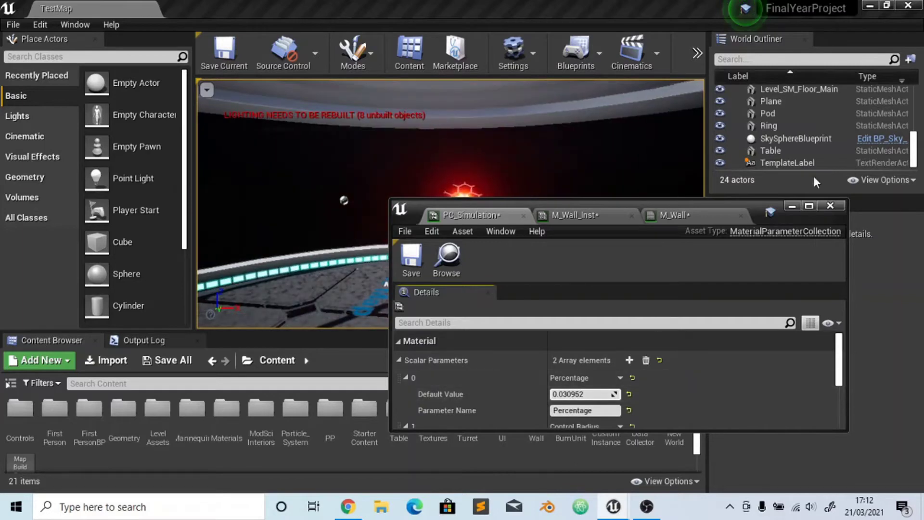
left_click_drag(840, 345, 840, 386)
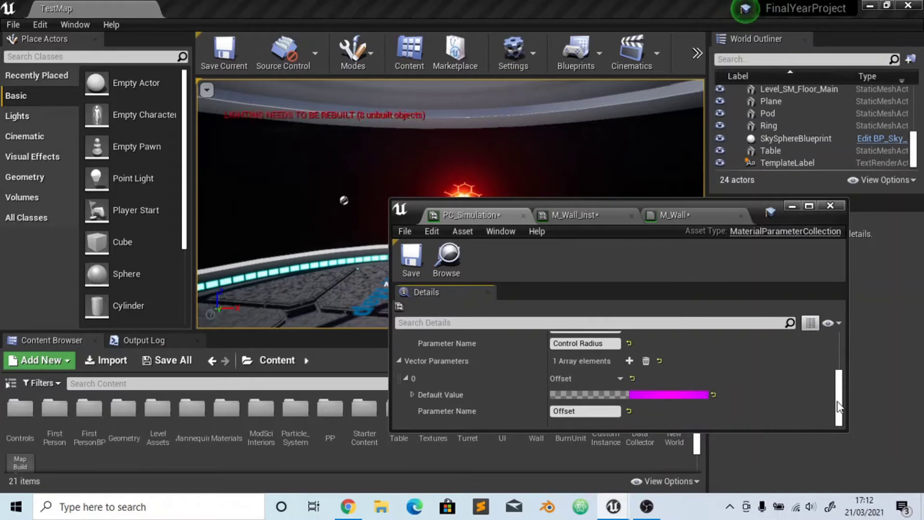
left_click(642, 394)
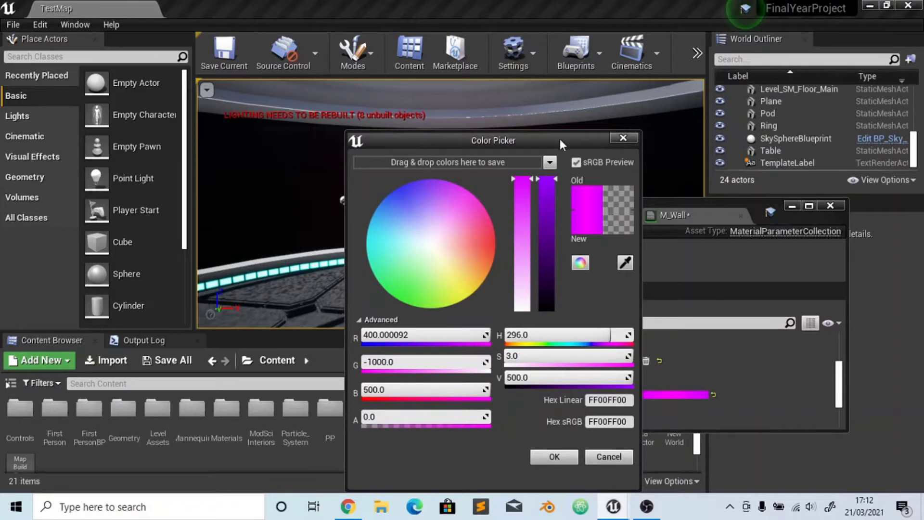
left_click_drag(560, 139, 575, 245)
left_click(647, 251)
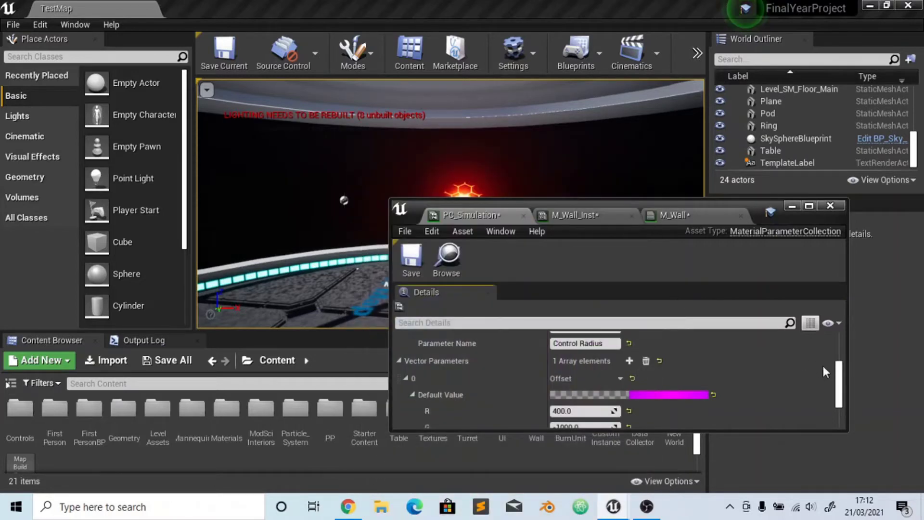
Try a G value of about -723 and an R value of about 391 for the Offset vector's default, undoing each change
left_click_drag(840, 399, 842, 418)
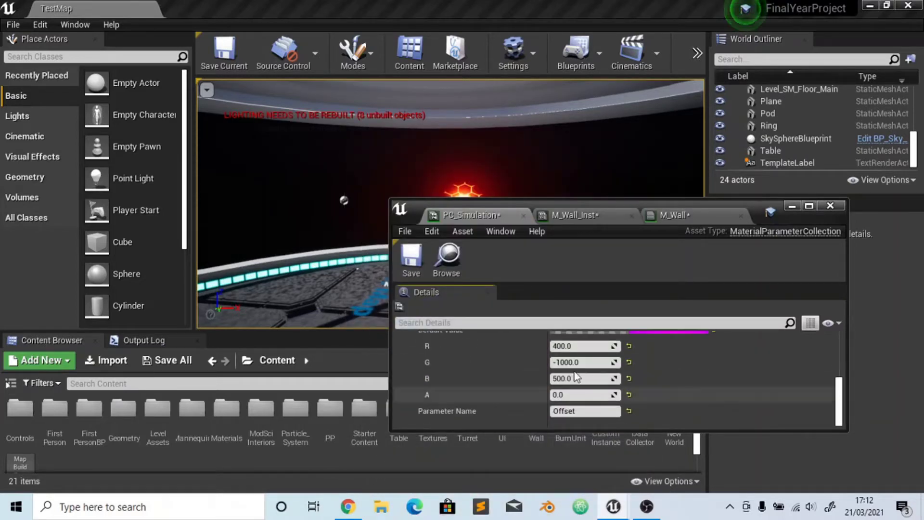
left_click(583, 362)
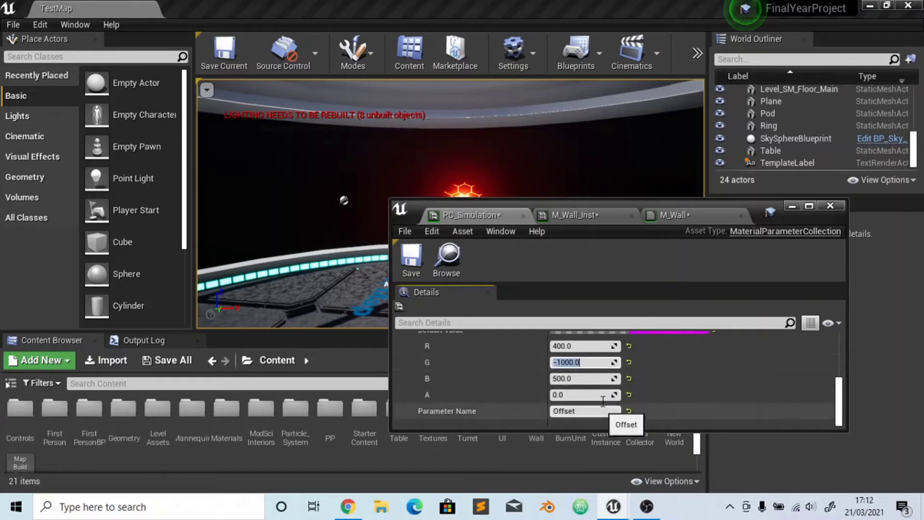
left_click_drag(583, 362, 636, 371)
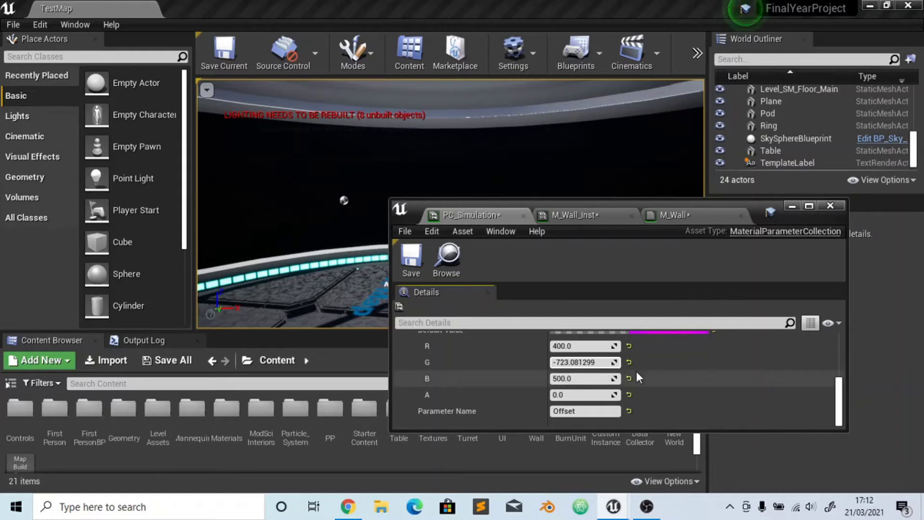
key("ctrl+z")
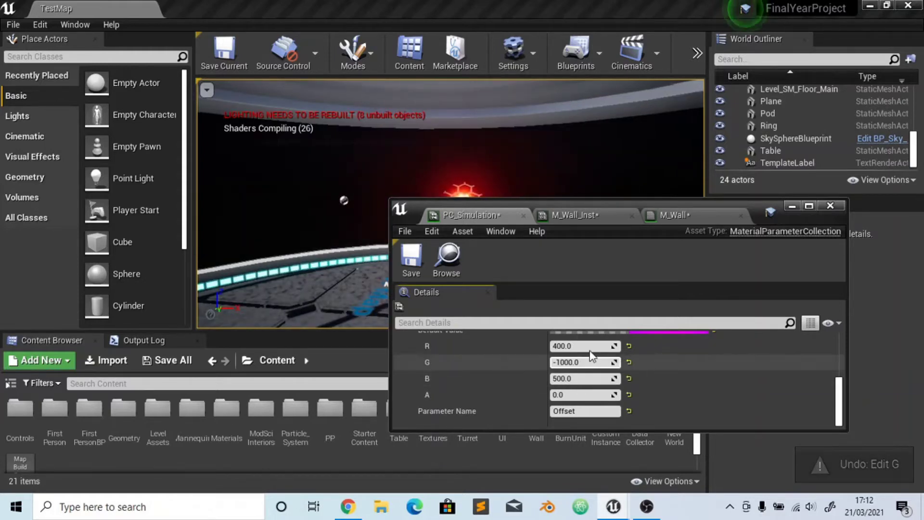
mouse_move(583, 347)
left_mouse_down()
mouse_move(563, 347)
mouse_move(594, 346)
mouse_move(573, 347)
left_mouse_up()
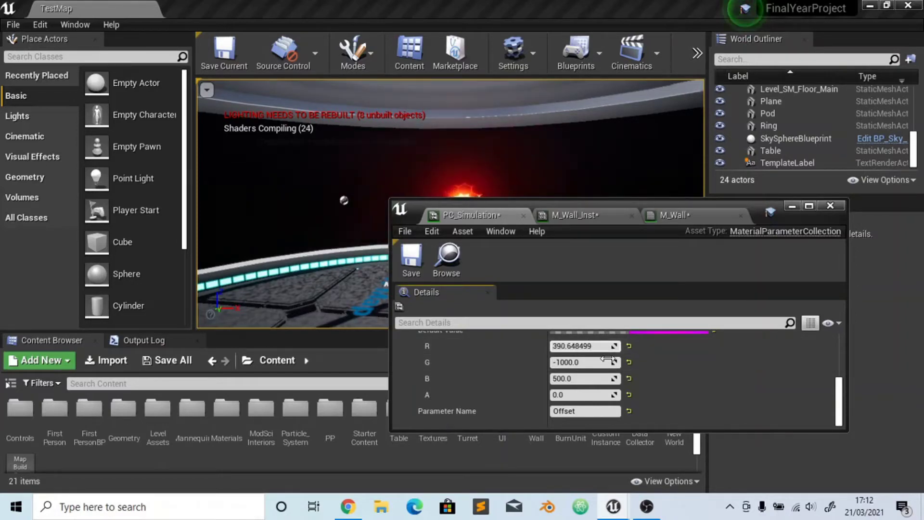
key("ctrl+z")
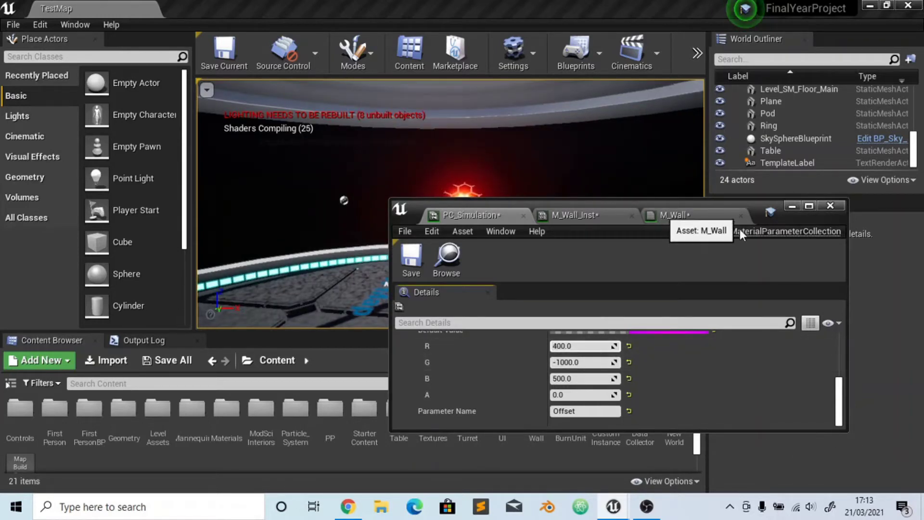
Open the M_Wall material in a maximized editor and look over its node graph
left_click(729, 219)
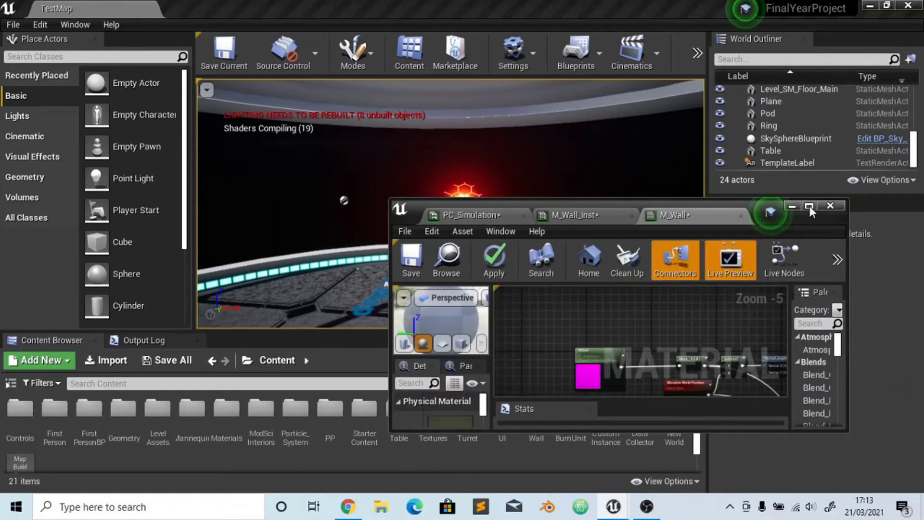
left_click(809, 205)
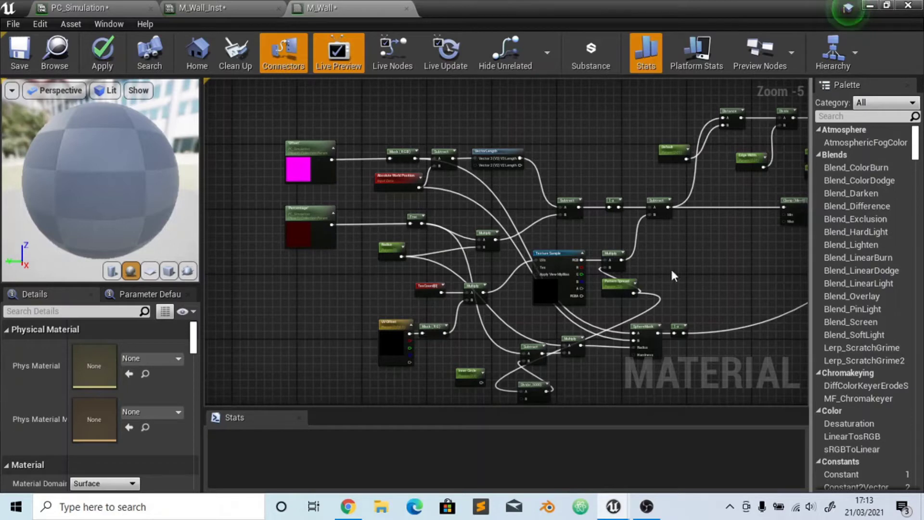
right_click_drag(695, 303, 692, 269)
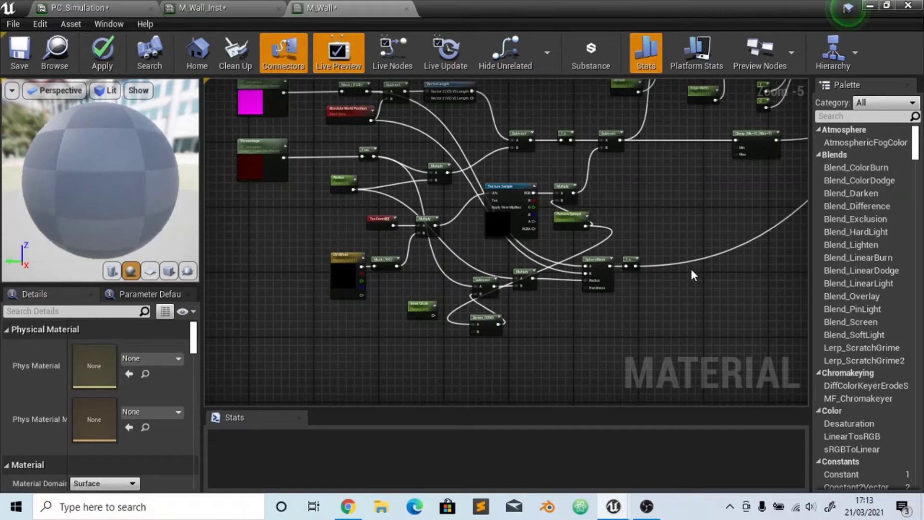
Switch to Chrome and look through the UE4 Apparition Material article
left_click(349, 505)
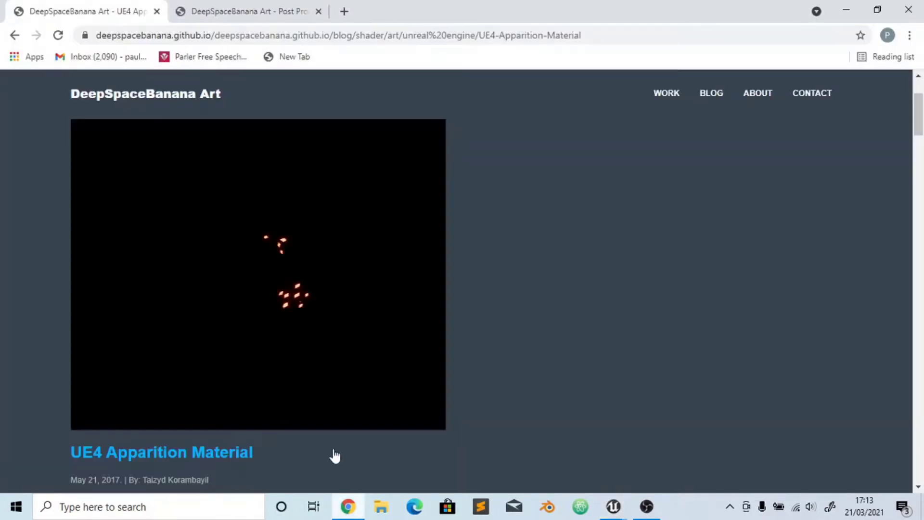
mouse_move(917, 126)
left_mouse_down()
mouse_move(915, 118)
mouse_move(920, 139)
left_mouse_up()
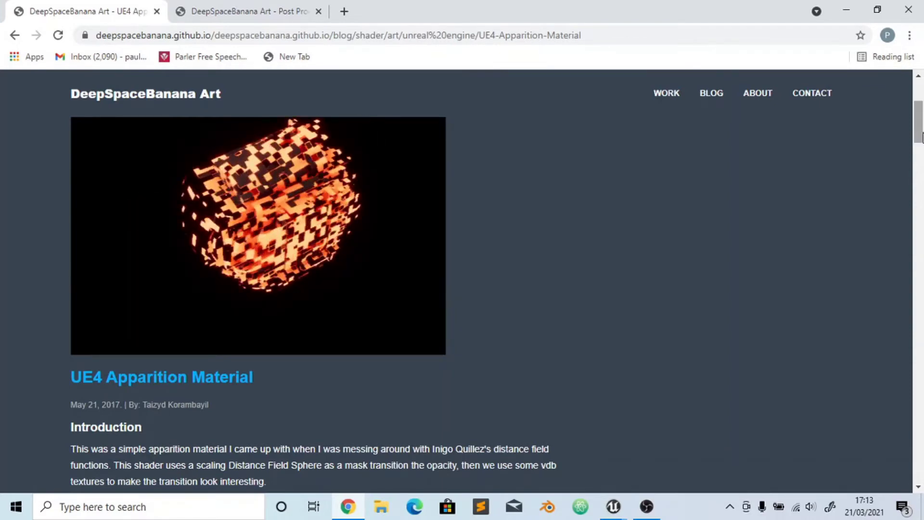
left_click_drag(920, 138, 919, 448)
Return to Unreal Editor and examine the SphereMask node and the nodes feeding its radius in the M_Wall graph
left_click(611, 516)
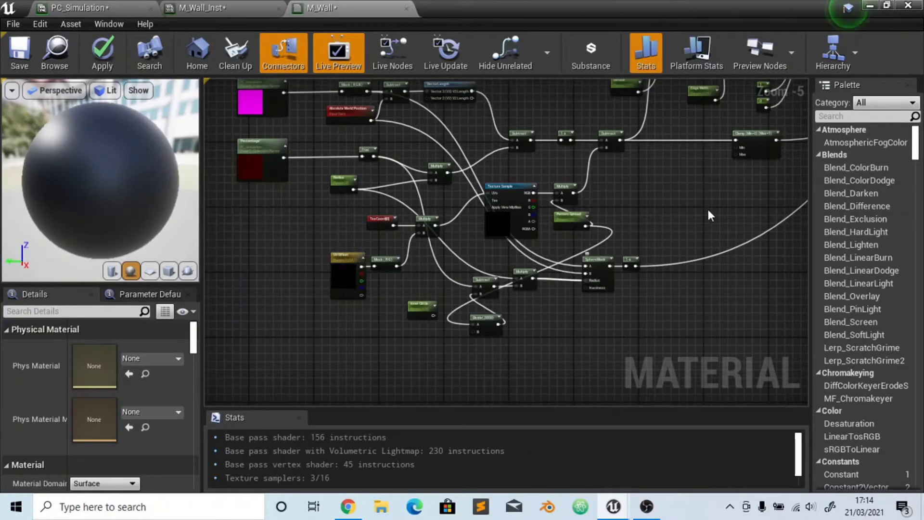
right_click_drag(707, 207, 704, 241)
right_click_drag(659, 359, 653, 333)
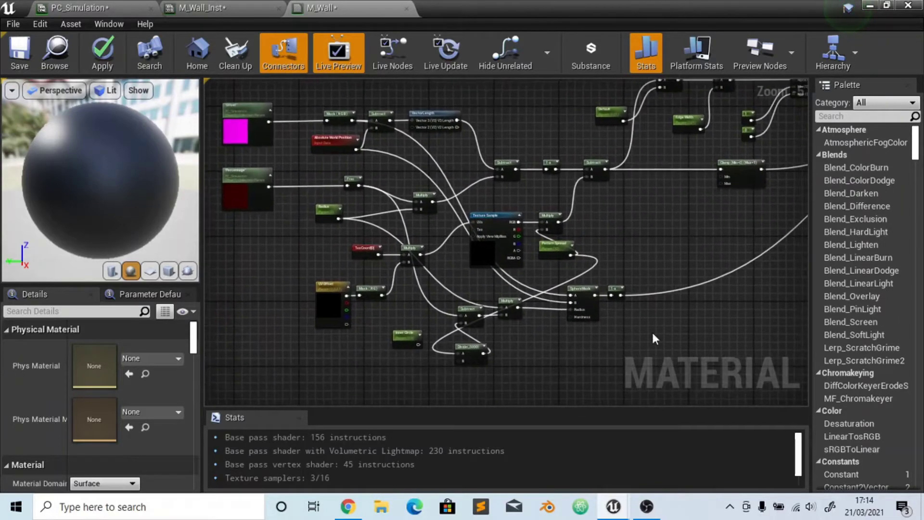
left_click(594, 305)
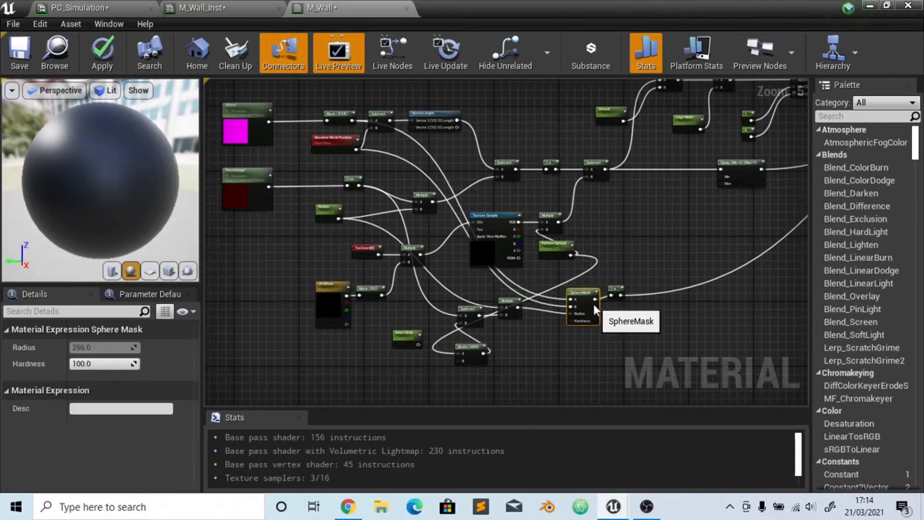
right_click_drag(570, 360, 585, 359)
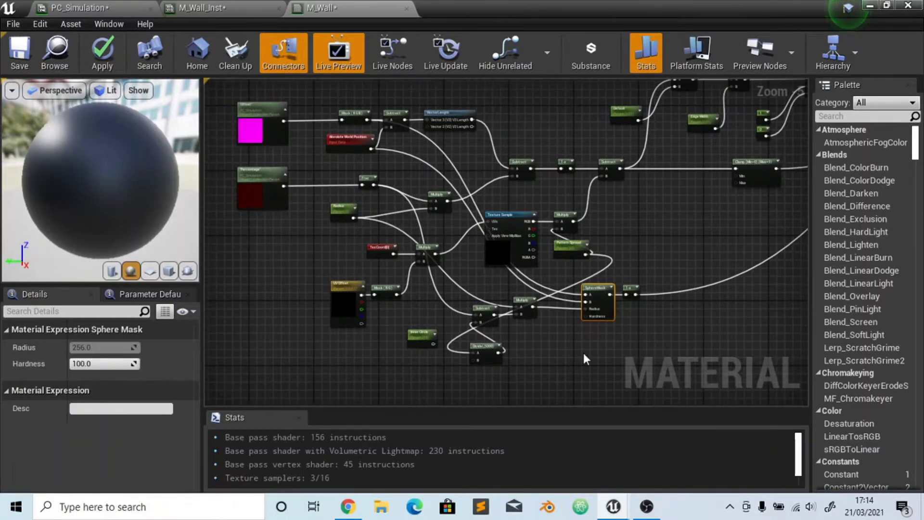
scroll(584, 354, "up", 2)
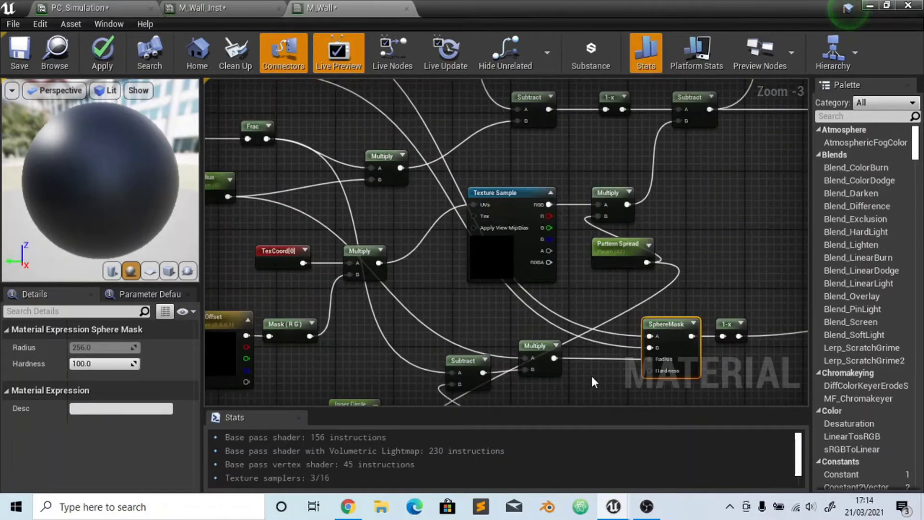
right_click_drag(591, 377, 620, 315)
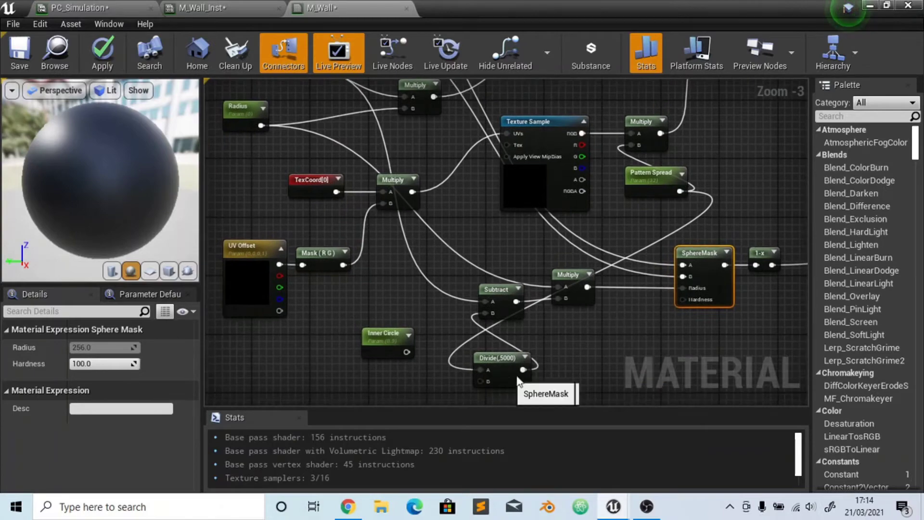
Move the Divide(,5000) node up so it sits directly beneath the Subtract node in the M_Wall graph
left_click_drag(510, 380, 515, 354)
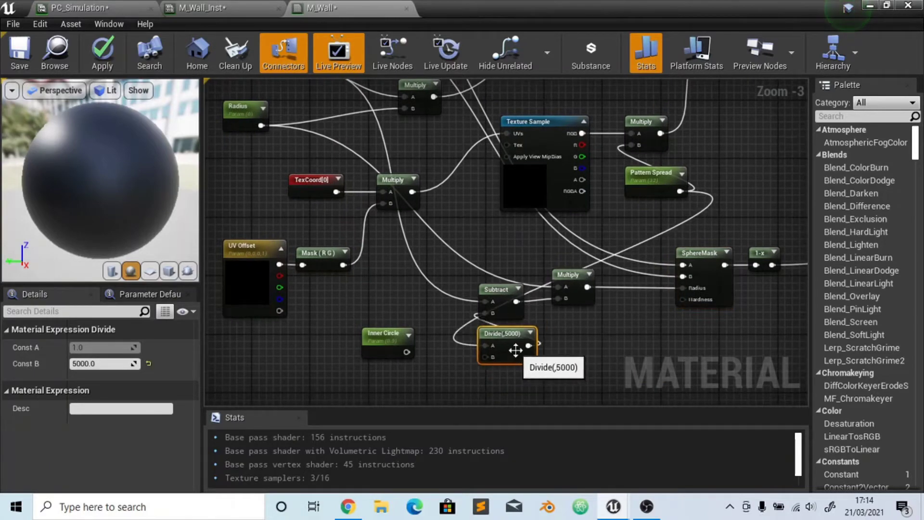
right_click_drag(570, 308, 576, 342)
scroll(577, 345, "down", 3)
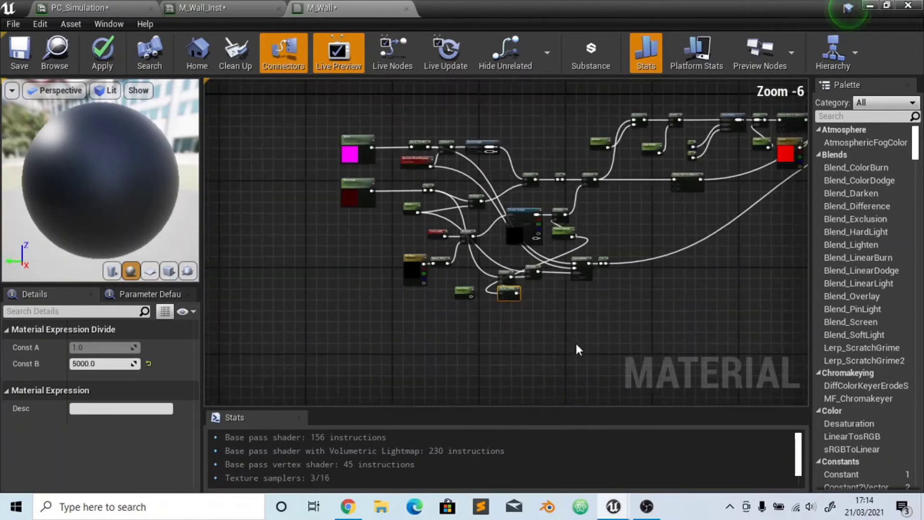
right_click_drag(636, 232, 632, 280)
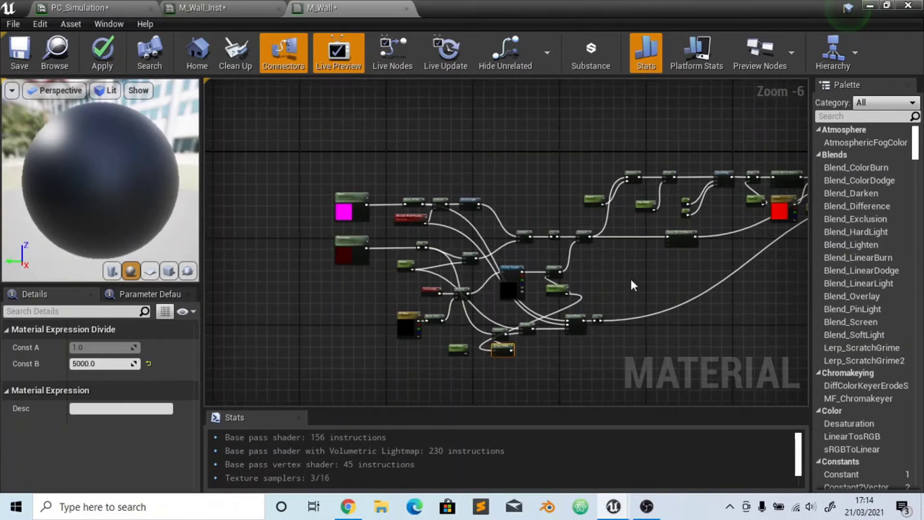
Create a new material named M_Tutorial in the Content folder and open it for editing
left_click(870, 6)
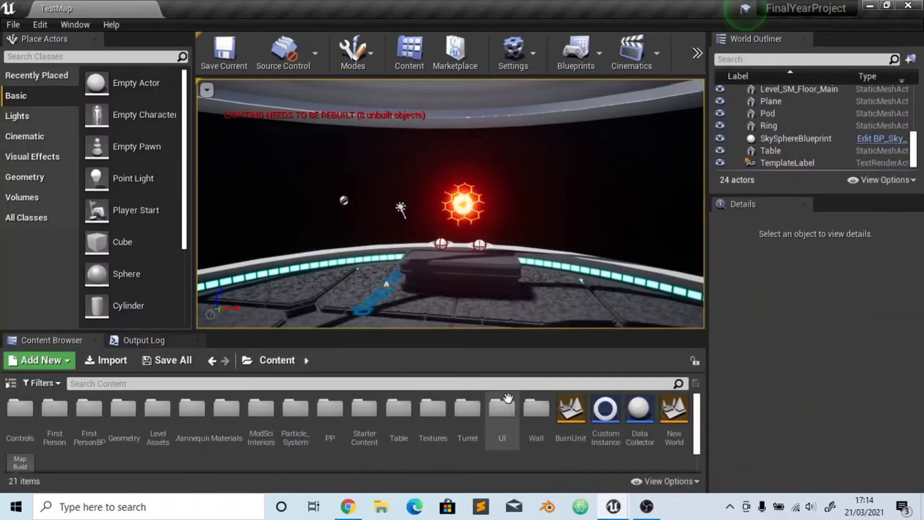
scroll(698, 402, "down", 2)
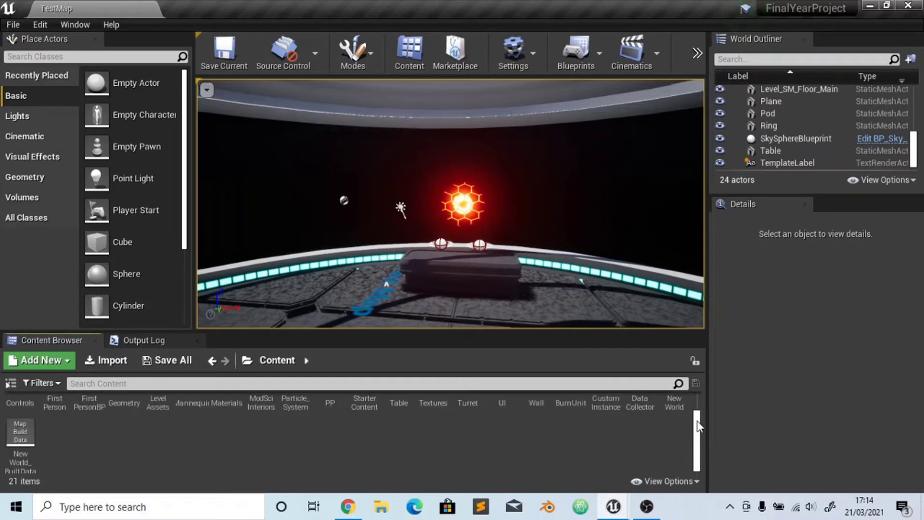
right_click(250, 441)
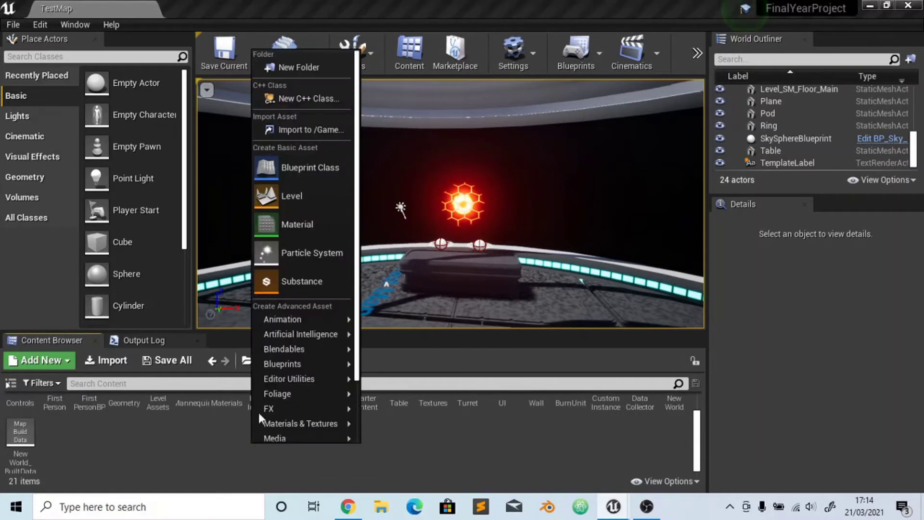
left_click(284, 223)
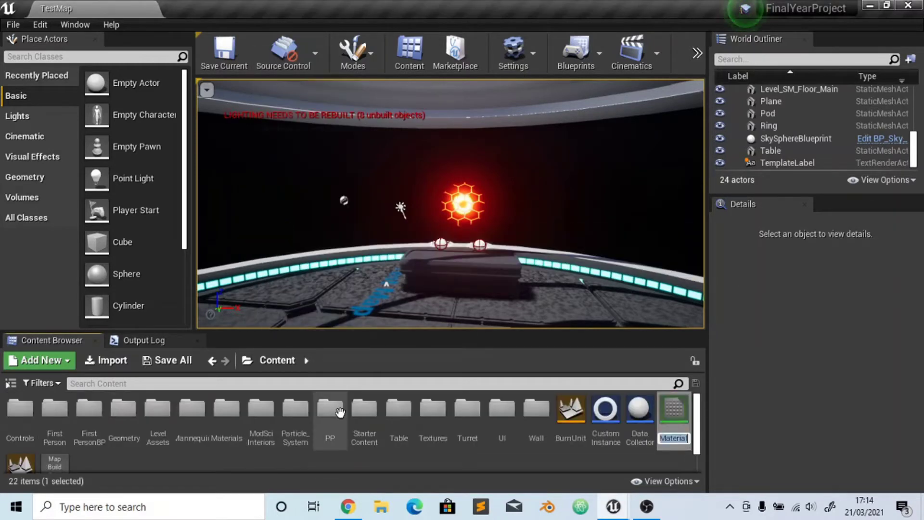
type("M_Tut")
type("p")
type("ria")
type("l")
key("Return")
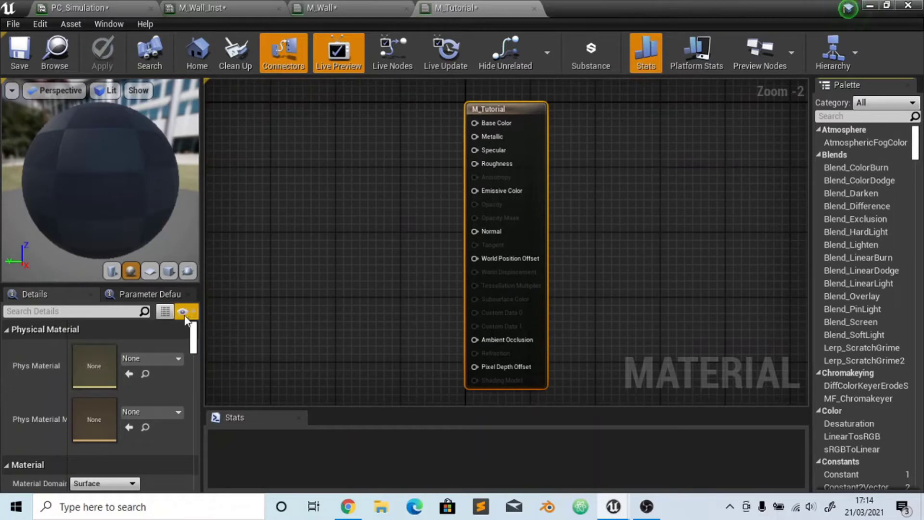
Set the M_Tutorial material's Blend Mode to Masked
scroll(194, 341, "down", 2)
scroll(195, 341, "down", 8)
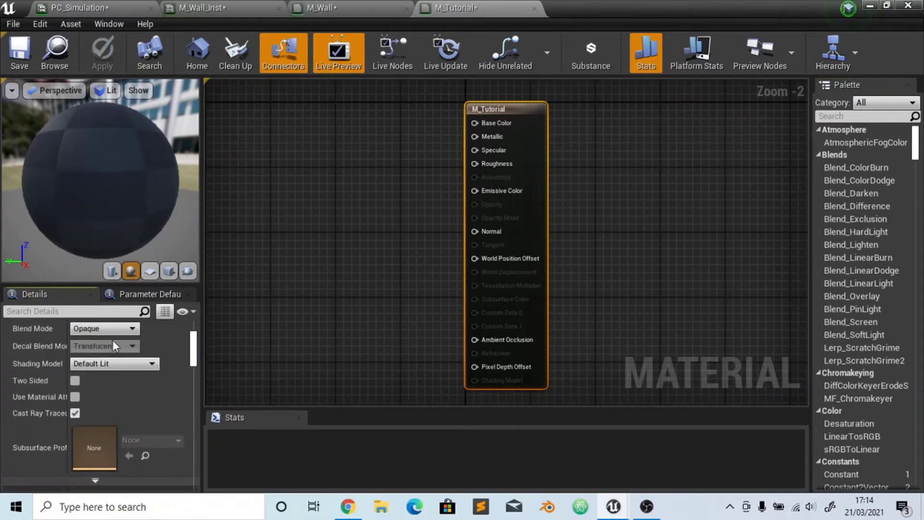
left_click(84, 332)
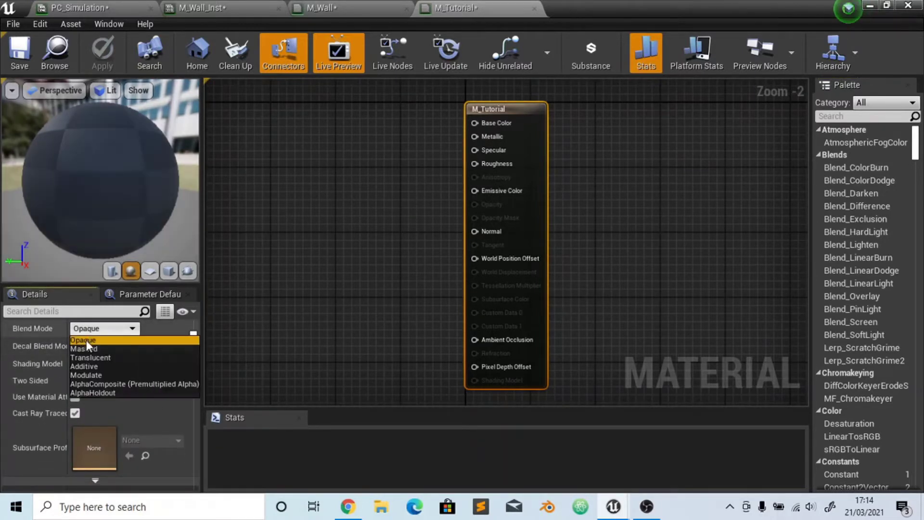
left_click(88, 351)
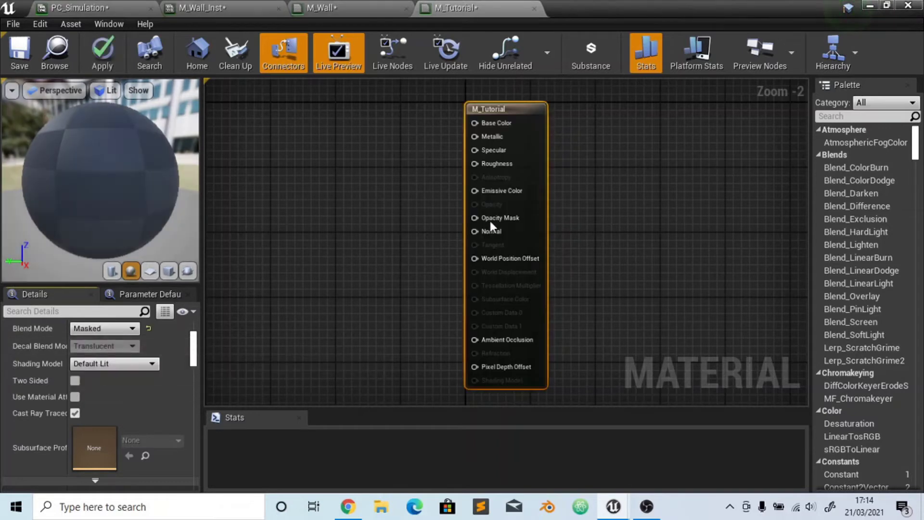
mouse_move(483, 217)
Create a material parameter collection named PC_Tut in the Content folder and open it for editing
left_click(867, 4)
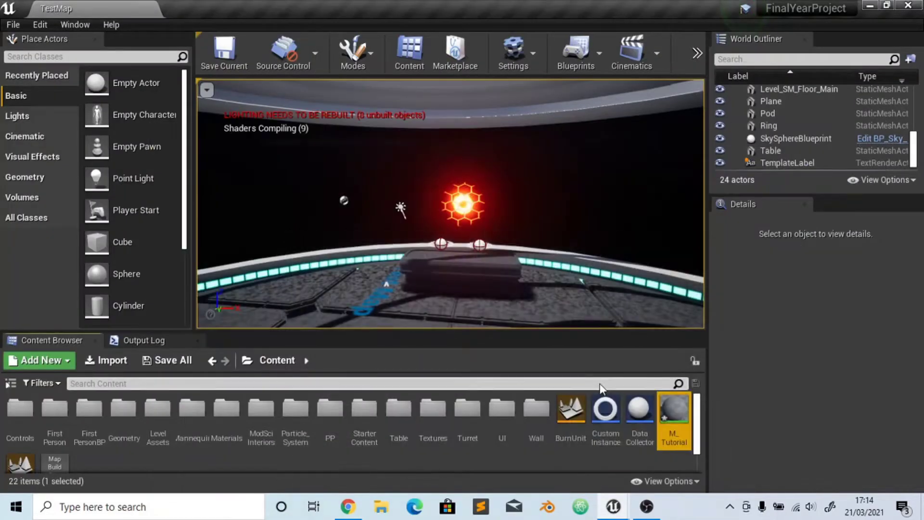
scroll(697, 414, "down", 2)
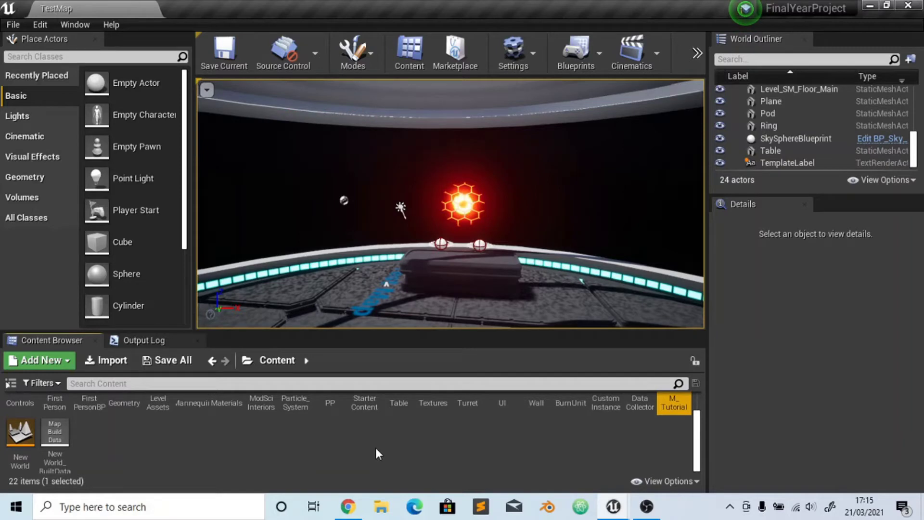
right_click(377, 450)
mouse_move(424, 428)
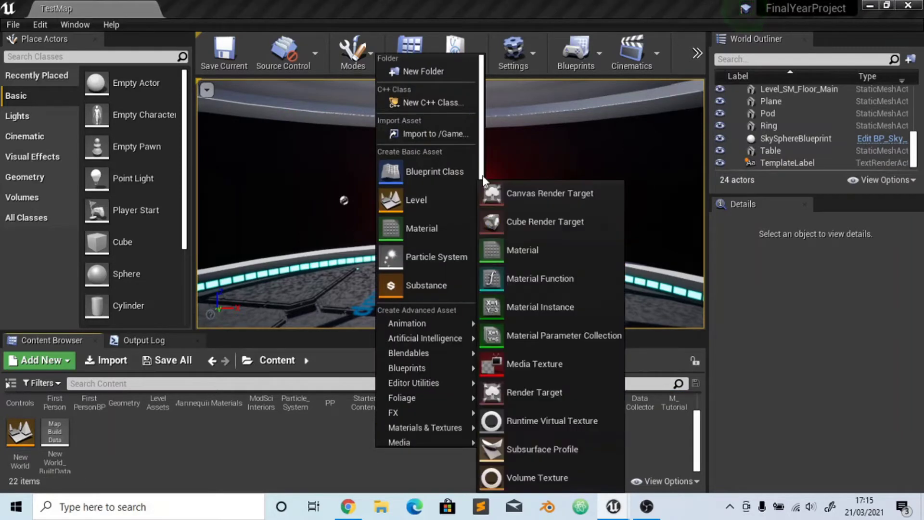
scroll(438, 385, "down", 3)
mouse_move(438, 354)
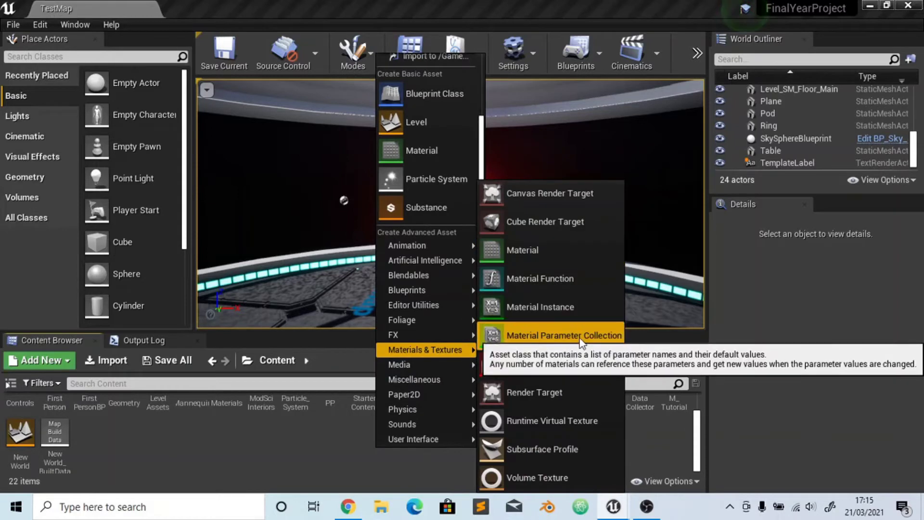
left_click(557, 337)
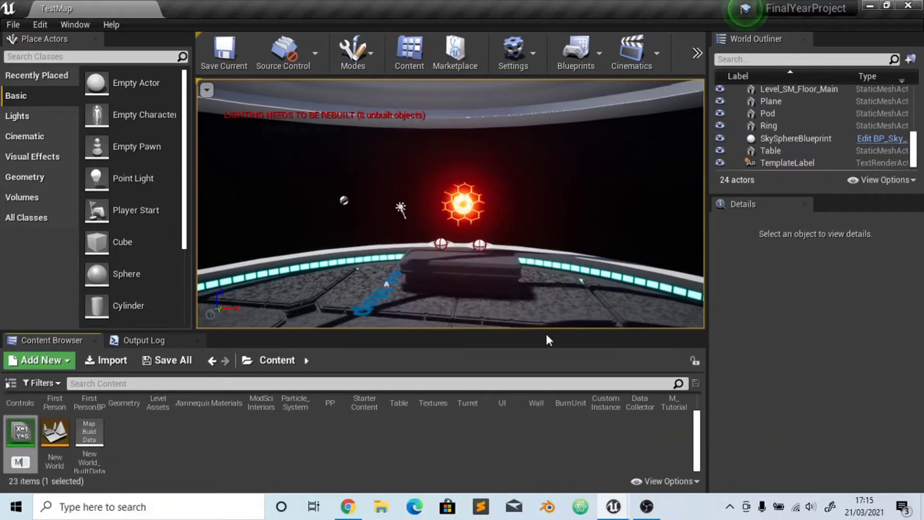
type("MP")
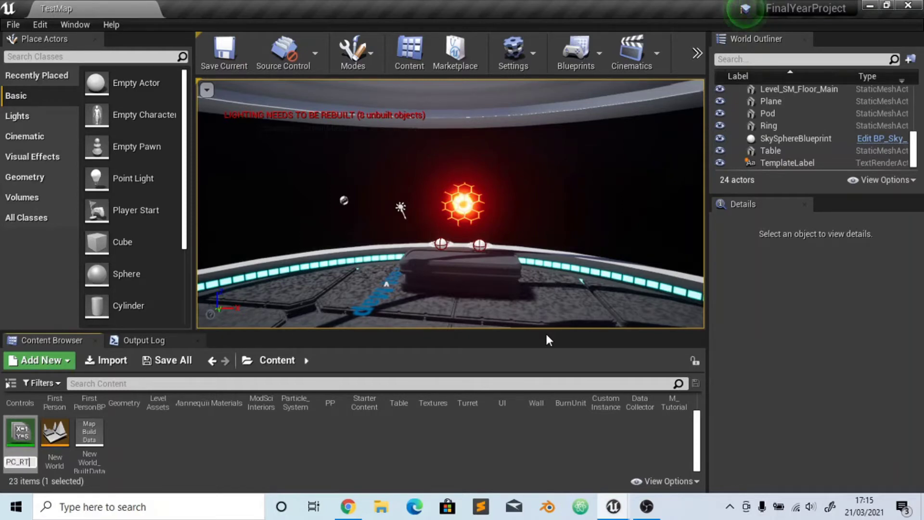
type("ut")
key("Return")
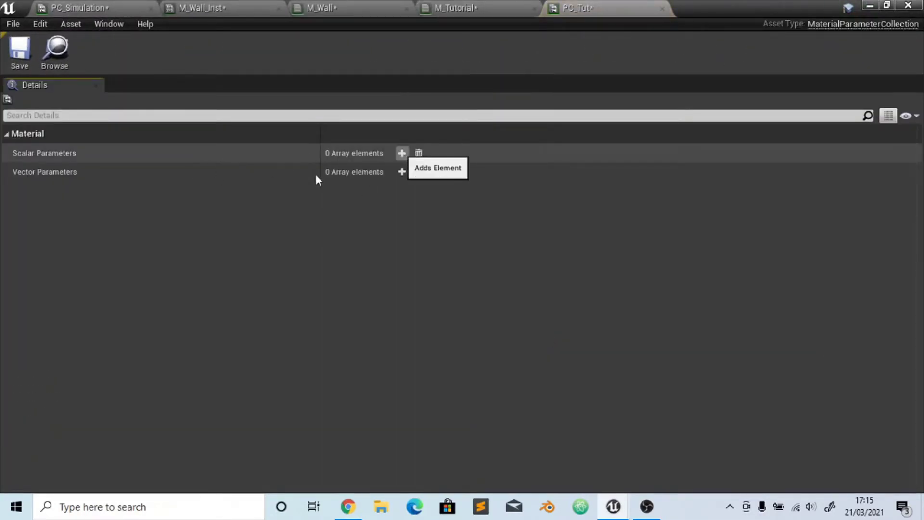
Add a scalar parameter named Percentage to the PC_Tut collection
left_click(402, 153)
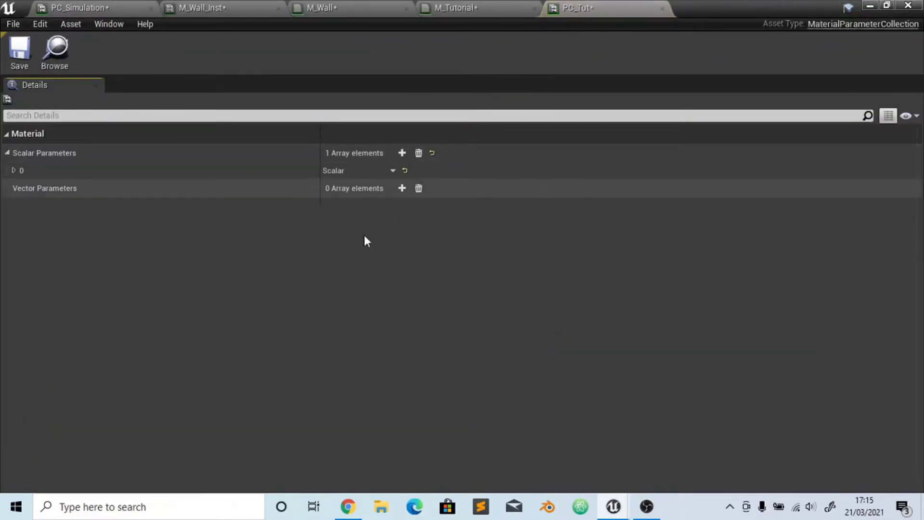
left_click(15, 170)
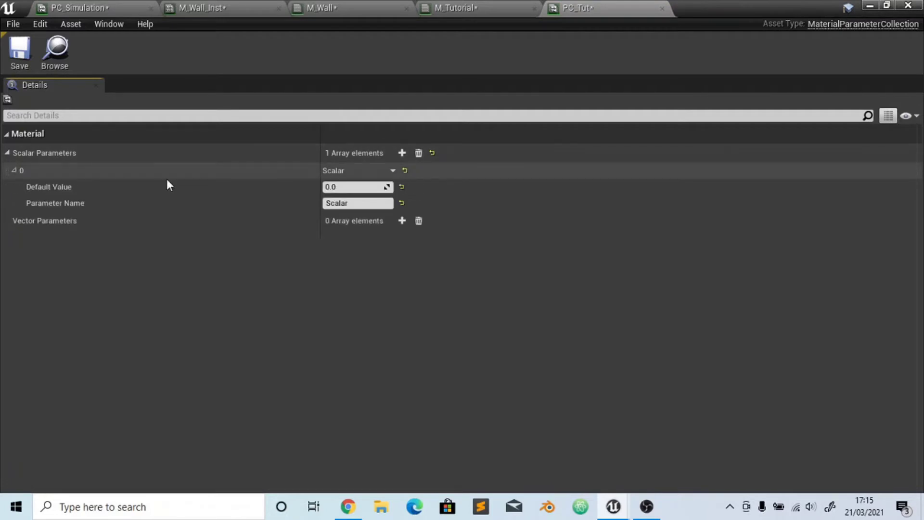
left_click(355, 203)
type("Pe")
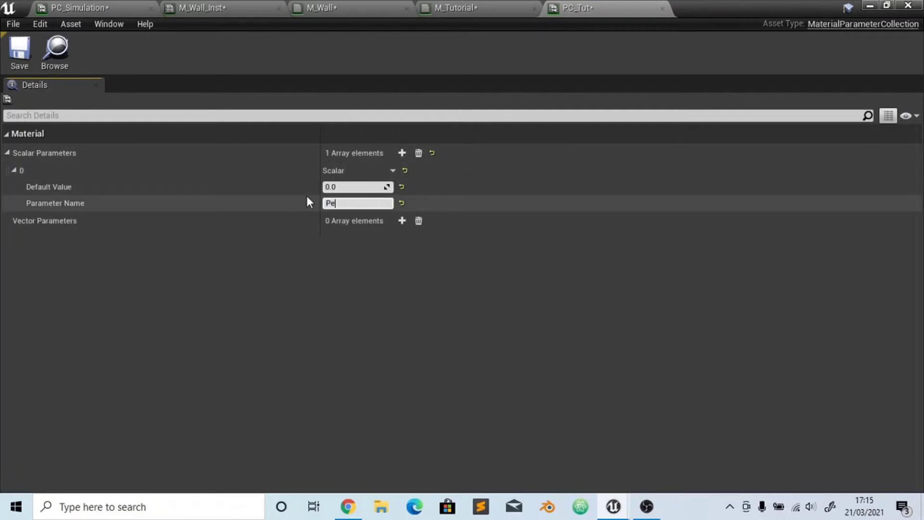
type("rcentage")
key("Return")
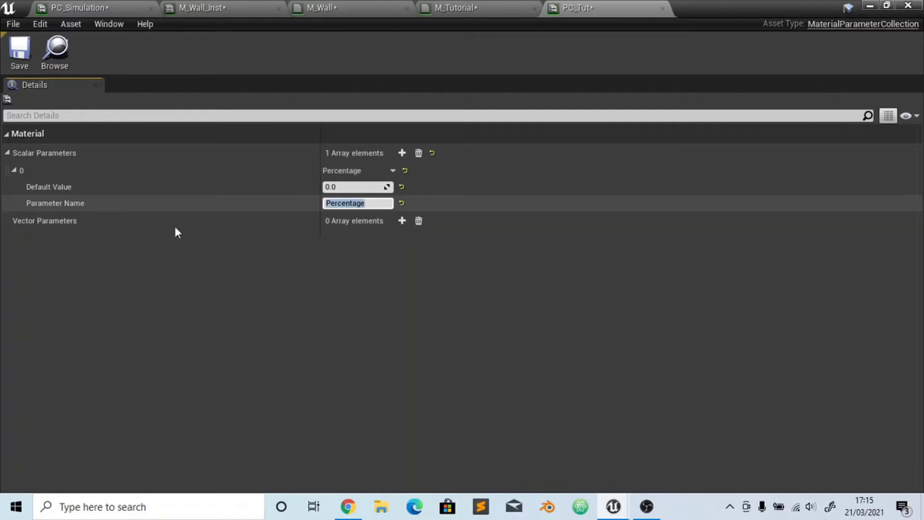
Add a vector parameter named Offset to the PC_Tut collection and save the collection
left_click(340, 233)
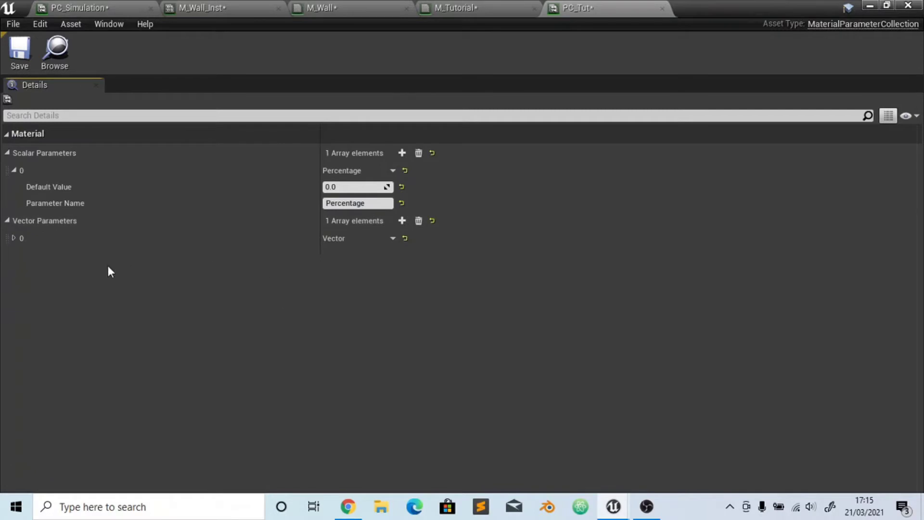
left_click(13, 238)
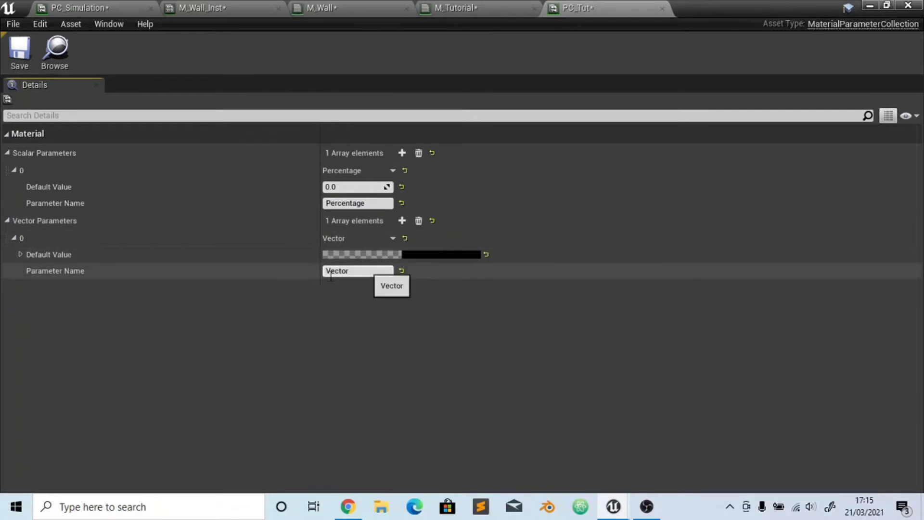
left_click(378, 270)
type("Offset")
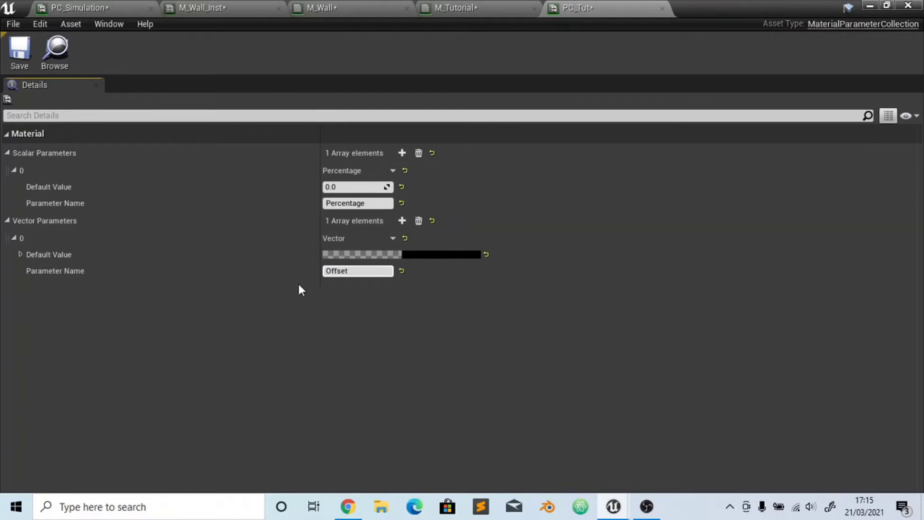
key("Return")
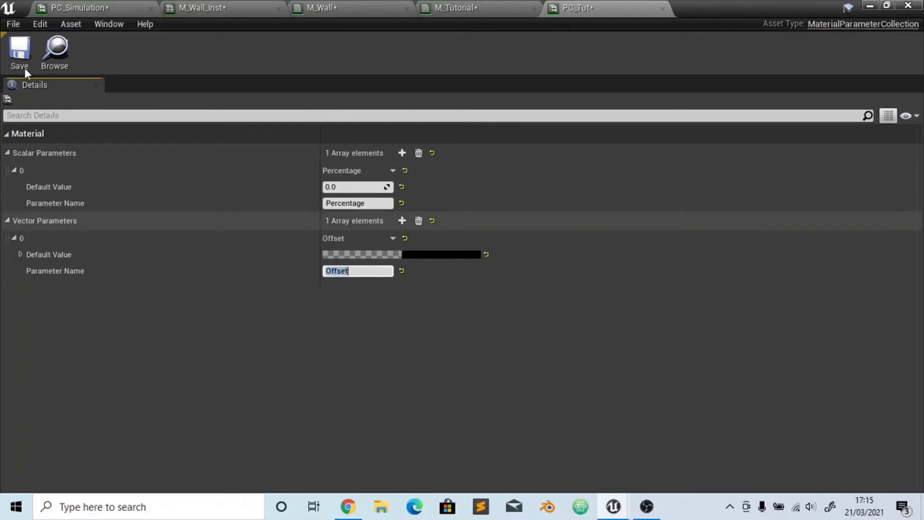
Delete the unconnected Inner Circle parameter node from the M_Wall graph
left_click(497, 7)
left_click(357, 6)
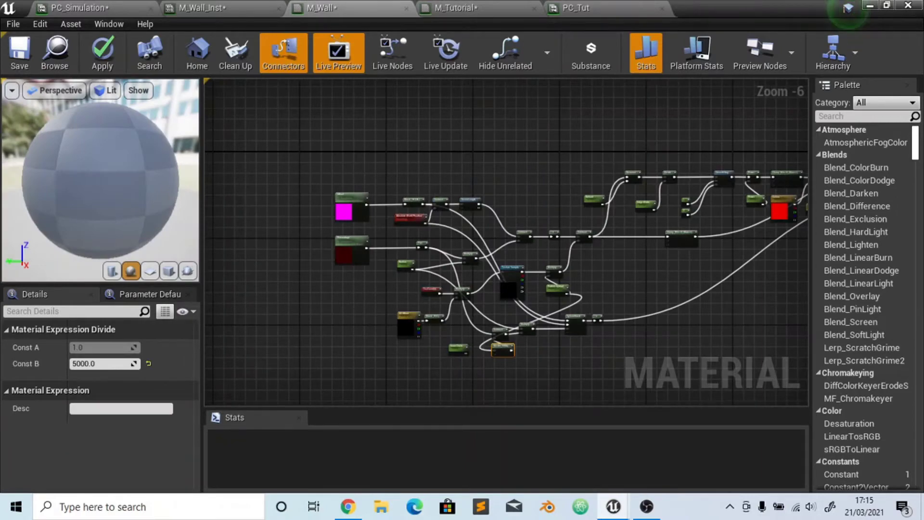
right_click_drag(347, 295, 381, 28)
scroll(362, 363, "up", 3)
right_click_drag(301, 425, 333, 381)
left_click(347, 361)
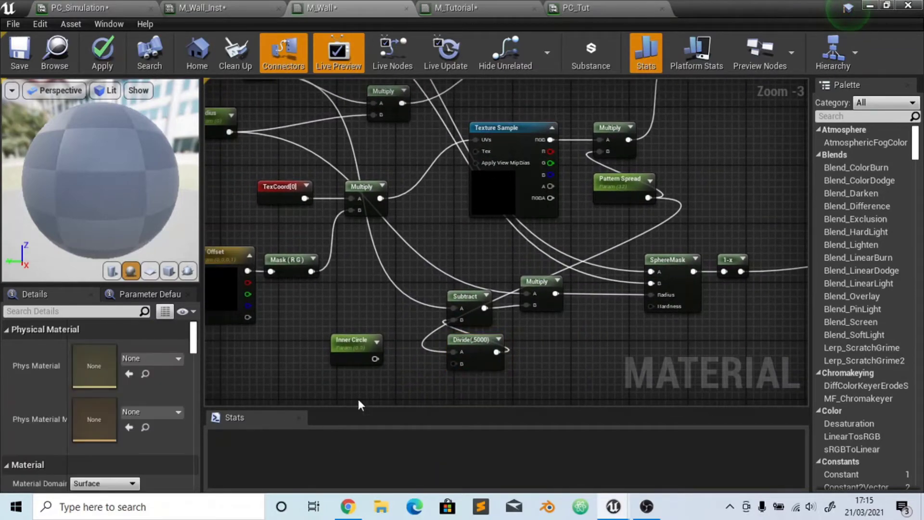
left_click(388, 276)
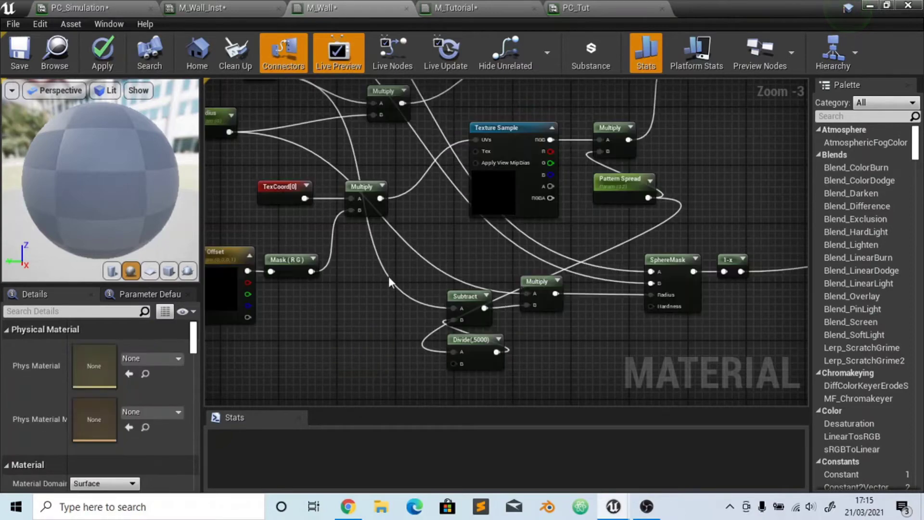
Move the Mask (R G B) node in the M_Wall graph closer to the Offset collection parameter node
right_click_drag(392, 238, 611, 451)
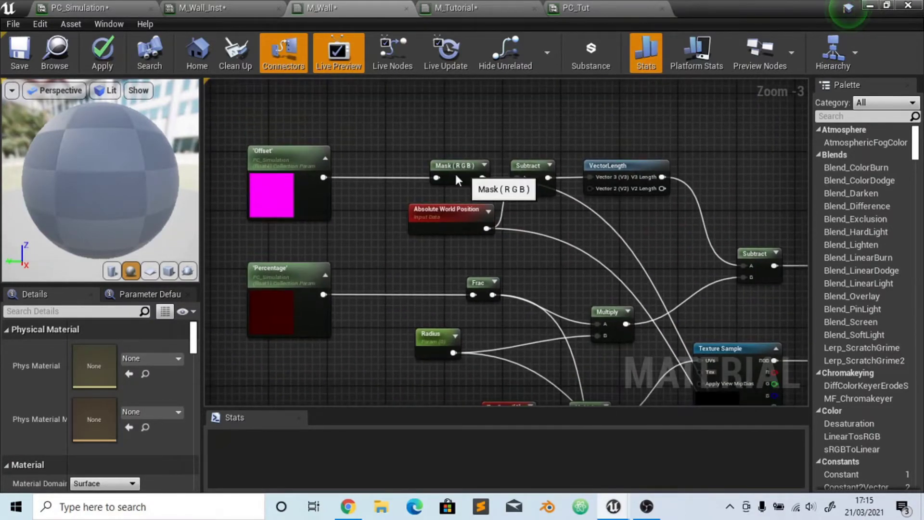
left_click_drag(455, 172, 425, 173)
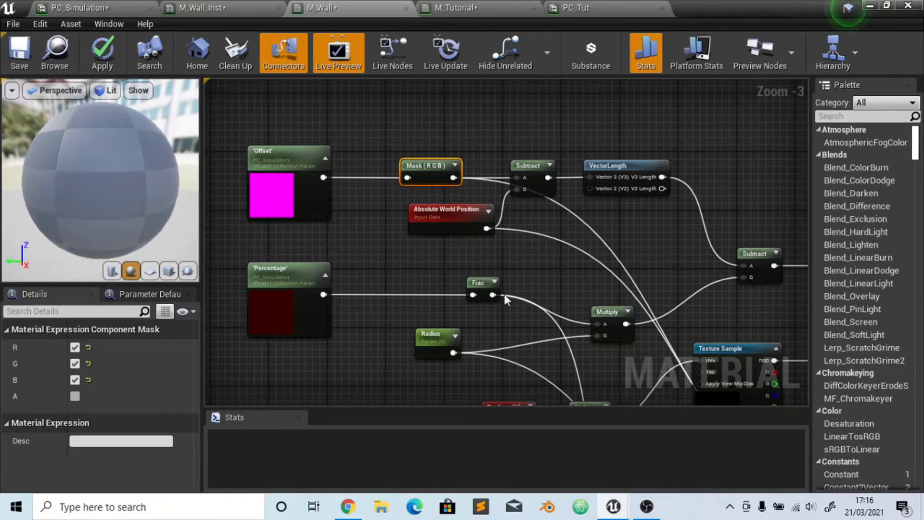
Add a CollectionParameter node using the PC_Tut collection to the M_Tutorial graph, well to the left of the output node
left_click(484, 11)
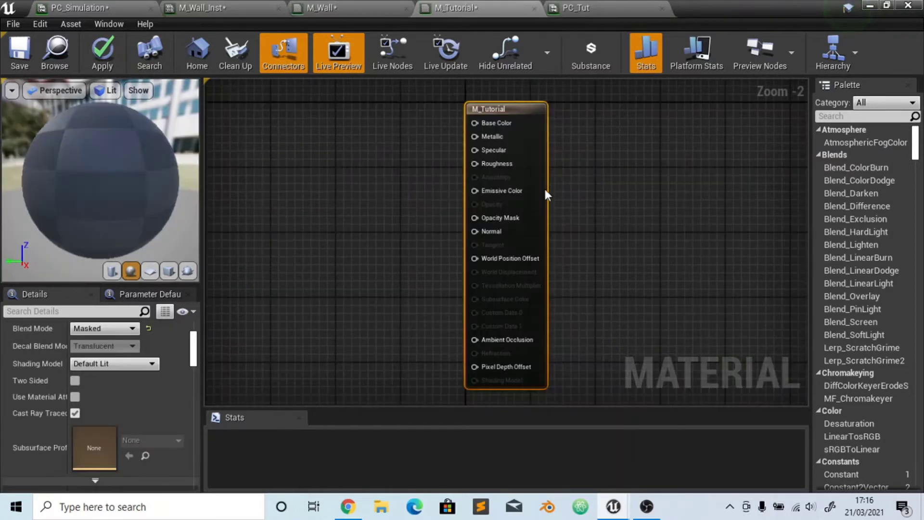
right_click_drag(424, 191, 621, 213)
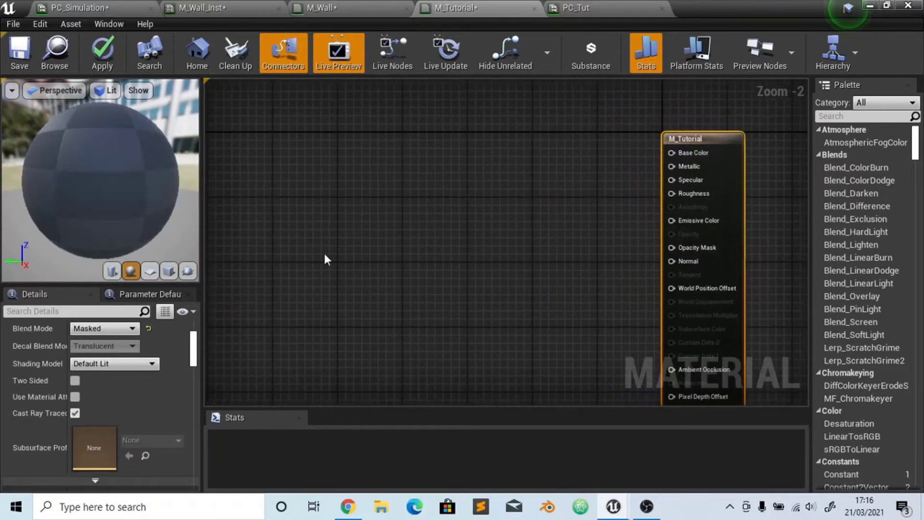
right_click(316, 227)
type("collectionparam")
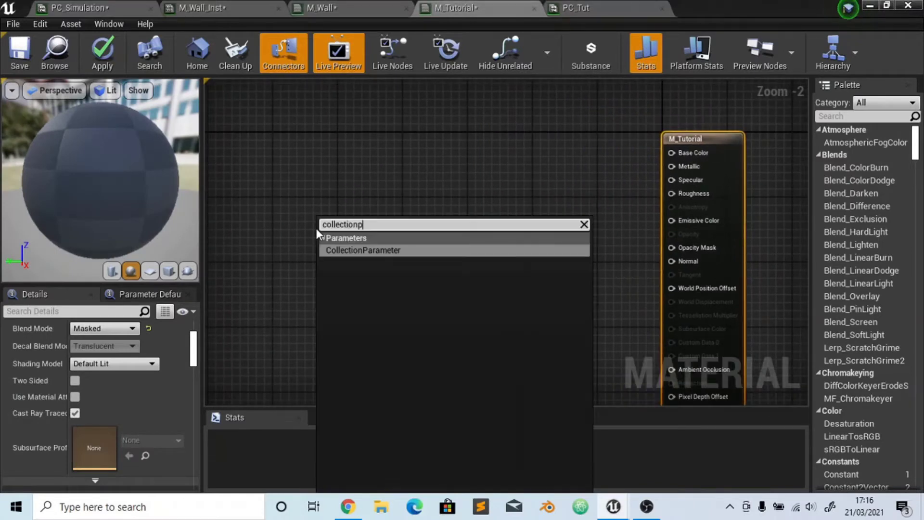
key("Escape")
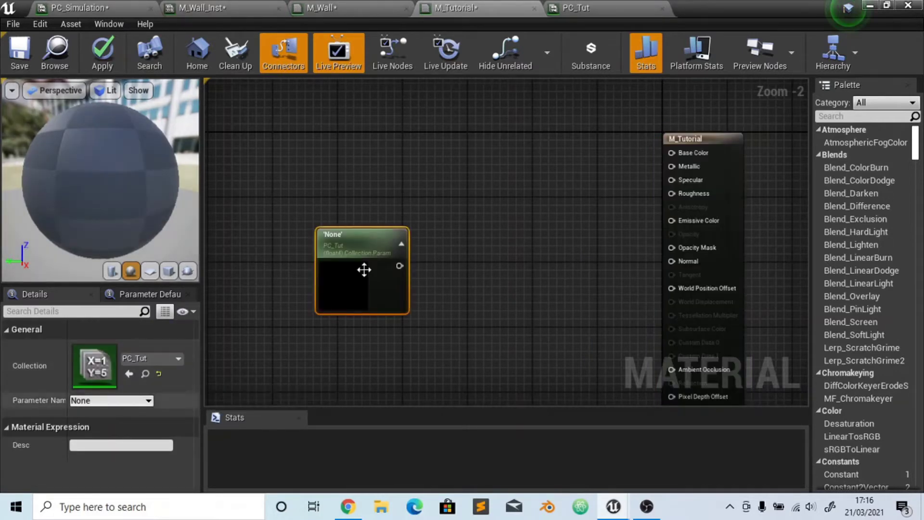
left_click_drag(340, 236, 312, 173)
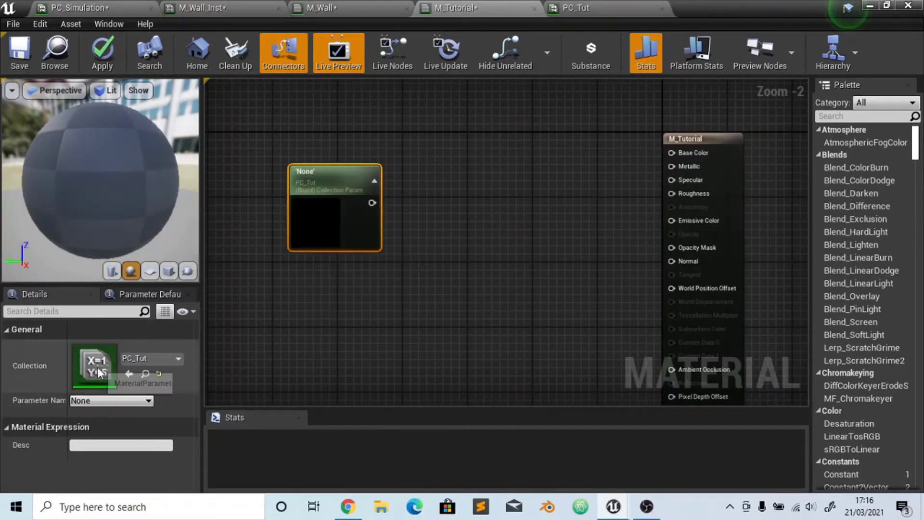
Set the collection parameter node's parameter name to Offset and move the node further from the M_Tutorial output node
left_click(157, 356)
left_click(157, 357)
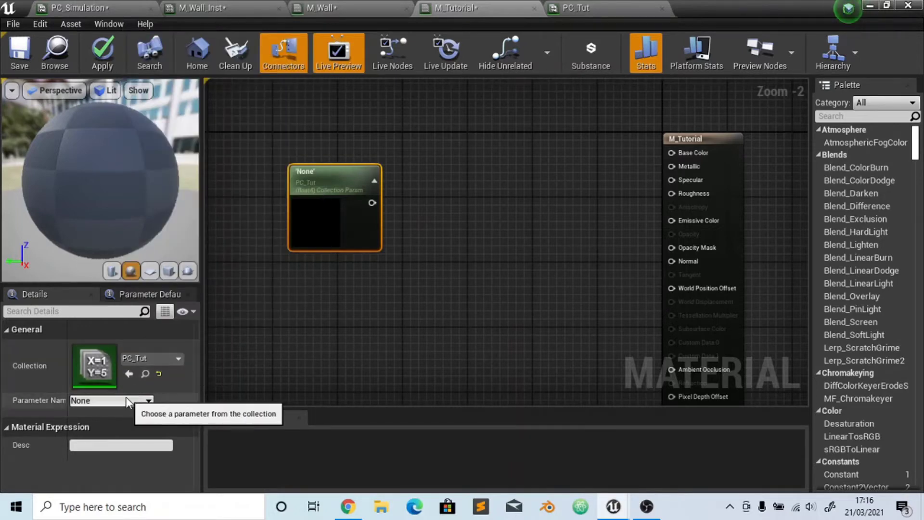
left_click(126, 399)
left_click(103, 419)
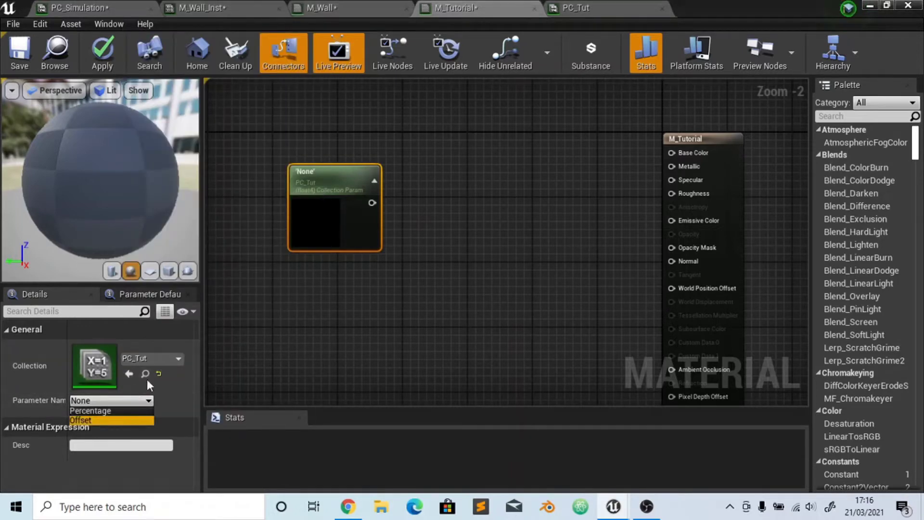
left_click_drag(318, 171, 237, 155)
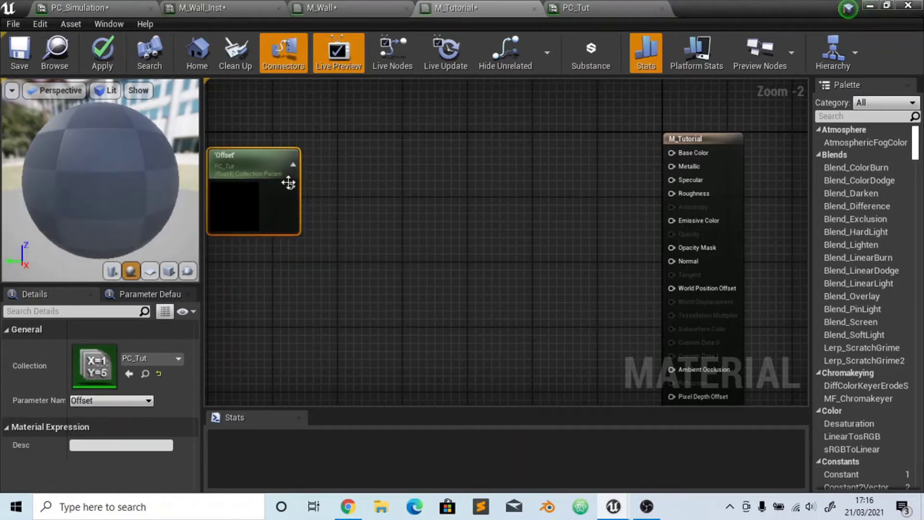
Add a ComponentMask node fed by the Offset node and enable its B channel alongside R and G
left_click_drag(289, 186, 331, 187)
type("mask")
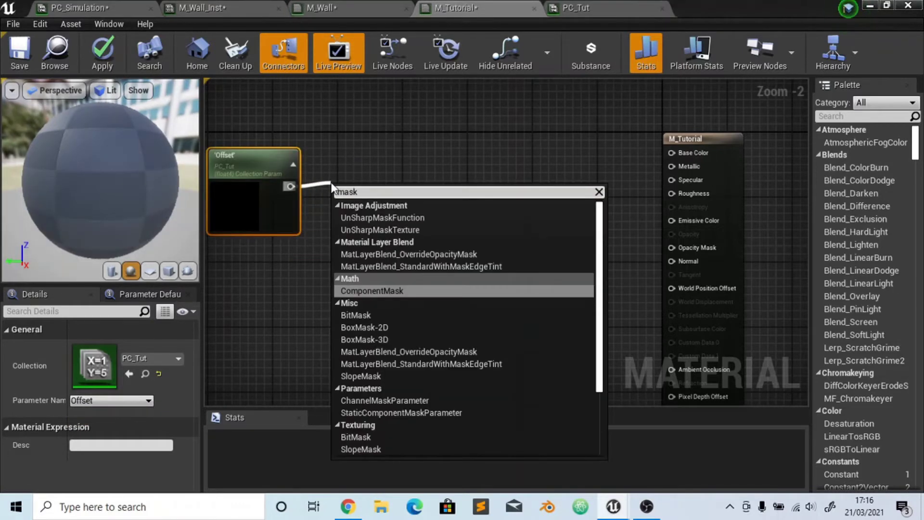
key("Return")
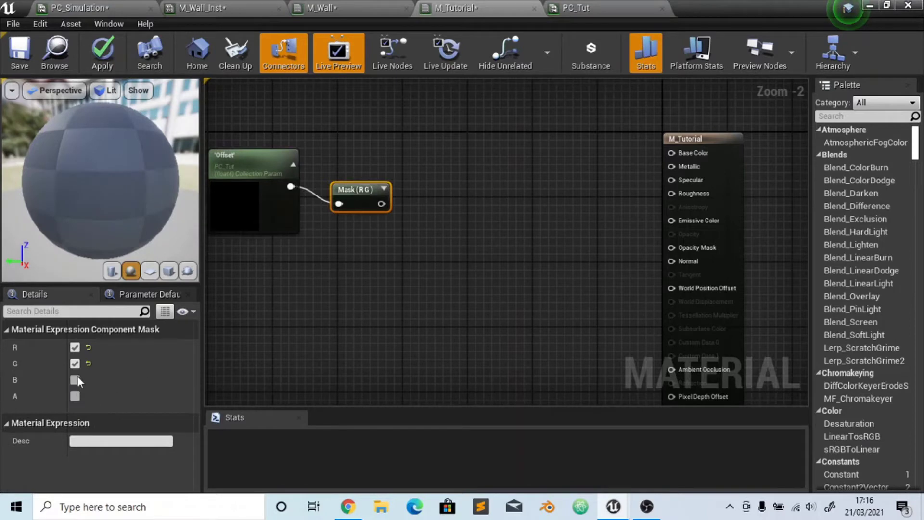
left_click(75, 380)
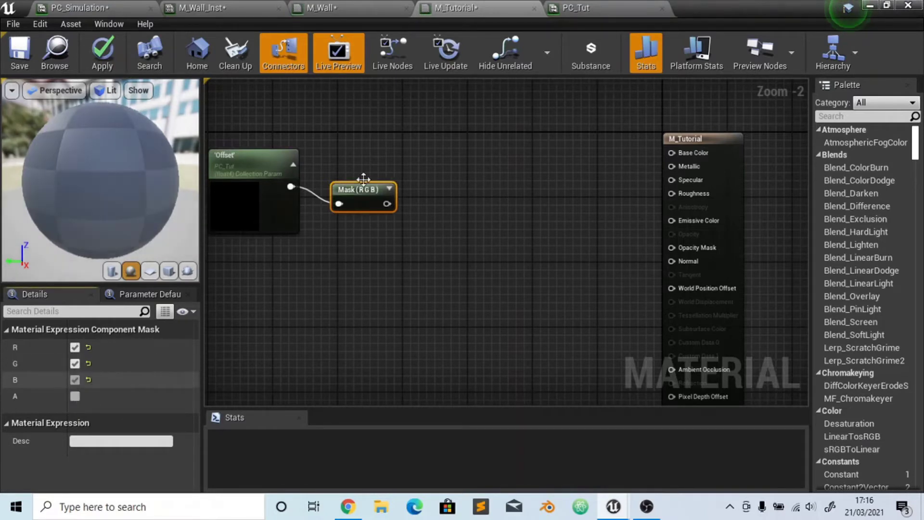
Align the mask node with the Offset output and add a Subtract node with its A input fed by the mask
left_click_drag(351, 182, 414, 188)
type("sub")
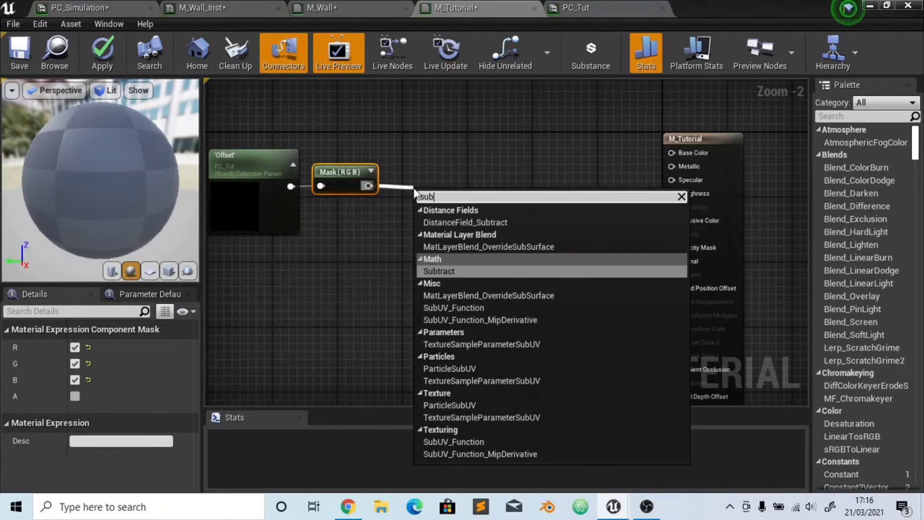
key("Return")
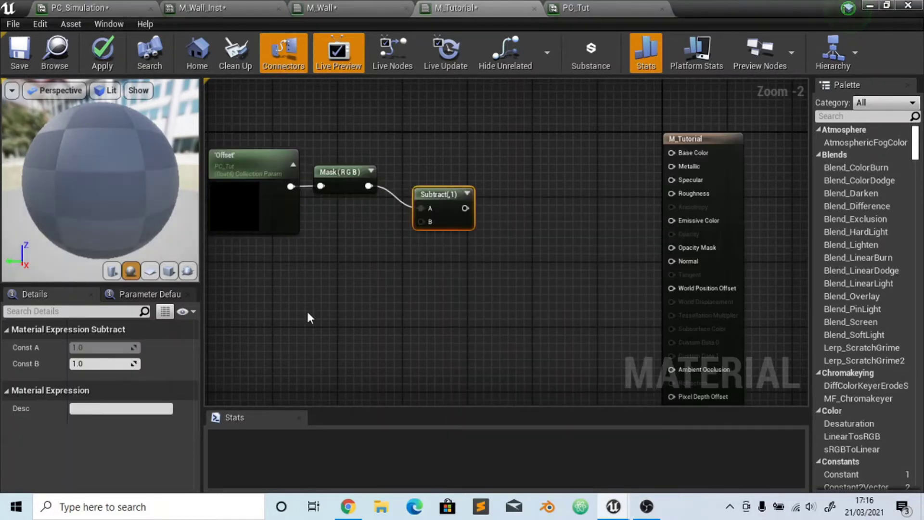
Add an Absolute World Position node to the M_Tutorial graph and place it beneath the Offset and mask nodes
right_click(308, 314)
type("world")
key("Escape")
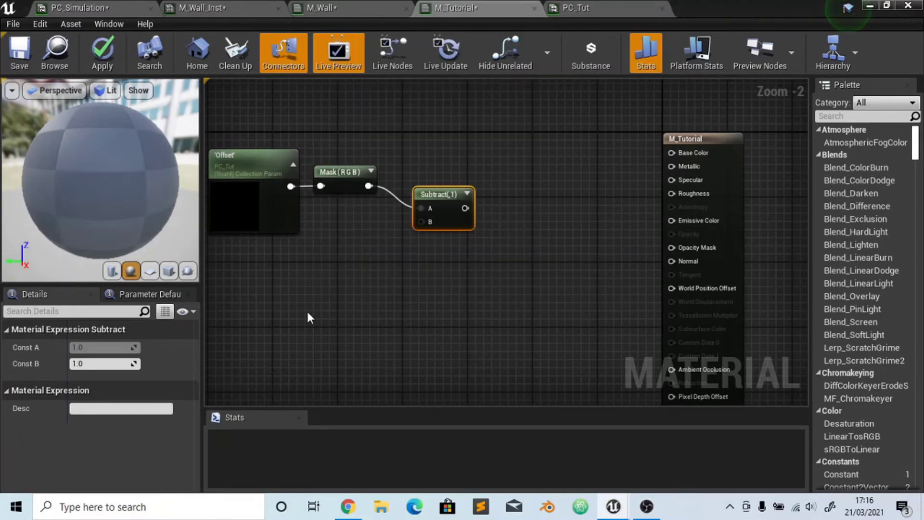
left_click_drag(344, 322, 282, 262)
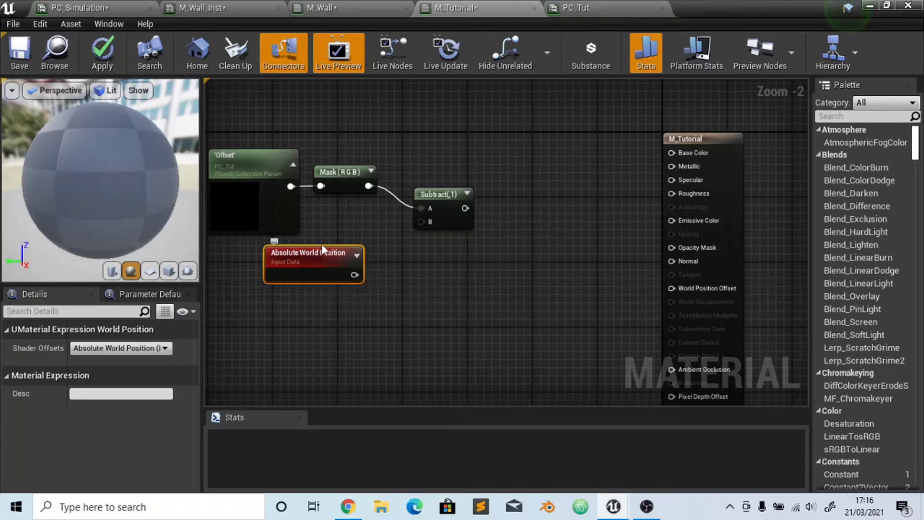
Connect Absolute World Position to the Subtract node's B input and add a VectorLength node fed by the Subtract output
left_click_drag(353, 275, 508, 209)
type("vectorlen")
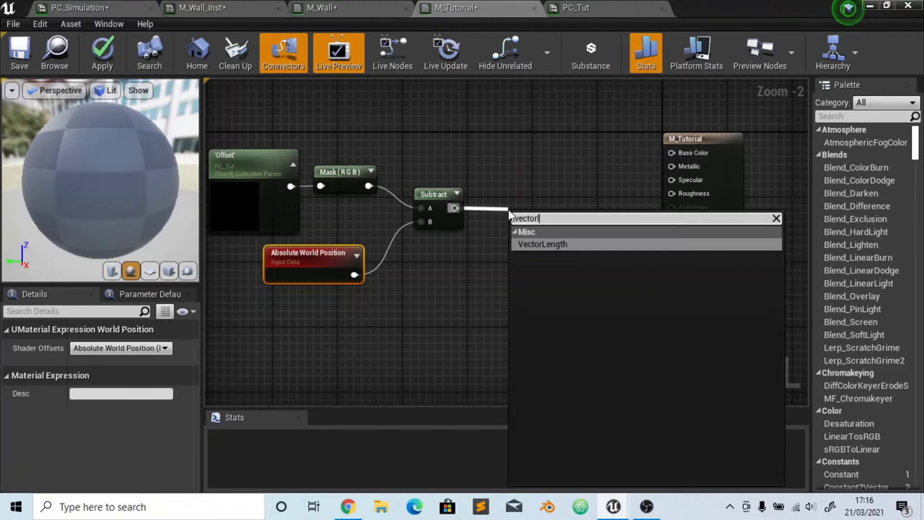
key("Return")
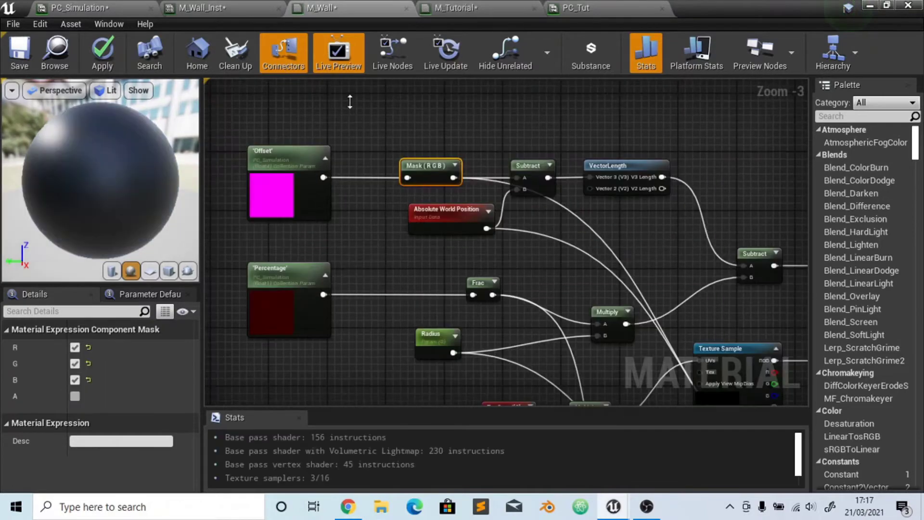
Consult the Percentage branch in M_Wall and add a CollectionParameter node beneath Absolute World Position in M_Tutorial
right_click_drag(621, 300, 576, 244)
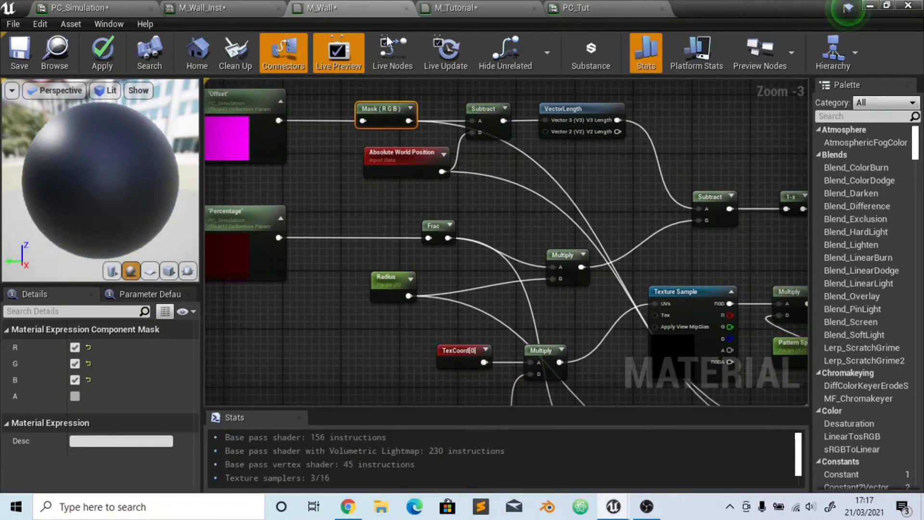
left_click(455, 7)
right_click_drag(334, 325, 435, 290)
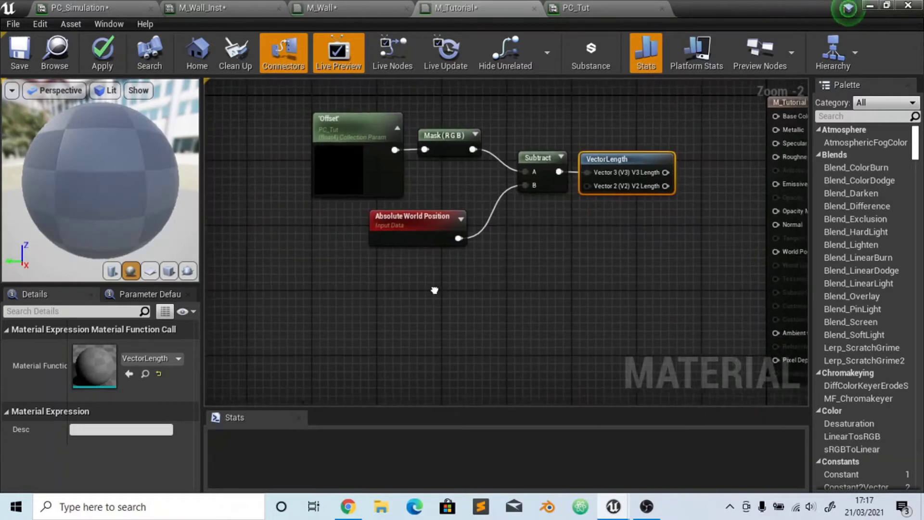
right_click(339, 305)
type("p")
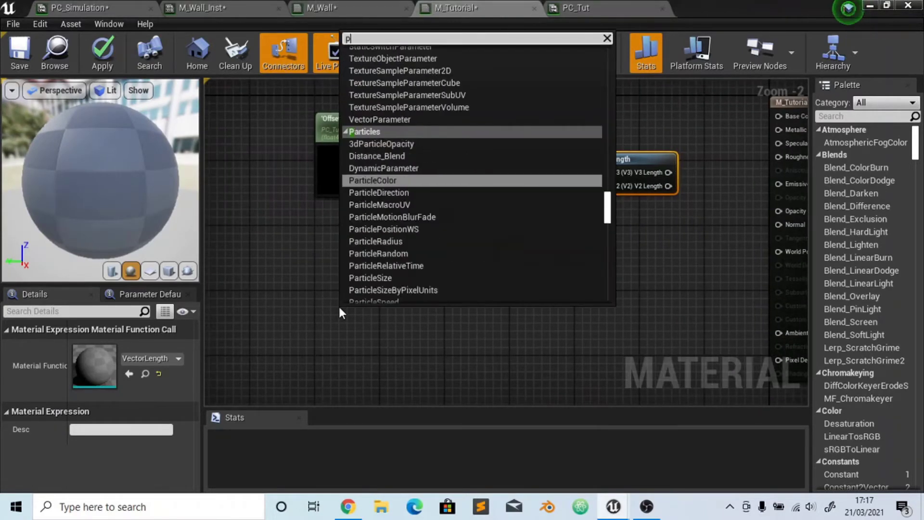
type("aram")
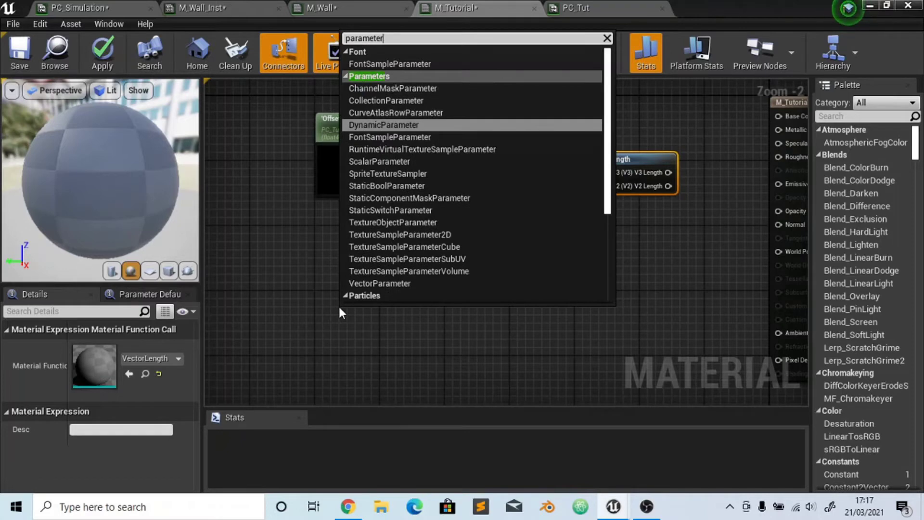
type("eter")
key("Home")
type("colec")
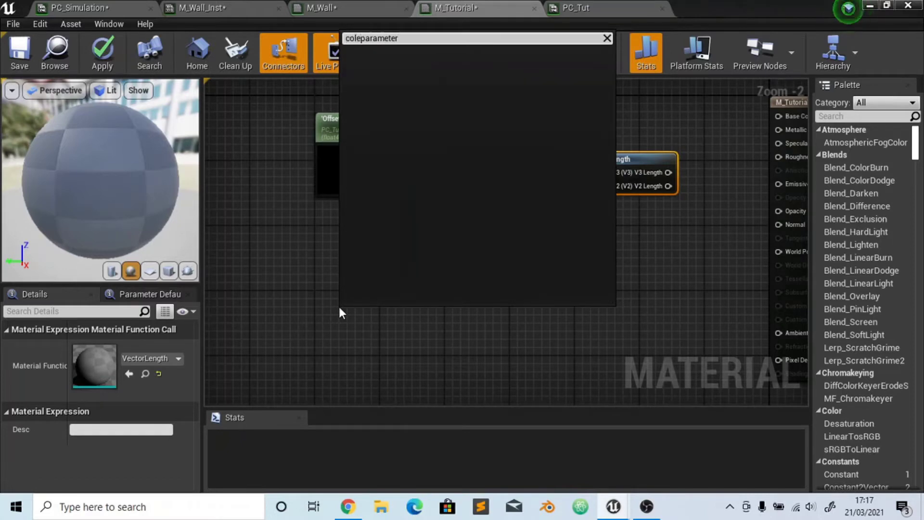
key("BackSpace")
key("BackSpace")
key("BackSpace")
type("llectio")
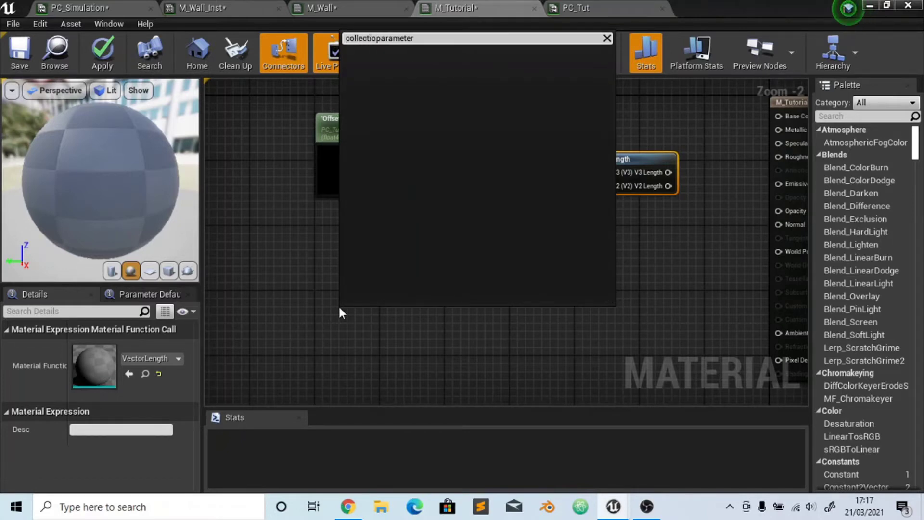
key("Return")
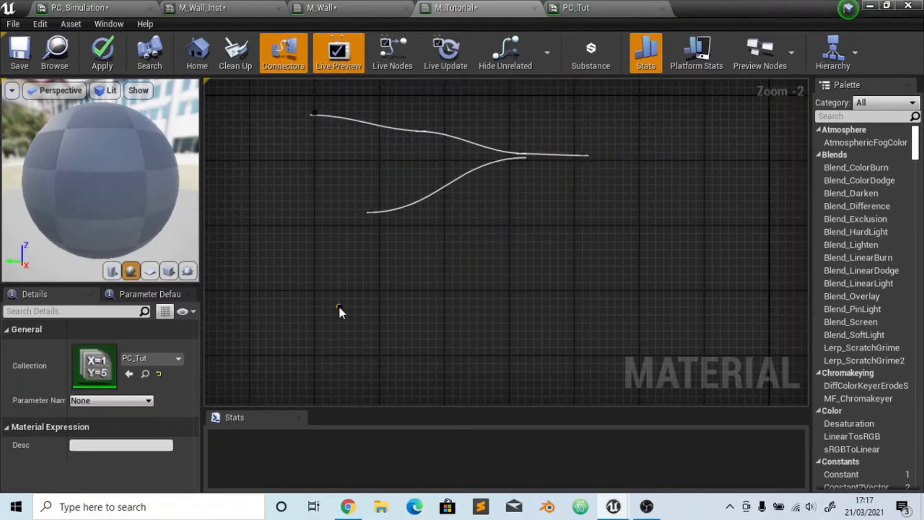
Set the new collection parameter node's parameter name to Percentage and add an aligned Frac node fed by its output
left_click(117, 400)
left_click(96, 410)
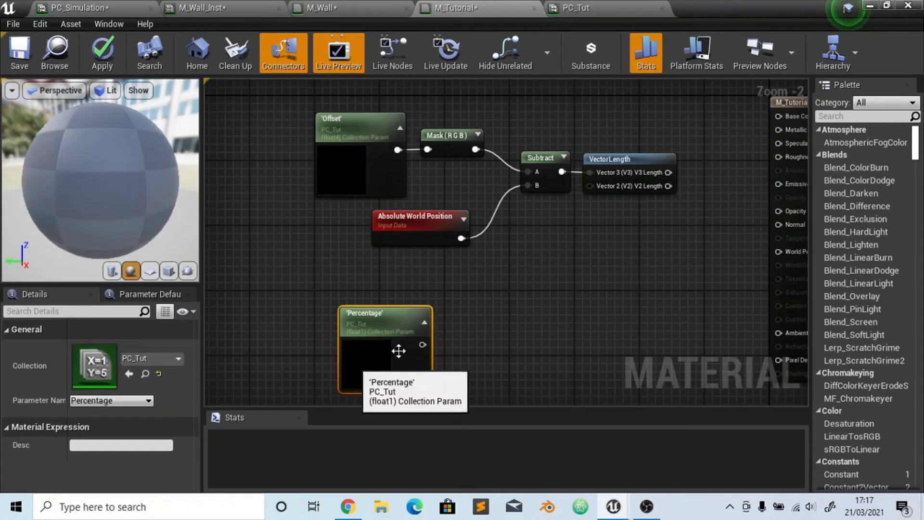
left_click_drag(399, 352, 455, 345)
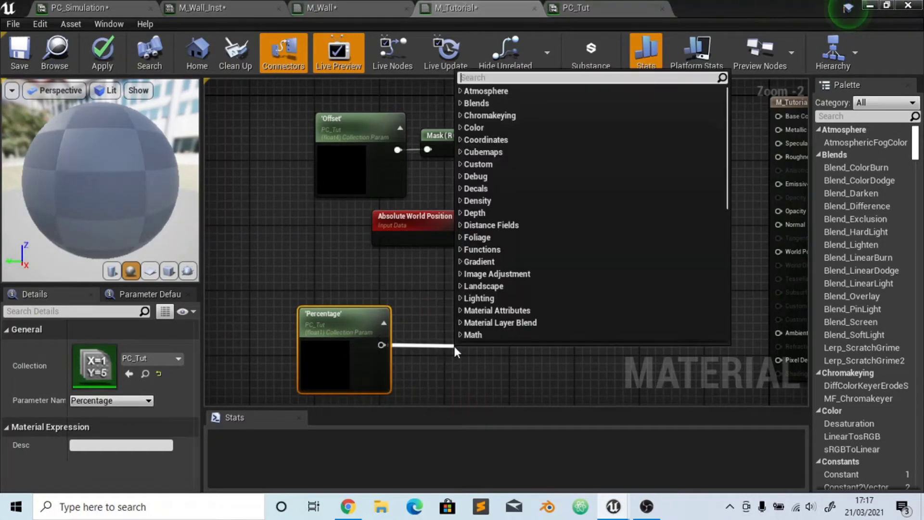
type("frac")
key("Return")
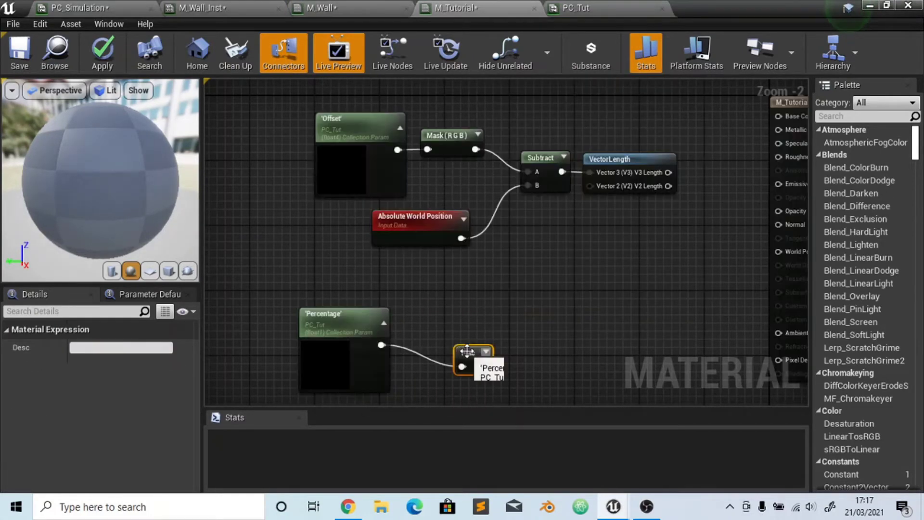
left_click_drag(433, 338, 433, 329)
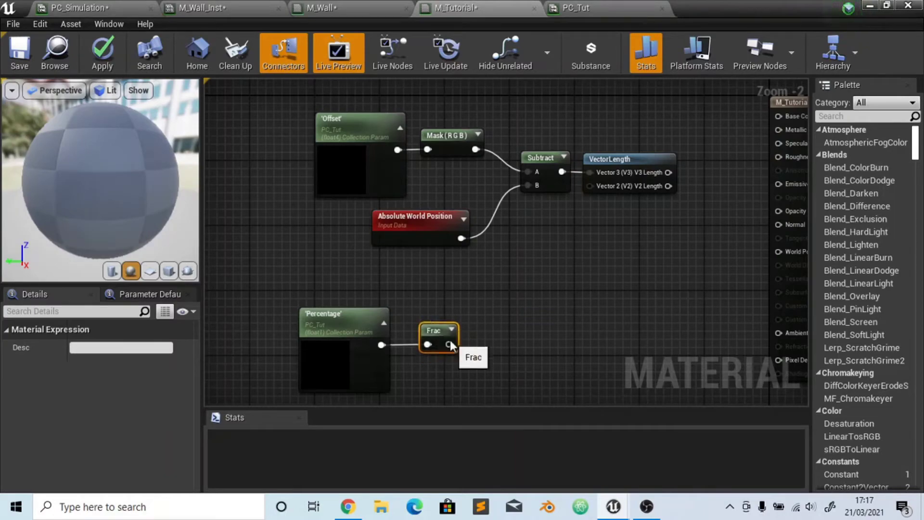
Check the M_Wall graph and add a Multiply node in M_Tutorial with its A input fed by Frac
left_click(352, 8)
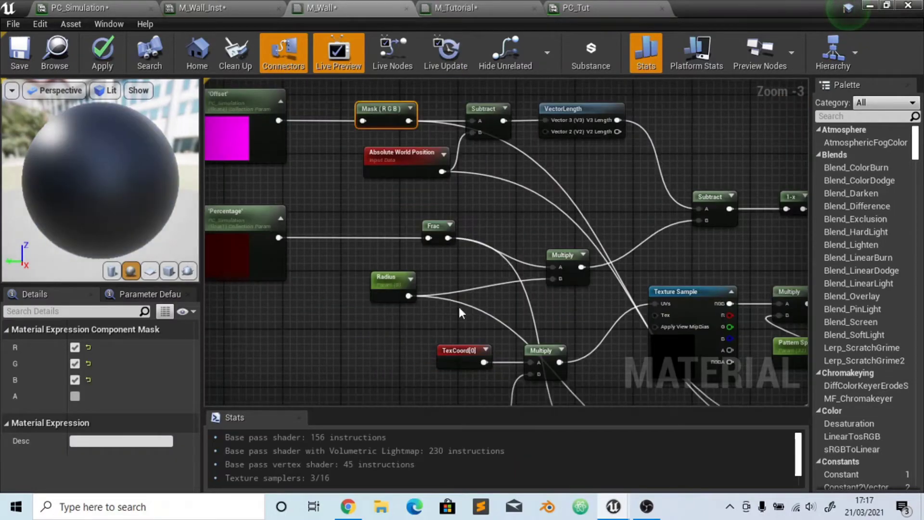
left_click(483, 8)
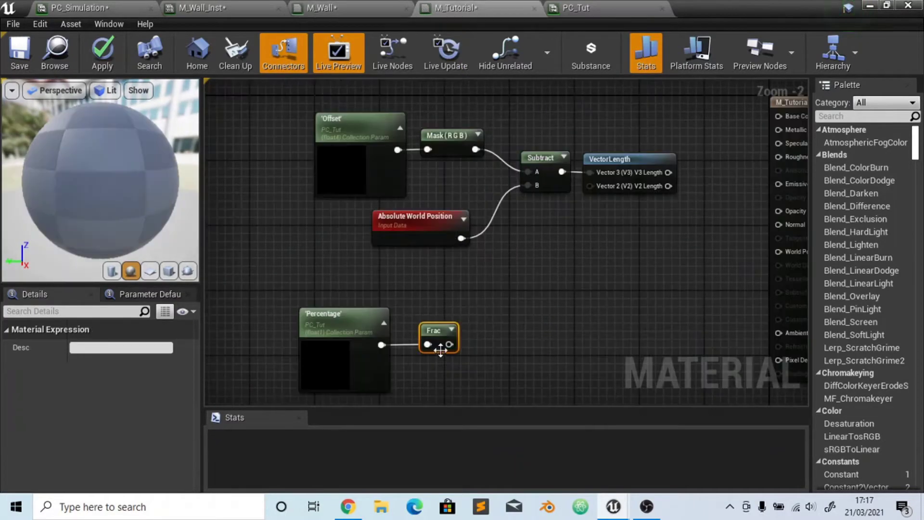
left_click_drag(449, 344, 521, 341)
type("mul")
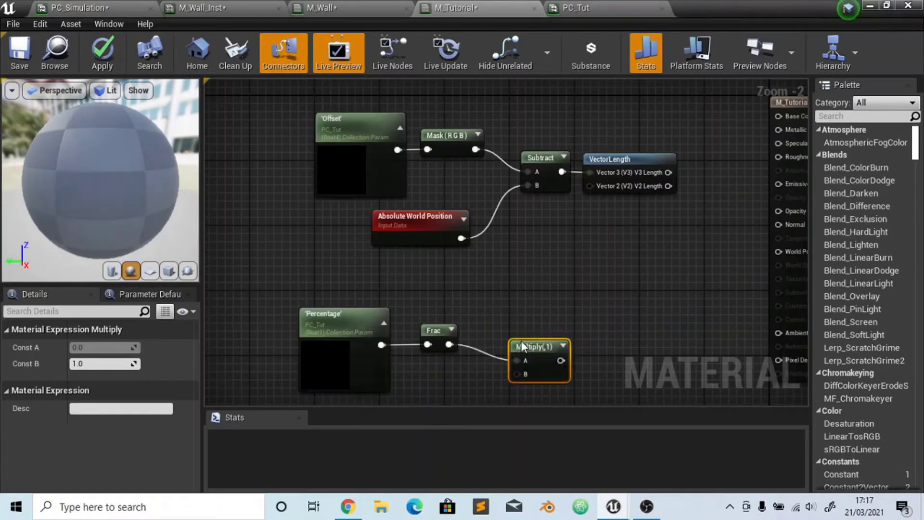
Add a second Subtract node with VectorLength's V3 Length as A and the Multiply output as B, and wire it to Emissive Color
left_click(335, 8)
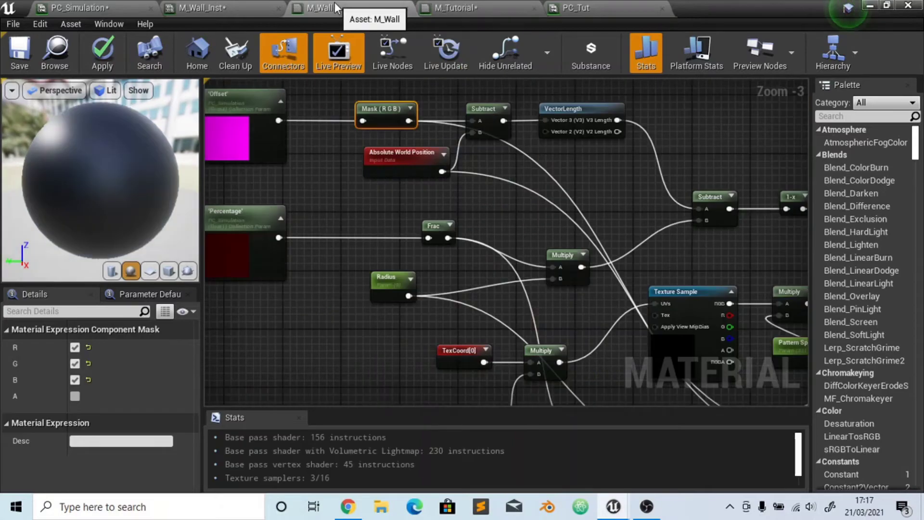
left_click(450, 8)
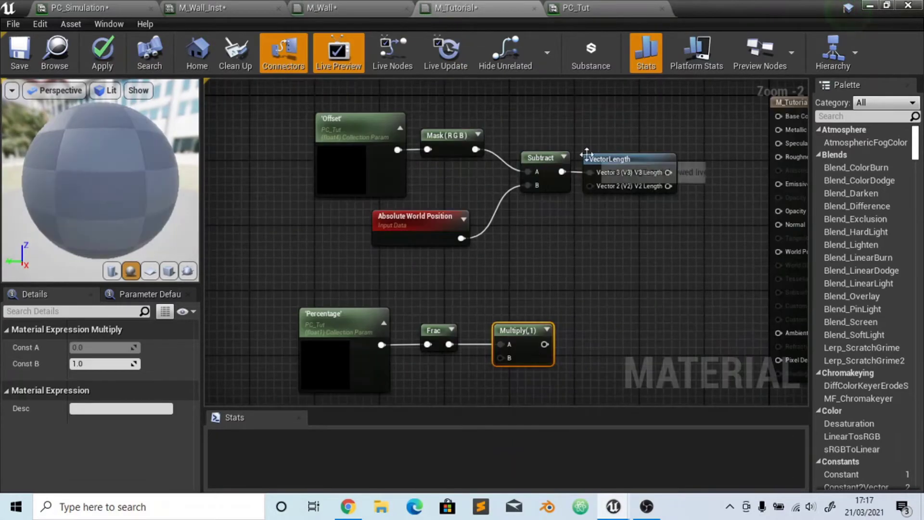
left_click_drag(668, 172, 704, 219)
type("sub")
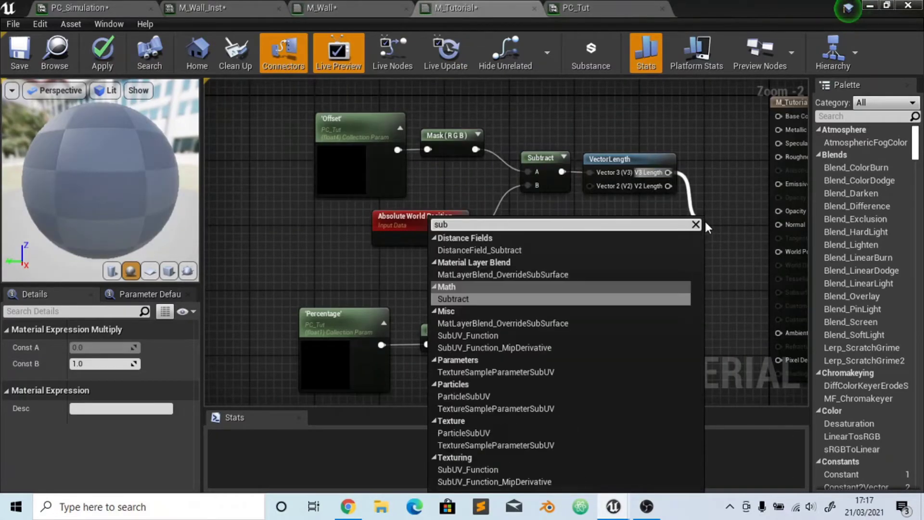
key("Return")
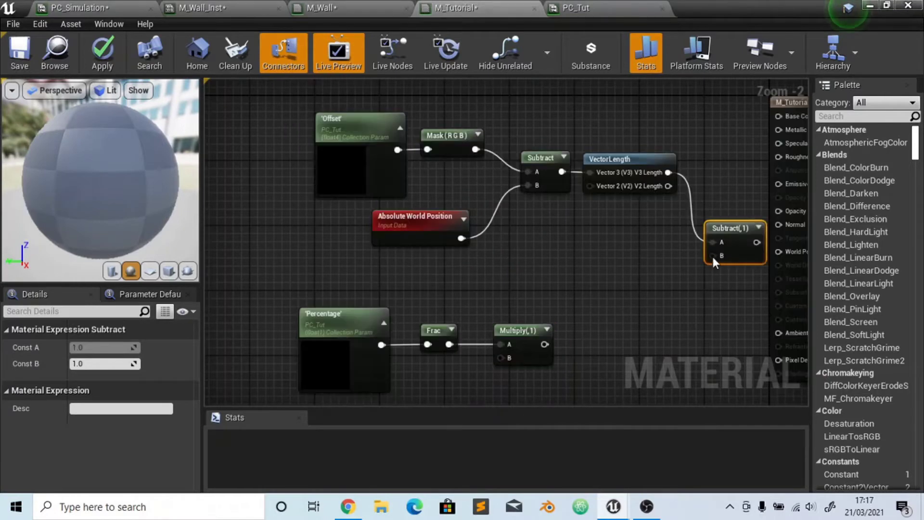
left_click_drag(714, 255, 545, 345)
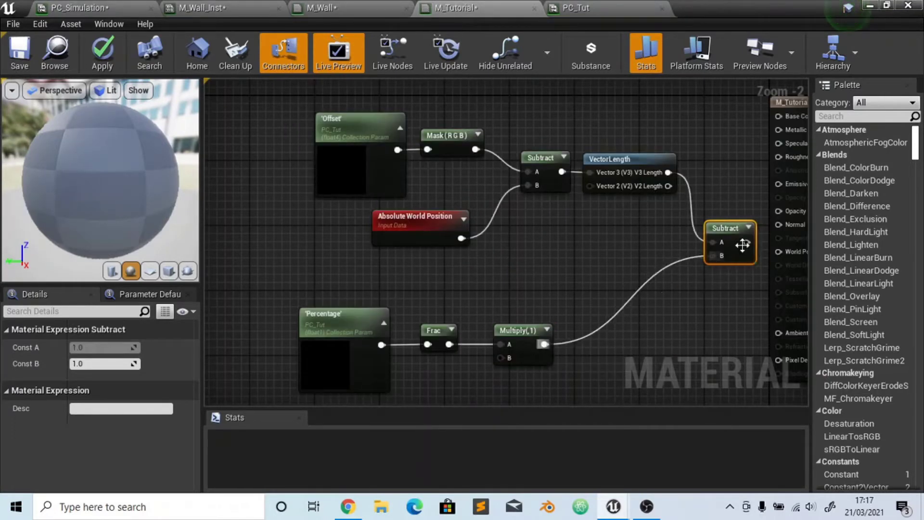
left_click_drag(742, 246, 787, 182)
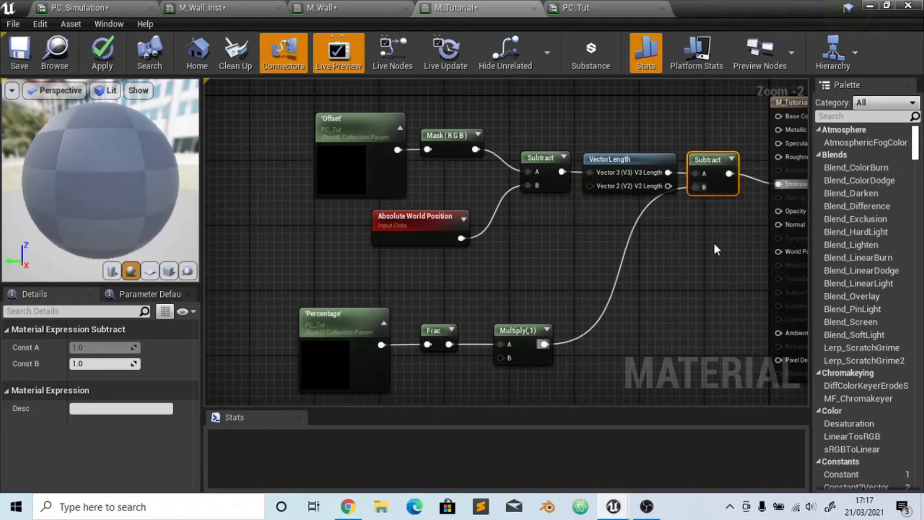
Add a scalar parameter named Radius feeding the Multiply node's B input and place it below the Percentage node
right_click_drag(603, 351, 613, 283)
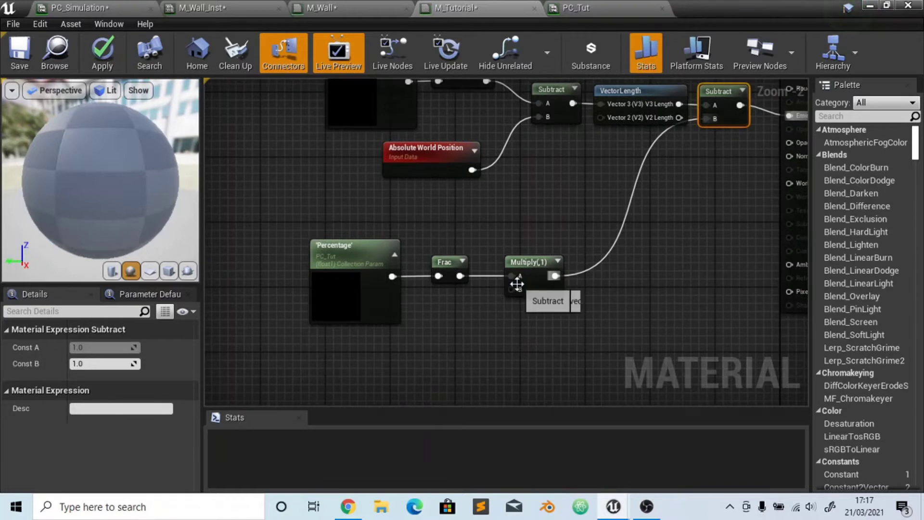
left_click_drag(511, 291, 419, 367)
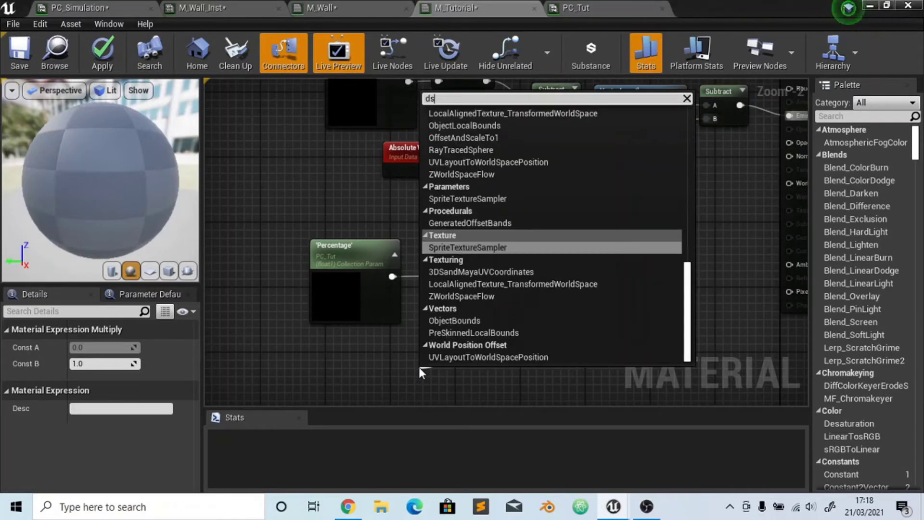
scroll(419, 367, "down", 10)
type("scalar")
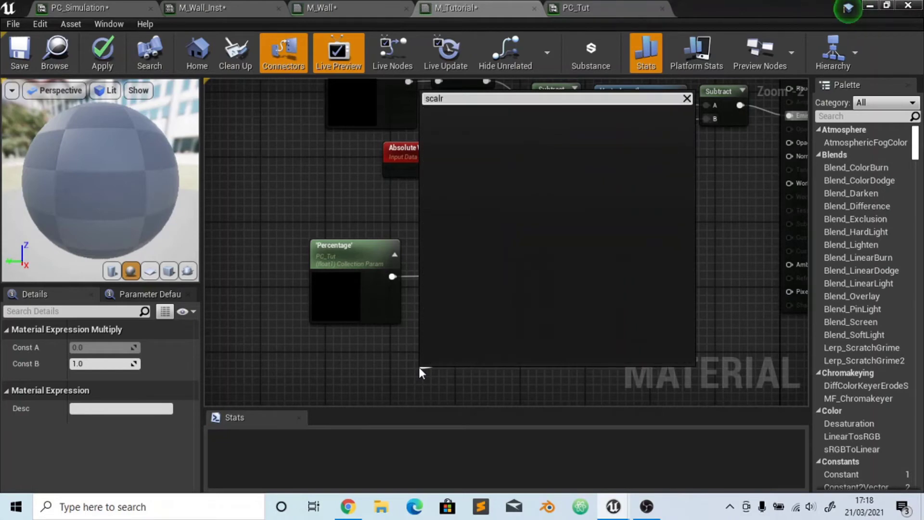
key("Return")
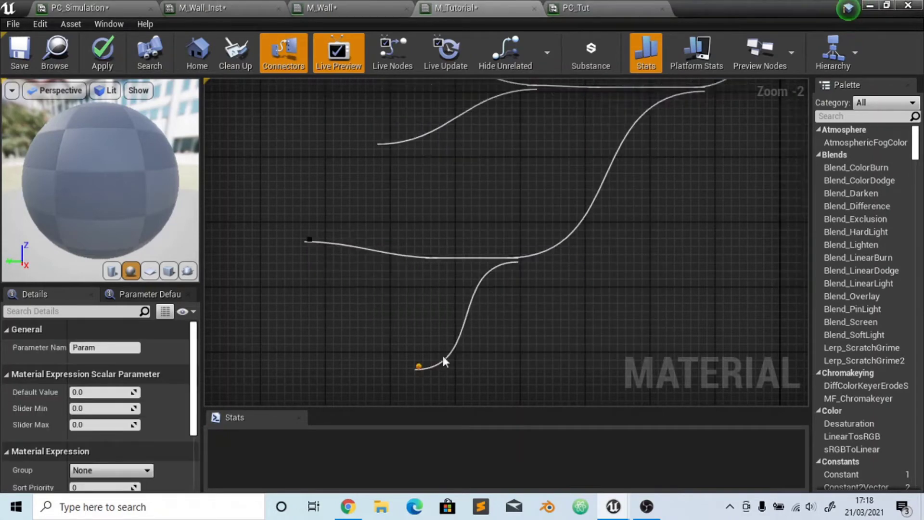
type("Radius")
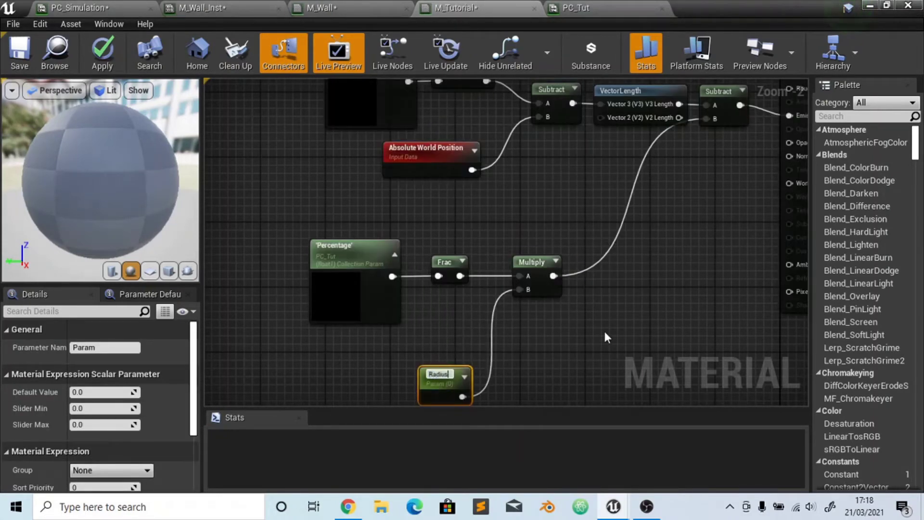
key("Return")
left_click_drag(431, 390, 347, 368)
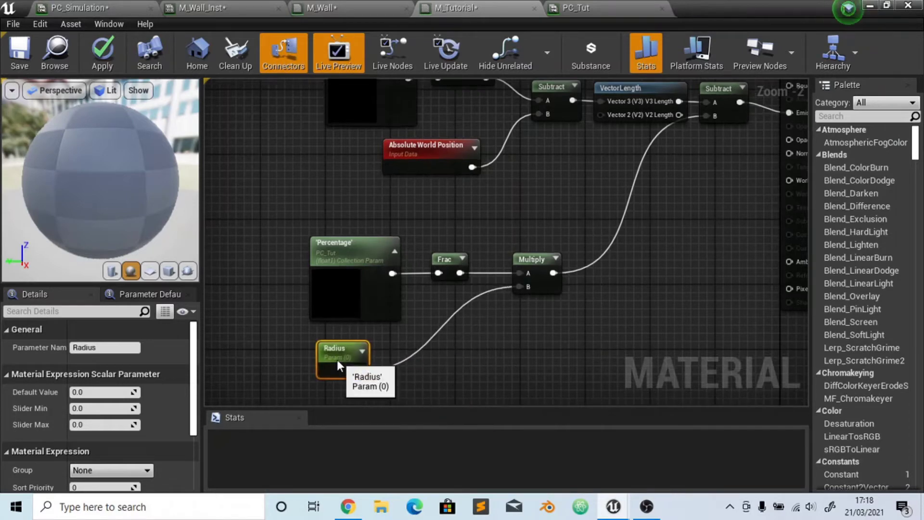
Set the Radius parameter's default value to 5000, then apply and save the M_Tutorial material
left_click(109, 393)
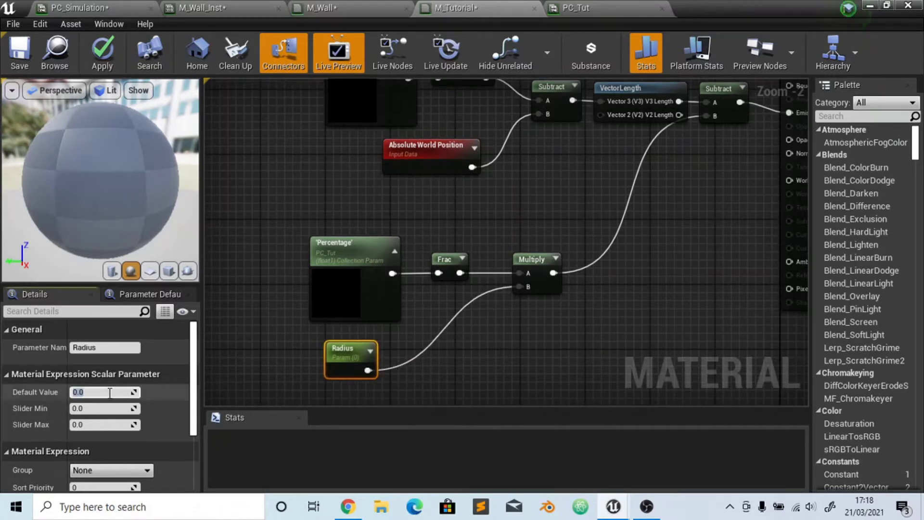
type("5000")
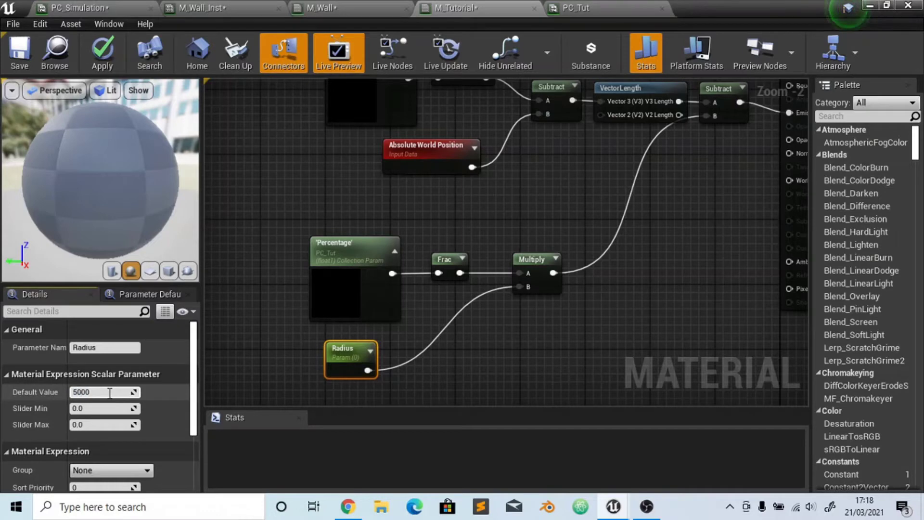
key("Return")
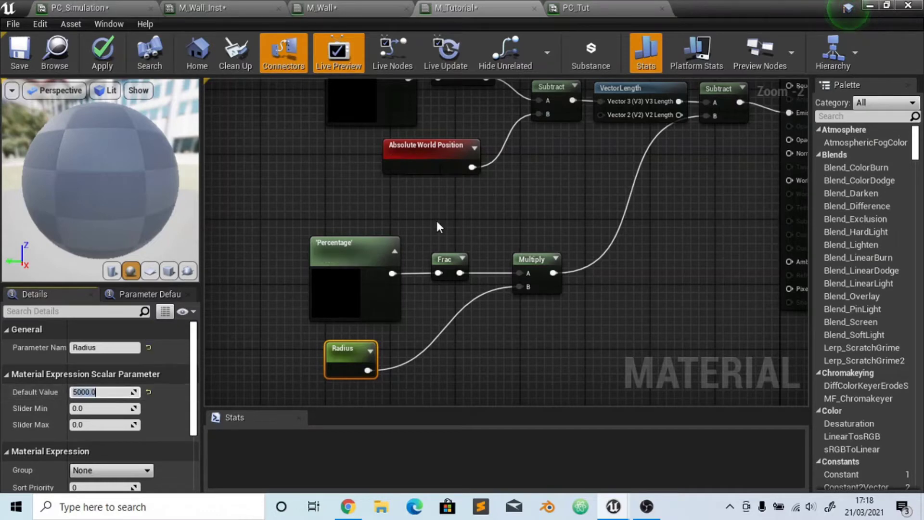
left_click(439, 169)
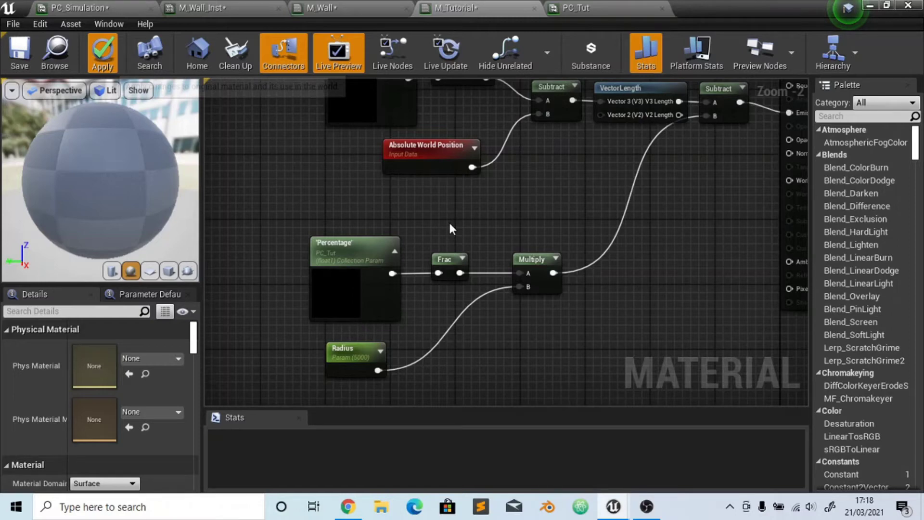
key("ctrl+s")
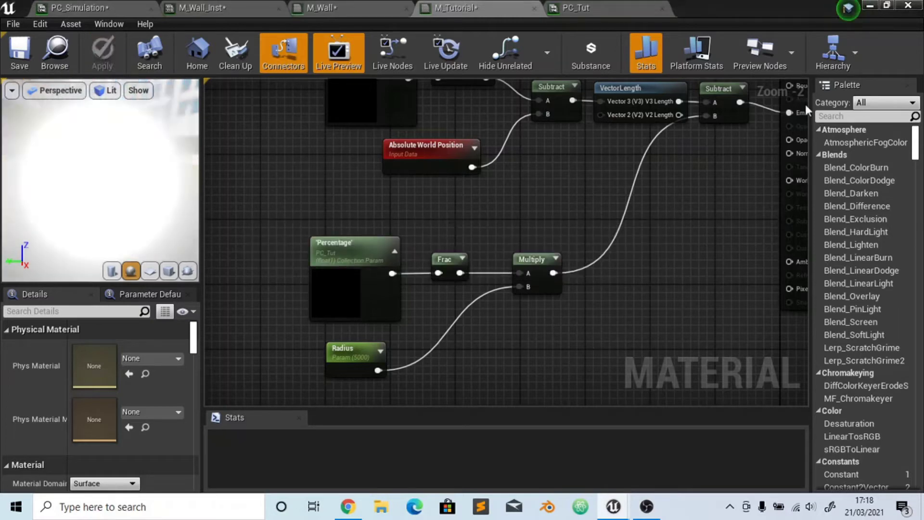
Switch to the TestMap level and place a new Plane actor on the circular arena floor
left_click(870, 6)
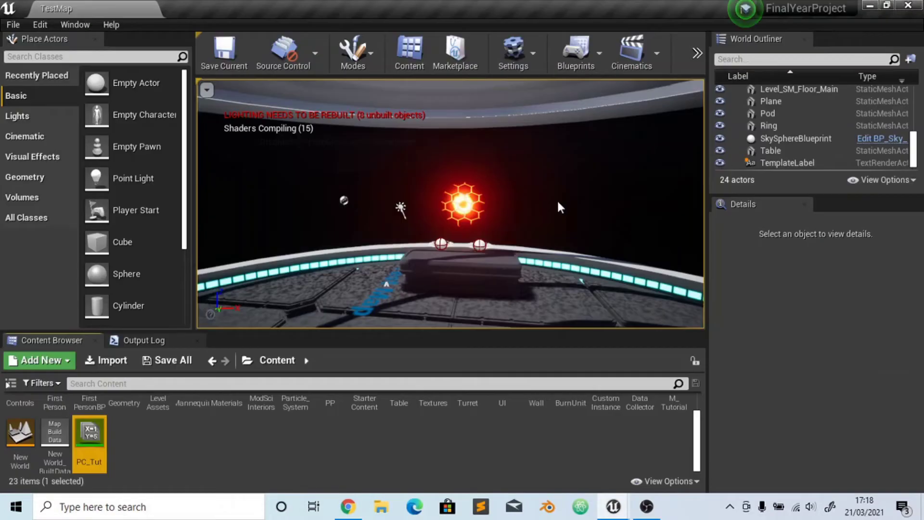
mouse_move(557, 198)
right_mouse_down()
mouse_move(557, 226)
mouse_move(552, 199)
right_mouse_up()
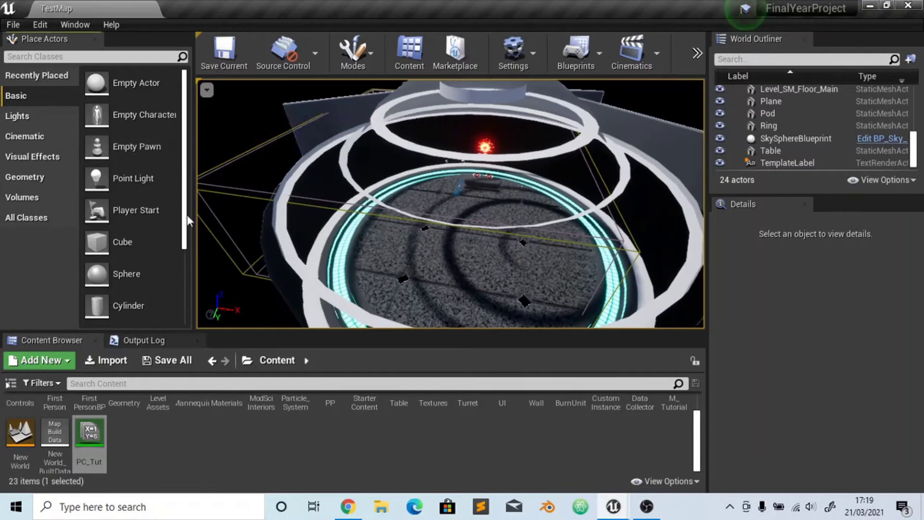
scroll(187, 263, "down", 2)
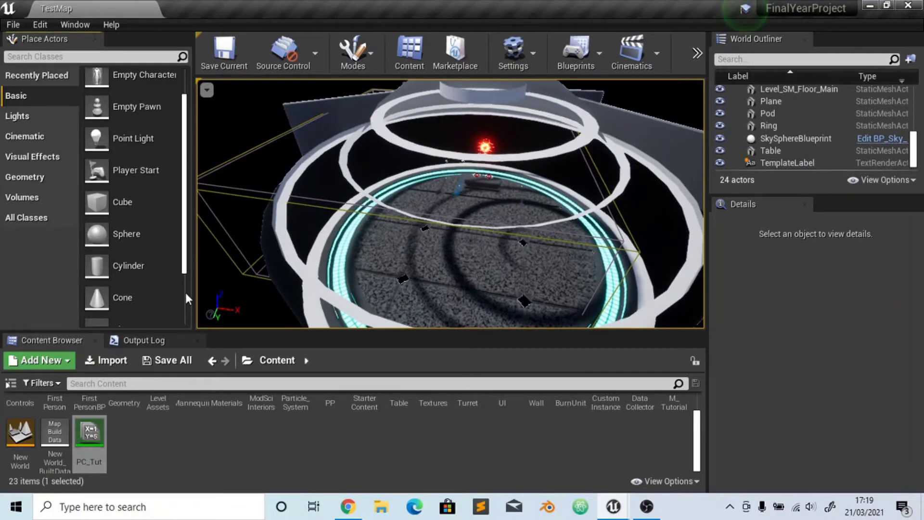
scroll(188, 298, "down", 3)
left_click_drag(163, 247, 466, 255)
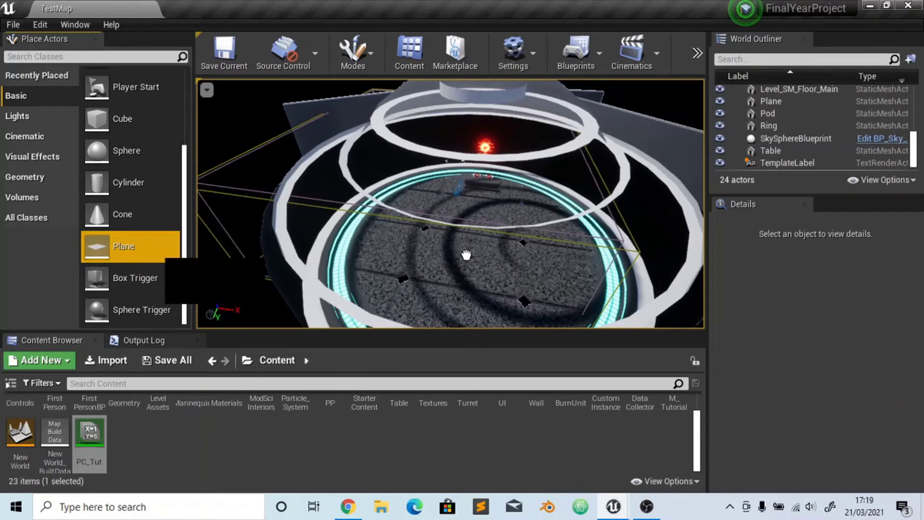
left_click_drag(466, 256, 466, 255)
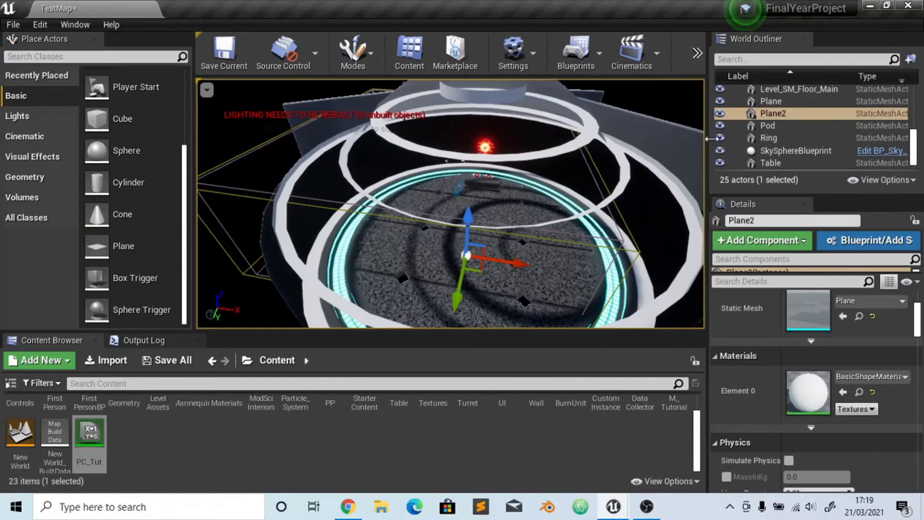
Hide the Pod, Ring, SkySphereBlueprint, Table and TemplateLabel actors in the level
left_click(720, 125)
left_click_drag(721, 140, 720, 161)
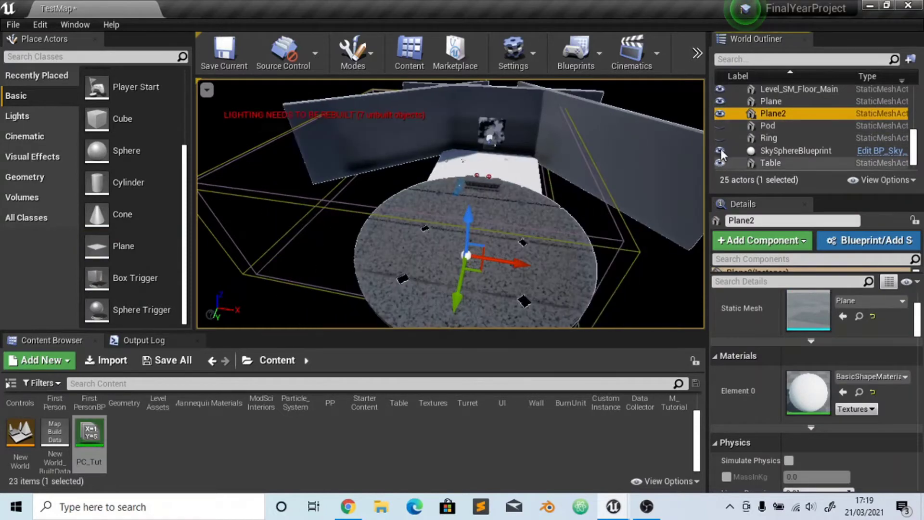
scroll(915, 154, "down", 2)
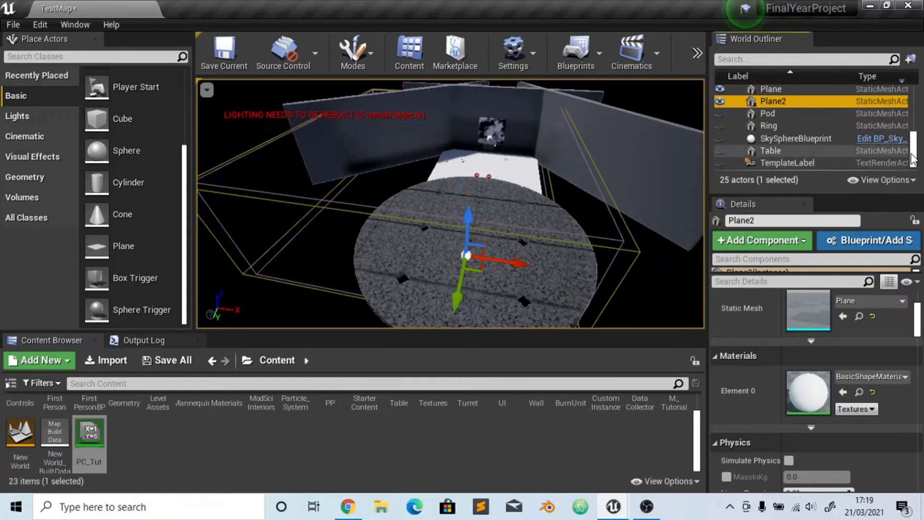
Hide the ArenaGeometry, Lighting and RenderFX folders together with the BP_Control actor
scroll(914, 139, "up", 5)
scroll(913, 120, "up", 2)
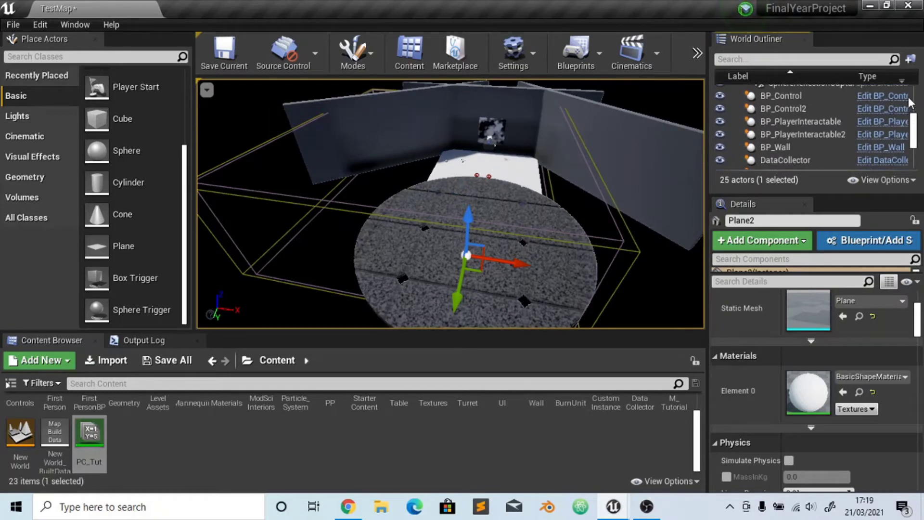
scroll(911, 101, "up", 5)
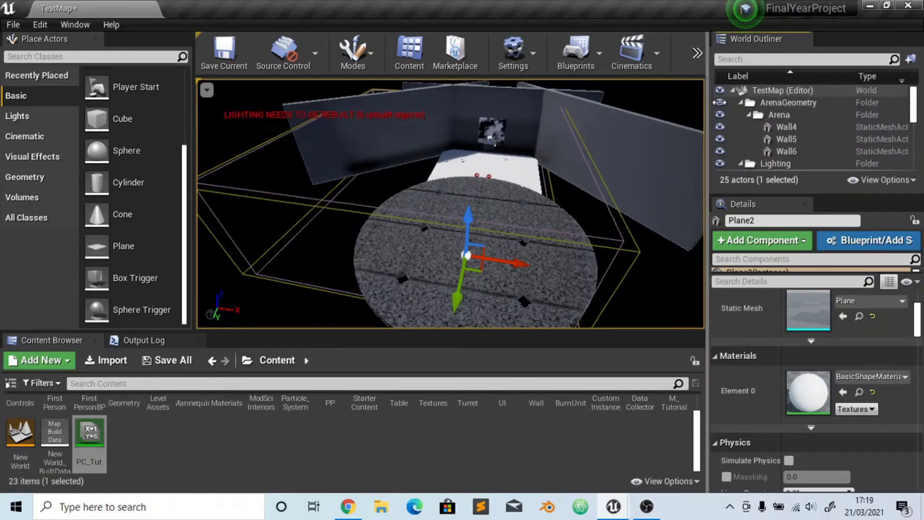
left_click(720, 102)
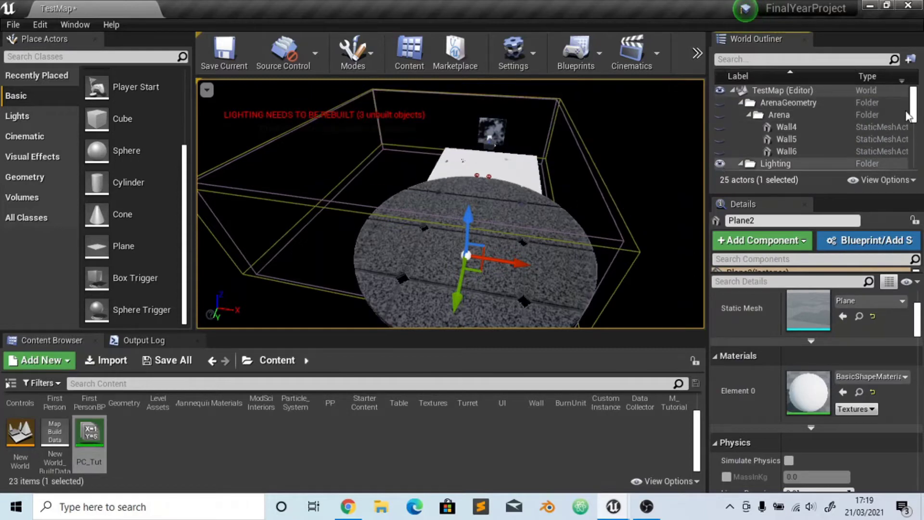
left_click_drag(915, 106, 915, 115)
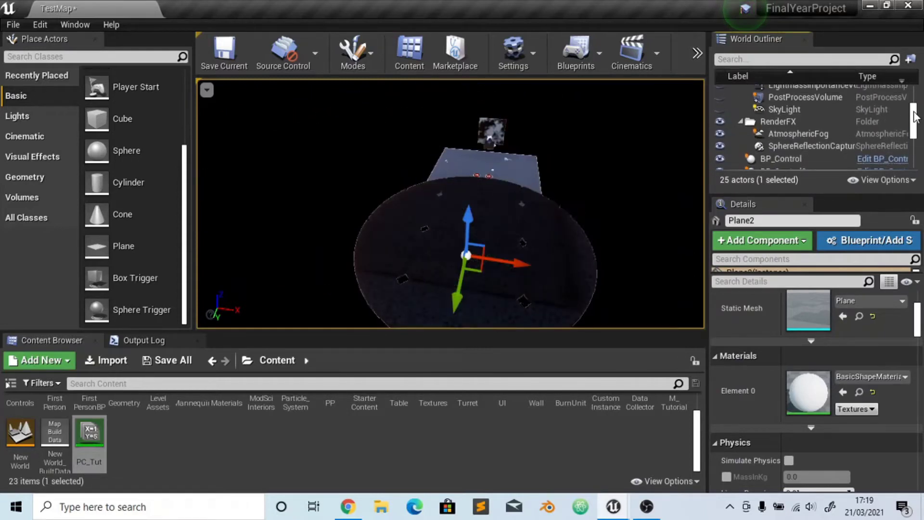
left_click(720, 122)
left_click(719, 159)
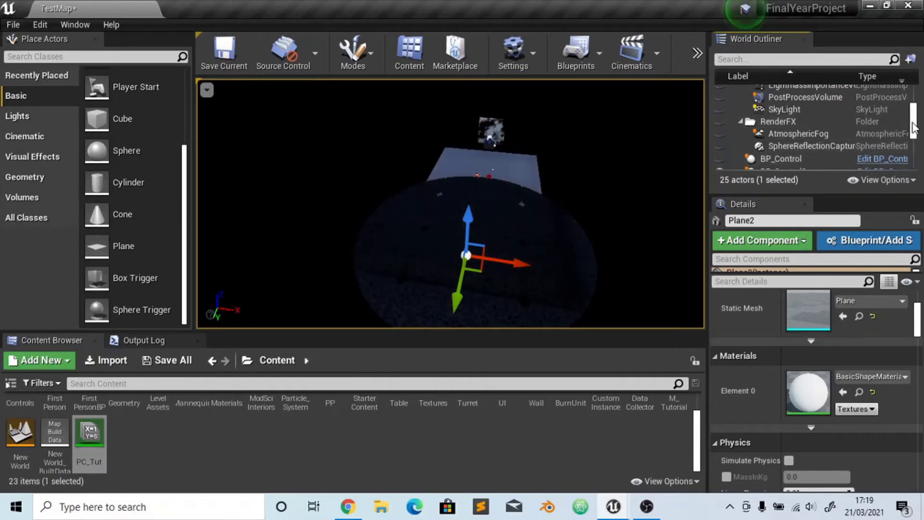
Hide the BP_Control2, BP_PlayerInteractable, BP_PlayerInteractable2 and BP_Wall actors
left_click_drag(915, 128, 915, 135)
left_click(720, 120)
left_click(720, 133)
left_click(720, 146)
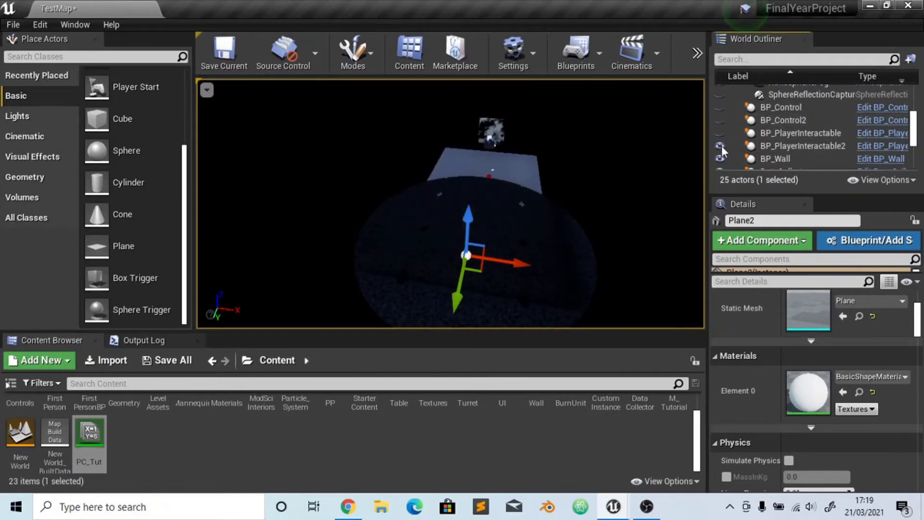
left_click(720, 158)
Hide DataCollector, Hose, Level_SM_Floor_Main and the original Plane, leaving only Plane2 shown
scroll(721, 121, "down", 3)
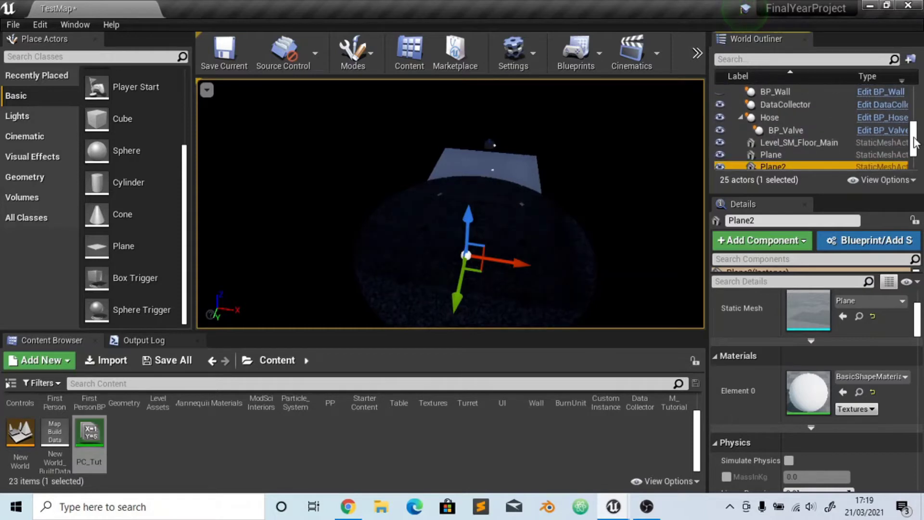
left_click(720, 105)
left_click(720, 117)
left_click(720, 142)
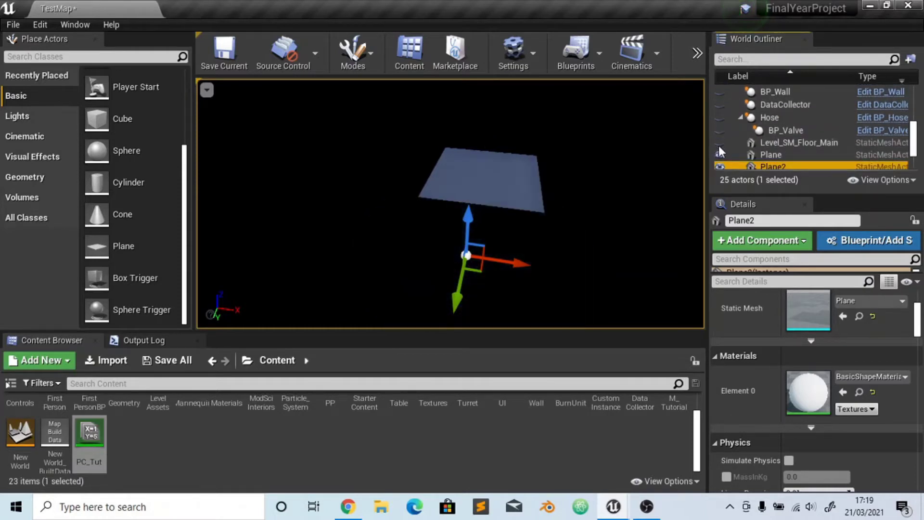
left_click(720, 151)
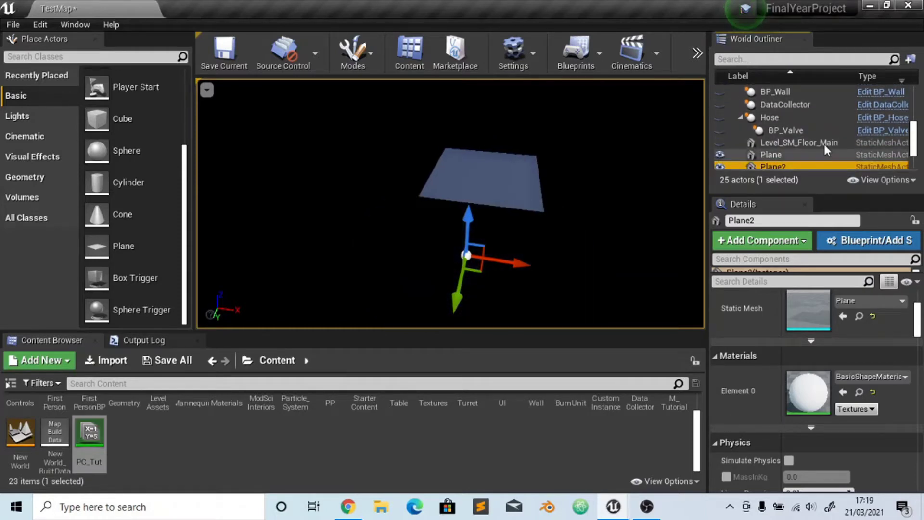
left_click(720, 154)
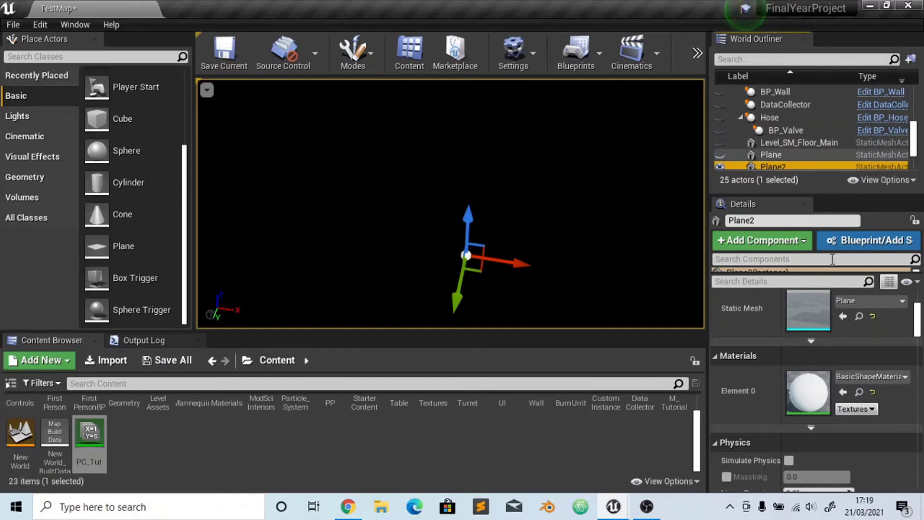
Set Plane2's scale to 500 on all three axes and frame it in the viewport
right_click_drag(571, 227, 572, 240)
scroll(917, 313, "up", 3)
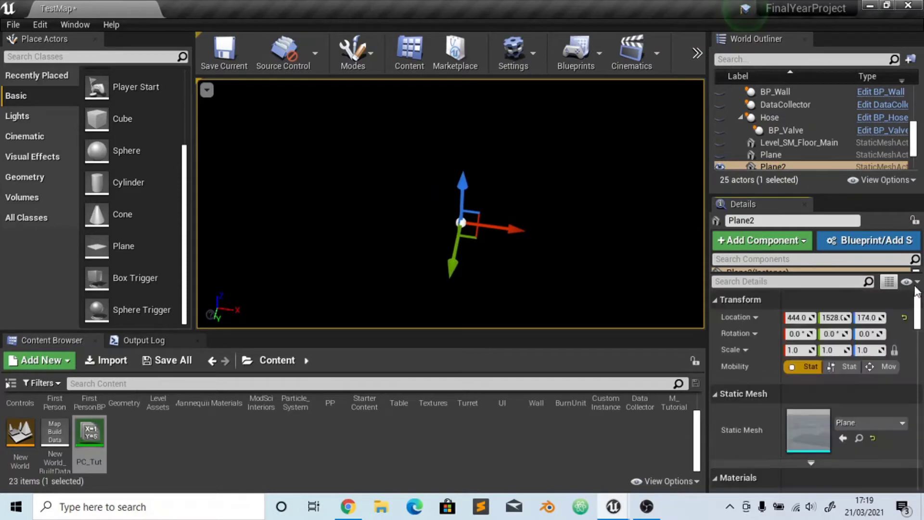
left_click(870, 350)
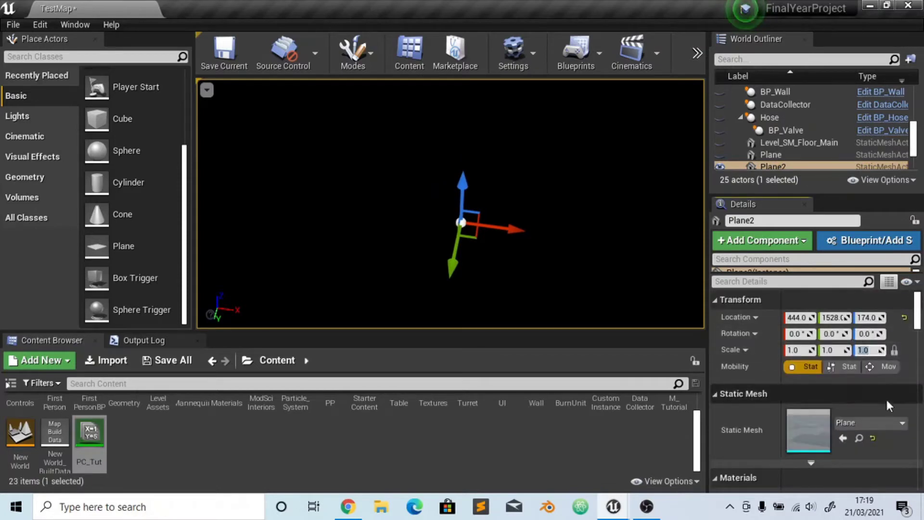
type("500")
key("Return")
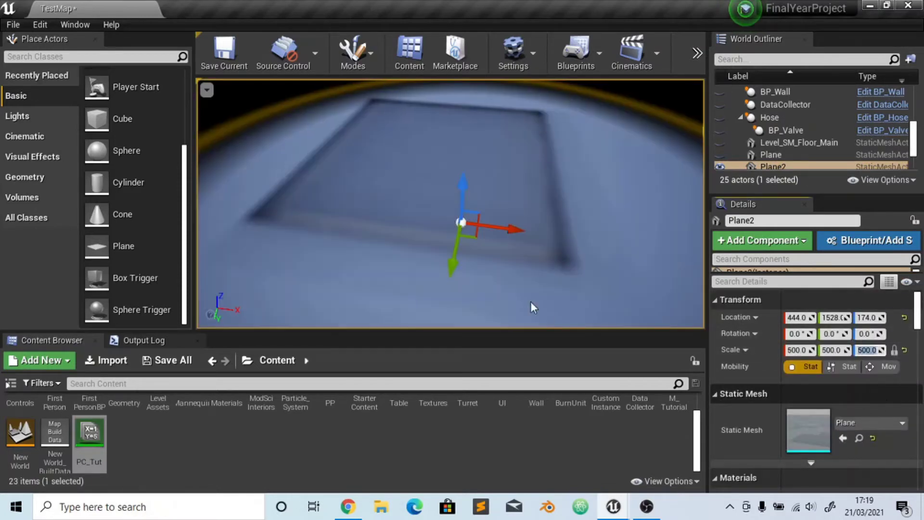
right_click_drag(544, 174, 584, 208)
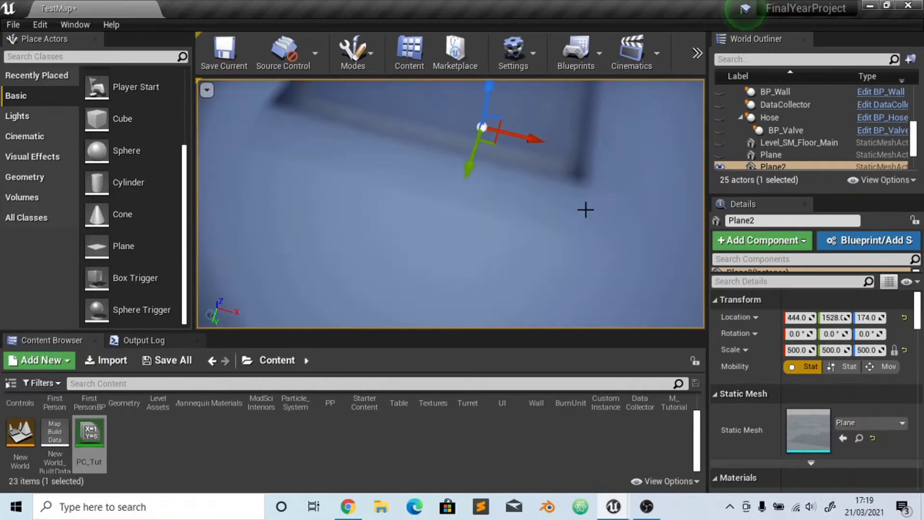
key("f")
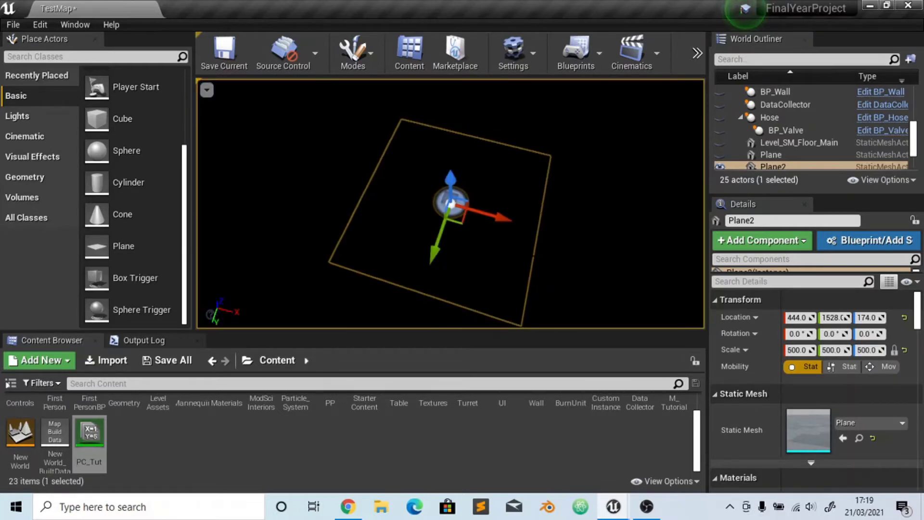
Show the viewport toolbar and set the view mode to Unlit
left_click(207, 90)
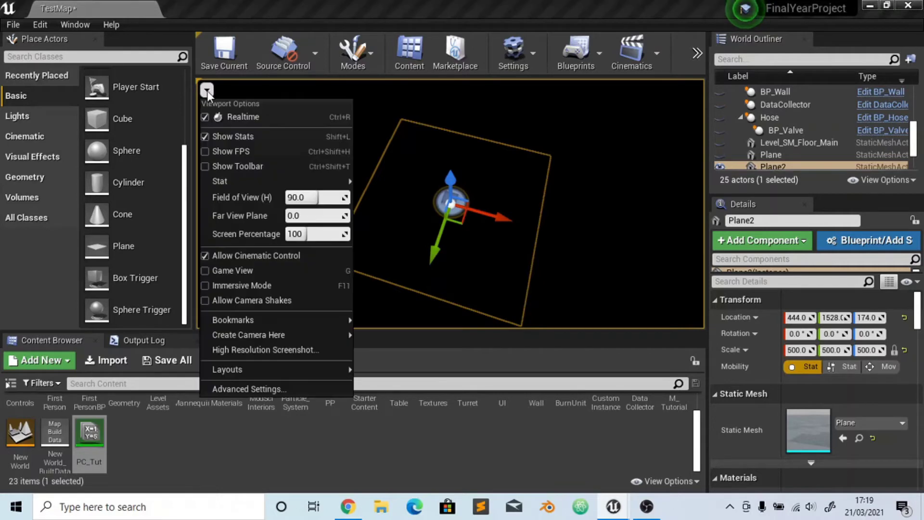
left_click(208, 166)
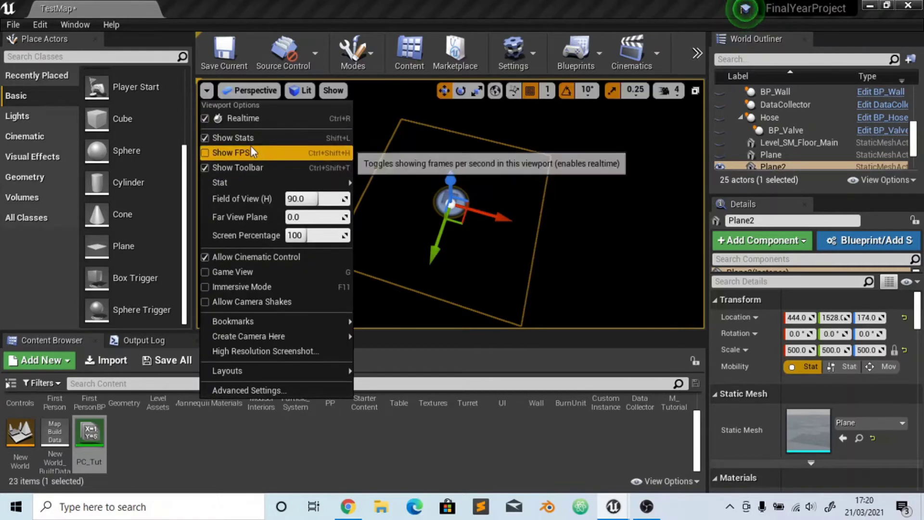
left_click(295, 92)
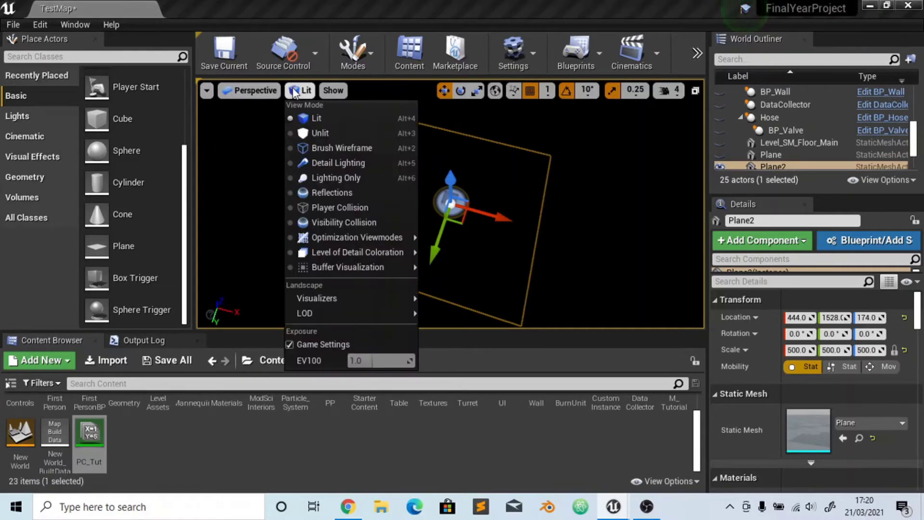
left_click(314, 133)
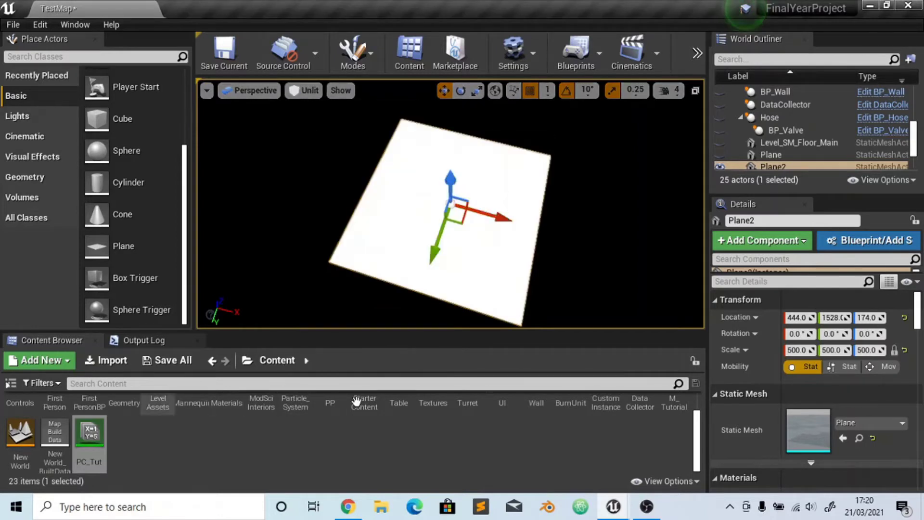
Apply the M_Tutorial material to Plane2
left_click_drag(689, 410, 486, 246)
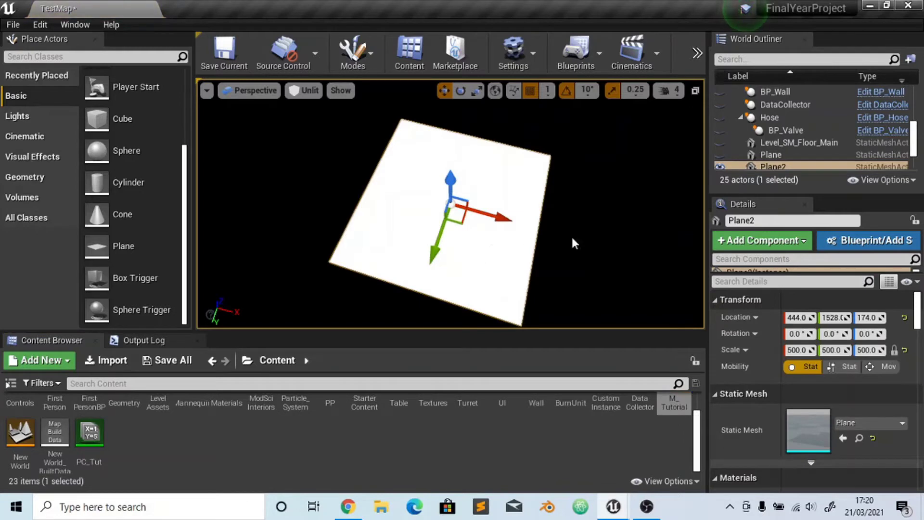
right_click_drag(487, 246, 600, 239)
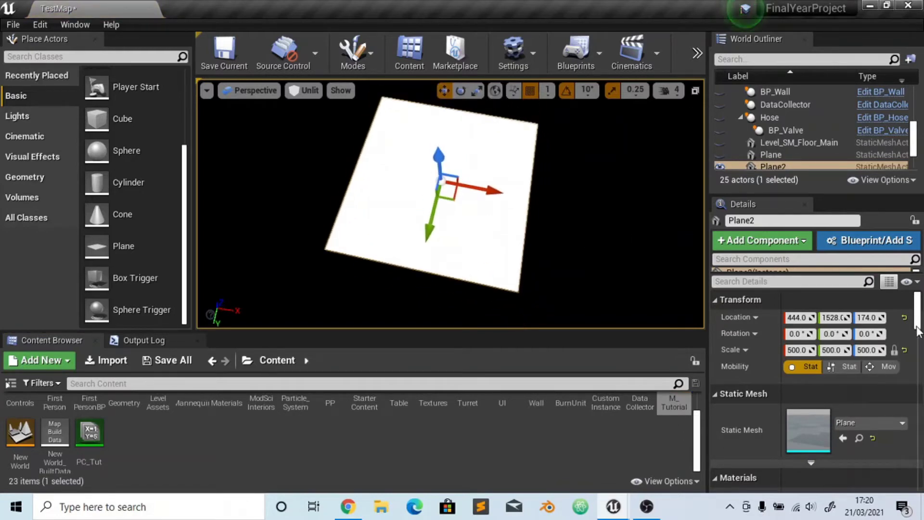
scroll(918, 322, "down", 5)
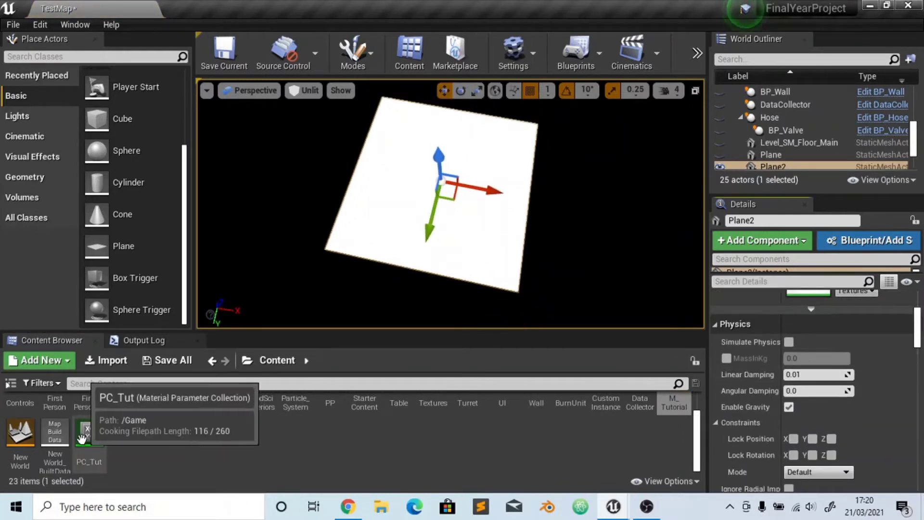
Set the Percentage default value in PC_Tut to about 0.438, view the effect on Plane2, and minimize the PC_Tut window
double_click(83, 439)
left_click_drag(761, 6, 697, 232)
left_click_drag(581, 426, 613, 425)
mouse_move(473, 166)
right_mouse_down()
mouse_move(474, 177)
mouse_move(474, 165)
right_mouse_up()
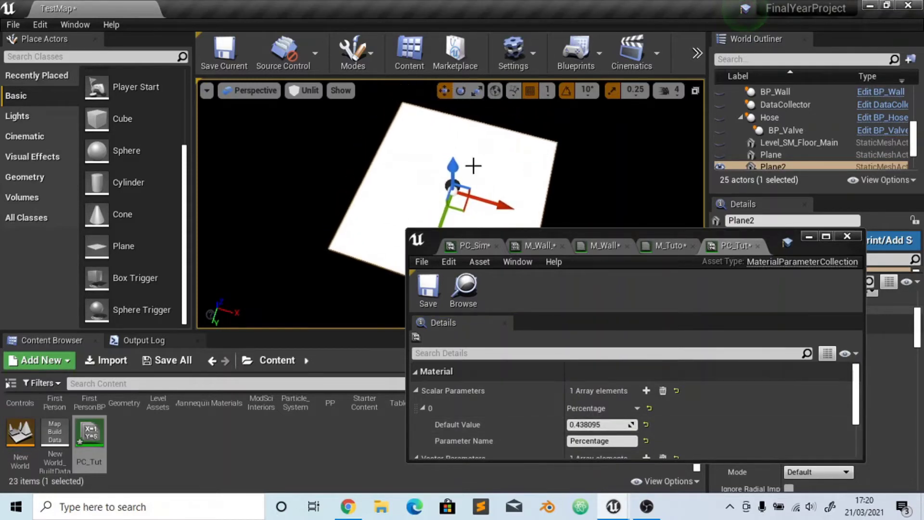
left_click(807, 239)
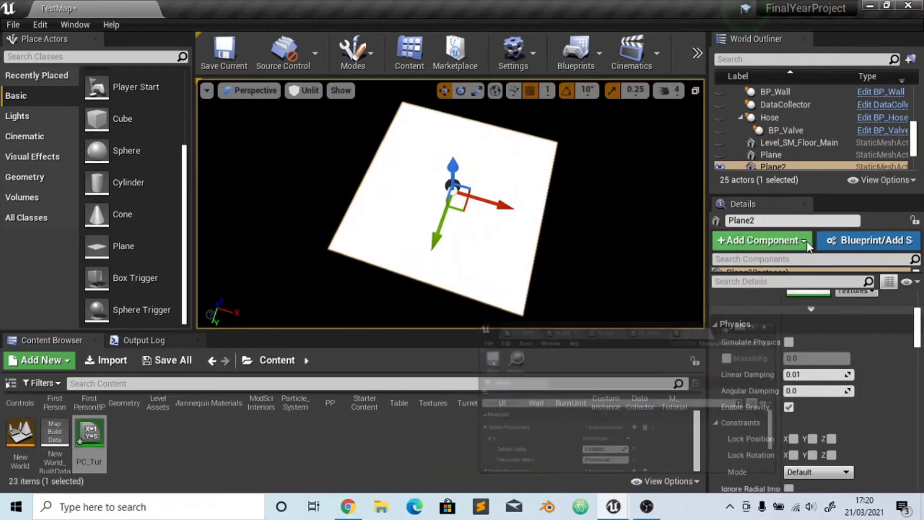
Set Plane2's scale to 50 on all three axes
scroll(921, 323, "up", 5)
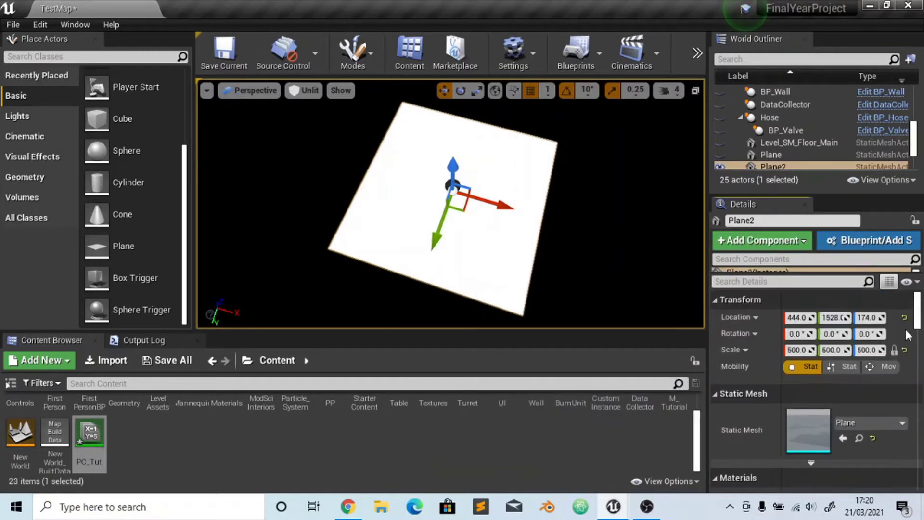
type("50")
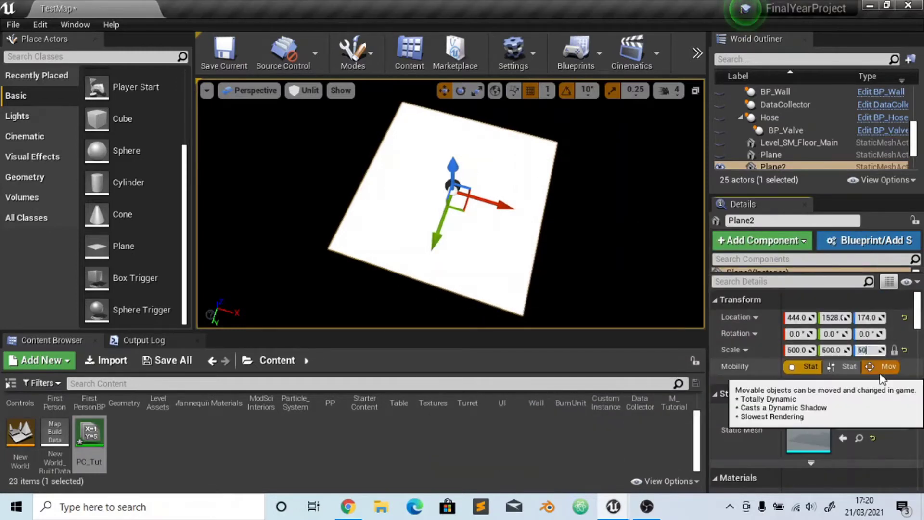
key("Return")
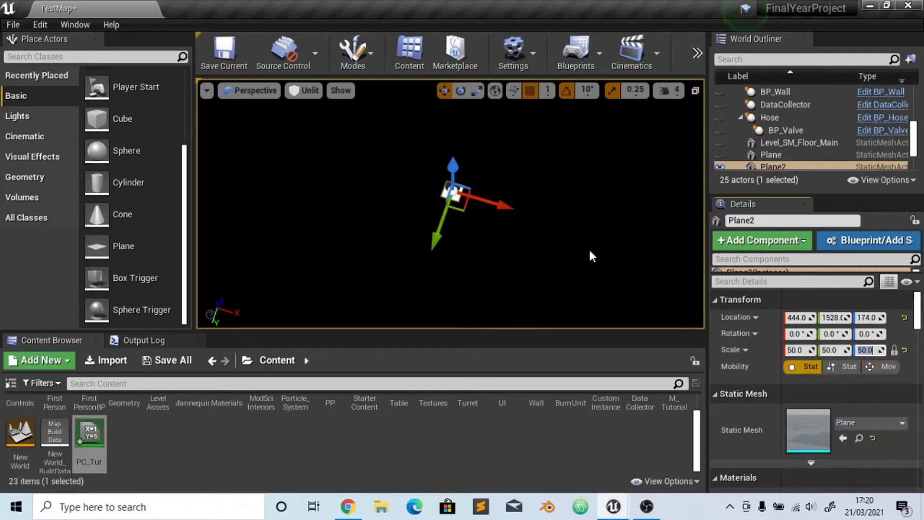
right_click_drag(519, 245, 519, 233)
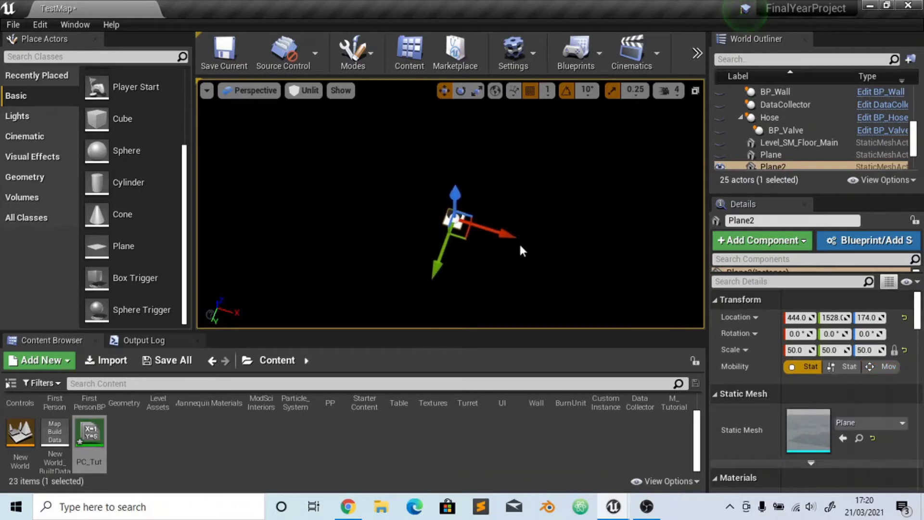
Frame Plane2 and set the Offset default value in PC_Tut to about R 479.5 and G 1414.6
key("f")
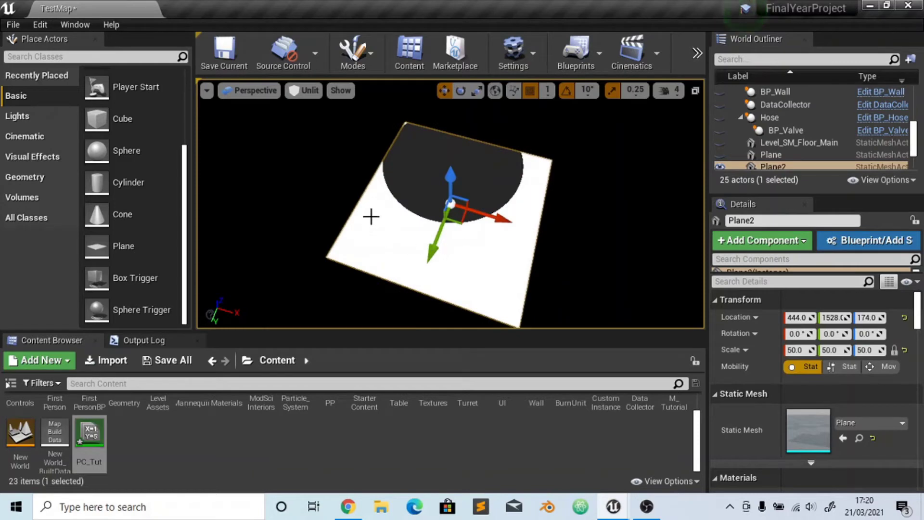
left_click_drag(371, 217, 511, 221, "alt")
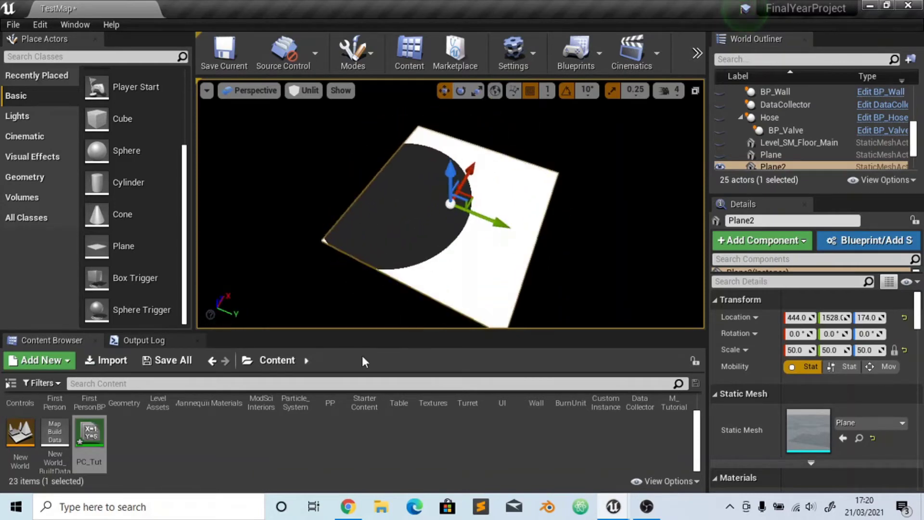
mouse_move(613, 507)
left_click(677, 453)
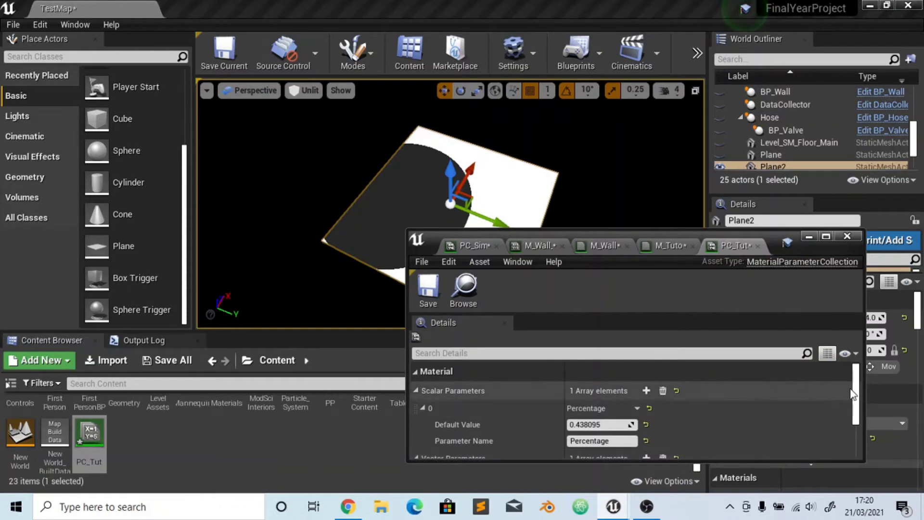
left_click_drag(852, 394, 850, 430)
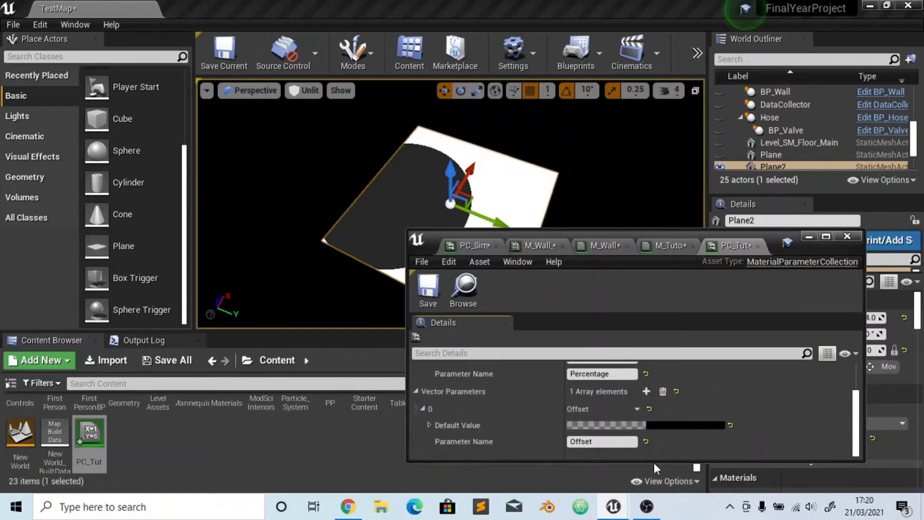
left_click(665, 420)
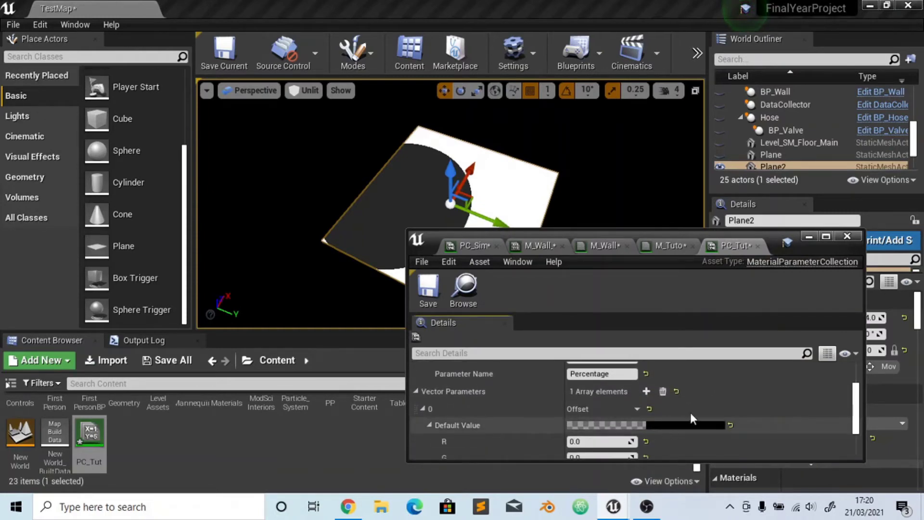
left_click_drag(856, 401, 856, 425)
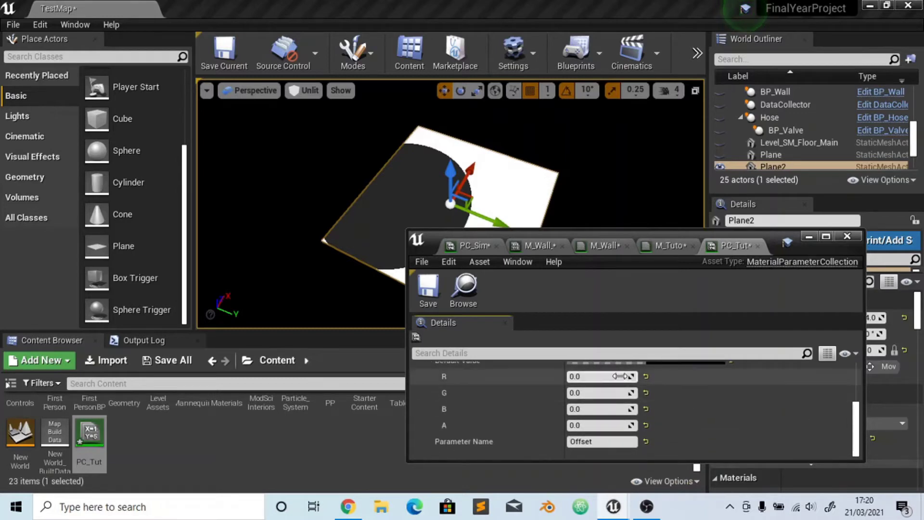
left_click_drag(620, 376, 640, 392)
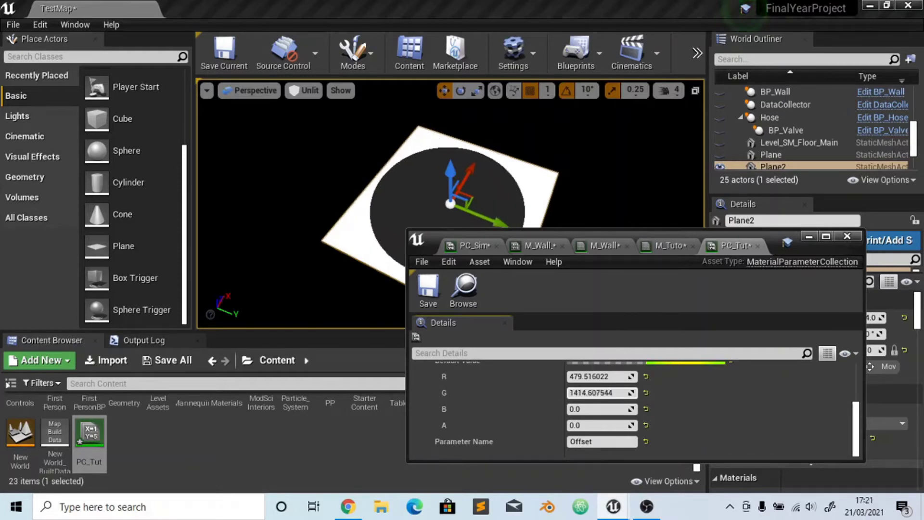
Set the Percentage default value in PC_Tut to about 0.419
left_click_drag(544, 175, 609, 161)
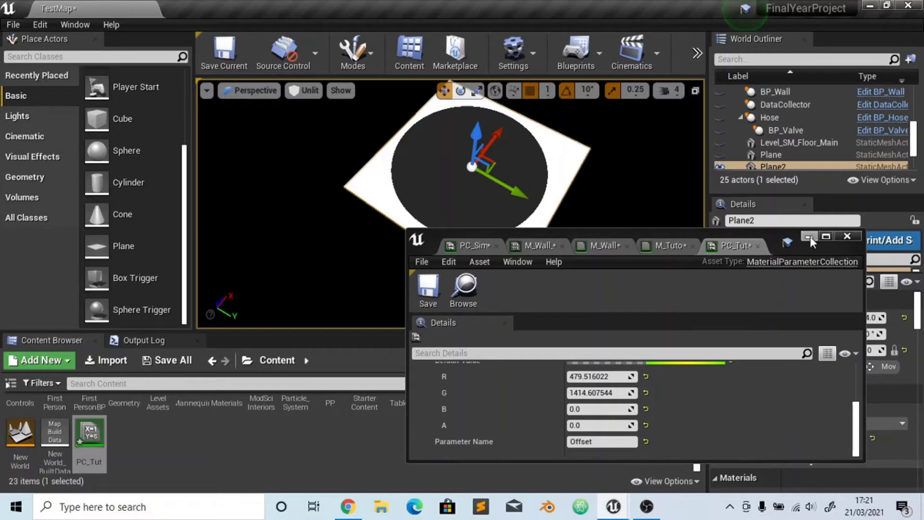
scroll(599, 427, "up", 5)
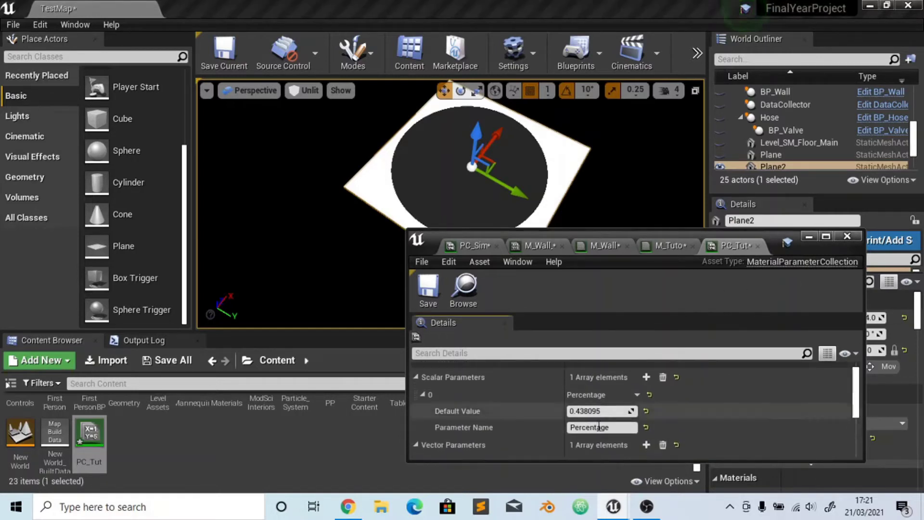
mouse_move(599, 411)
left_mouse_down()
mouse_move(582, 411)
mouse_move(635, 410)
mouse_move(602, 410)
left_mouse_up()
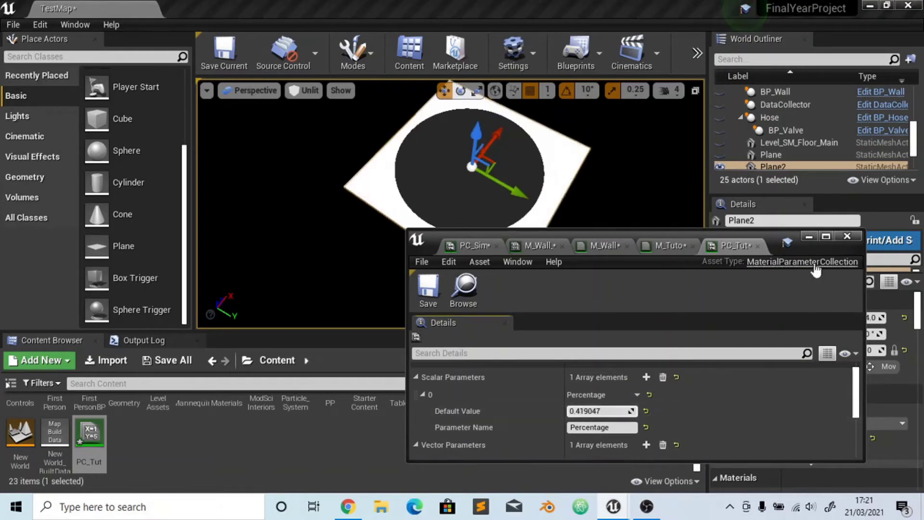
Open M_Tutorial's graph in a maximized window and move the result node farther away from the last Subtract node
left_click(657, 247)
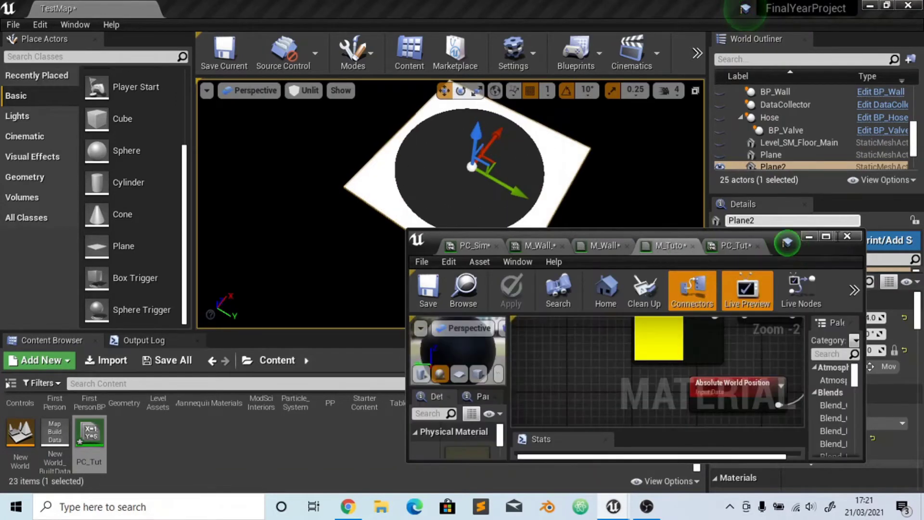
left_click(826, 237)
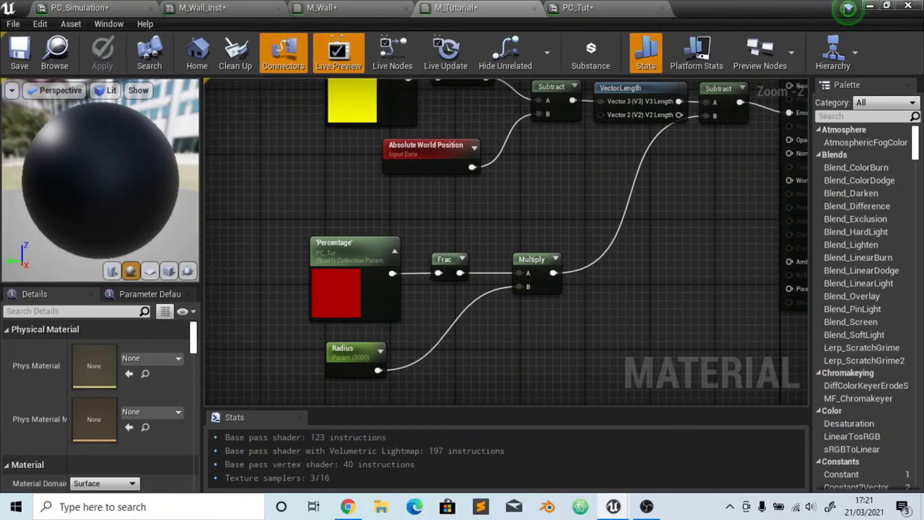
right_click_drag(692, 228, 449, 317)
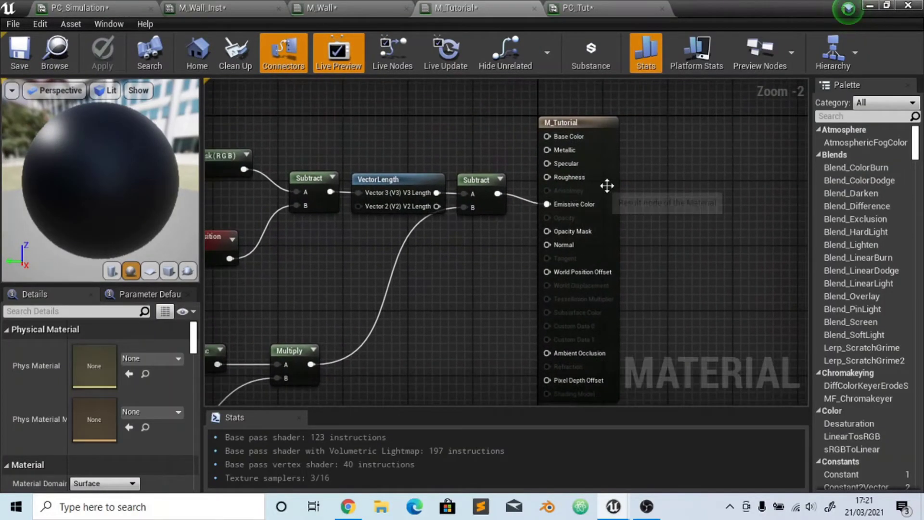
left_click_drag(614, 154, 763, 171)
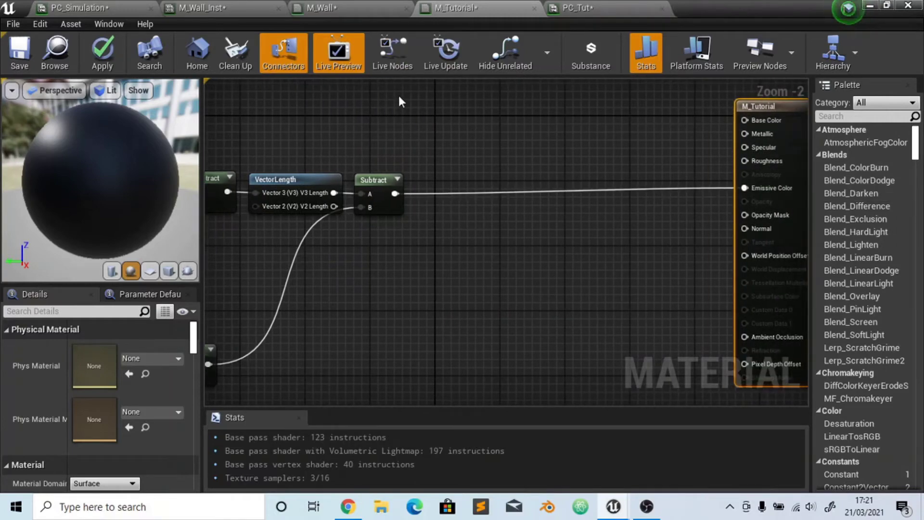
Examine how M_Wall's graph wires the Texture Sample, Pattern Spread and Subtract nodes, and return to M_Tutorial
left_click(345, 9)
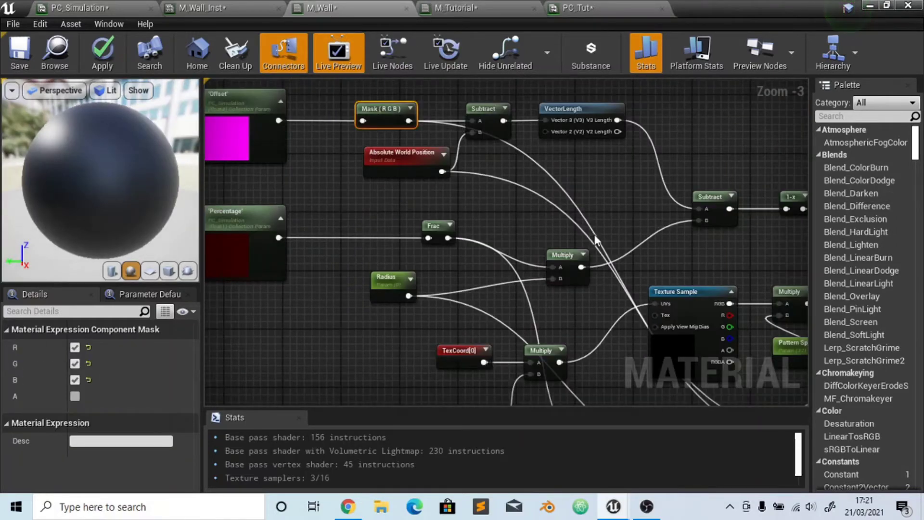
right_click_drag(594, 235, 525, 137)
right_click_drag(540, 296, 498, 262)
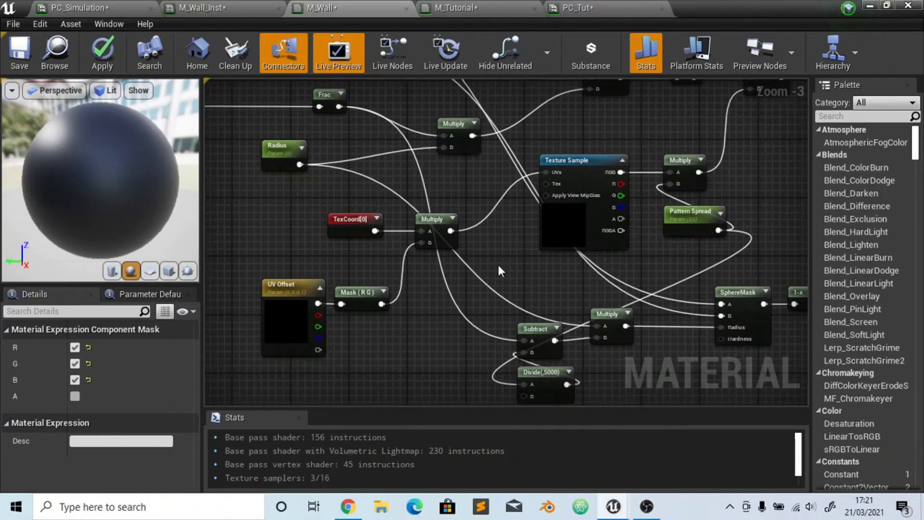
scroll(498, 262, "down", 2)
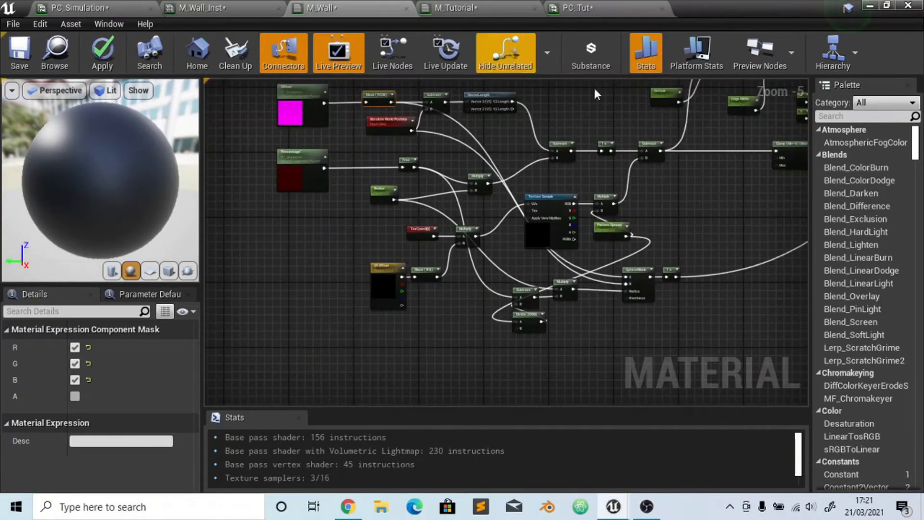
right_click_drag(597, 165, 591, 204)
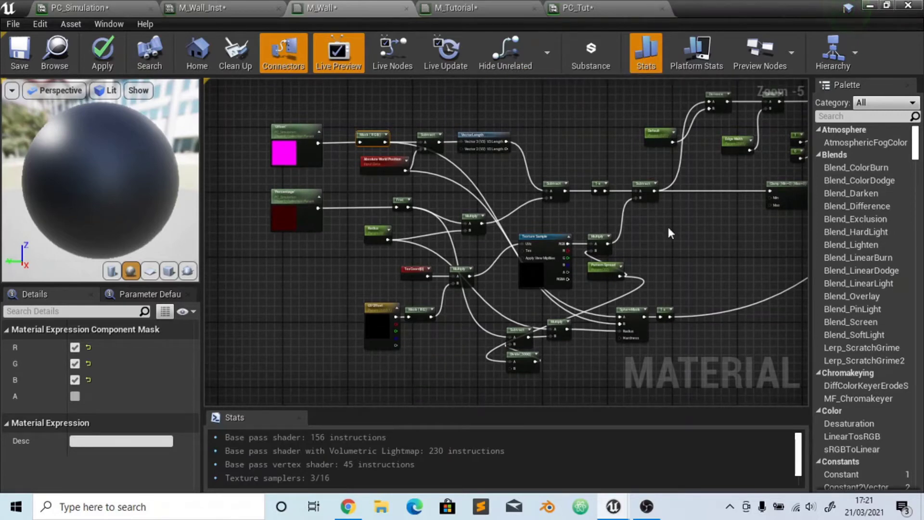
right_click_drag(671, 234, 642, 252)
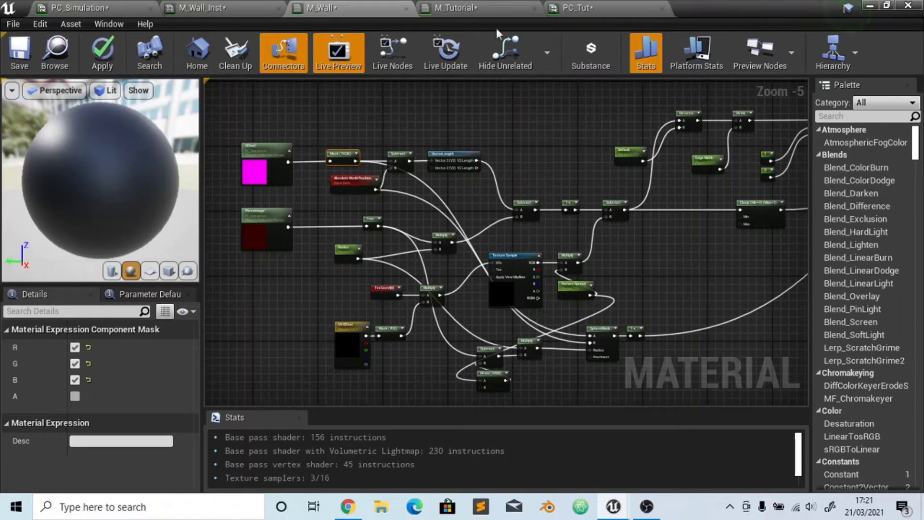
left_click(461, 7)
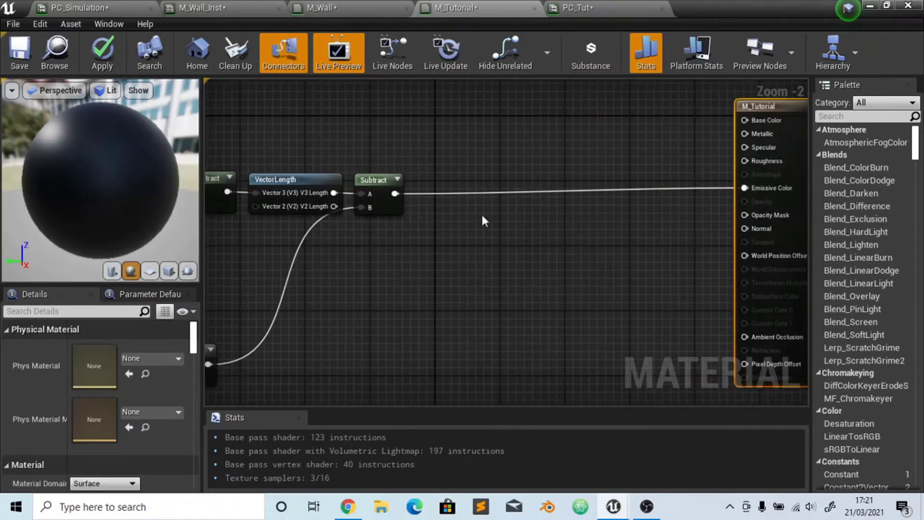
Try a texture object parameter named Pattern beside the Multiply node and delete it again
right_click_drag(481, 213, 539, 169)
scroll(625, 203, "up", 1)
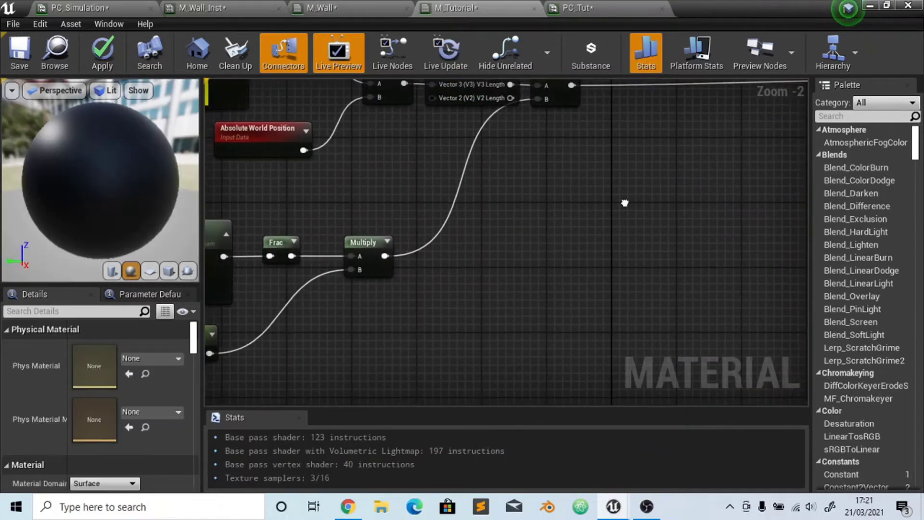
right_click(595, 262)
type("texture")
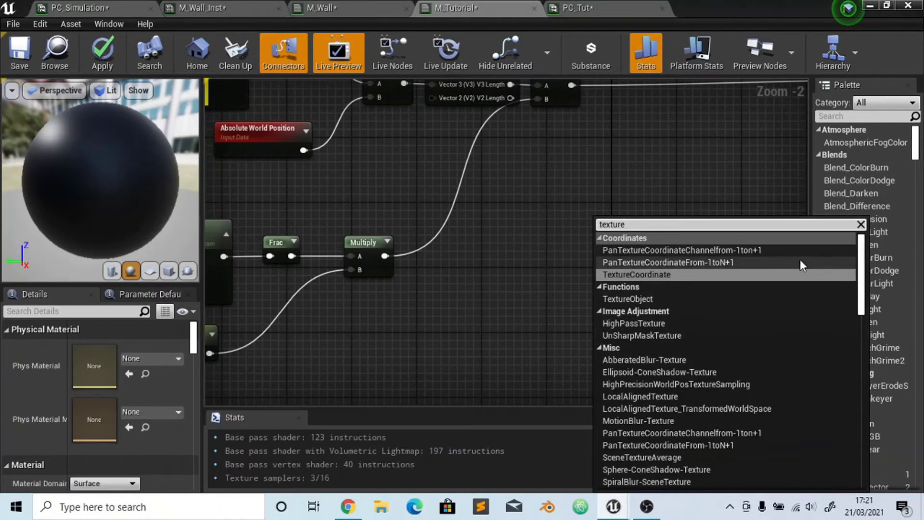
type("para")
key("BackSpace")
key("BackSpace")
key("BackSpace")
key("BackSpace")
type("par")
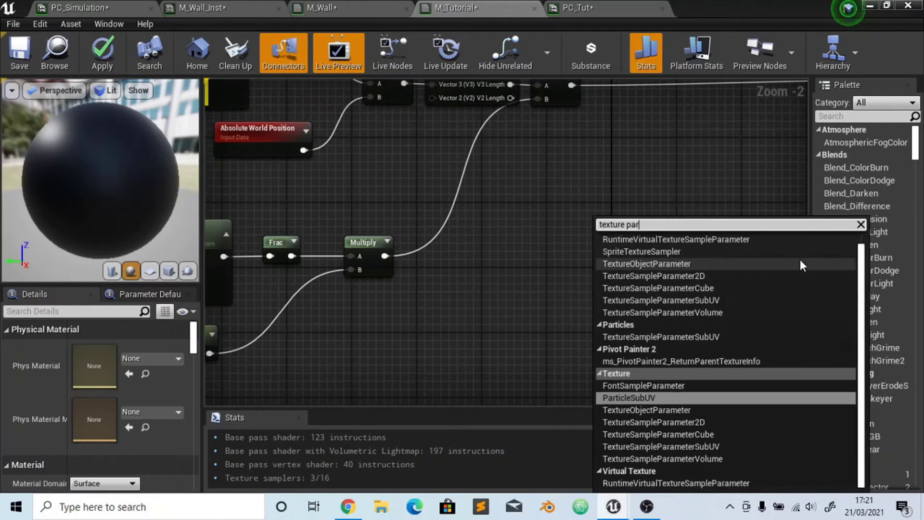
key("Down")
key("Escape")
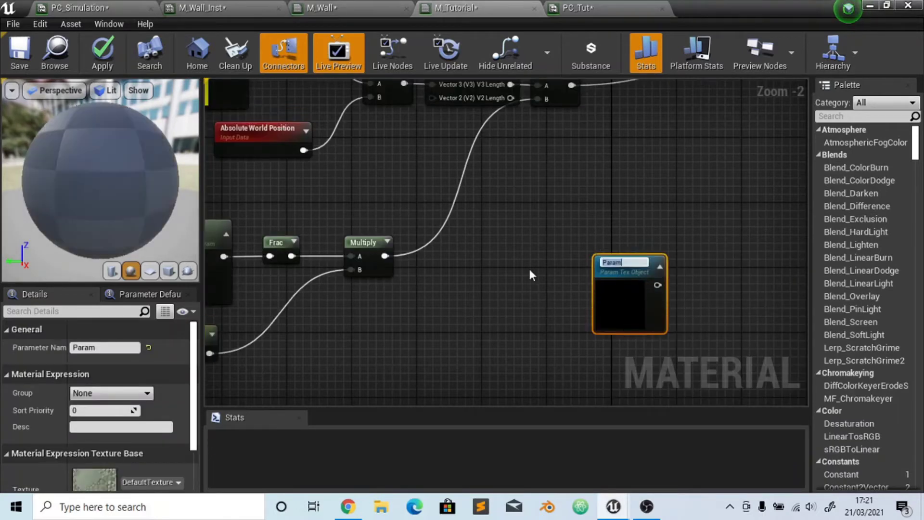
type("Pa")
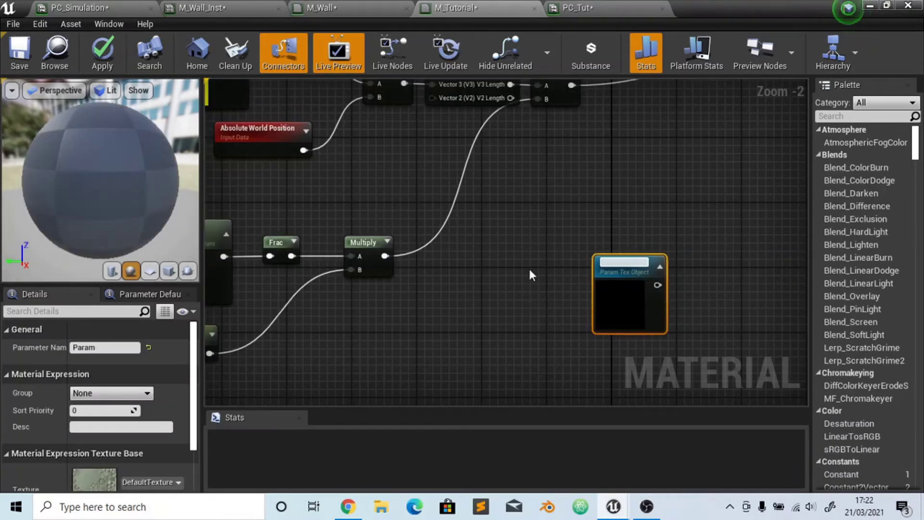
type("ttern")
key("Return")
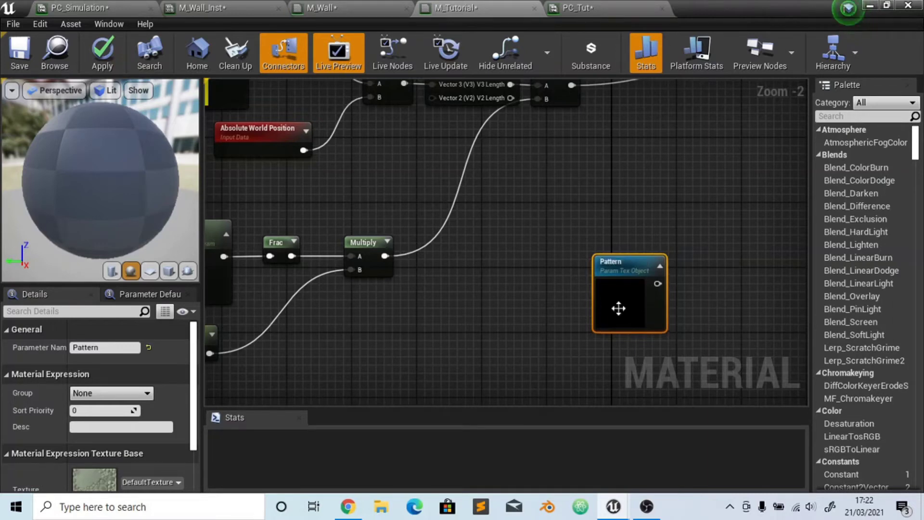
left_click_drag(617, 307, 538, 310)
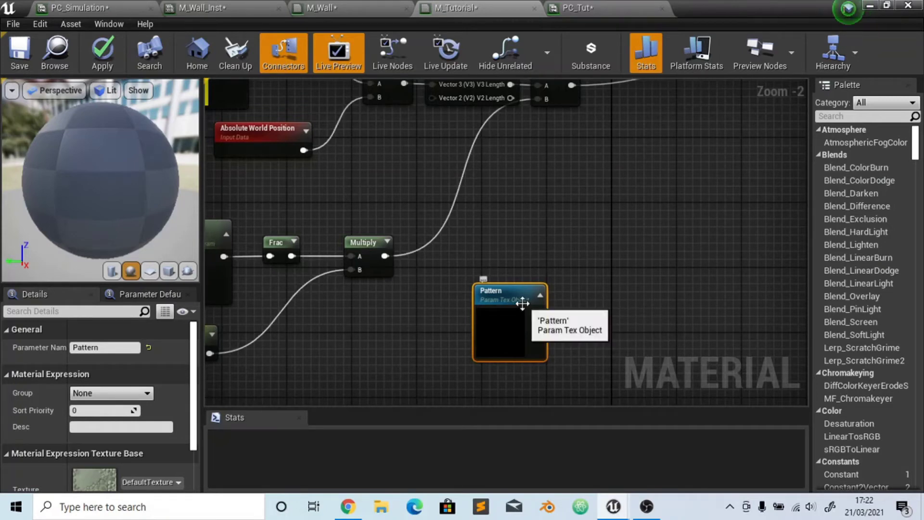
key("Delete")
right_click(523, 309)
type("texture")
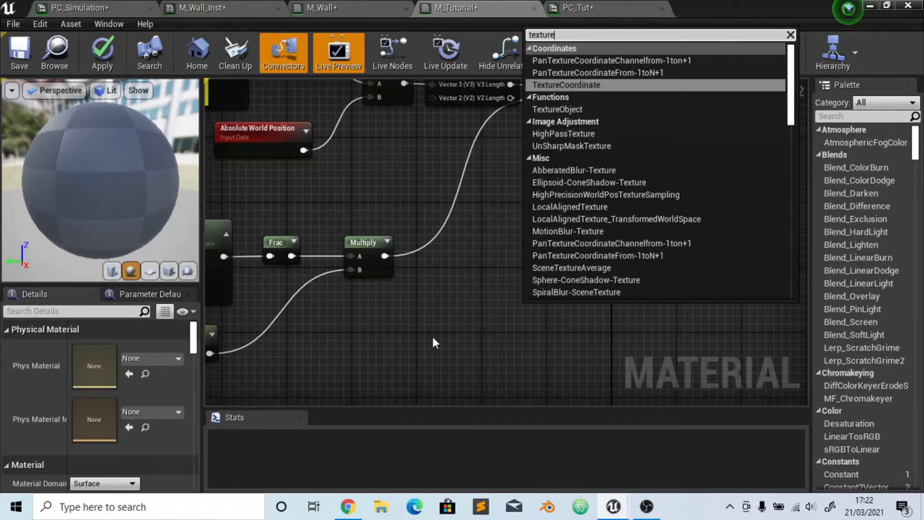
left_click(476, 332)
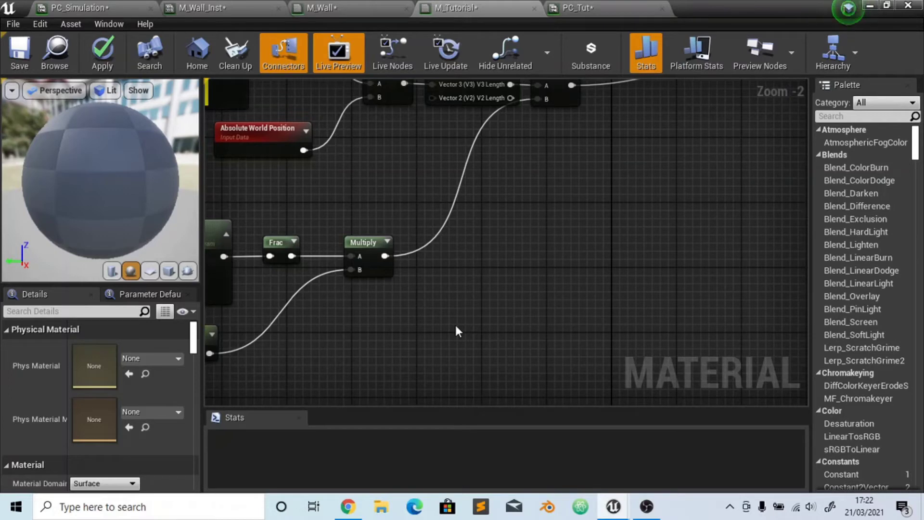
Add a Texture Sample node to the M_Tutorial graph, placed just below and beyond the Multiply node
right_click(503, 291)
type("te")
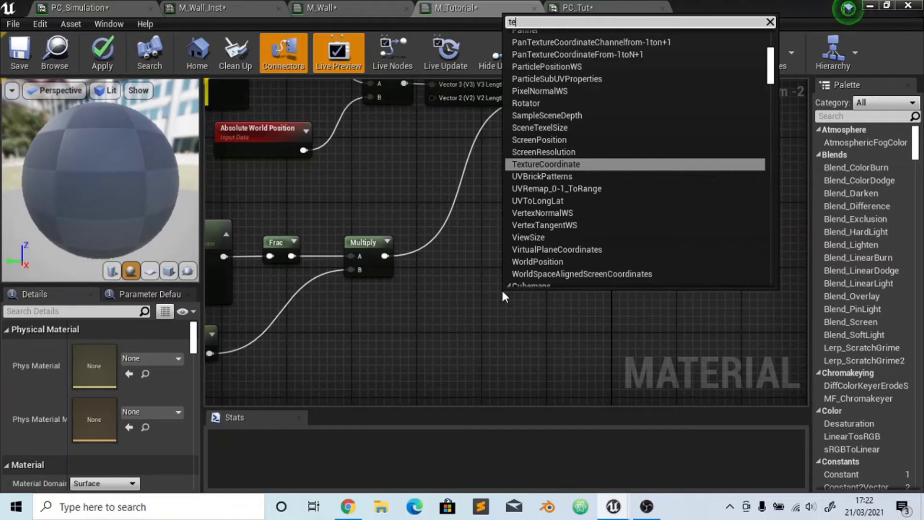
type("cut")
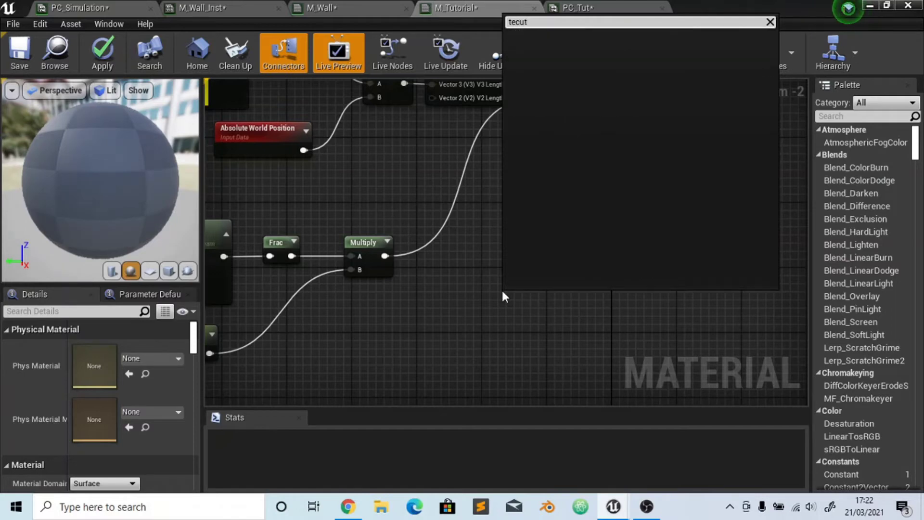
key("BackSpace")
key("BackSpace")
key("BackSpace")
type("xture")
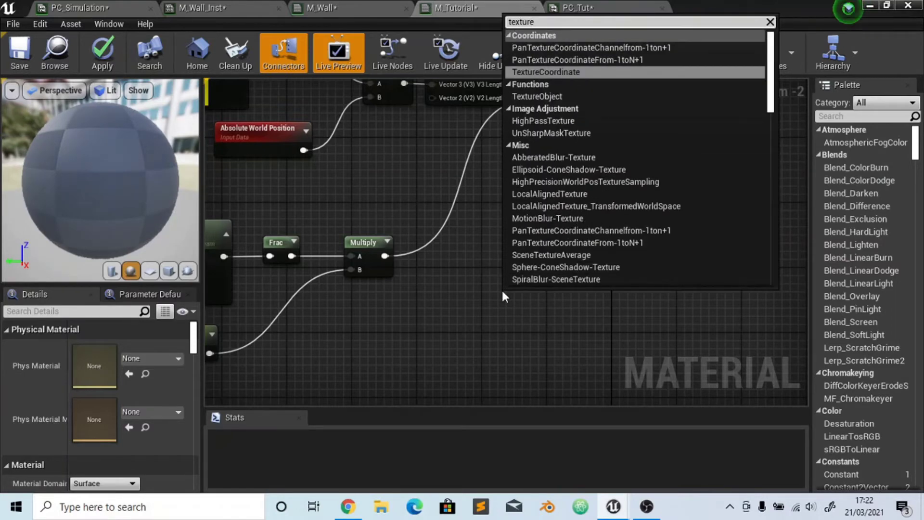
left_click_drag(772, 84, 775, 199)
left_click(574, 199)
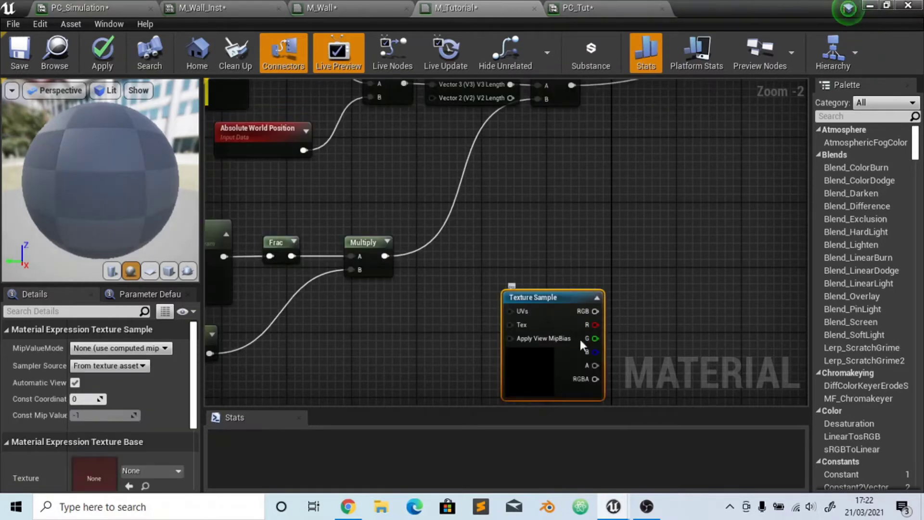
right_click_drag(579, 338, 566, 274)
left_click_drag(530, 264, 509, 269)
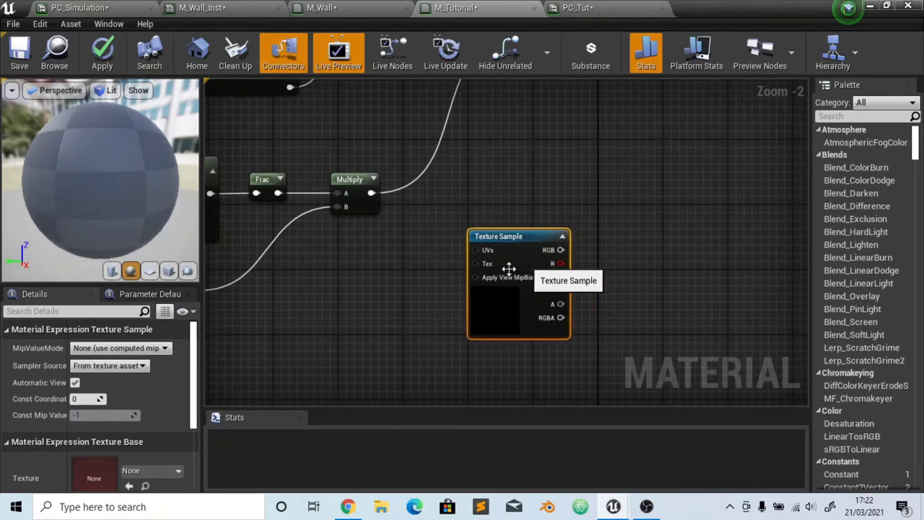
Convert the new Texture Sample node in M_Tutorial to a parameter named Pattern
right_click(511, 243)
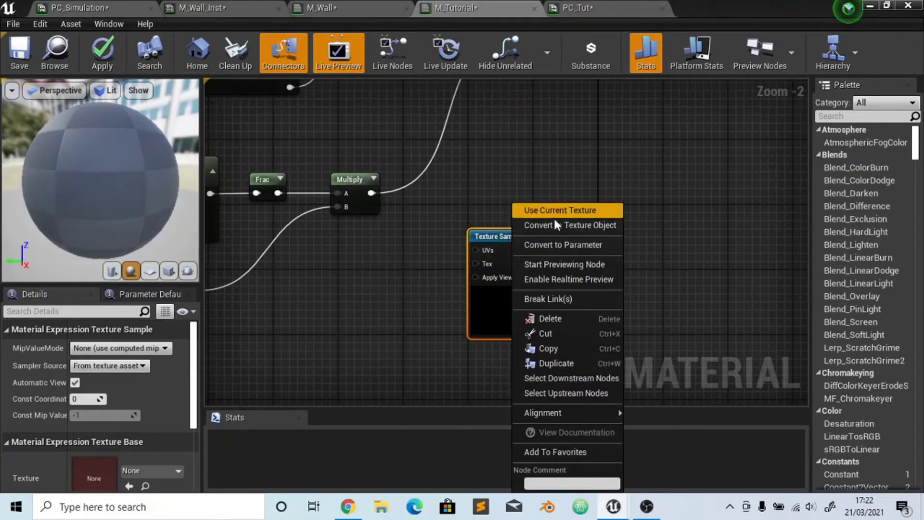
left_click(555, 244)
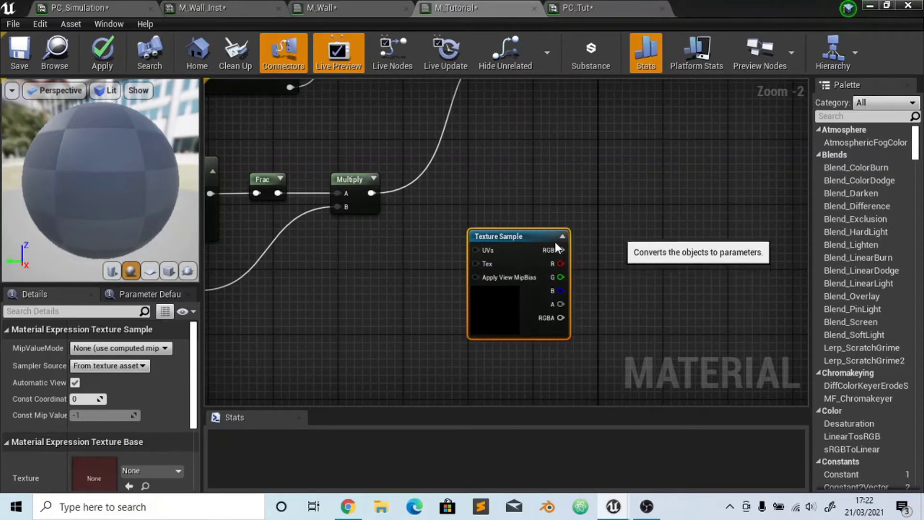
type("Patter")
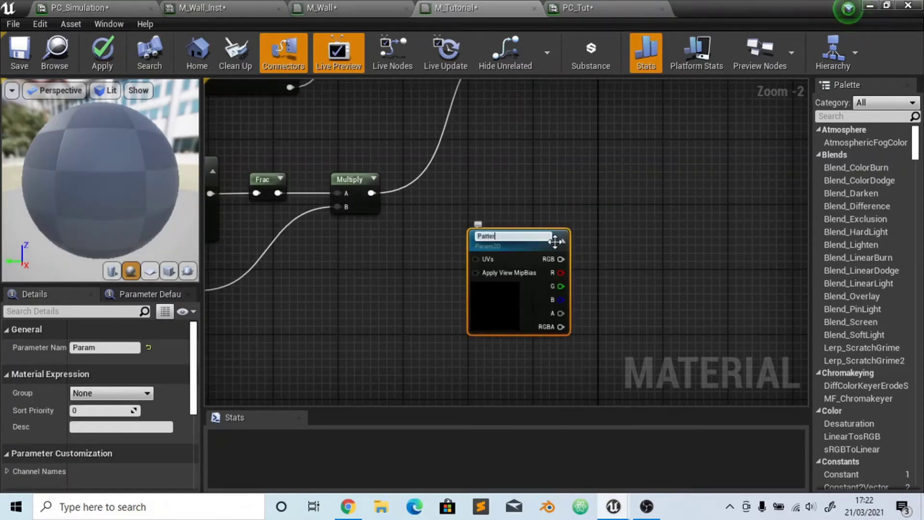
type("n")
key("Return")
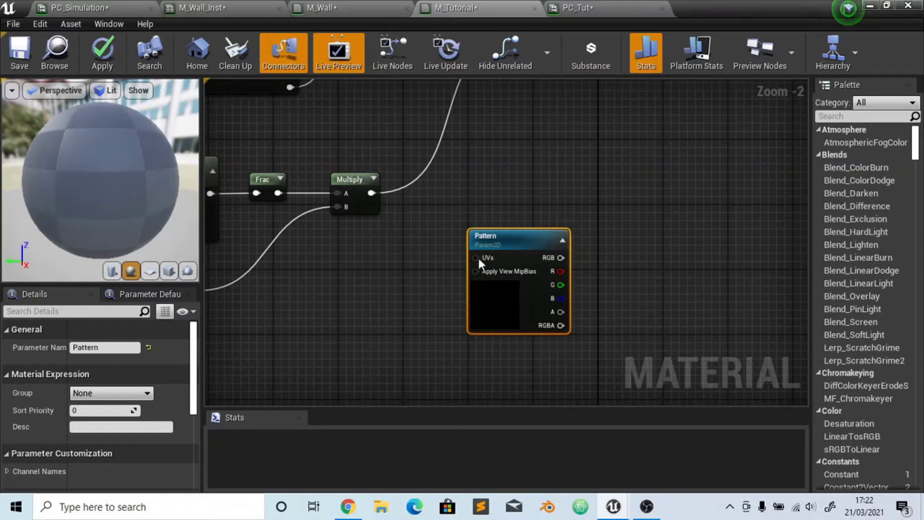
Check M_Wall's graph and add a Multiply node in M_Tutorial with Pattern's RGB output feeding its A input
left_click(359, 6)
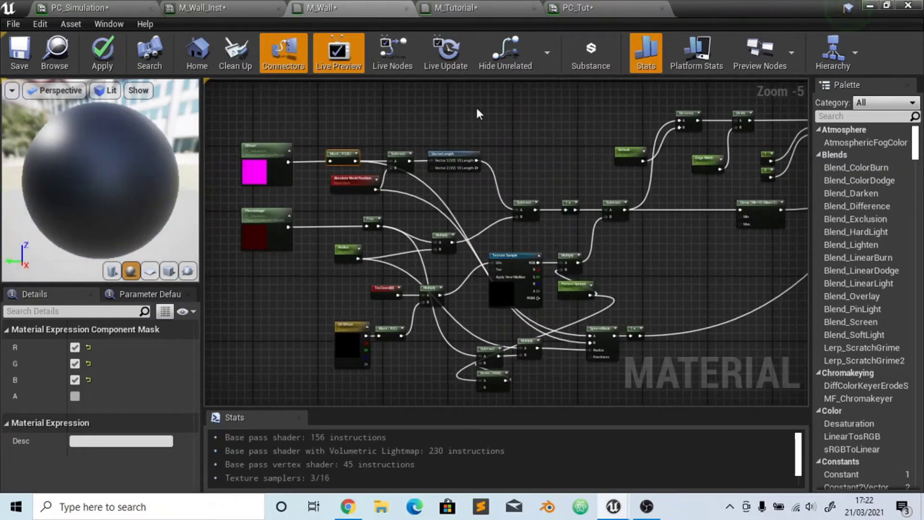
left_click(456, 8)
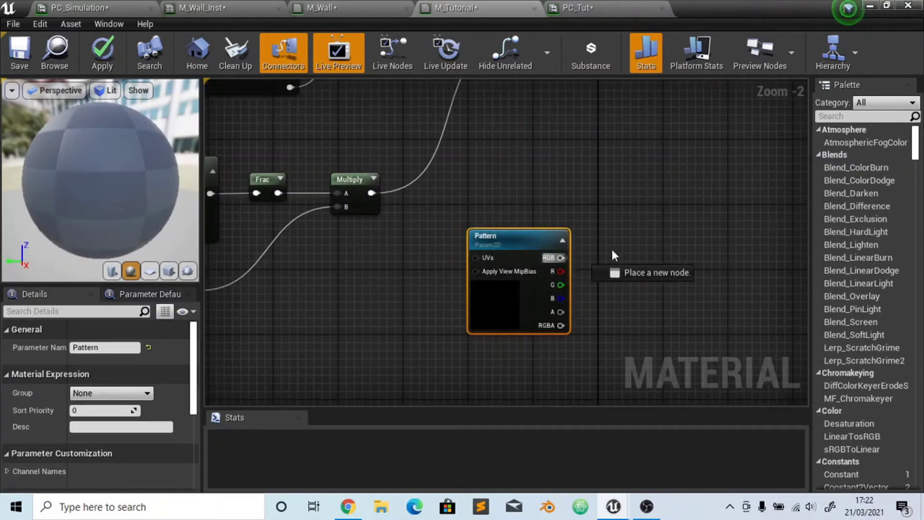
left_click_drag(613, 254, 639, 251)
type("multi")
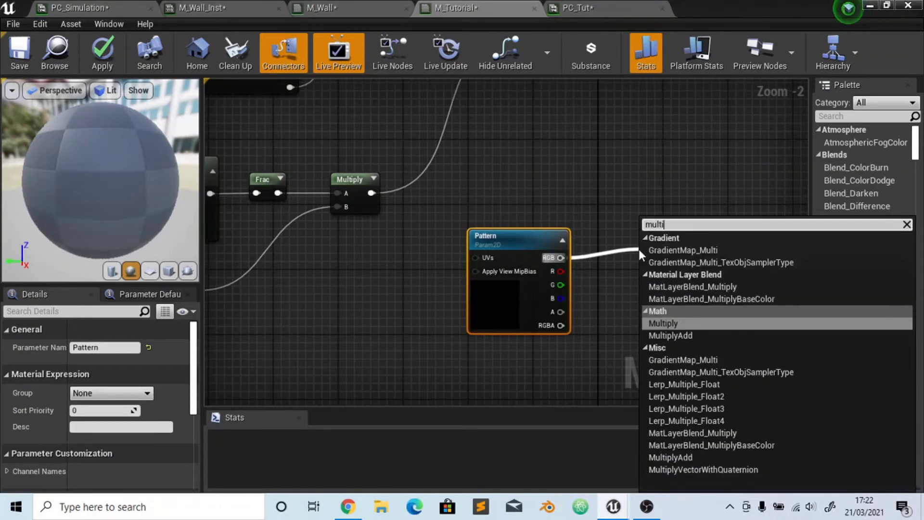
key("Return")
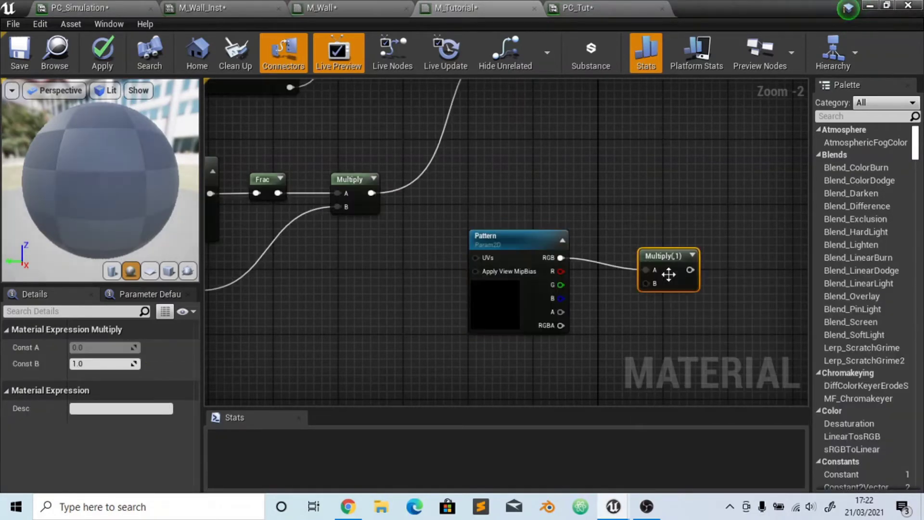
Add a second Subtract node fed by the output of the Subtract that follows VectorLength
right_click_drag(646, 258, 586, 371)
left_click_drag(499, 136, 608, 165)
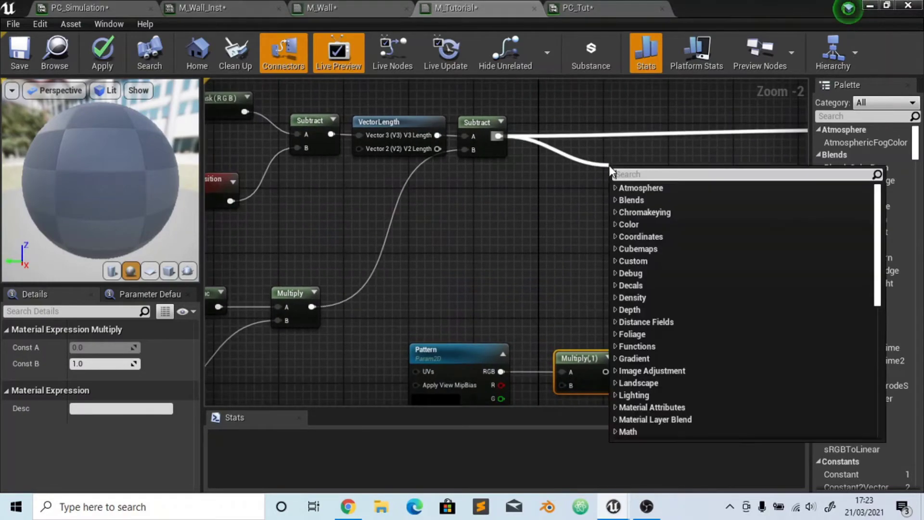
type("sub")
key("Return")
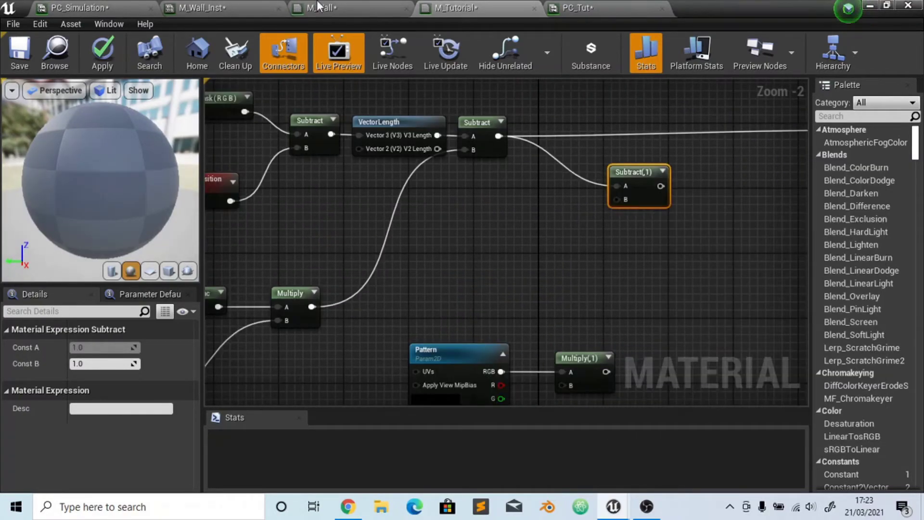
Insert a 1-x node between the two last Subtract nodes and connect the Pattern Multiply to the last Subtract's B input
left_click(322, 8)
left_click(500, 7)
left_click_drag(493, 138, 605, 372)
key("Escape")
left_click(555, 160)
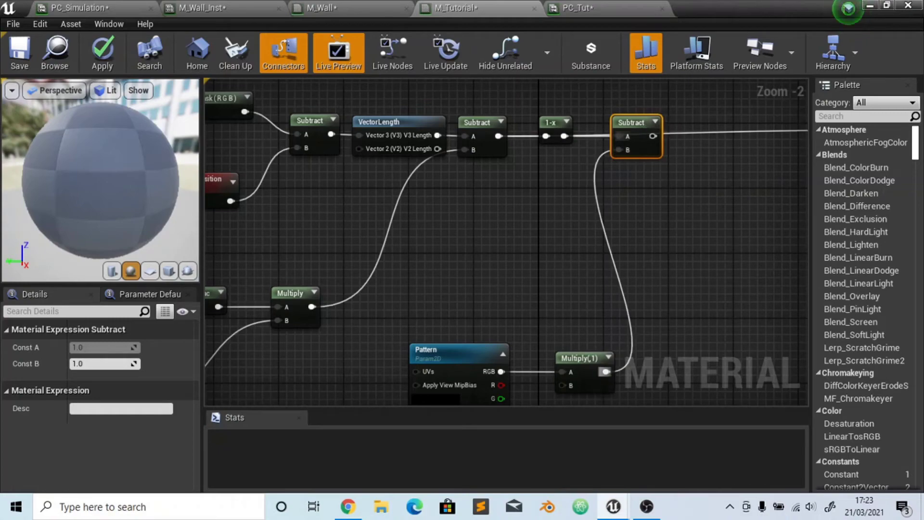
right_click_drag(544, 330, 568, 208)
left_click_drag(587, 263, 622, 305)
type("scal")
left_click(571, 332)
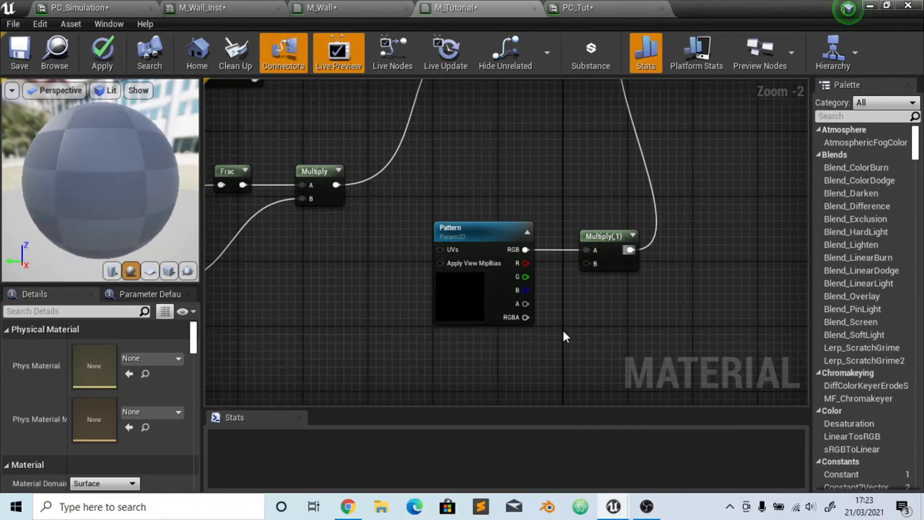
Add a scalar parameter named Pattern Spread below the Pattern Multiply node and connect it to that Multiply's B input
right_click(588, 307)
type("scalar")
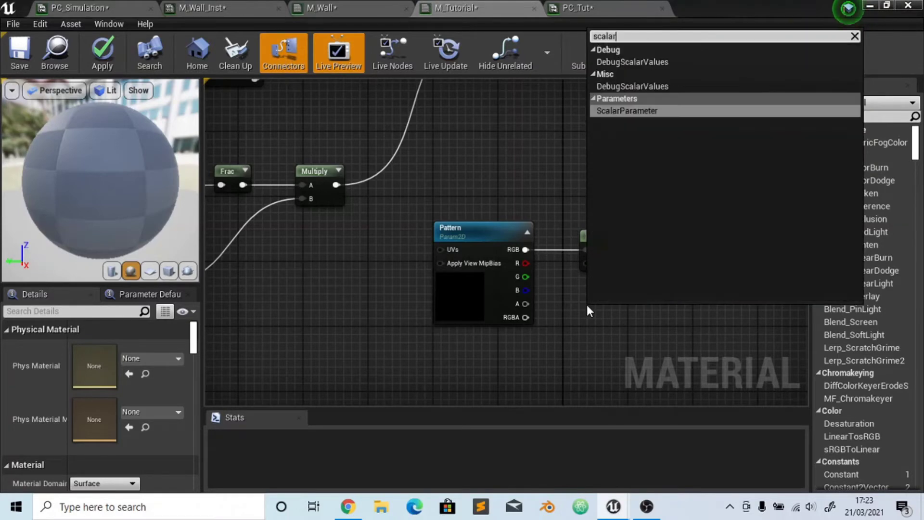
key("Return")
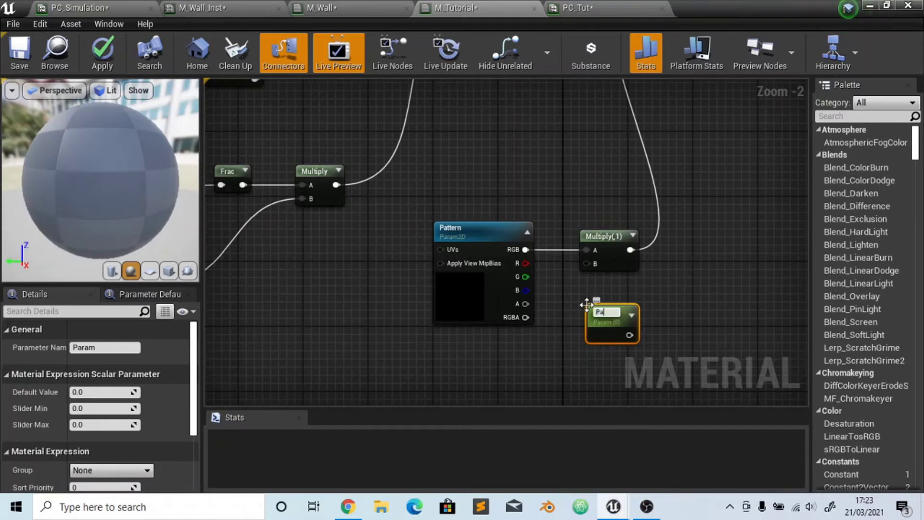
type("ttern Spread")
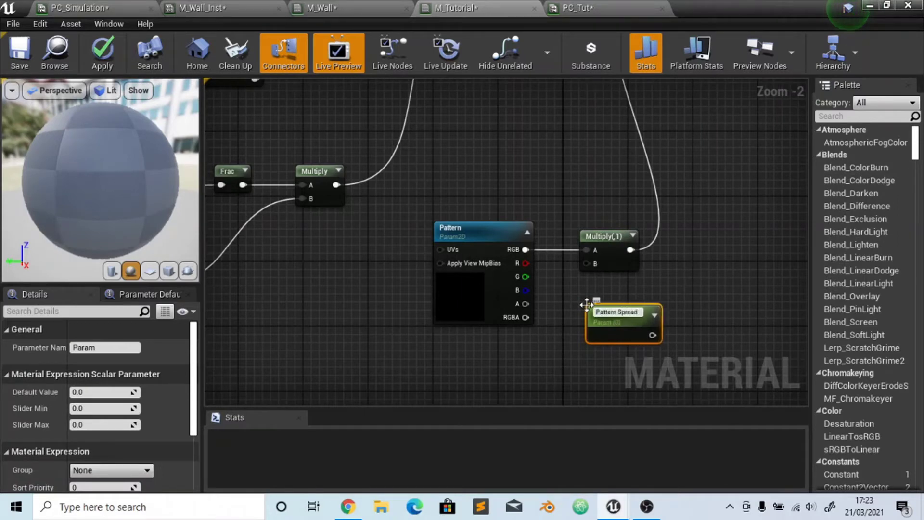
key("Return")
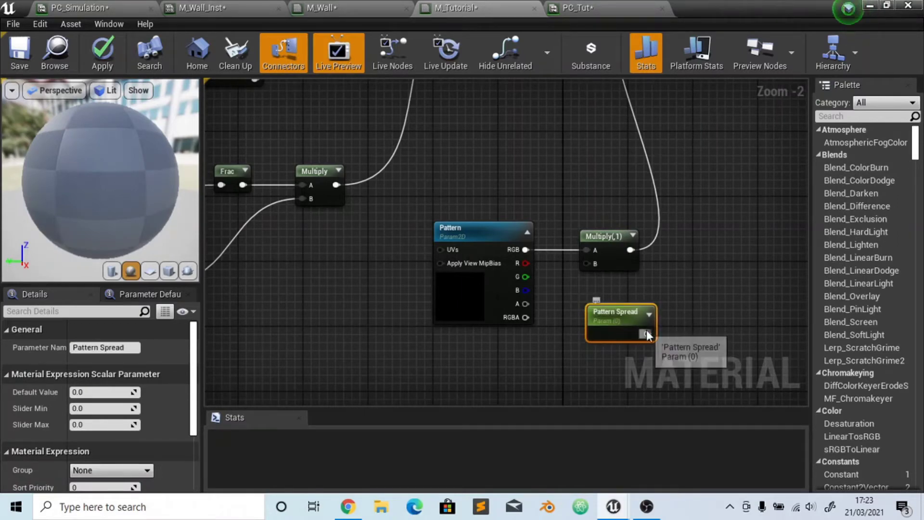
left_click_drag(647, 333, 586, 263)
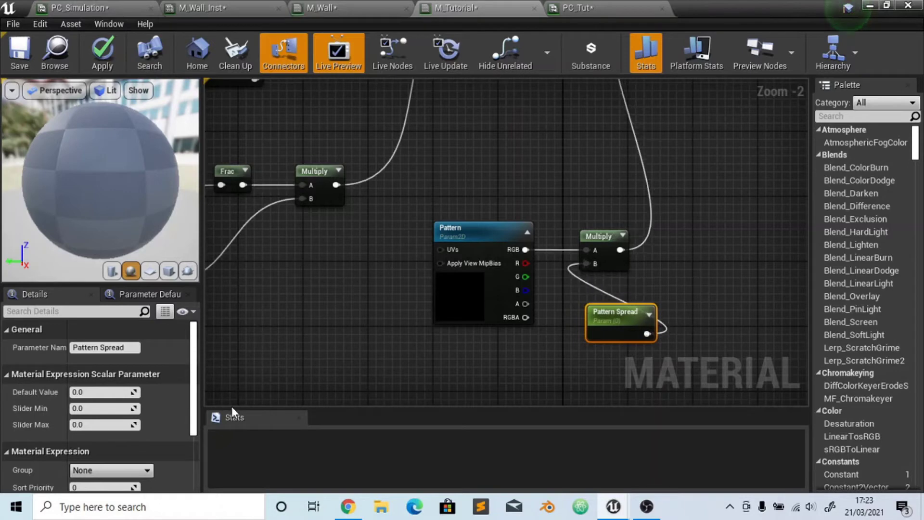
Set Pattern Spread's default value to 40 and connect the last Subtract's output to the material's emissive input
left_click(101, 391)
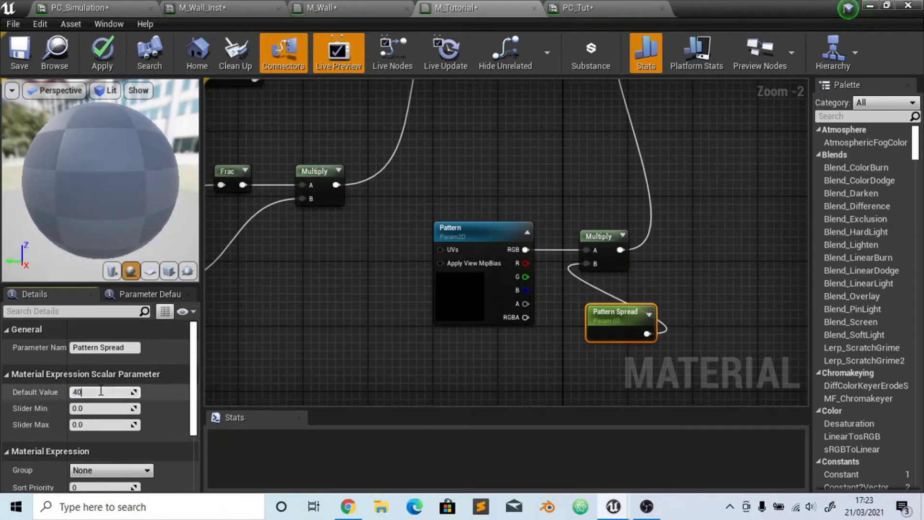
key("Return")
left_click_drag(600, 329, 600, 309)
right_click_drag(684, 201, 607, 355)
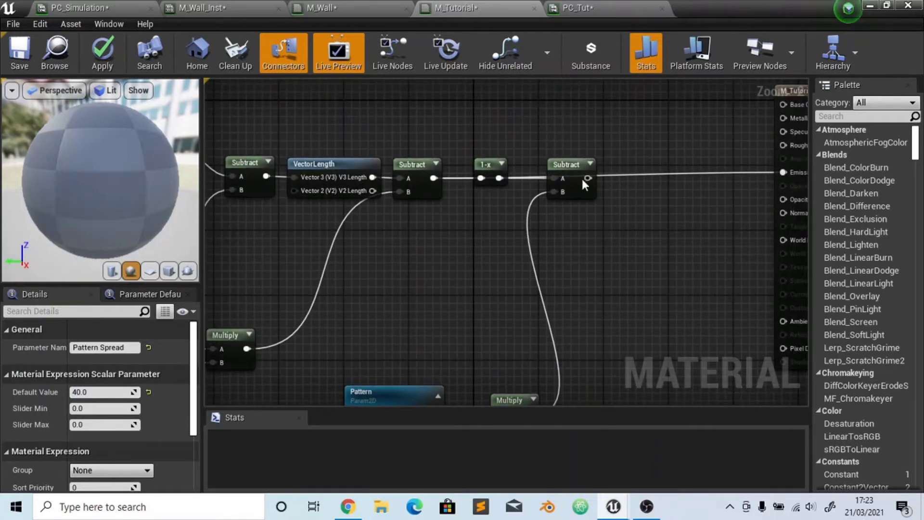
left_click_drag(587, 179, 784, 175)
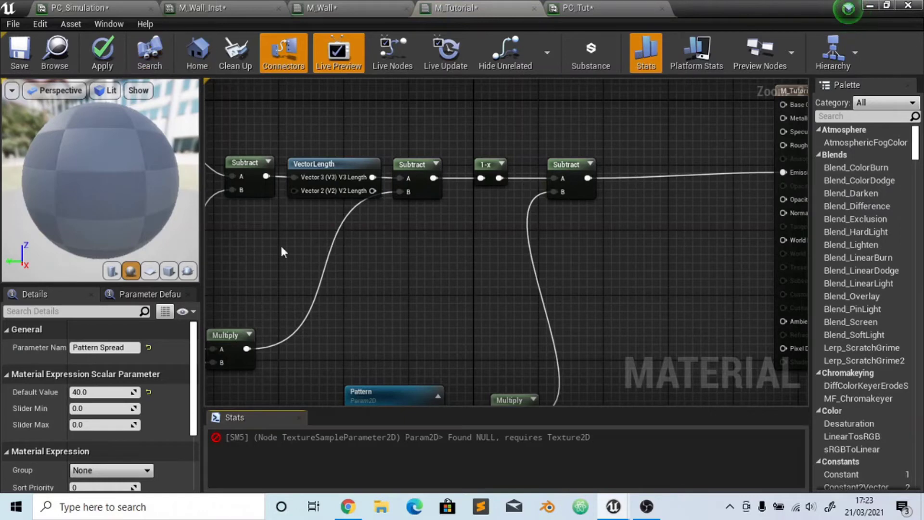
Assign the T_Perlin_Noise_M texture to the Pattern parameter and apply the material
right_click_drag(423, 320, 464, 207)
left_click(422, 351)
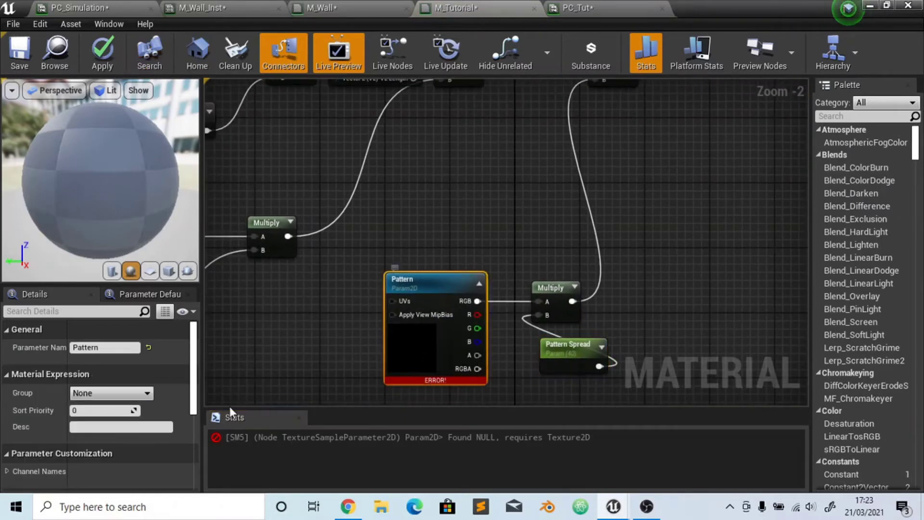
scroll(185, 476, "down", 5)
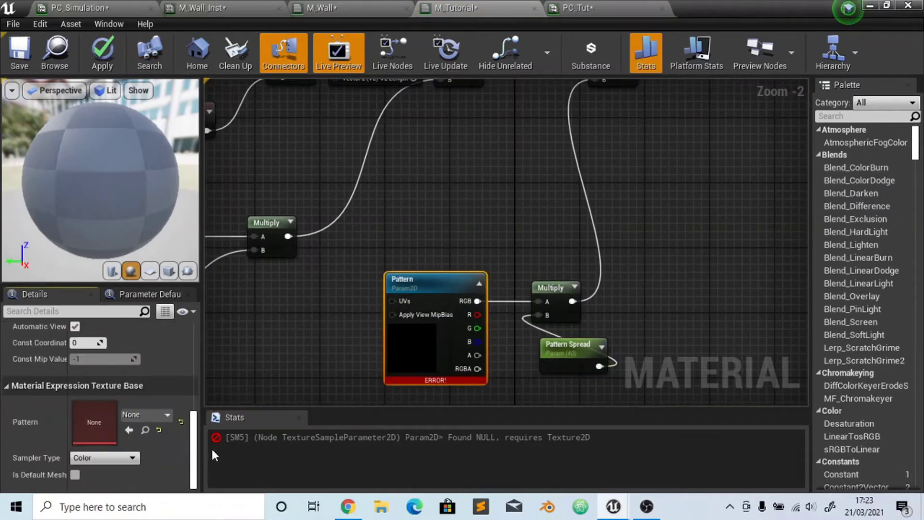
left_click(142, 414)
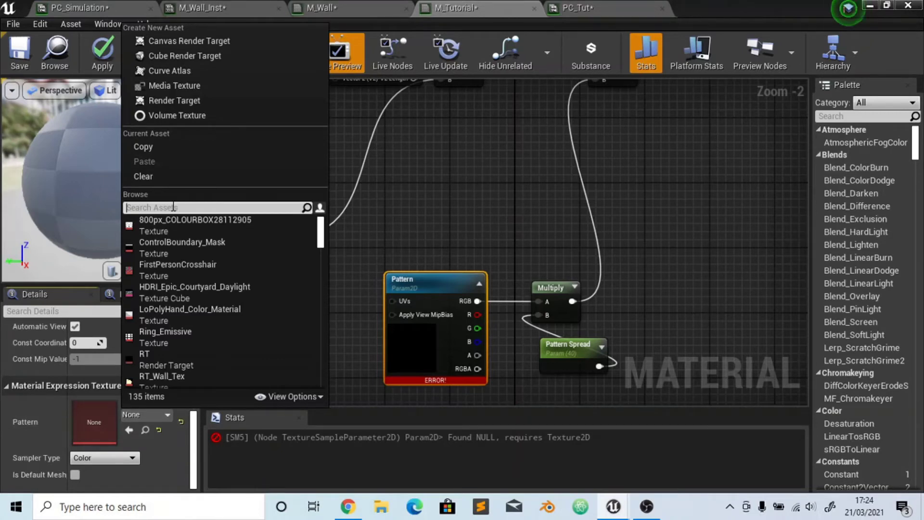
type("noise")
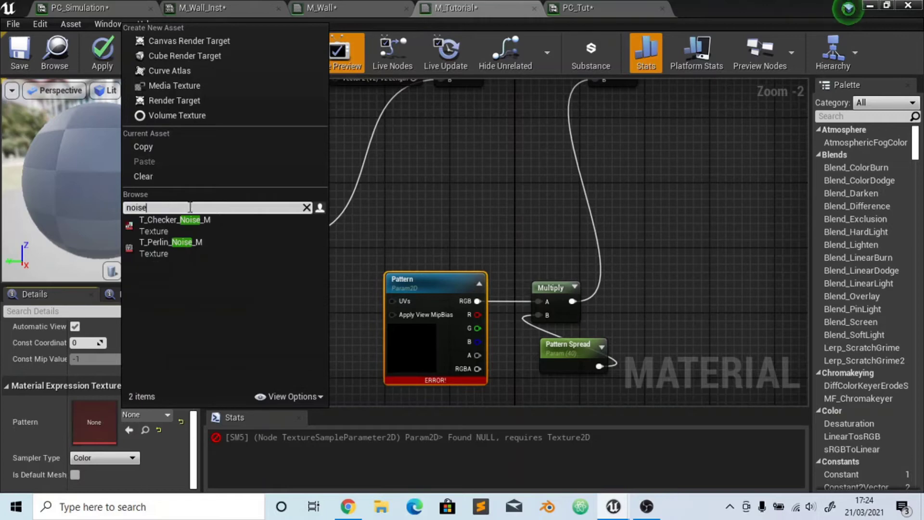
left_click(174, 255)
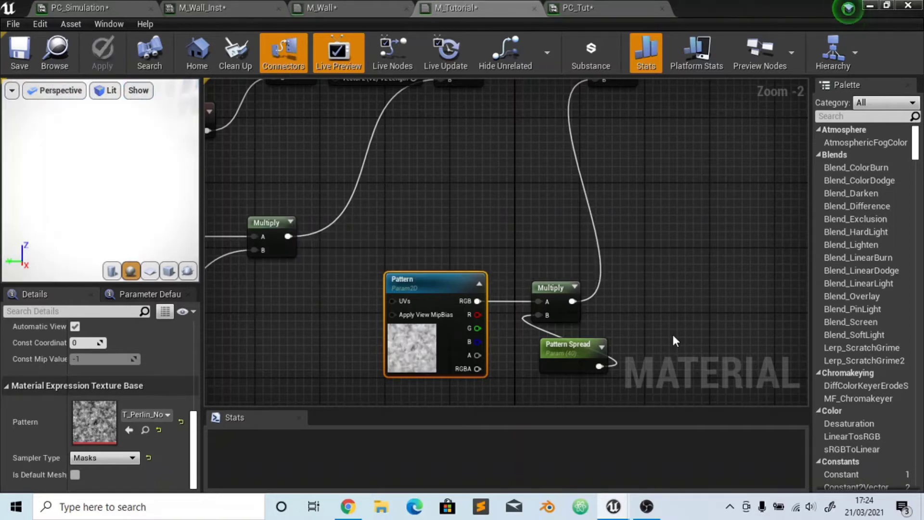
Inspect Plane2 in the TestMap viewport and return to the maximized M_Tutorial graph
left_click(886, 5)
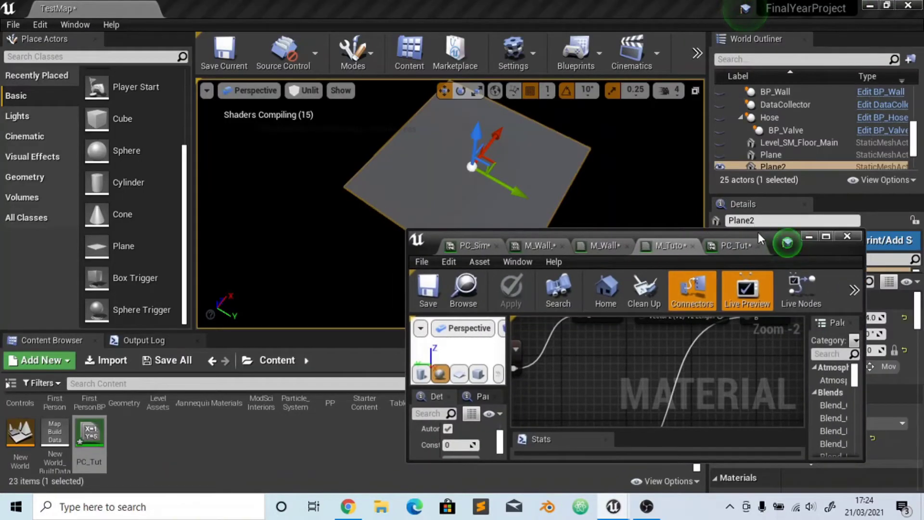
left_click_drag(758, 232, 650, 278)
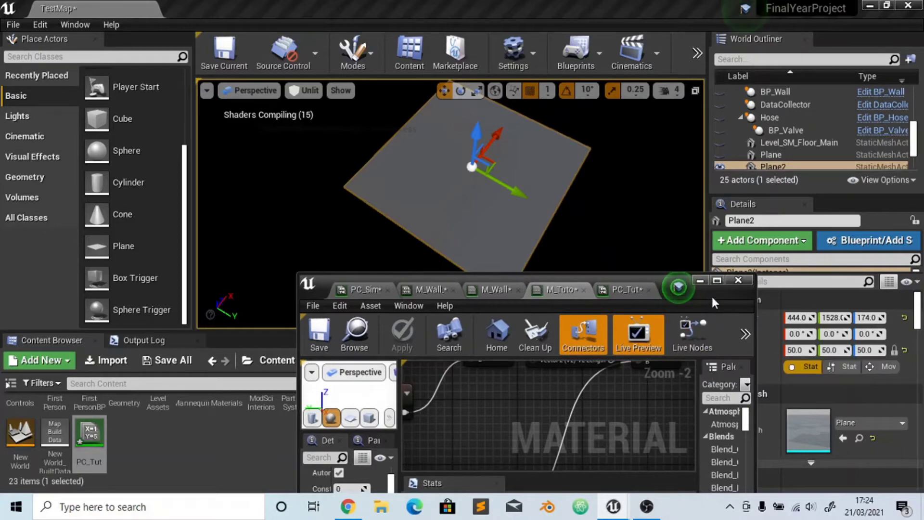
left_click(716, 281)
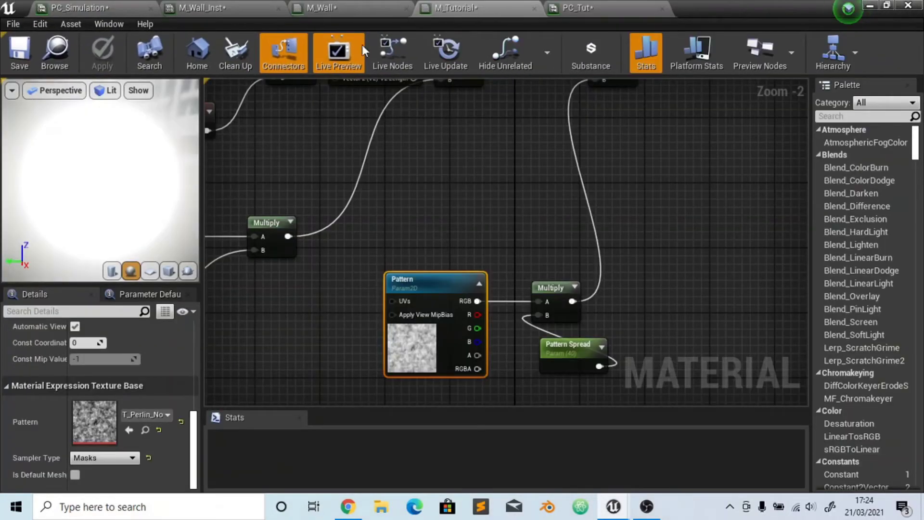
Consult M_Wall's UV wiring and add a vector parameter named UV offset below the Radius node in M_Tutorial
right_click_drag(366, 241, 505, 150)
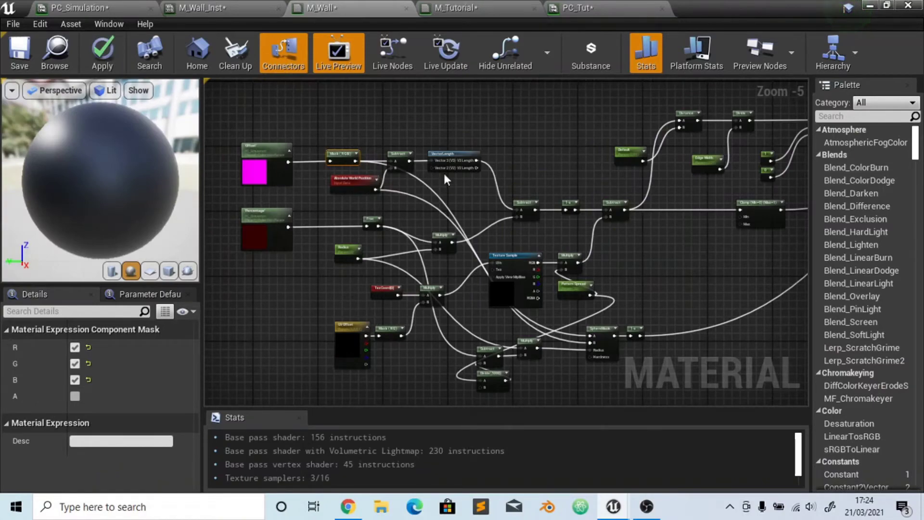
left_click(474, 8)
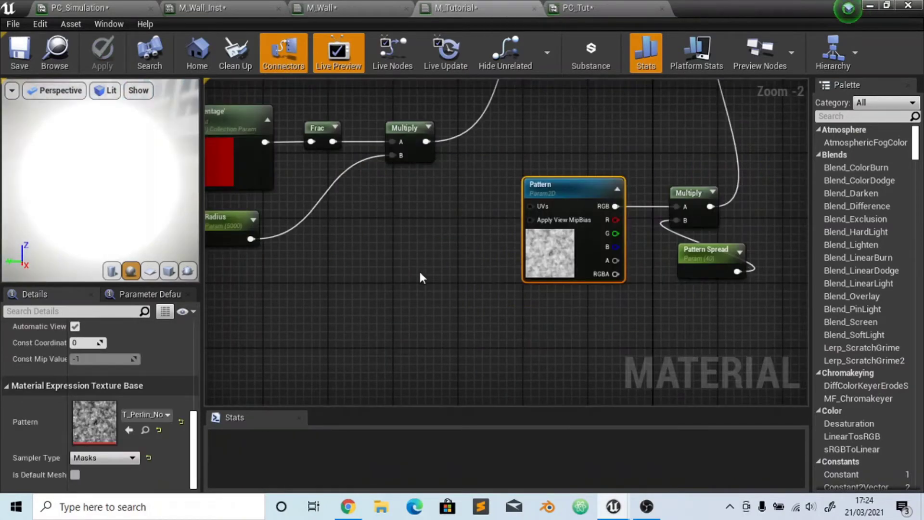
right_click(283, 341)
type("vector")
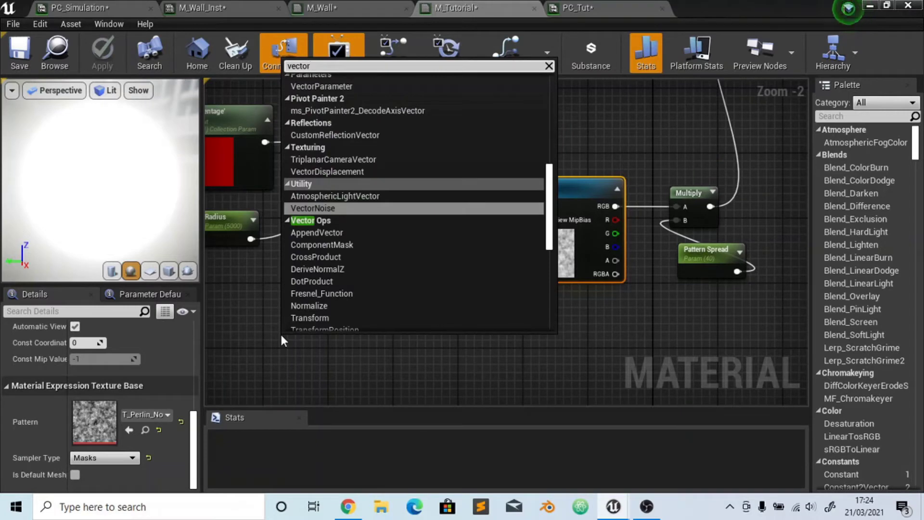
type("para")
key("Escape")
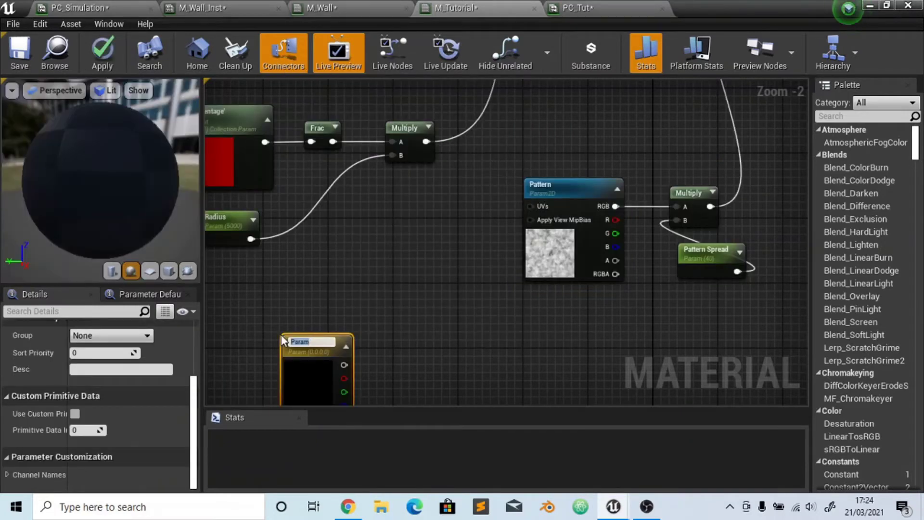
type("UV offset")
key("Return")
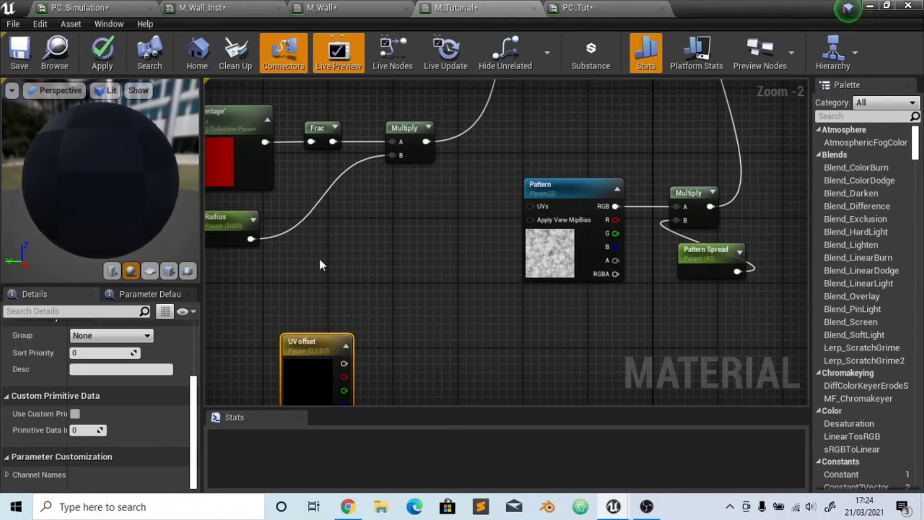
Add a Component Mask node for the R and G channels, fed by UV offset's main output
left_click_drag(343, 364, 389, 364)
type("mask")
key("Return")
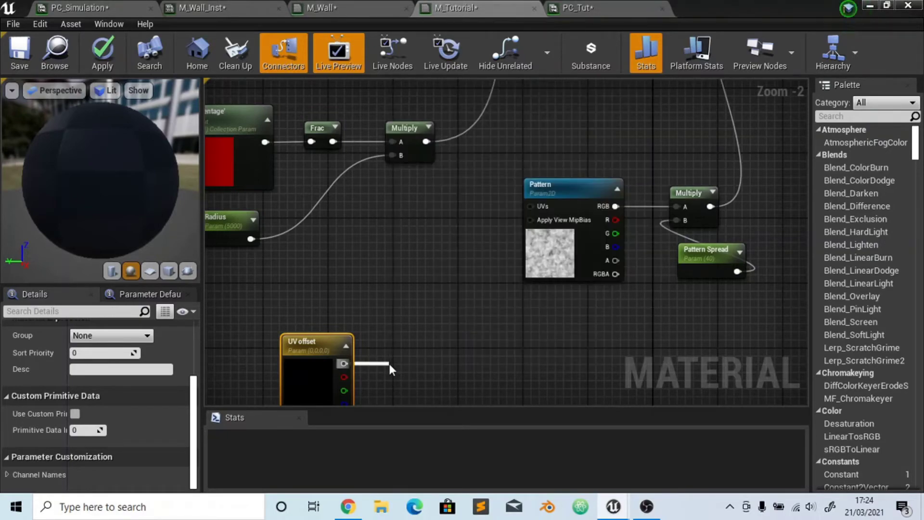
right_click_drag(471, 379, 458, 304)
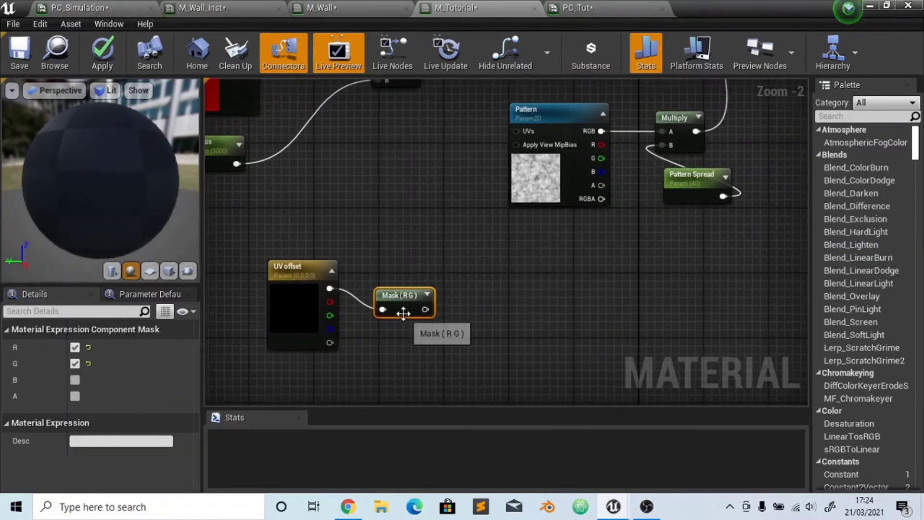
Move the RG mask beside UV offset and add a Multiply node fed by the mask's output
left_click_drag(400, 309, 379, 292)
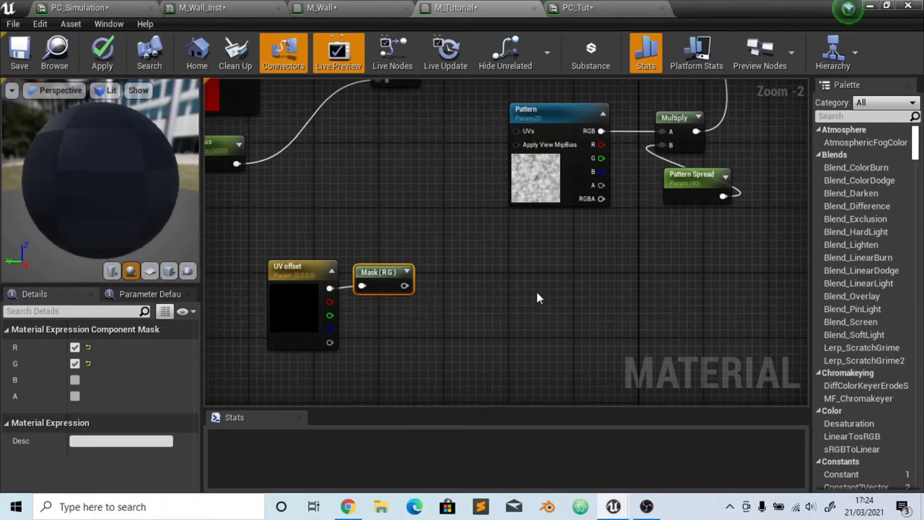
right_click_drag(537, 291, 579, 334)
left_click_drag(446, 328, 481, 296)
type("mi")
key("BackSpace")
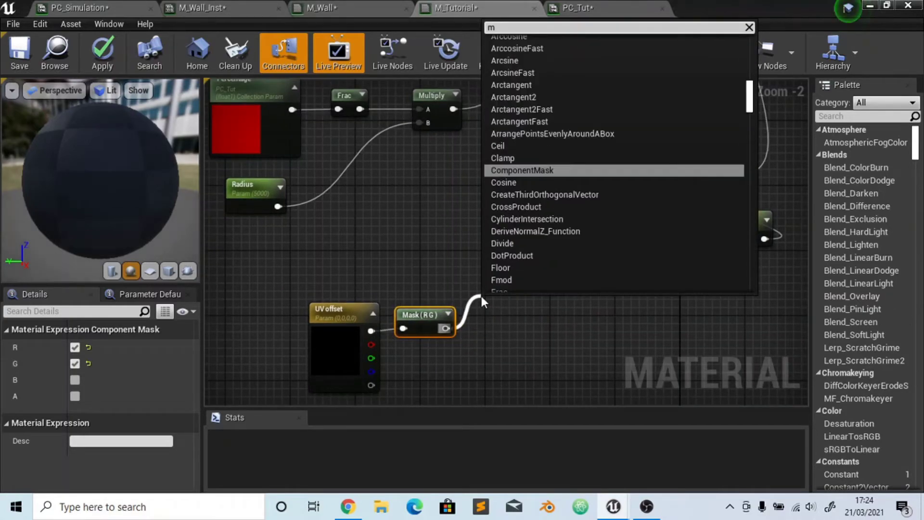
type("ul")
key("Return")
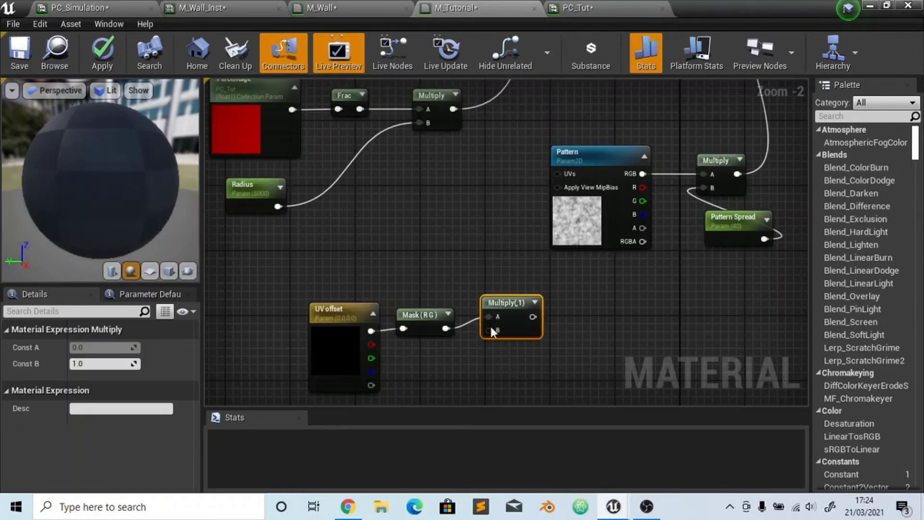
Add a TextureCoordinate node, multiply it by the masked UV offset, and feed the product into Pattern's UVs
left_click_drag(491, 329, 403, 248)
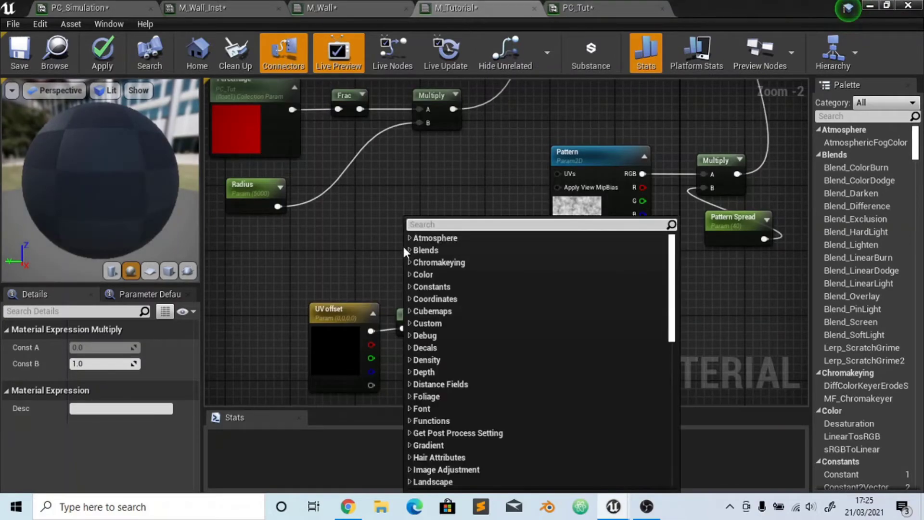
type("texcoo")
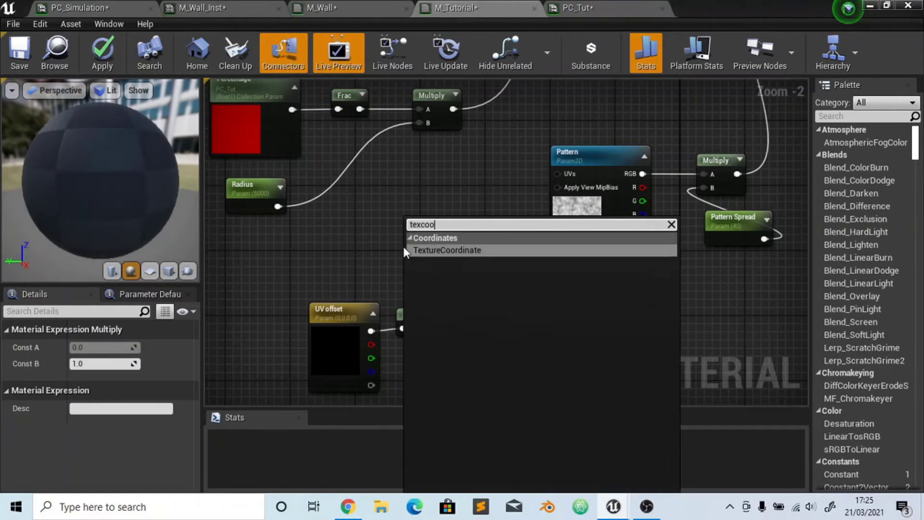
key("Return")
left_click_drag(458, 267, 556, 173)
Inspect the patterned circle edge on Plane2 in the TestMap viewport and return to the M_Tutorial graph
left_click(857, 5)
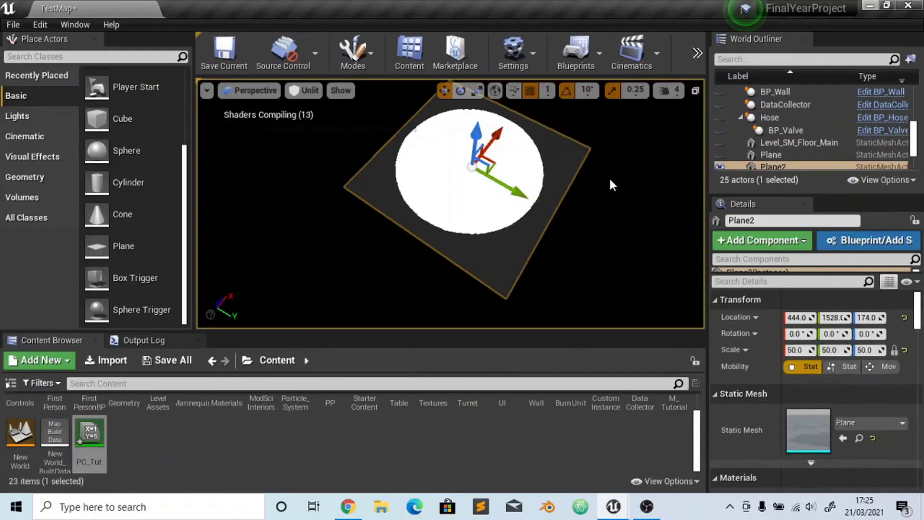
left_click_drag(582, 247, 558, 236, "alt")
scroll(581, 248, "up", 5)
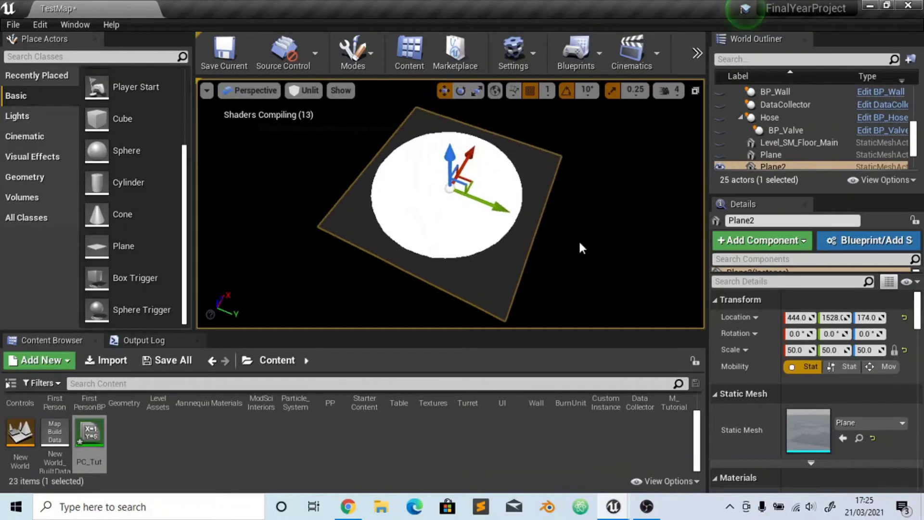
scroll(582, 247, "up", 1)
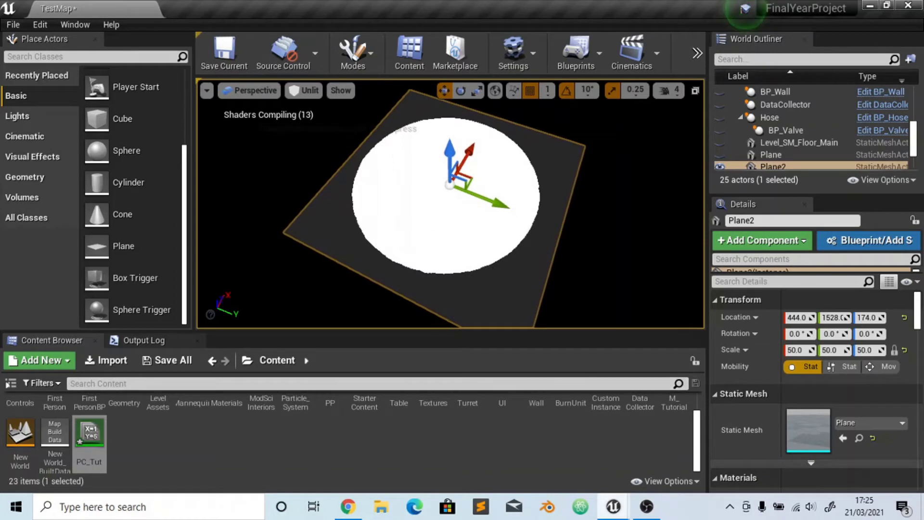
left_click(614, 508)
right_click_drag(510, 222, 525, 235)
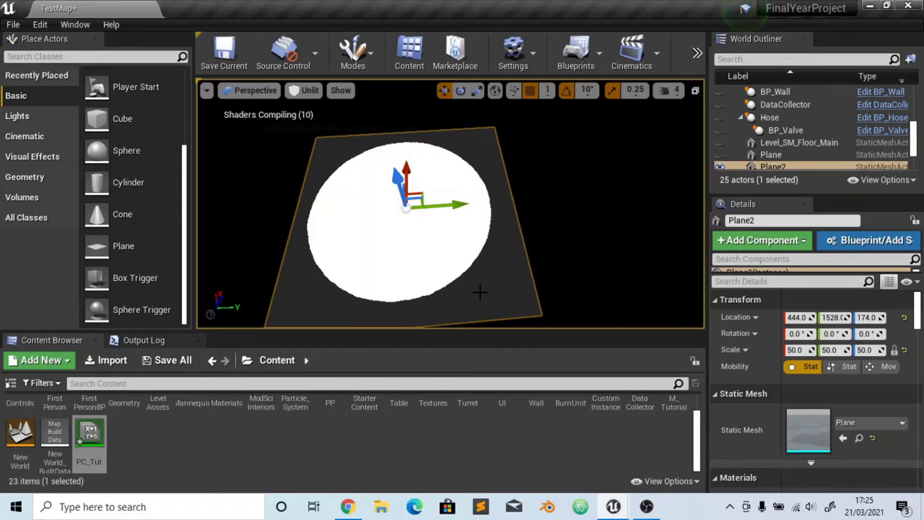
right_click_drag(483, 287, 483, 288)
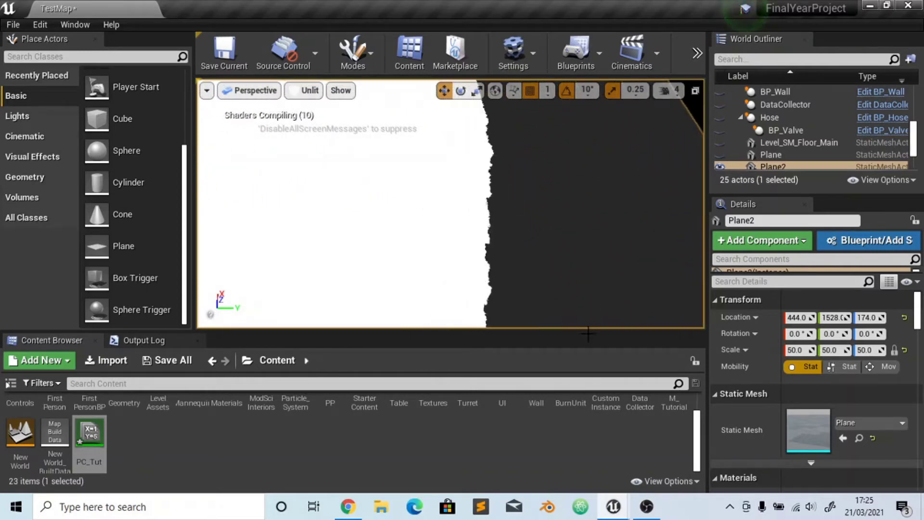
mouse_move(613, 507)
left_click(652, 462)
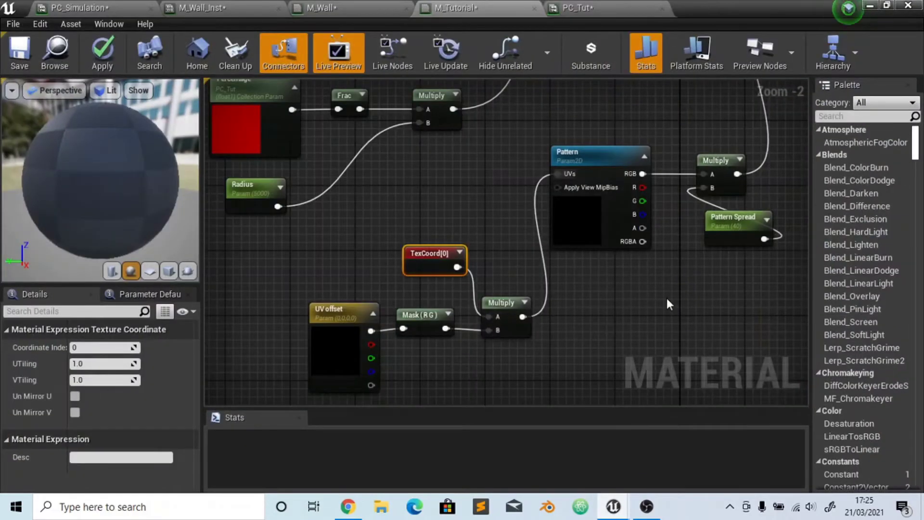
Apply the M_Tutorial changes, check Plane2 in the TestMap viewport, and return to the material graph
right_click_drag(581, 279, 567, 257)
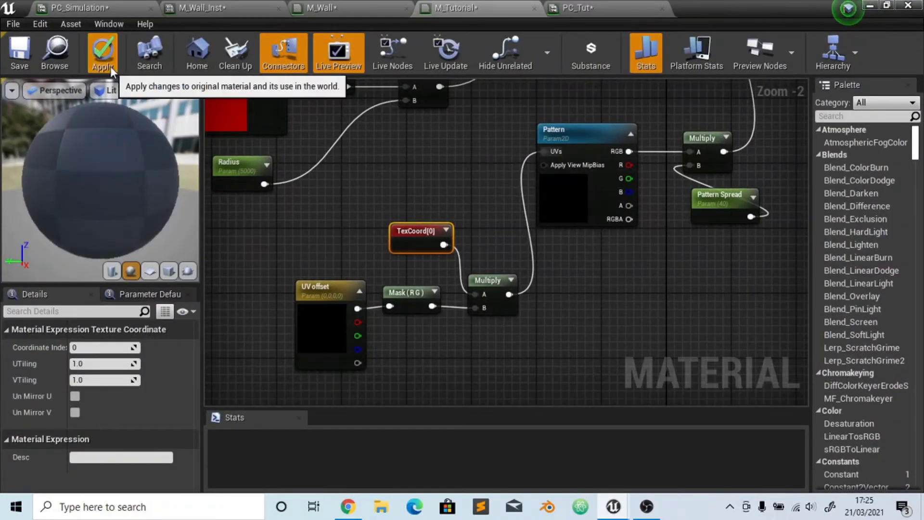
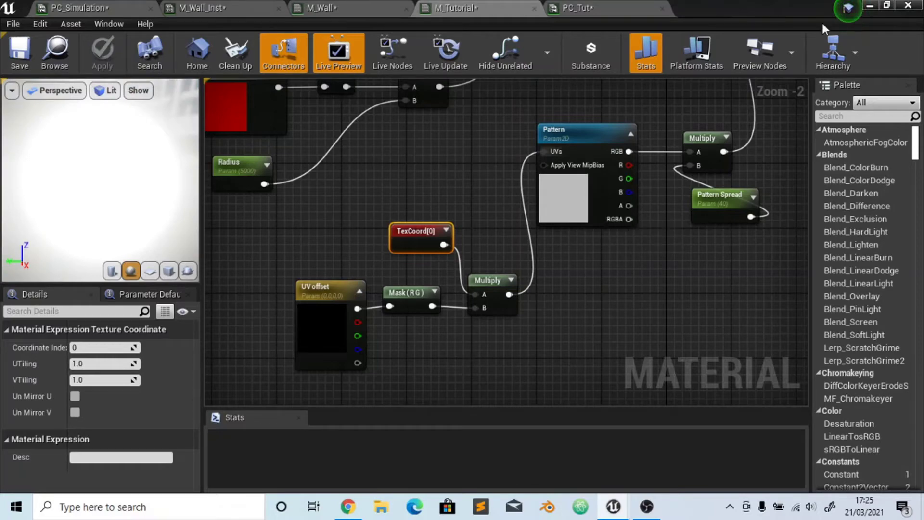
left_click(870, 5)
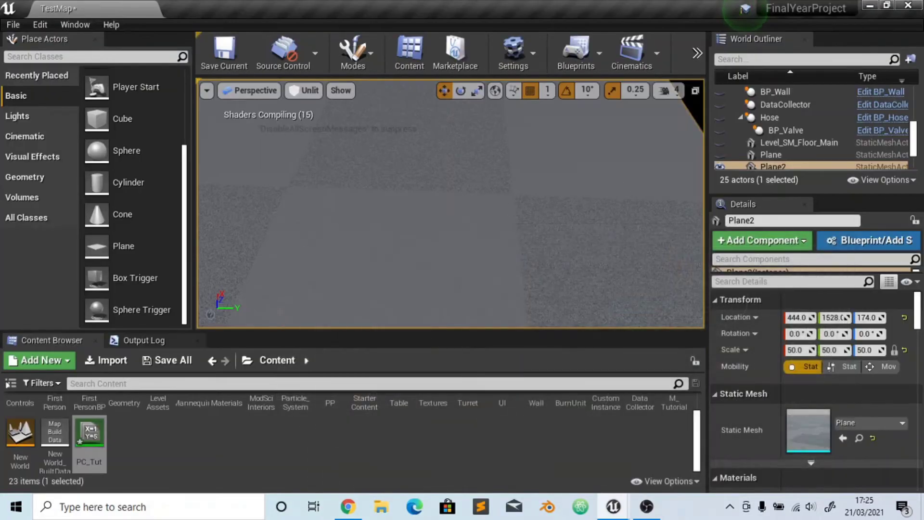
right_click_drag(515, 202, 516, 204)
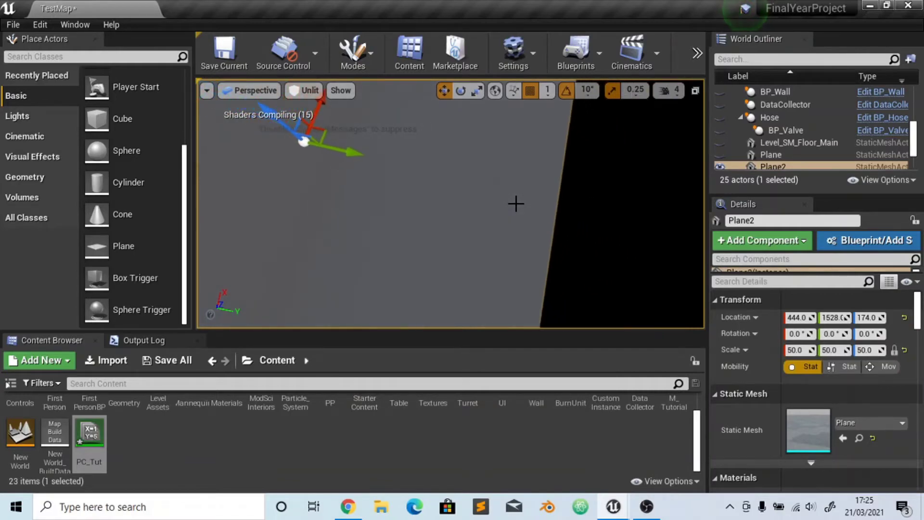
mouse_move(613, 506)
left_click(660, 438)
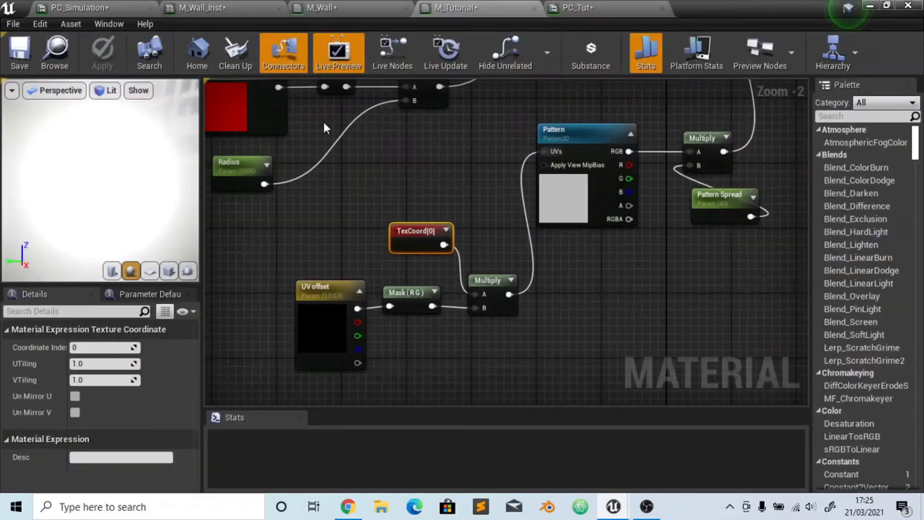
Consult M_Wall's edge node chain from Distance through SmoothStep to the colour and intensity multiplies, and return to M_Tutorial
left_click(300, 5)
right_click_drag(659, 276, 530, 303)
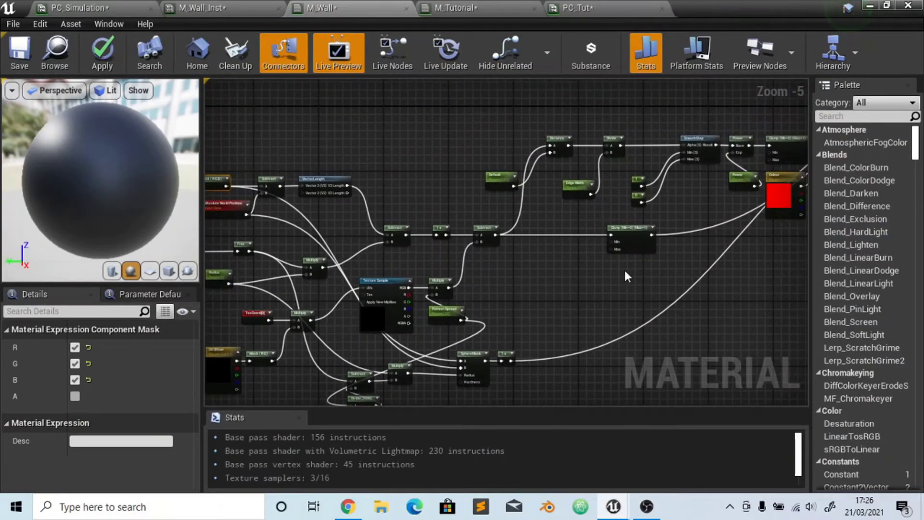
right_click_drag(625, 276, 510, 334)
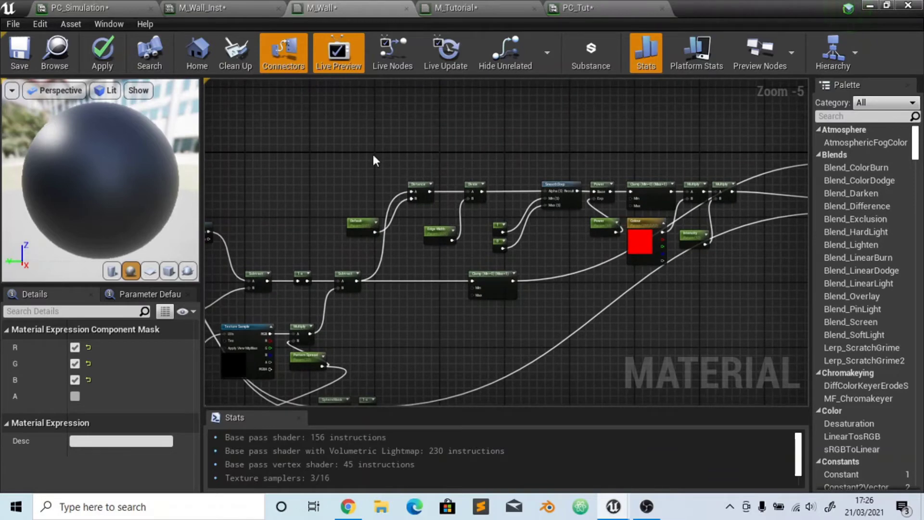
left_click_drag(364, 145, 717, 262)
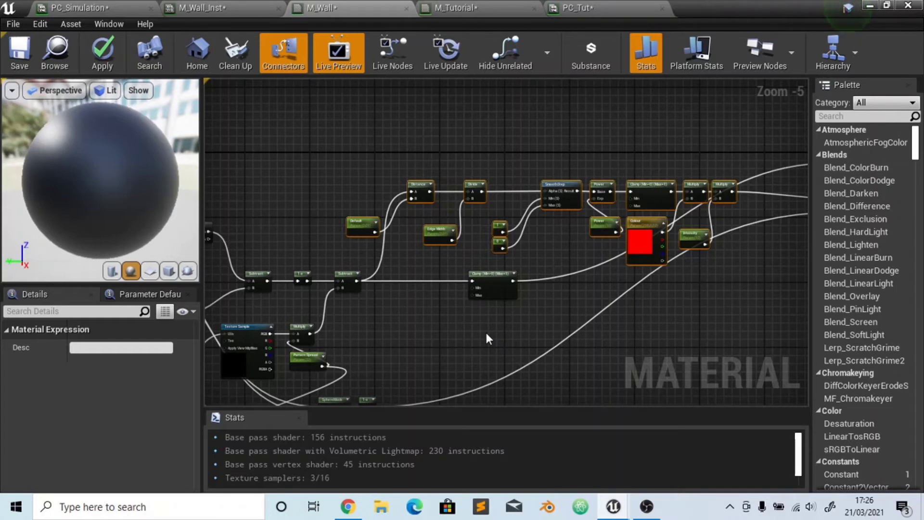
left_click(453, 7)
Add a Distance node above the main chain, with input A fed by the last Subtract node's output
right_click_drag(686, 295, 505, 412)
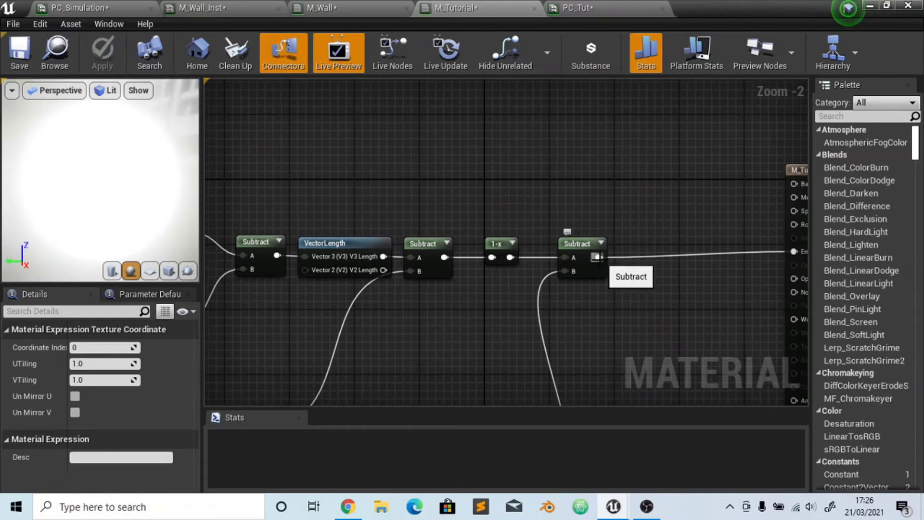
left_click_drag(599, 257, 458, 243)
type("distance")
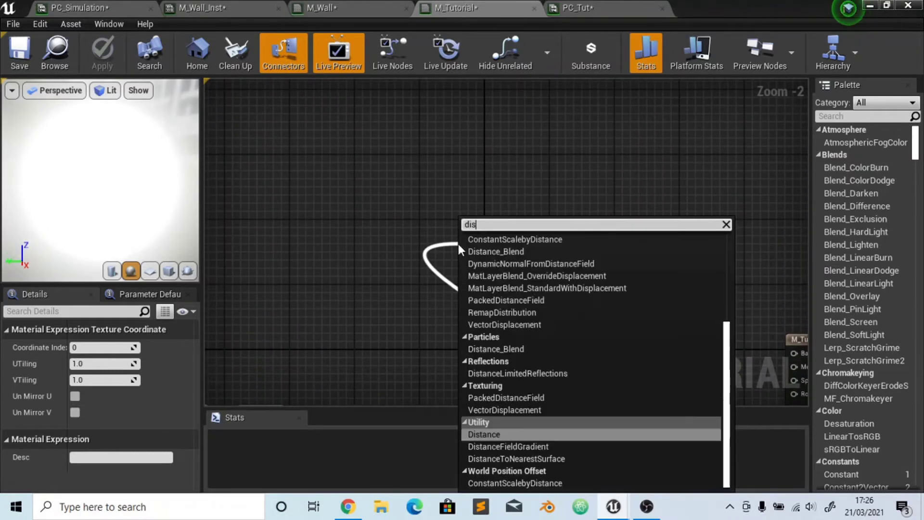
key("Escape")
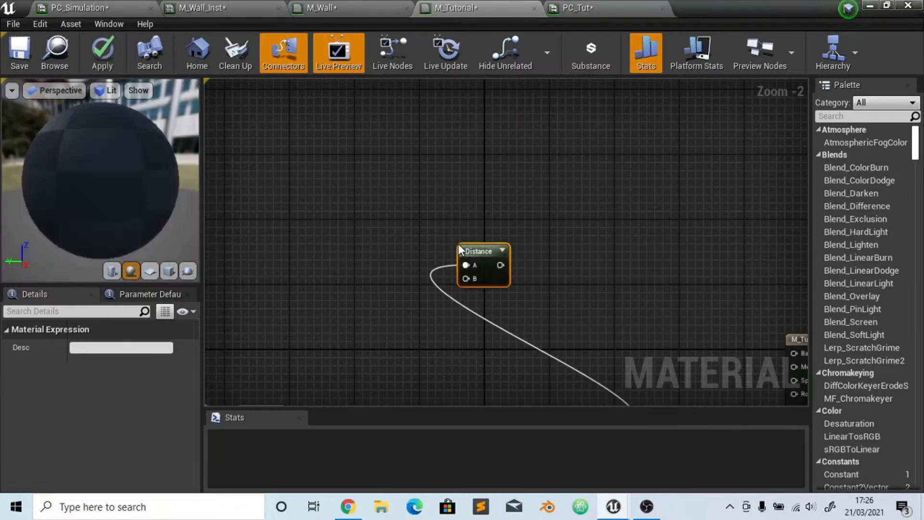
left_click_drag(492, 238, 509, 238)
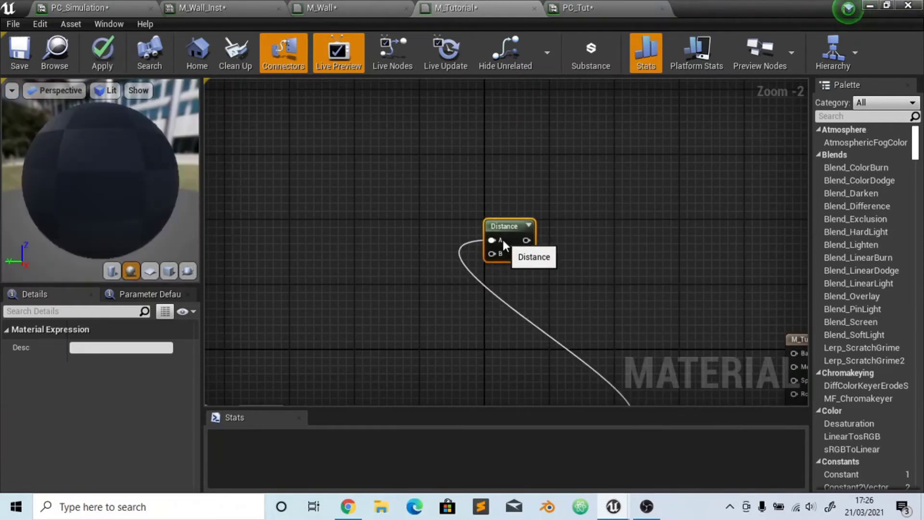
Add a scalar parameter named Distance with default value 0.01 and connect it to the Distance node's B input
right_click(352, 328)
type("scalar")
key("Return")
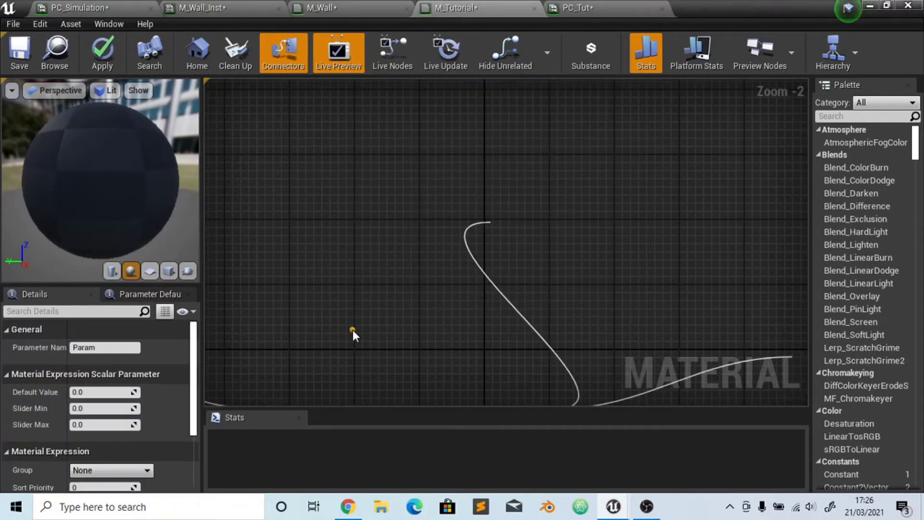
type("D")
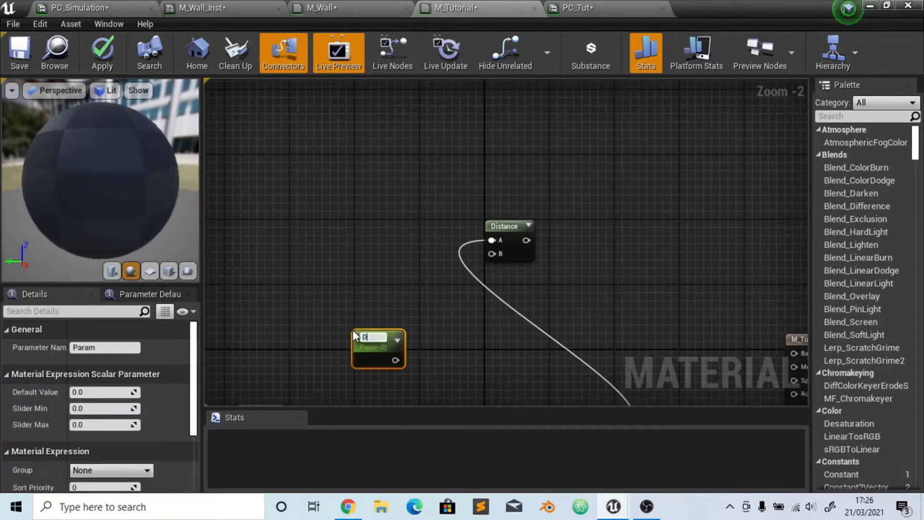
type("istna")
type("ance")
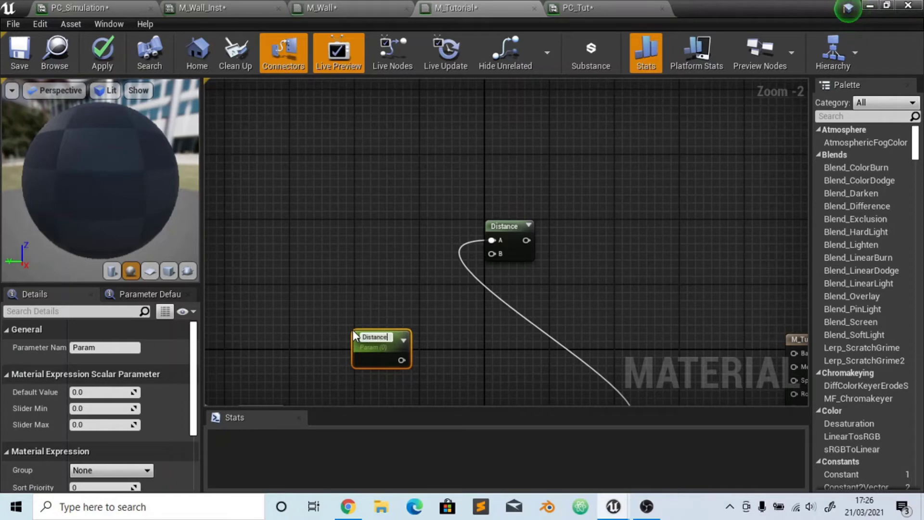
key("Return")
left_click(101, 392)
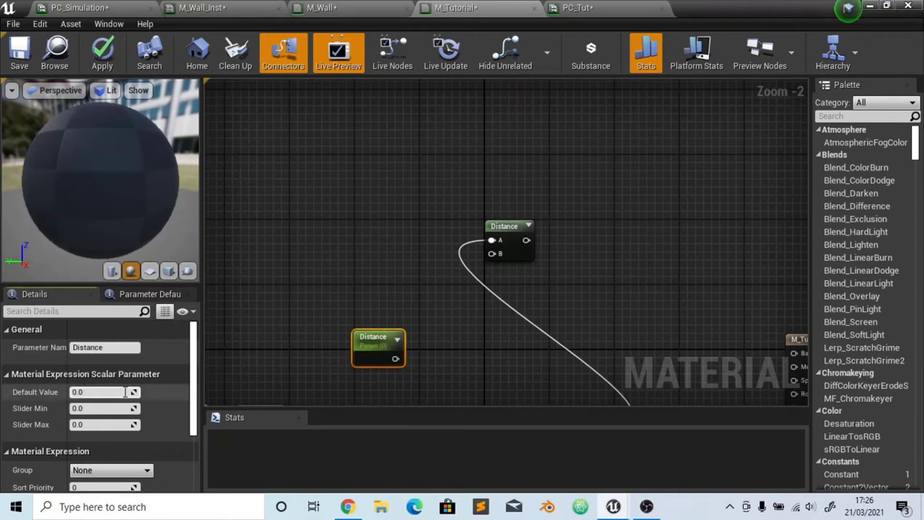
key("Return")
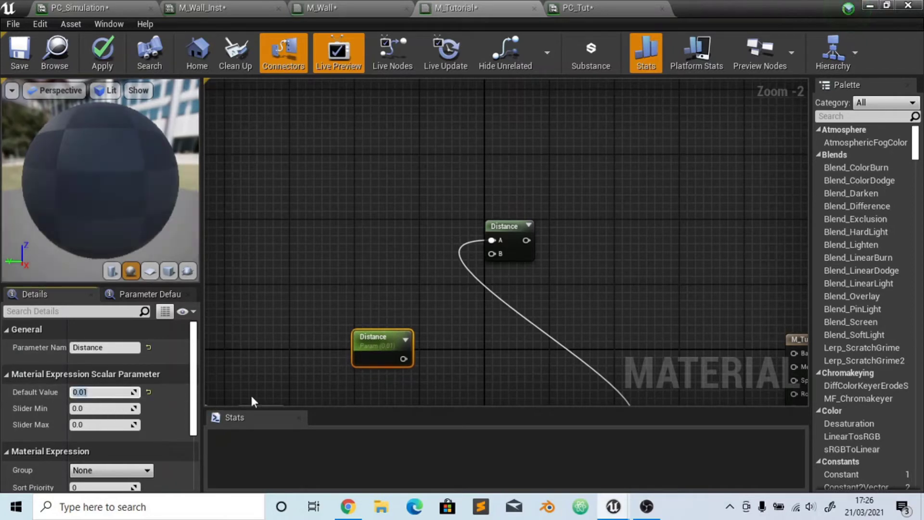
left_click_drag(404, 359, 493, 254)
Add a Divide node with input A fed by the Distance node's output
left_click_drag(572, 240, 571, 242)
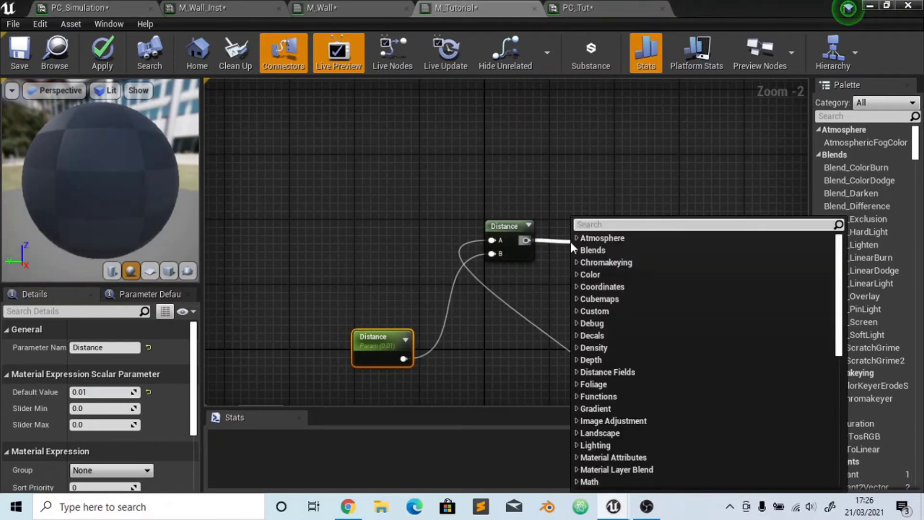
scroll(571, 242, "down", 10)
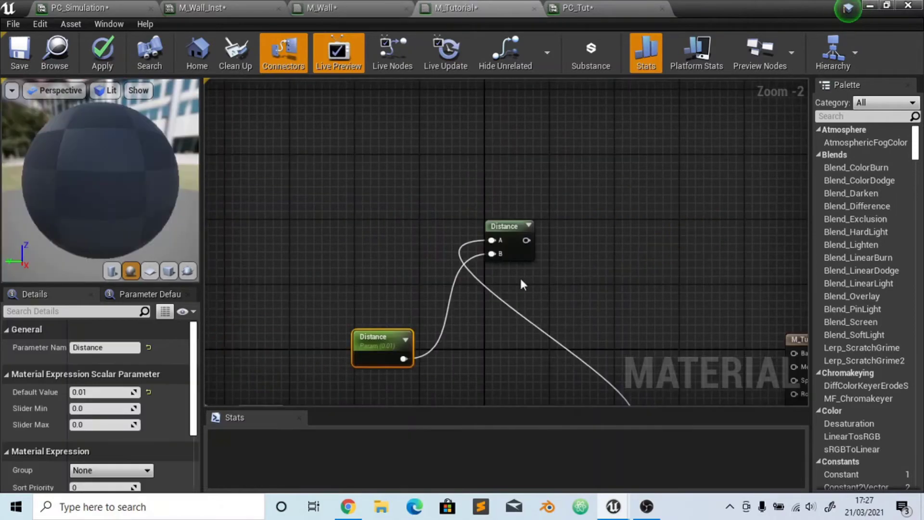
left_click_drag(527, 240, 578, 250)
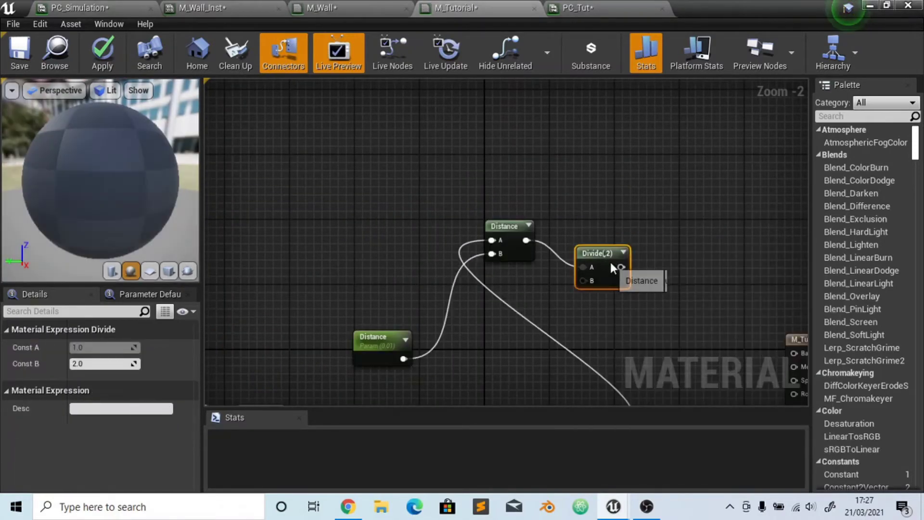
Add a scalar parameter named Edge Width with a default value of 50, feeding the Divide node's B input
left_click_drag(596, 278, 530, 342)
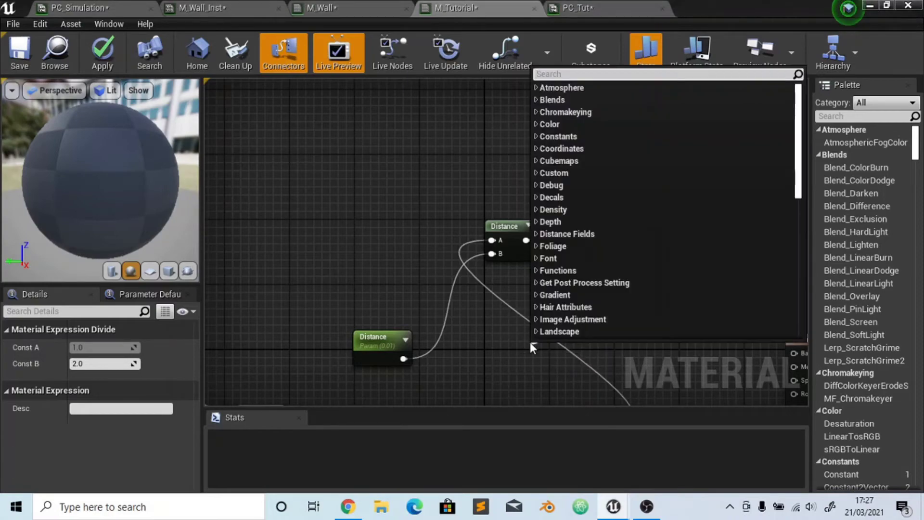
type("scalar")
key("Return")
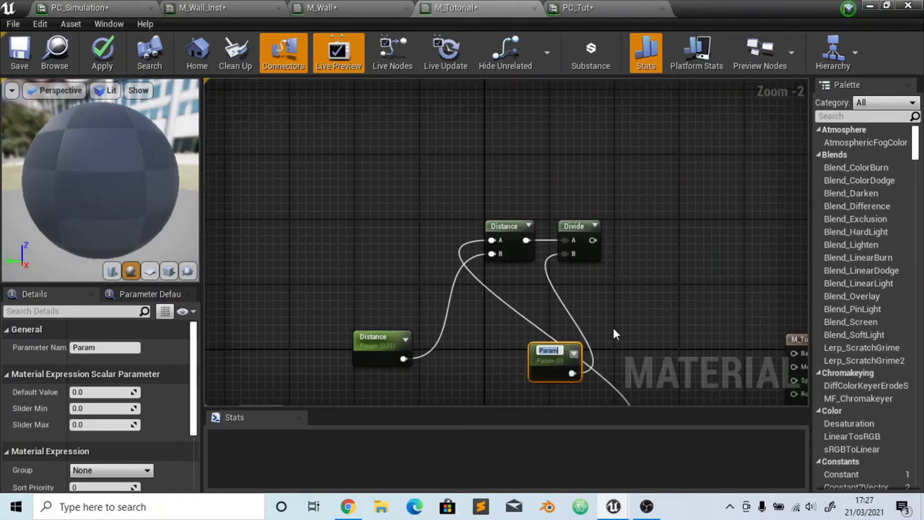
type("Edge Width")
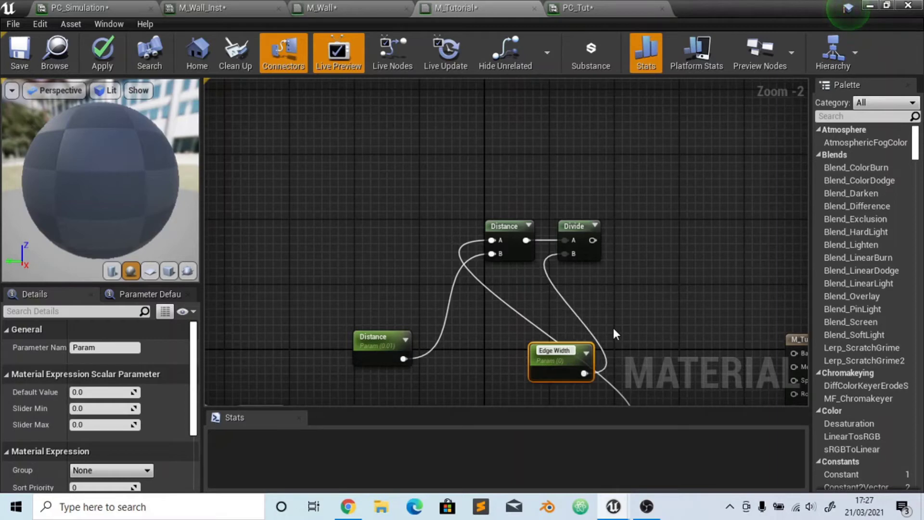
key("Return")
left_click(101, 392)
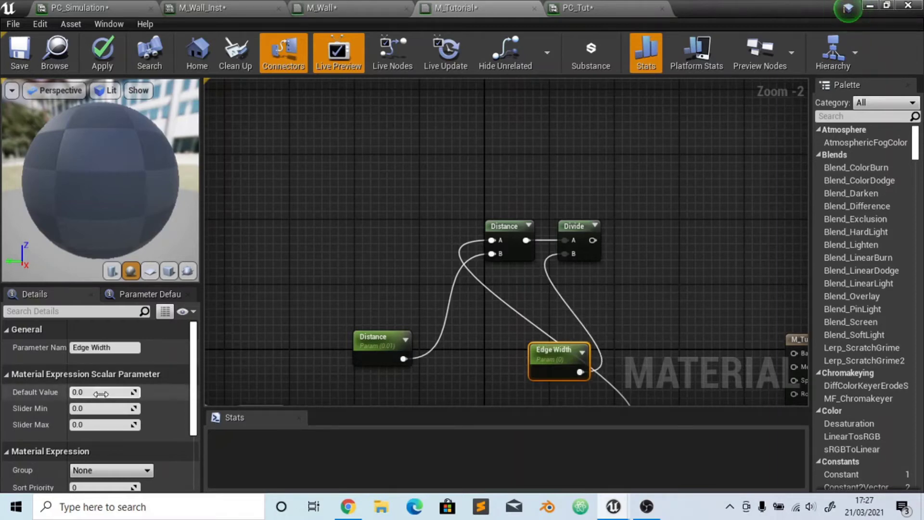
type("50")
key("Return")
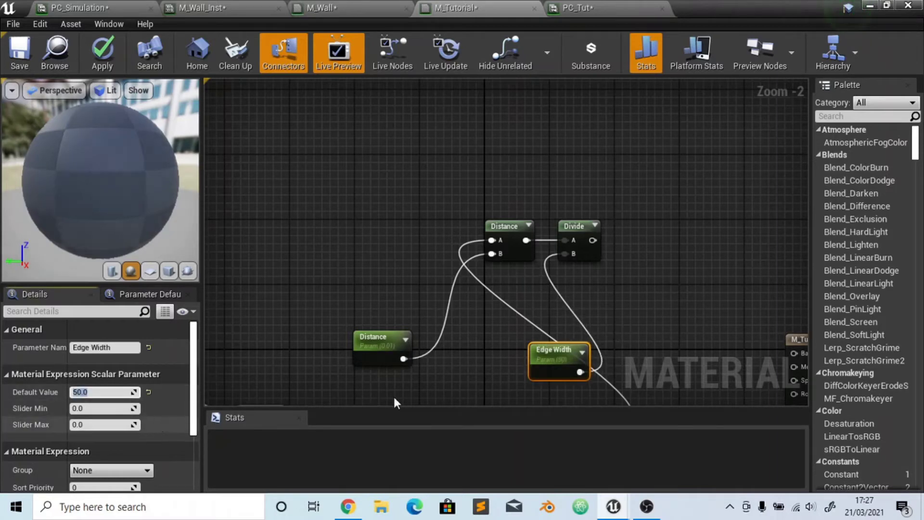
left_click_drag(549, 358, 528, 332)
Add a SmoothStep node with its Alpha input fed by the Divide node's output
right_click_drag(692, 300, 565, 290)
left_click_drag(463, 231, 508, 228)
type("smooth")
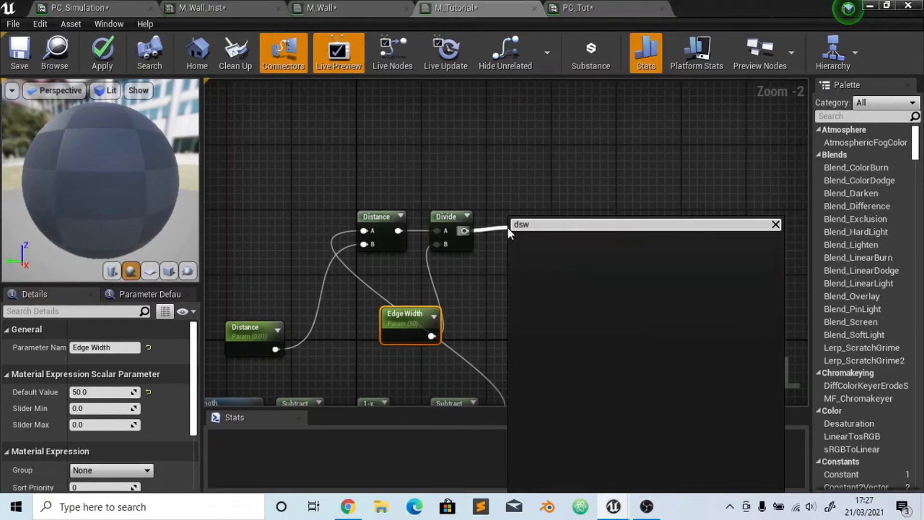
key("Return")
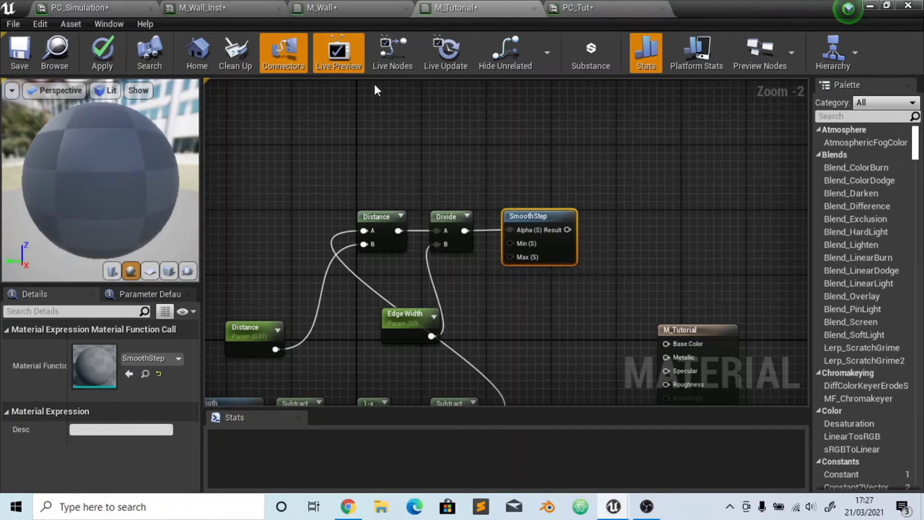
Place a Constant node below SmoothStep in M_Tutorial and duplicate it
scroll(434, 145, "down", 3)
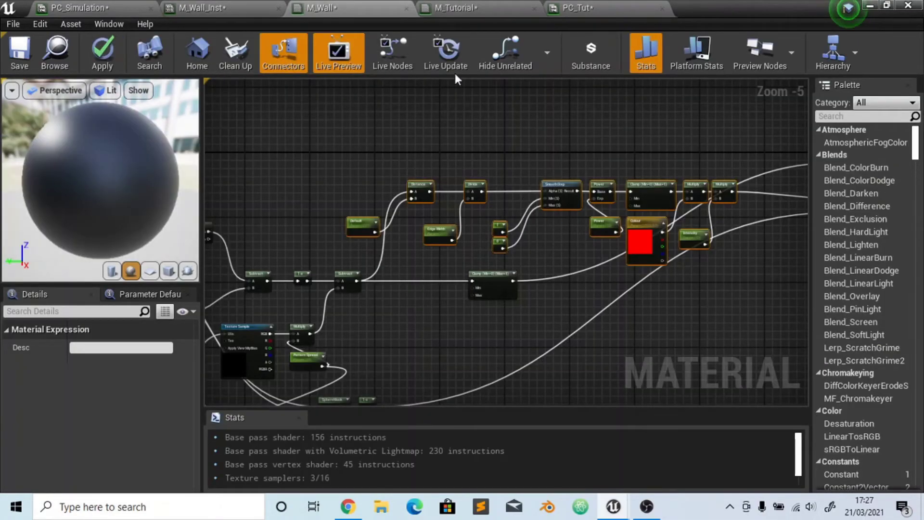
left_click(464, 6)
left_click(481, 284)
right_click(482, 289)
type("const")
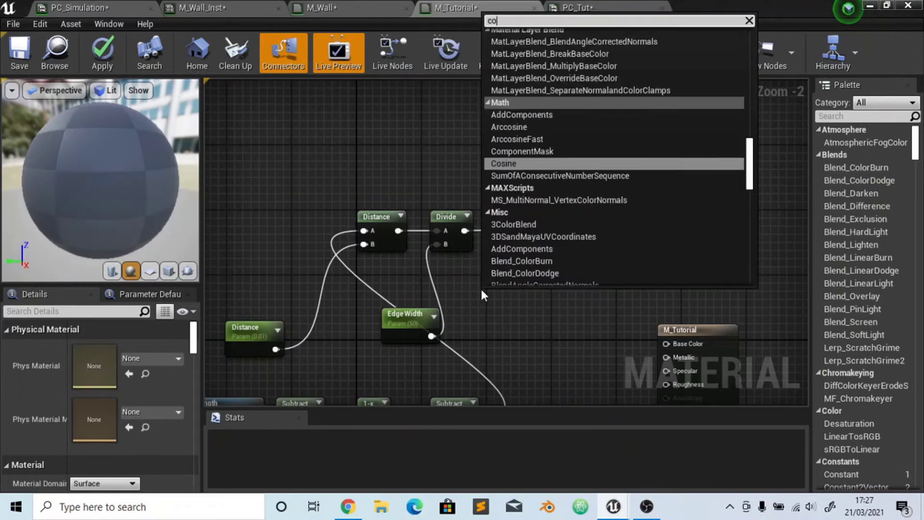
key("Return")
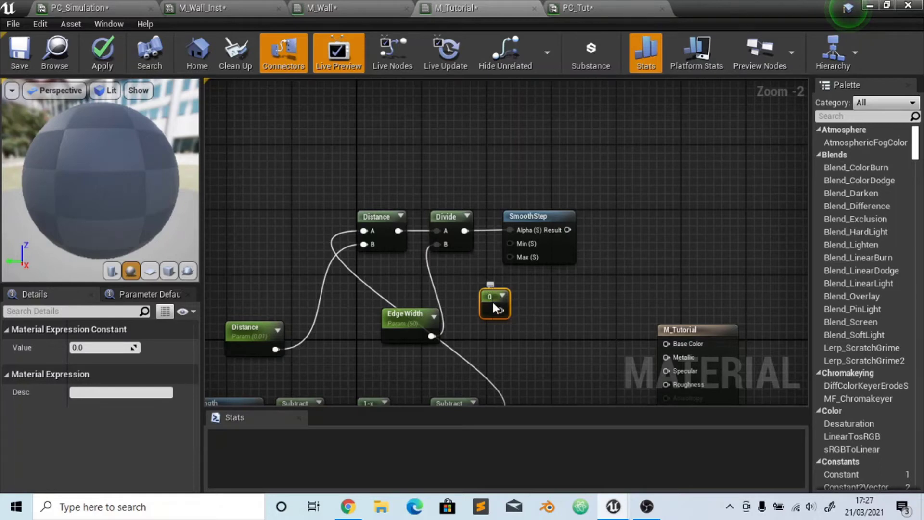
key("ctrl+w")
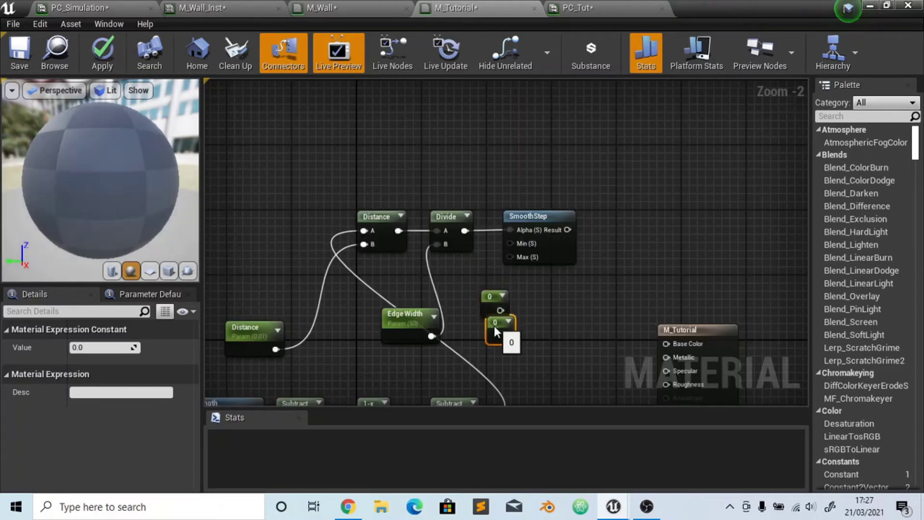
Set one constant to 1, then wire the 1 constant to SmoothStep's Min and the 0 constant to its Max
left_click_drag(501, 310, 513, 240)
left_click(86, 348)
type("1")
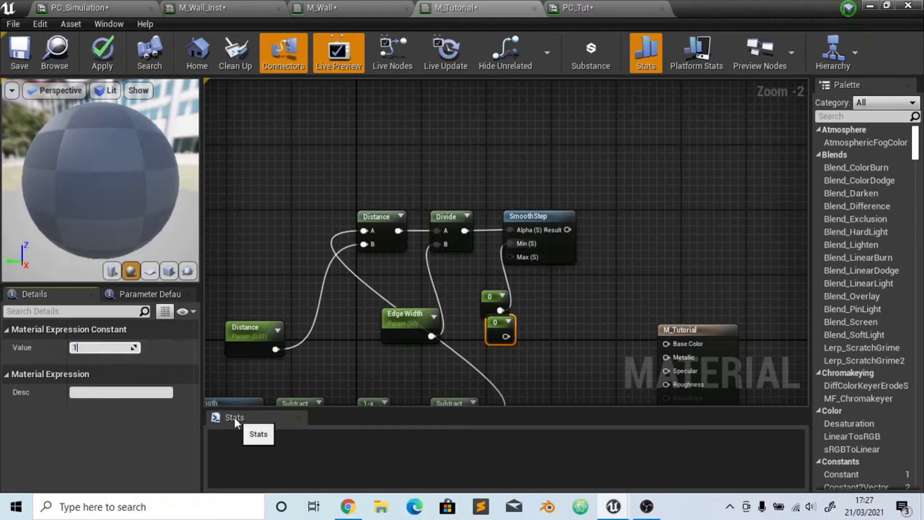
key("Return")
left_click_drag(503, 326, 476, 301)
left_click(513, 257)
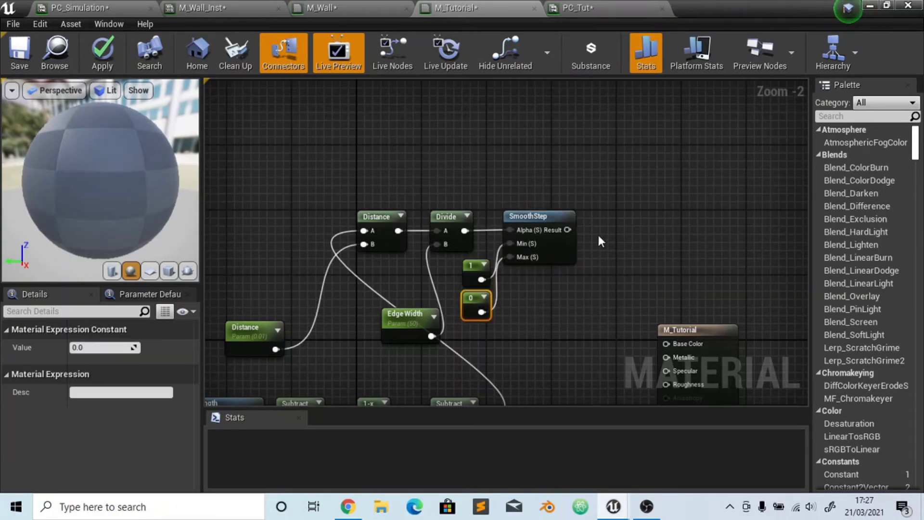
Add a Power node fed by SmoothStep's Result and set its constant exponent to 4
left_click_drag(569, 230, 619, 225)
type("m")
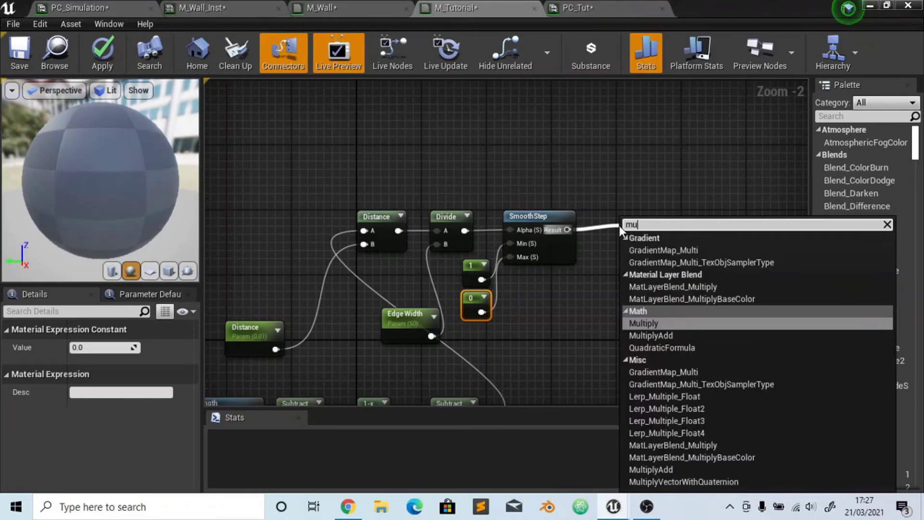
key("BackSpace")
type("pow")
key("Return")
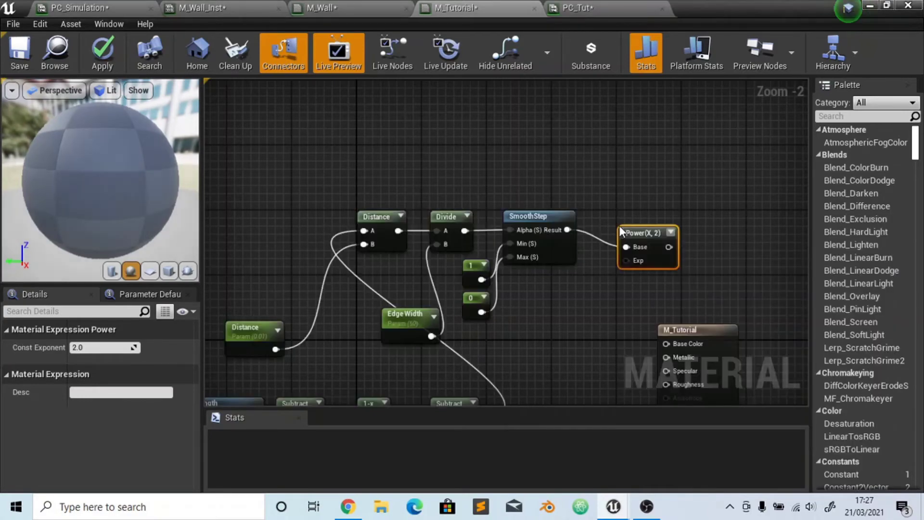
left_click_drag(667, 254, 640, 229)
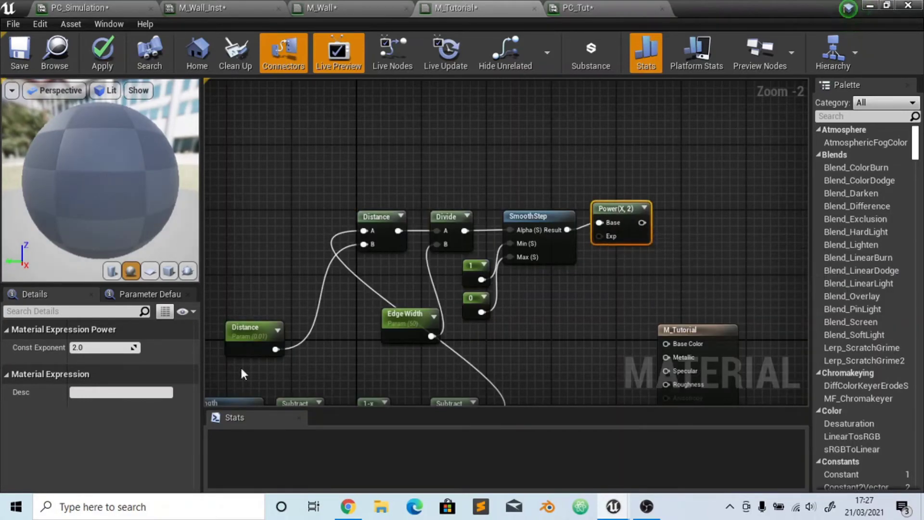
left_click(97, 350)
type("4")
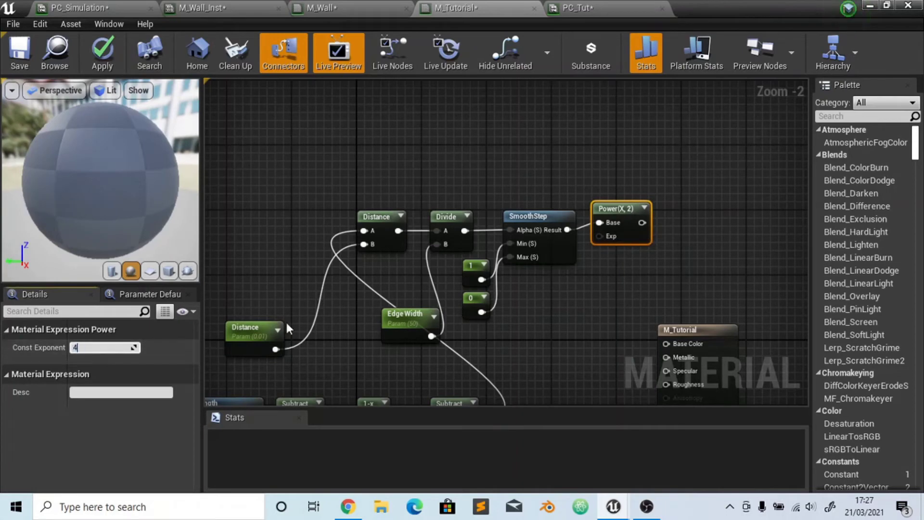
key("Return")
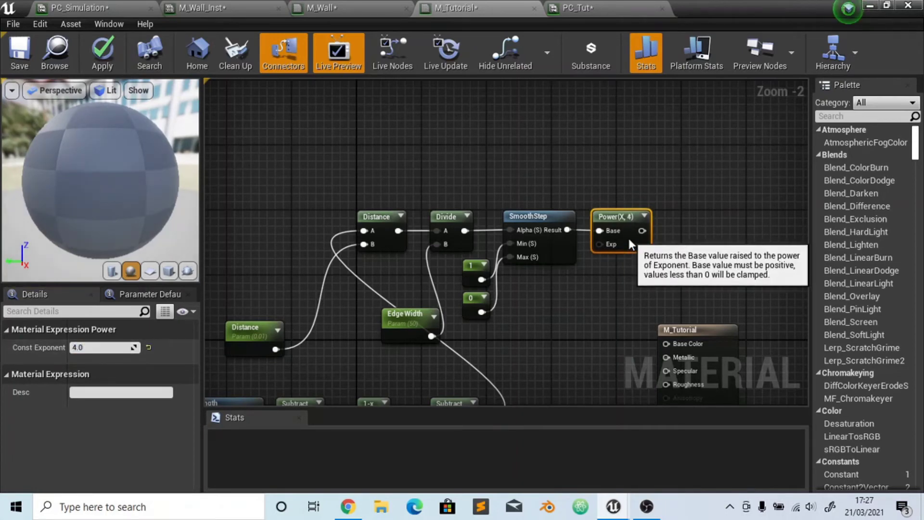
Add a Multiply node after Power and connect its output to M_Tutorial's Emissive Color
left_click_drag(639, 227, 638, 234)
right_click(683, 231)
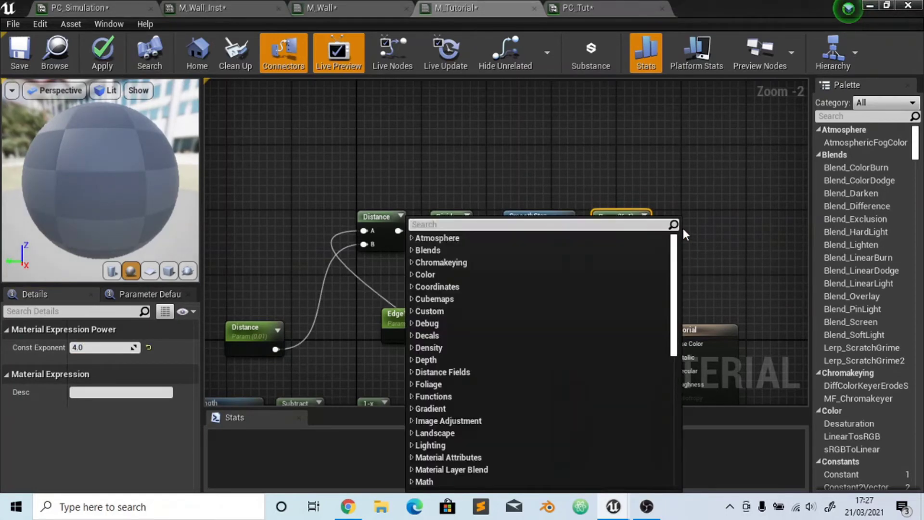
type("mul")
key("Return")
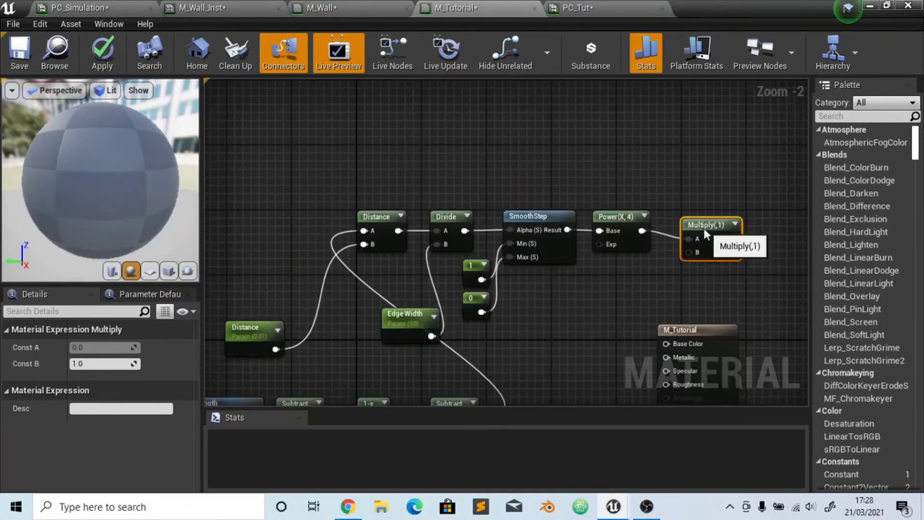
left_click_drag(717, 231, 666, 307)
left_click(546, 357)
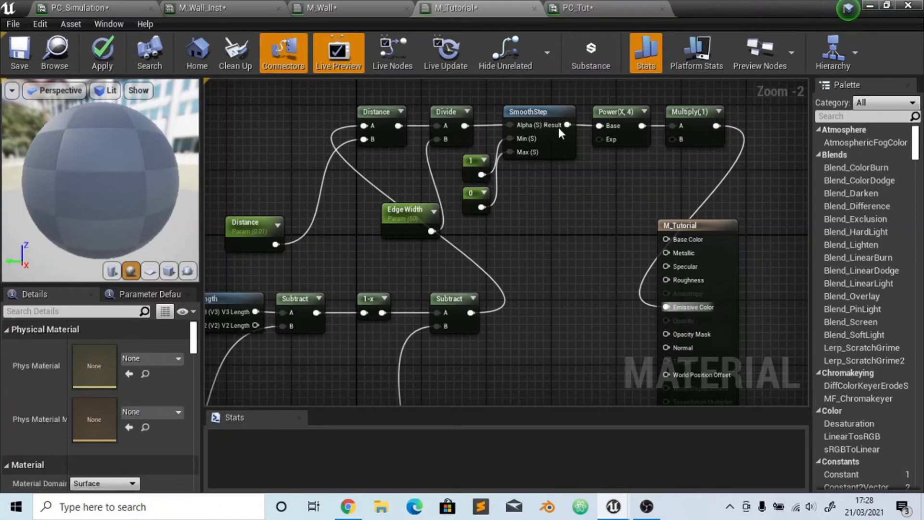
Examine the material on the plane in the level viewport, then return to the M_Tutorial material graph
left_click(871, 5)
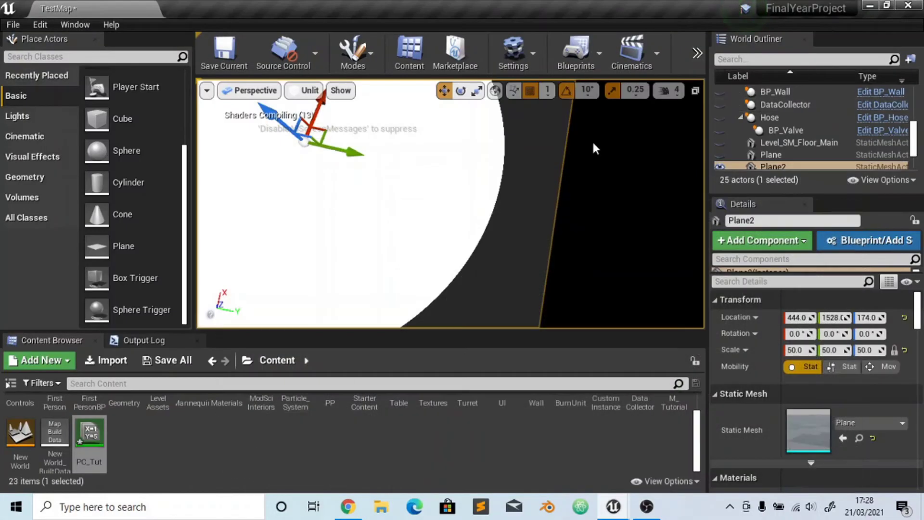
mouse_move(593, 186)
right_mouse_down()
mouse_move(587, 155)
mouse_move(588, 181)
right_mouse_up()
scroll(593, 186, "up", 4)
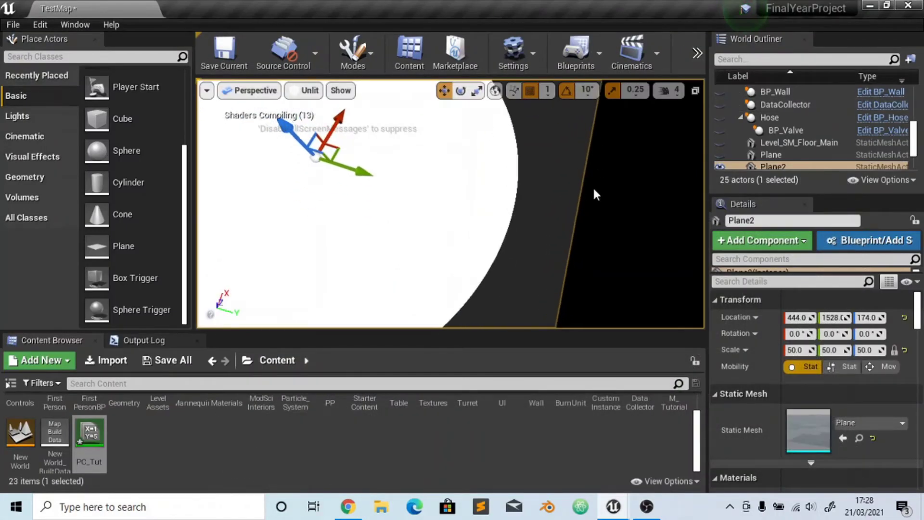
scroll(594, 188, "up", 5)
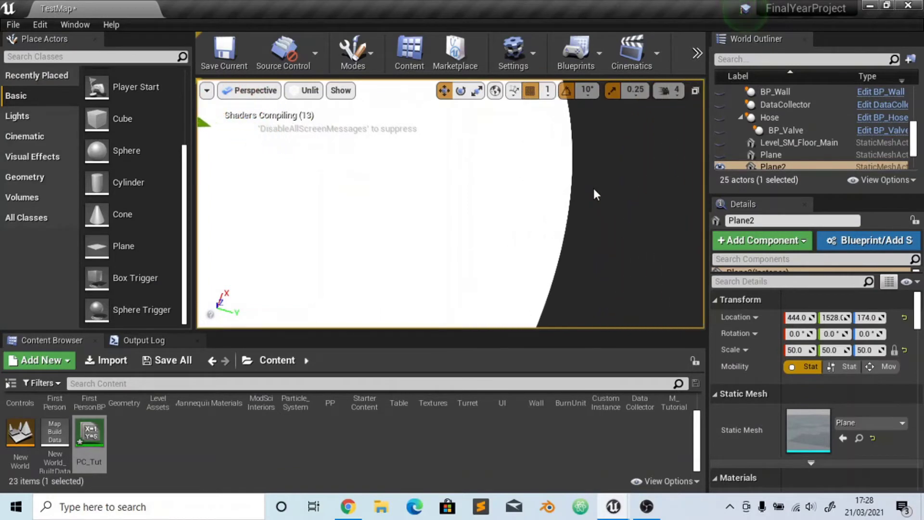
scroll(594, 189, "down", 5)
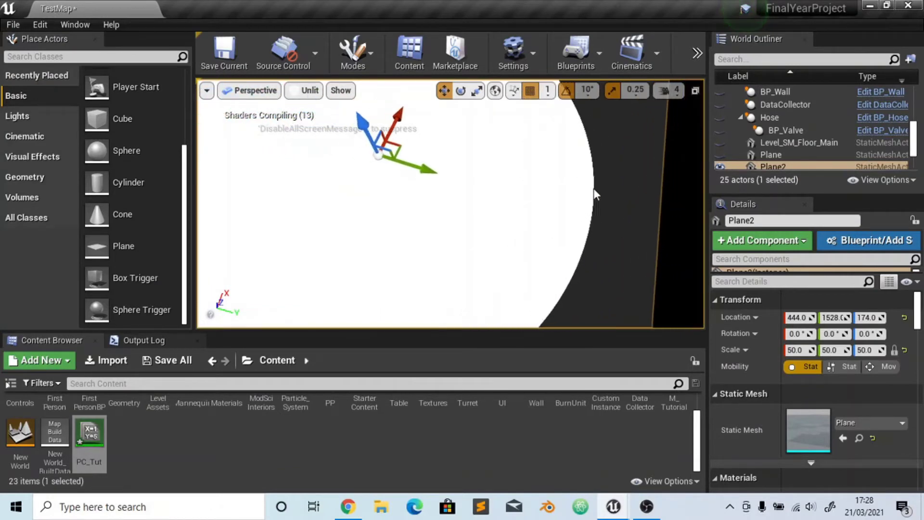
scroll(595, 189, "down", 2)
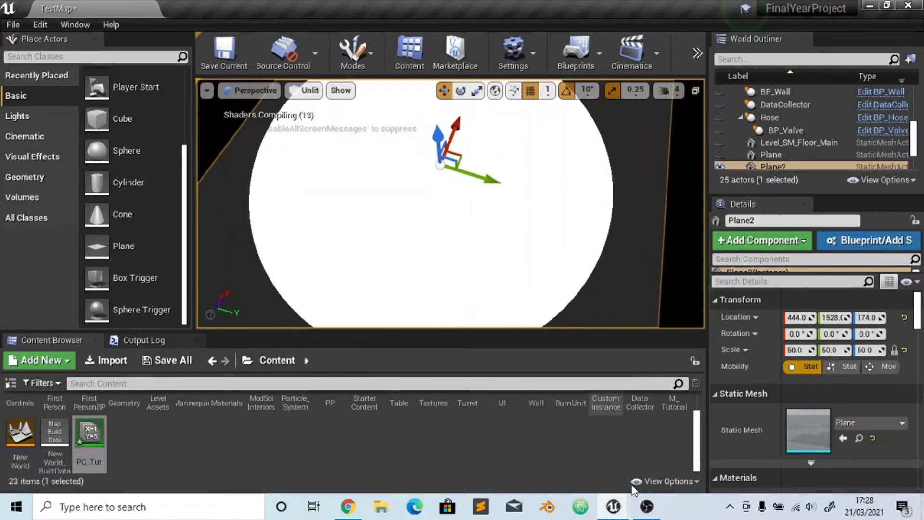
mouse_move(615, 508)
left_click(687, 442)
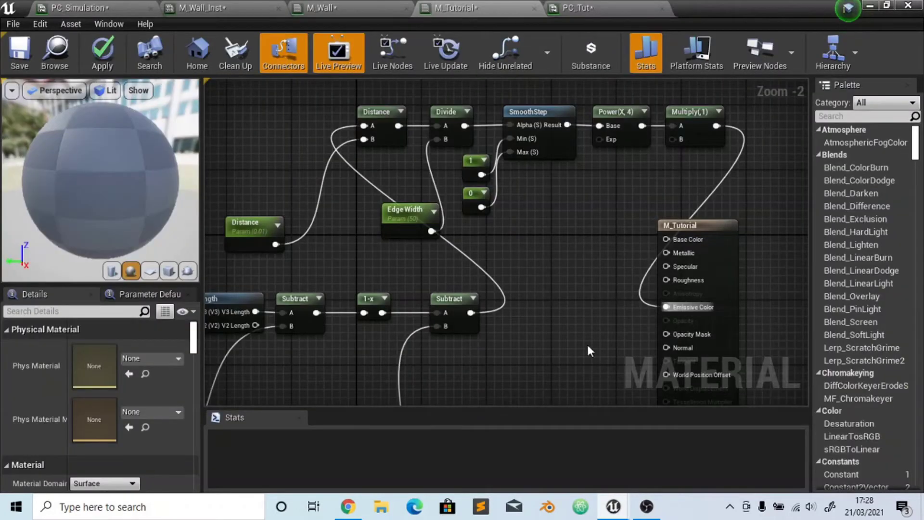
Move the M_Tutorial result node farther away from the Multiply node to make room in the graph
right_click_drag(587, 343, 540, 325)
left_click(712, 254)
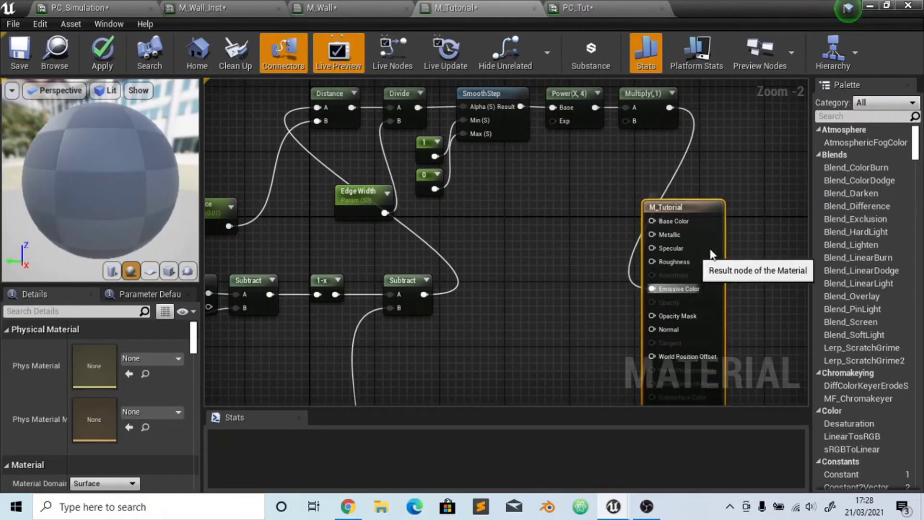
left_click_drag(712, 254, 767, 253)
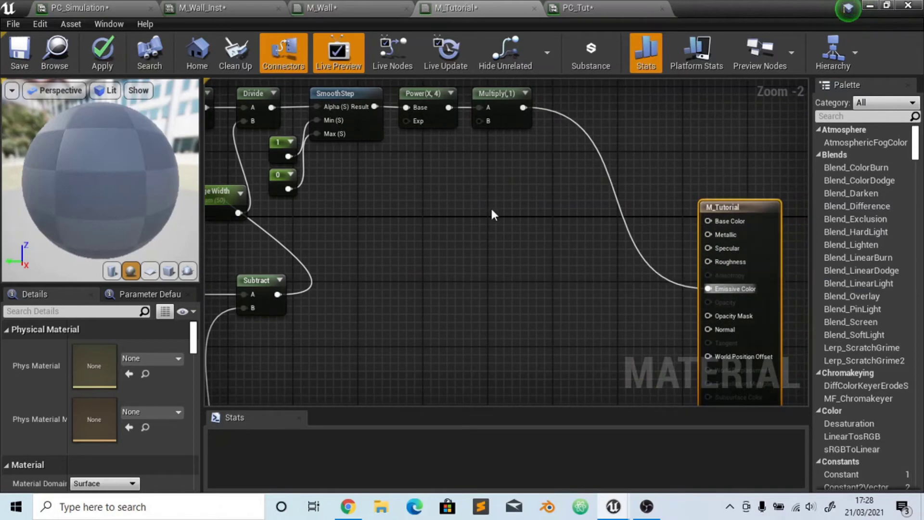
Add a scalar parameter with its default name in the empty area below the Power node
left_click(427, 214)
right_click(427, 214)
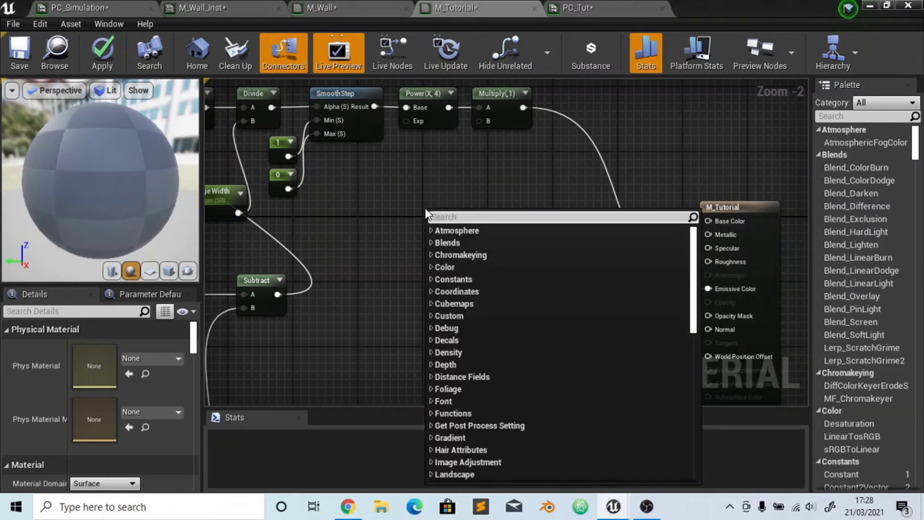
type("scalar")
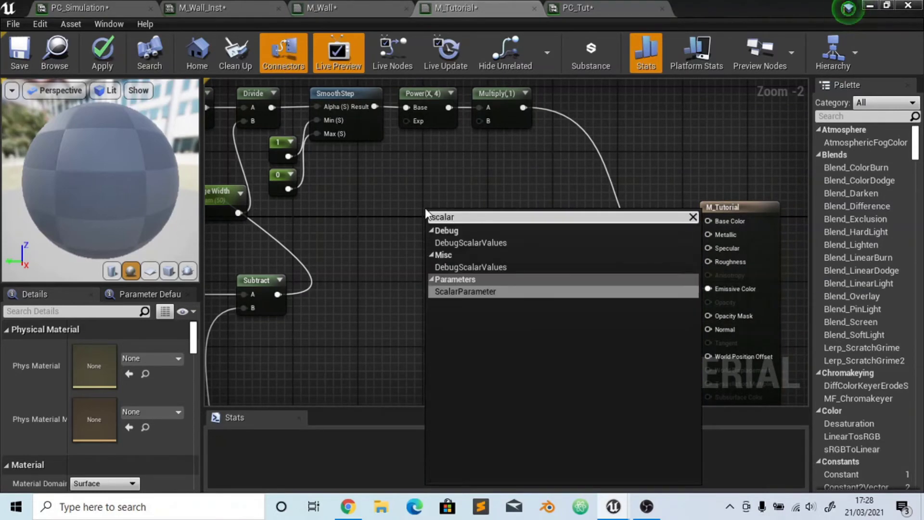
key("Return")
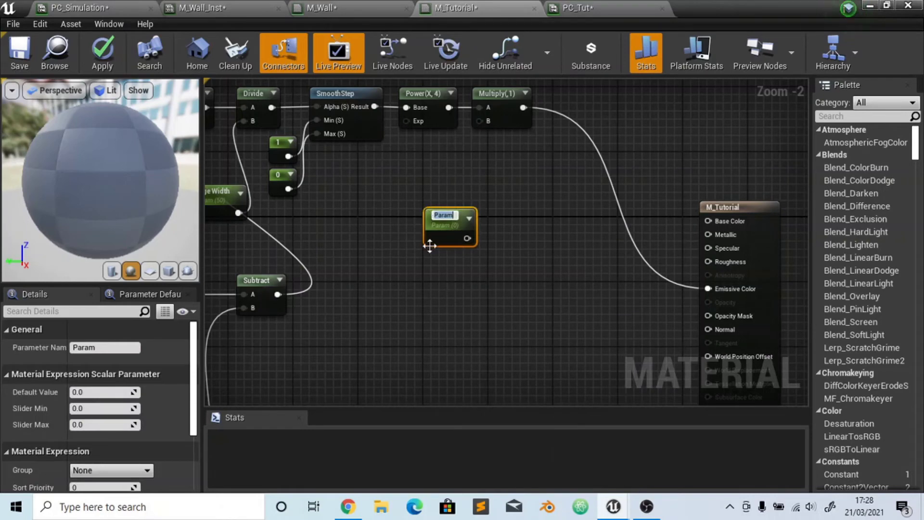
left_click(448, 217)
key("ctrl+w")
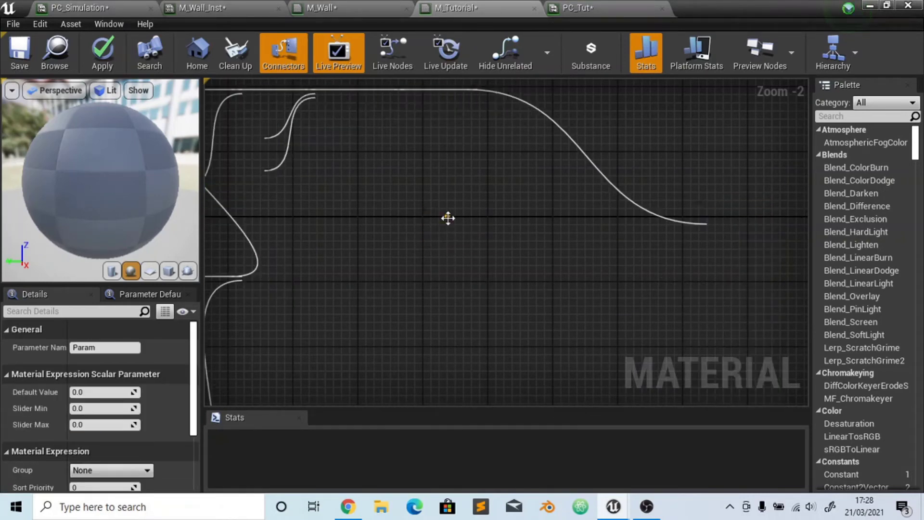
left_click_drag(474, 244, 418, 228)
left_click(447, 226, "ctrl")
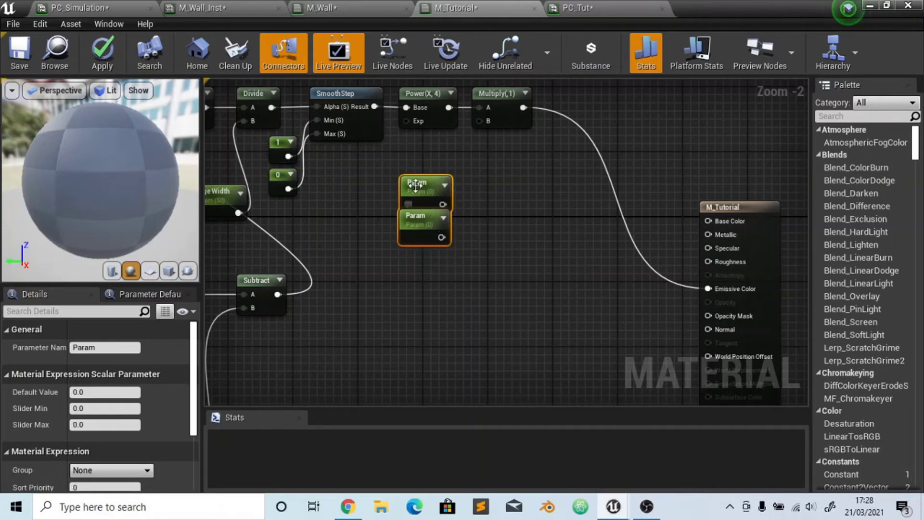
key("Delete")
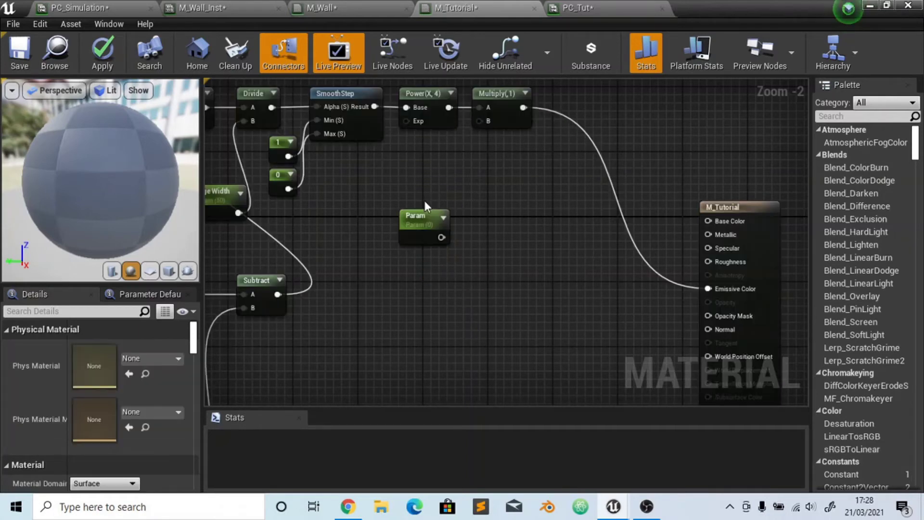
Add a vector parameter named Colour below the Power node and place it just above the scalar parameter
right_click(392, 161)
type("vector par")
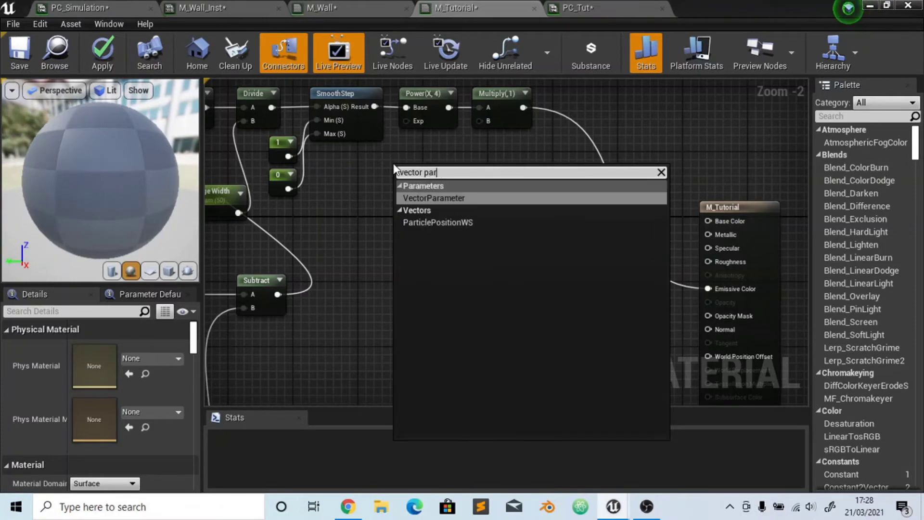
key("Return")
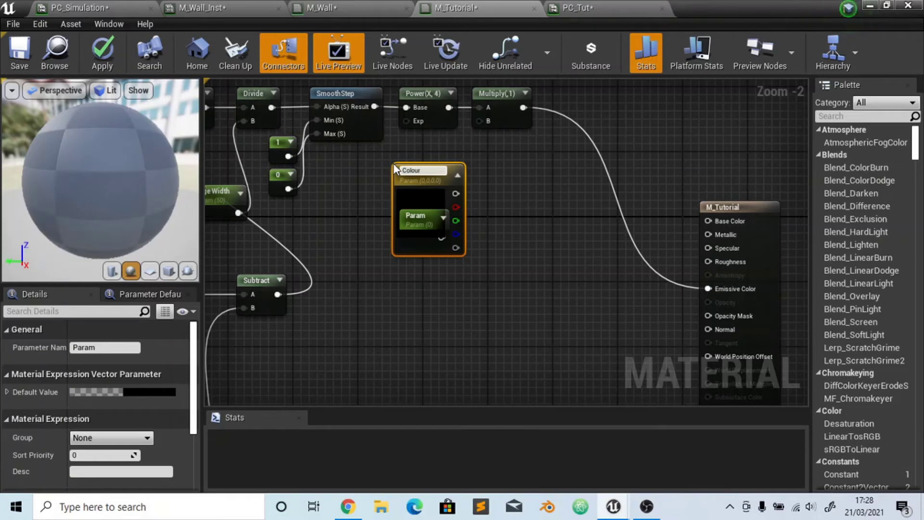
type("Colour")
key("Return")
left_click_drag(417, 236, 417, 202)
Rename the scalar parameter below the Colour node as Intensity
left_click(418, 220)
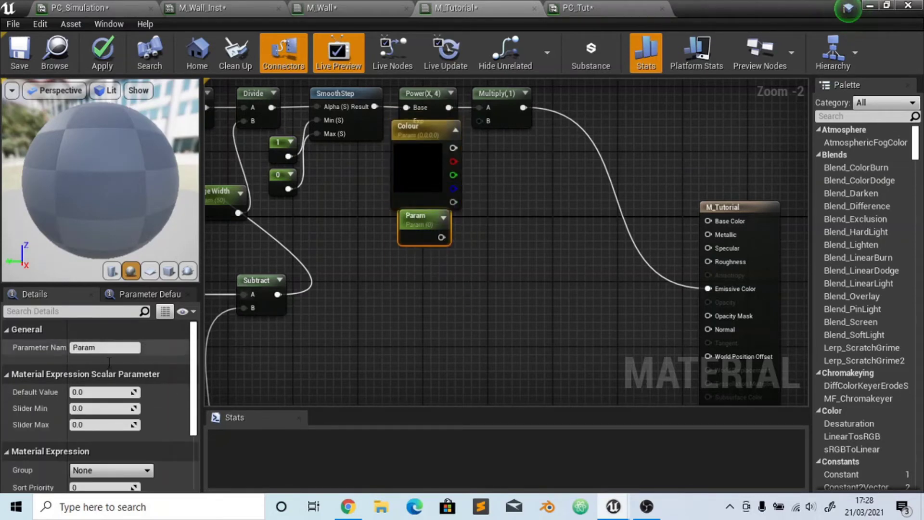
left_click(96, 350)
type("I")
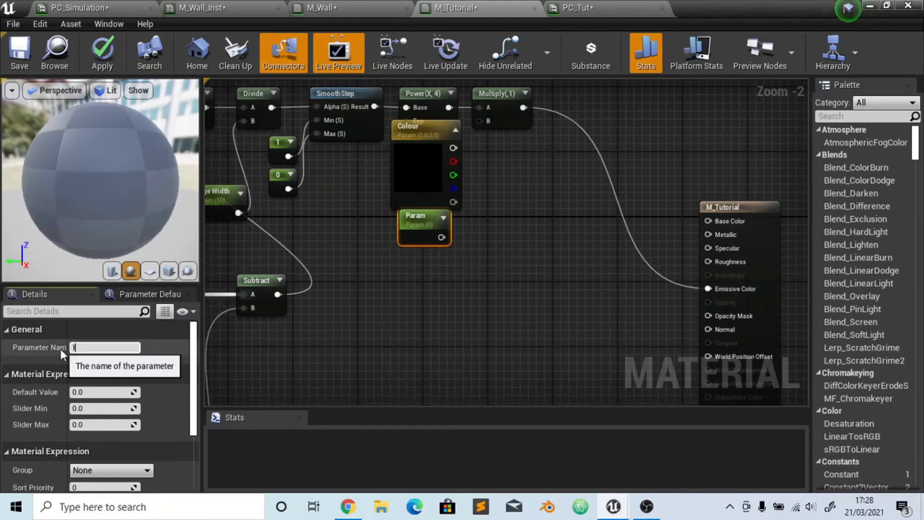
type("ntensity")
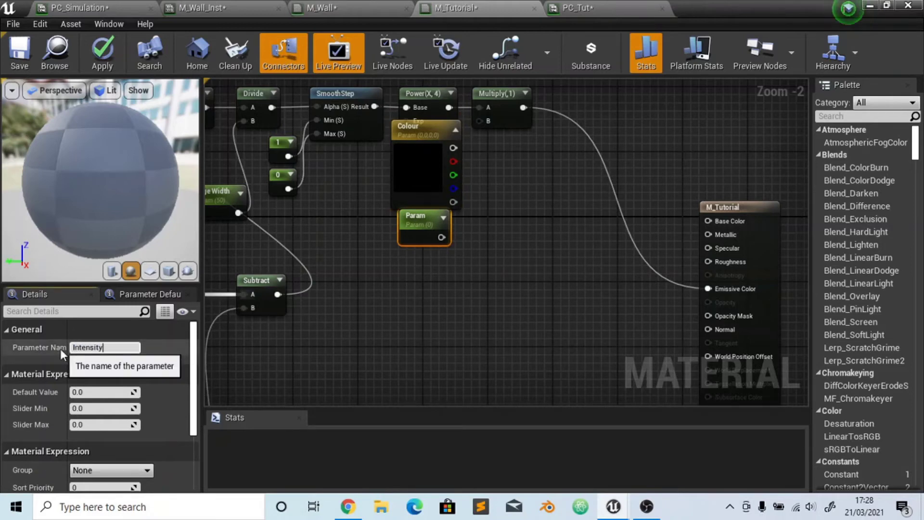
key("Return")
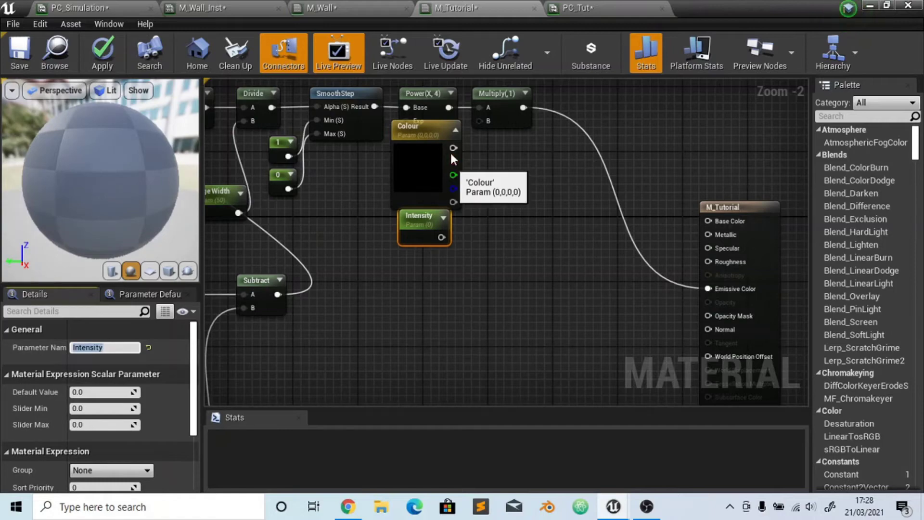
Multiply Colour by Intensity with a new Multiply node and connect its output to input B of the Multiply after Power
left_click_drag(453, 148, 480, 178)
type("mul")
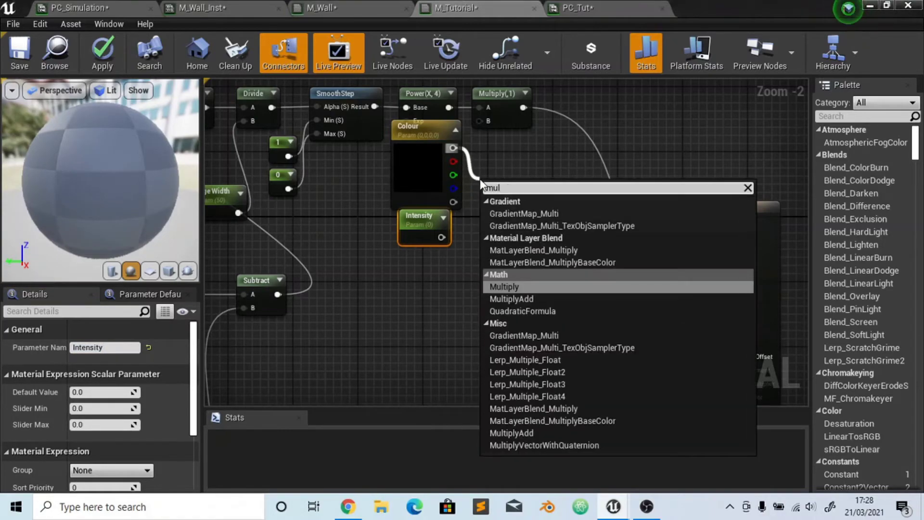
key("Return")
left_click_drag(487, 213, 440, 239)
left_click_drag(521, 200, 480, 122)
Add a Clamp node fed by the output of the Subtract node that follows 1-x
right_click_drag(337, 247, 471, 223)
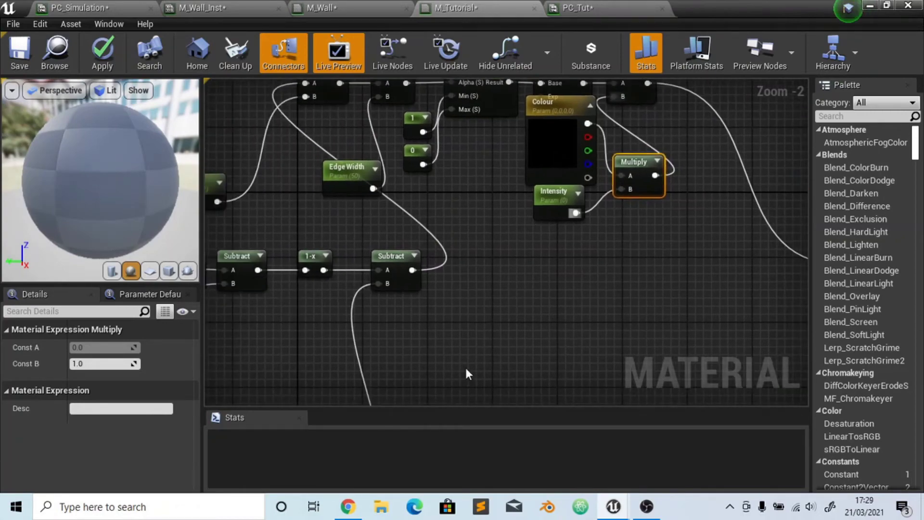
right_click_drag(466, 369, 488, 275)
left_click_drag(440, 174, 533, 166)
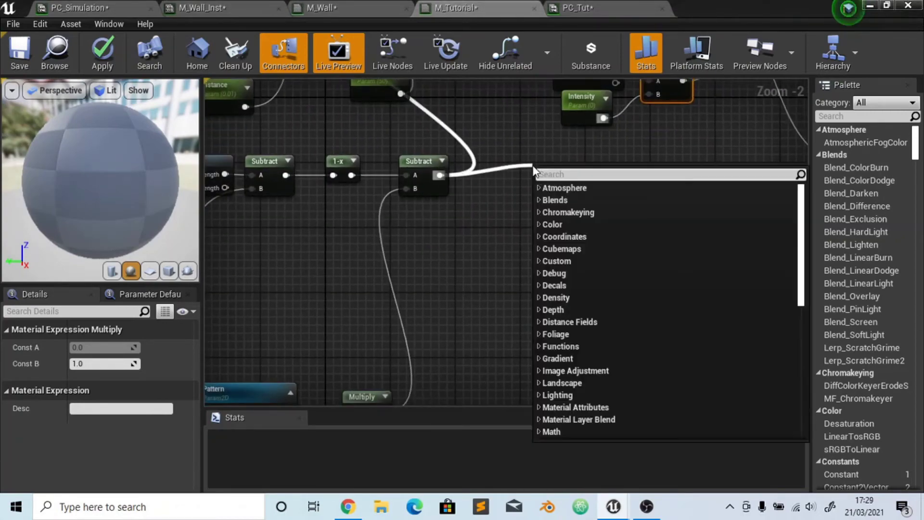
type("clamp")
key("Escape")
key("Return")
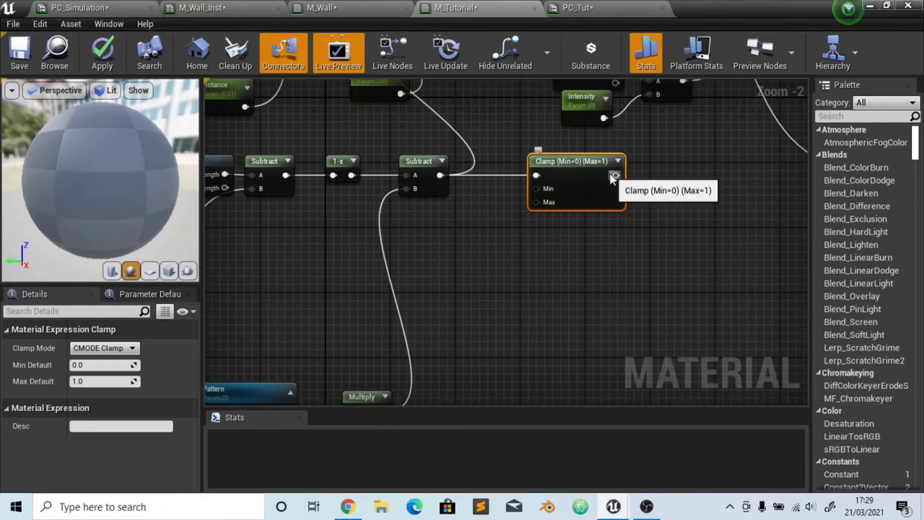
left_click_drag(615, 175, 541, 175)
Apply the M_Tutorial material changes and check the plane in the level viewport
left_click(878, 6)
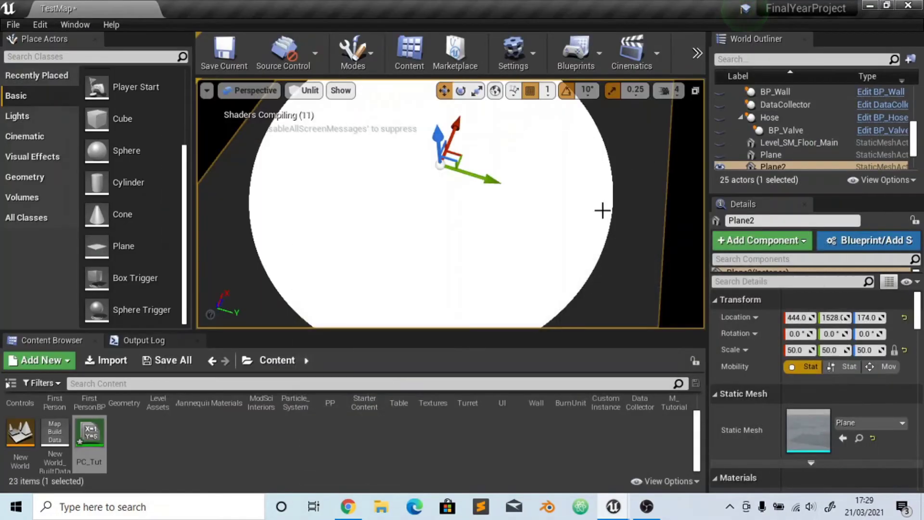
mouse_move(609, 507)
left_click(665, 458)
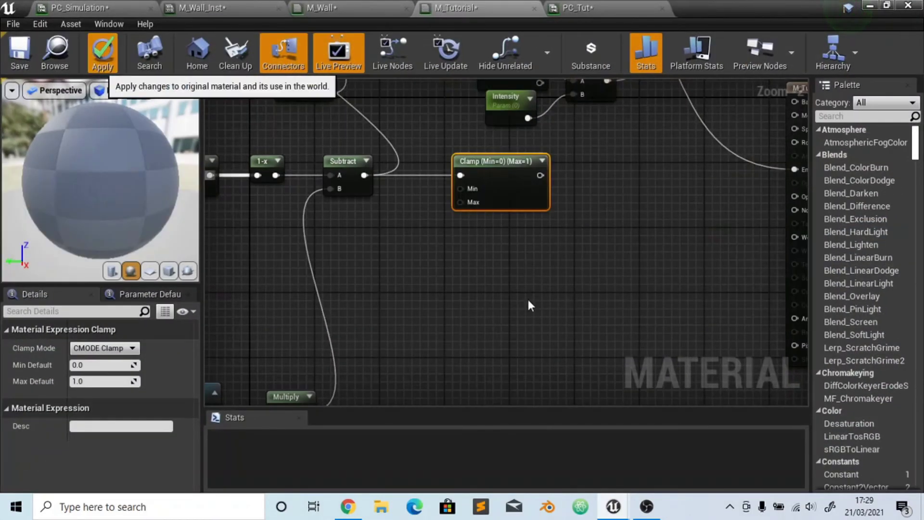
key("ctrl+s")
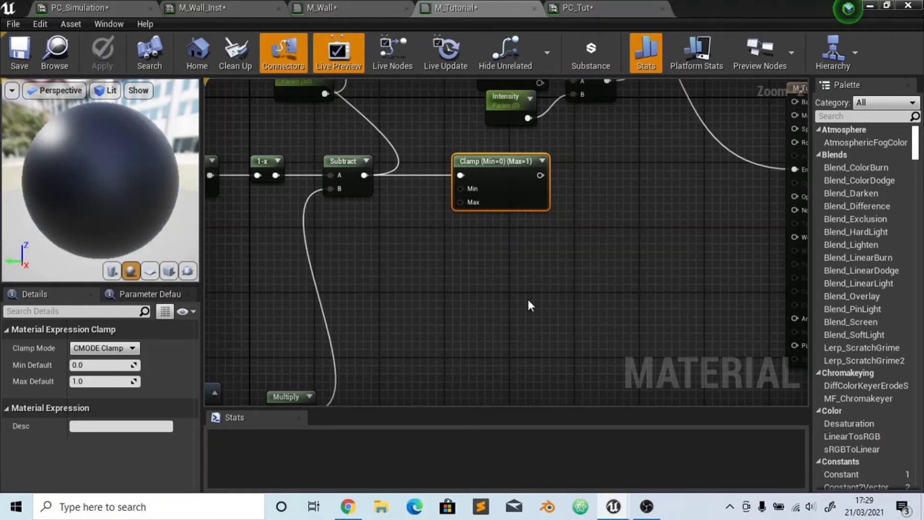
left_click(870, 5)
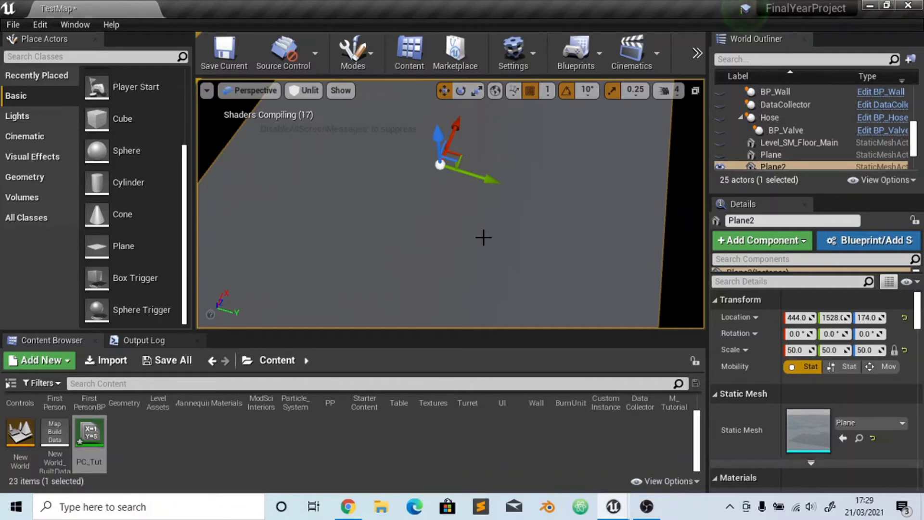
left_click(654, 465)
Select the Pattern texture parameter and search its available textures for "hex"
right_click_drag(400, 287, 412, 235)
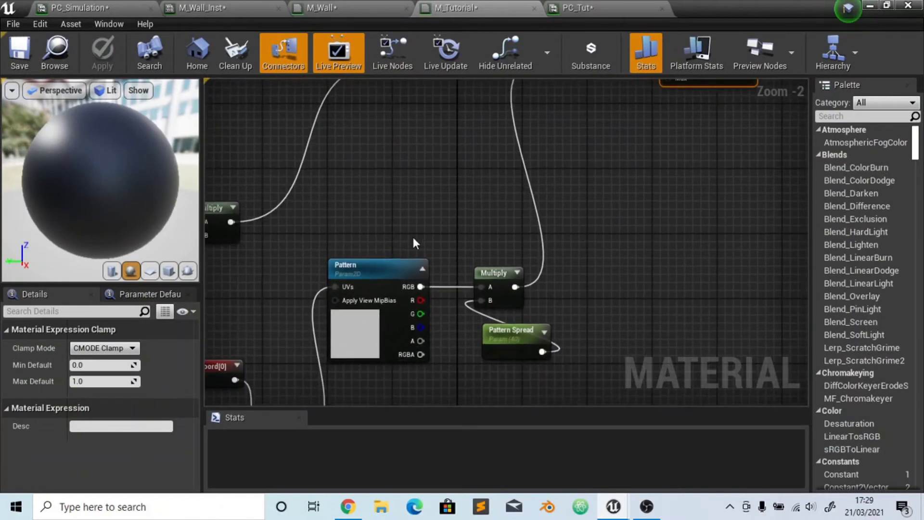
left_click(364, 330)
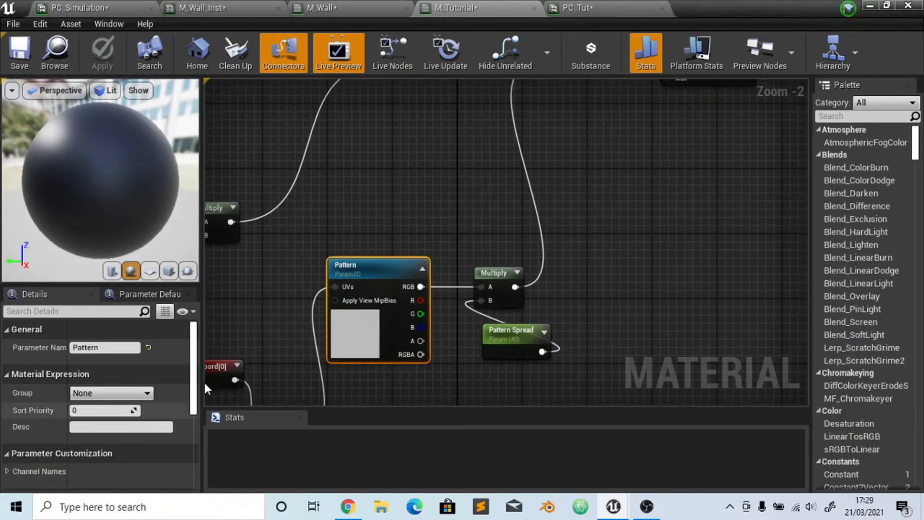
left_click_drag(195, 373, 139, 460)
left_click(138, 454)
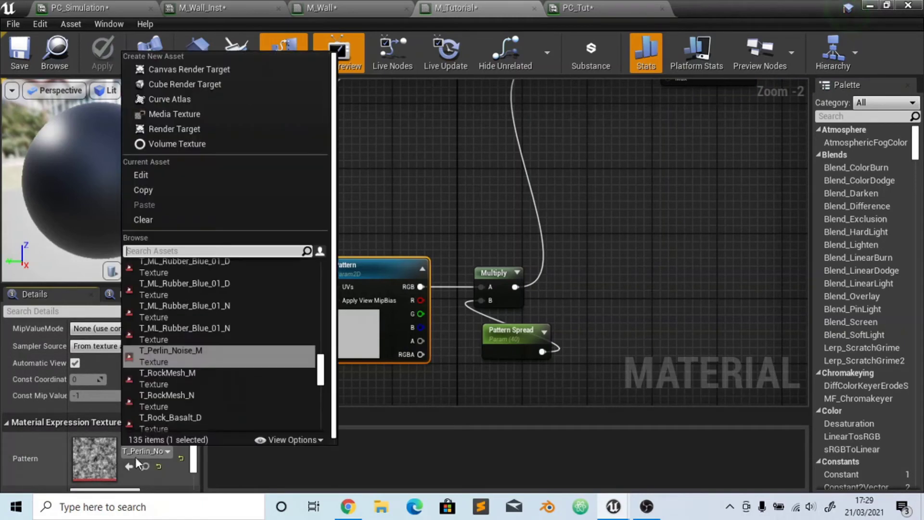
type("hex")
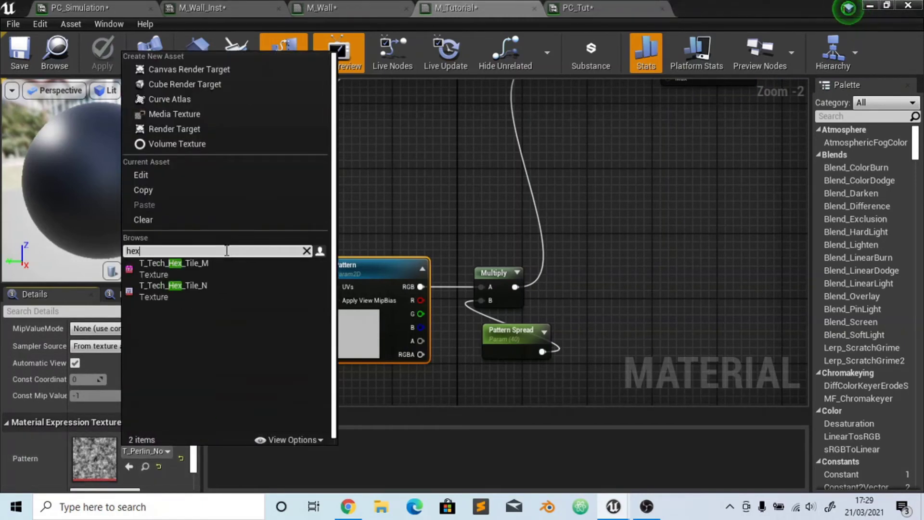
Switch to the M_Wall material and check which texture its Texture Sample node uses
left_click(382, 6)
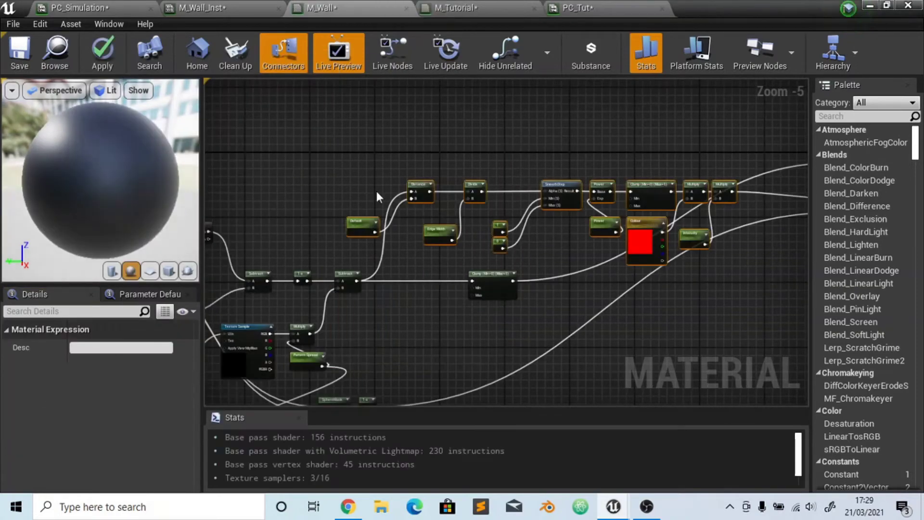
right_click_drag(367, 279, 430, 251)
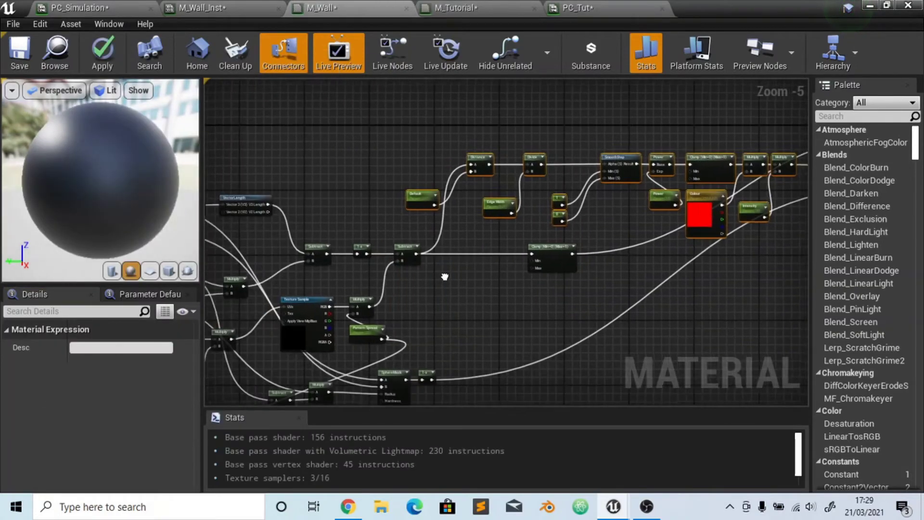
left_click(313, 337)
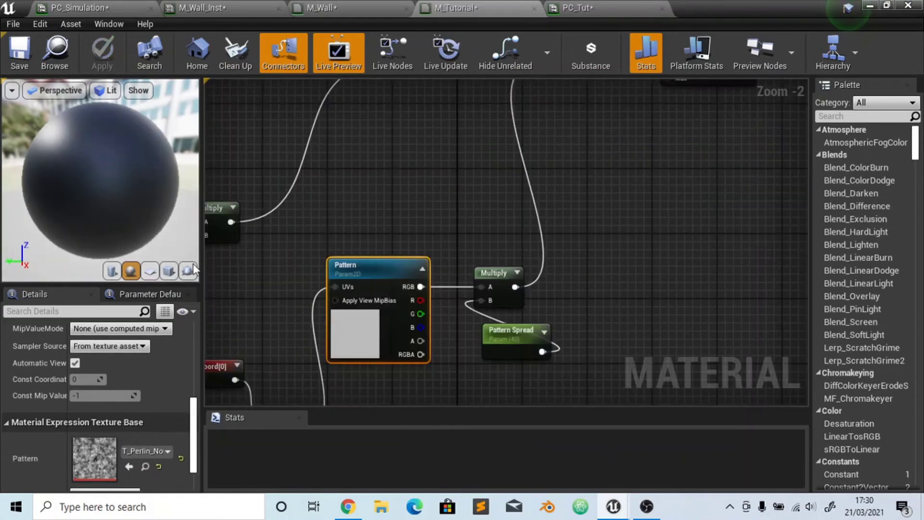
Assign the 800px_COLOURBOX28112905 texture to M_Tutorial's Pattern parameter and check the plane in the level viewport
left_click(137, 453)
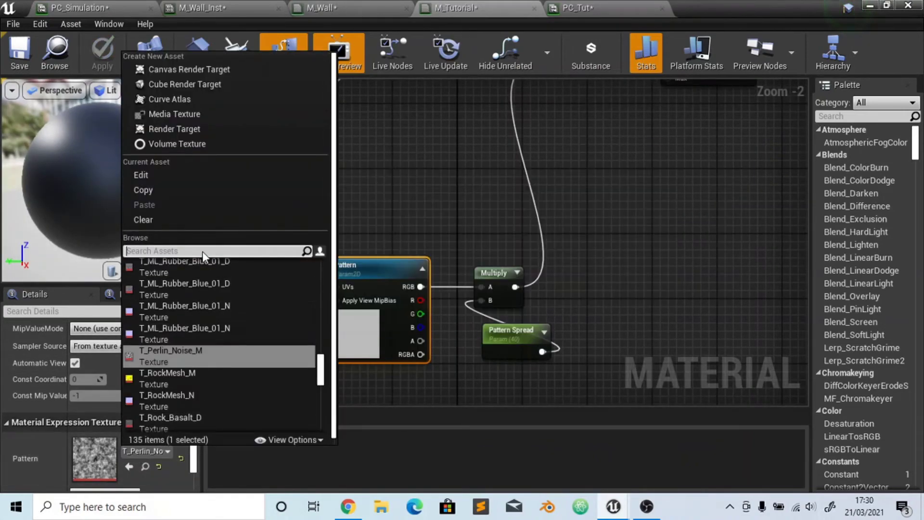
type("800")
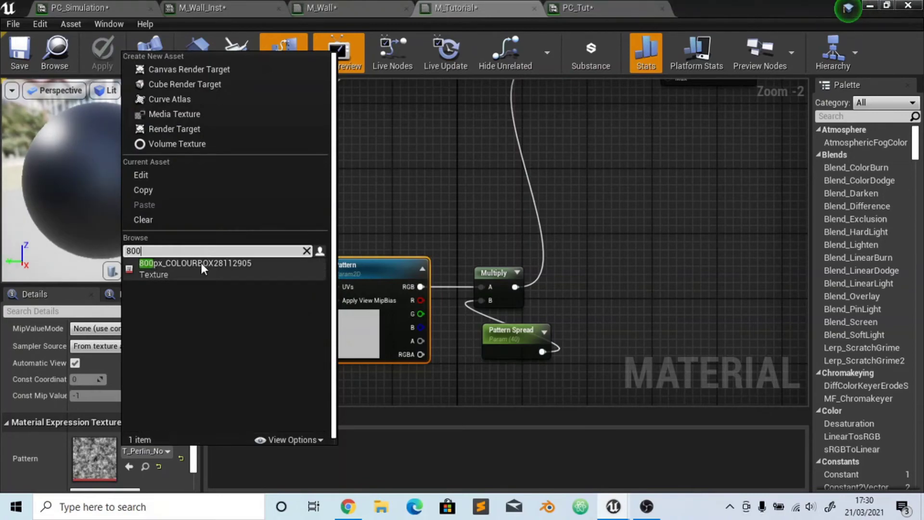
left_click(202, 263)
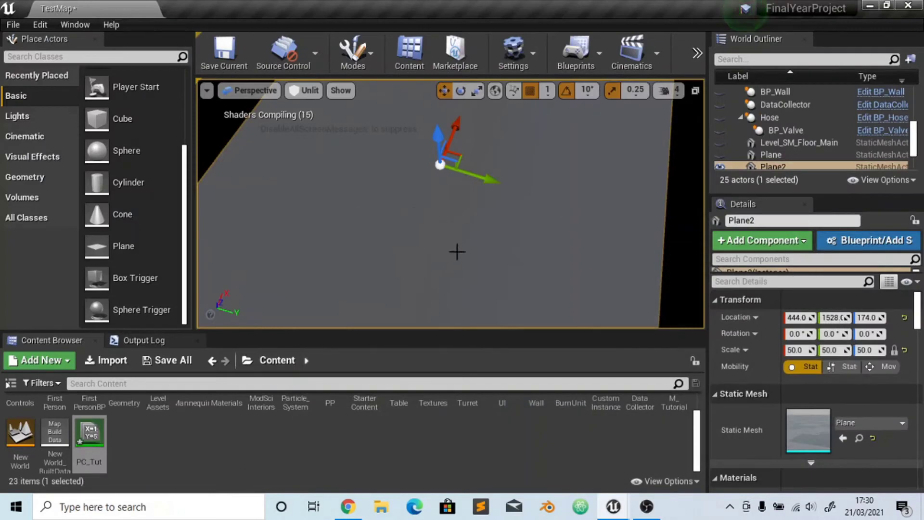
right_click_drag(457, 252, 457, 249)
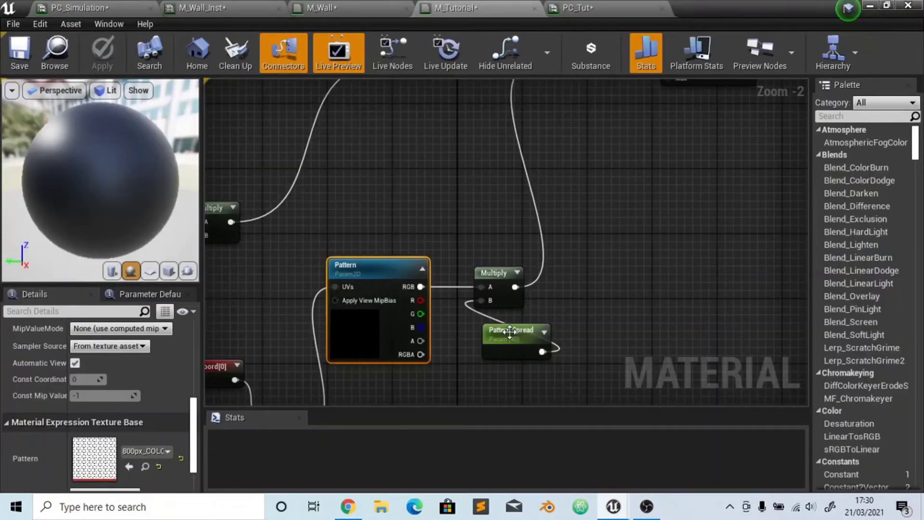
Set the UV offset parameter's default value to R 1 and G 1, and apply the material changes
right_click_drag(510, 332, 531, 267)
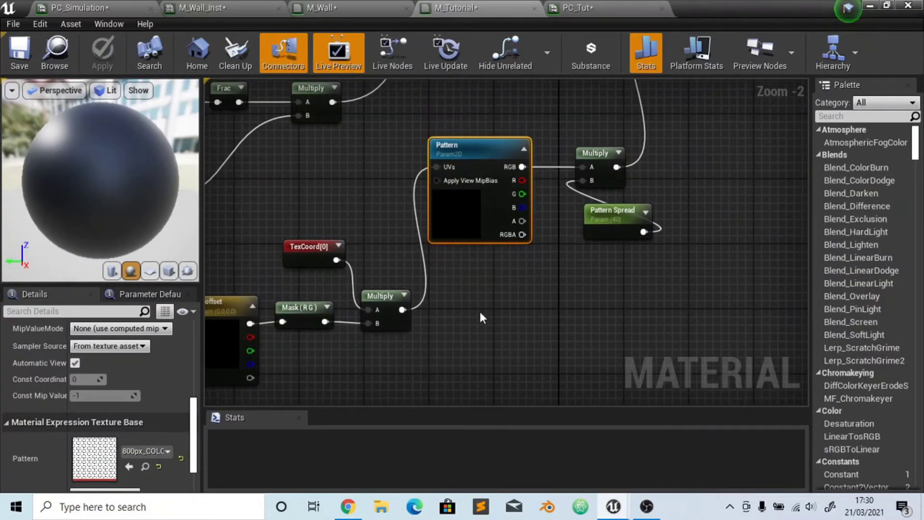
right_click_drag(481, 317, 502, 312)
scroll(562, 282, "down", 2)
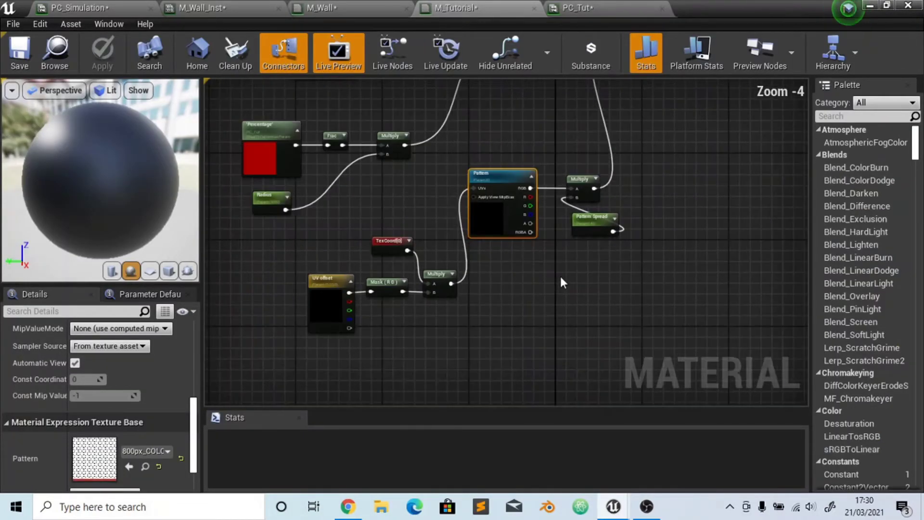
scroll(560, 277, "up", 2)
left_click(243, 315)
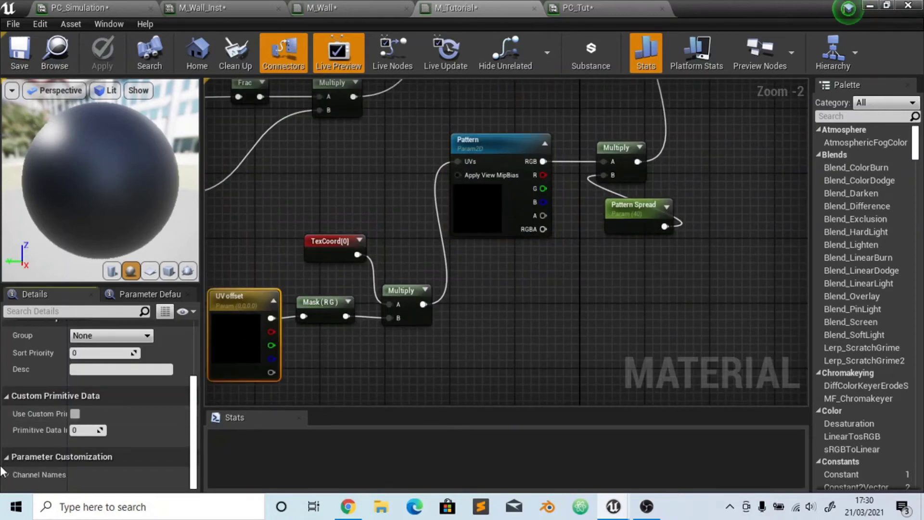
left_click_drag(195, 409, 195, 360)
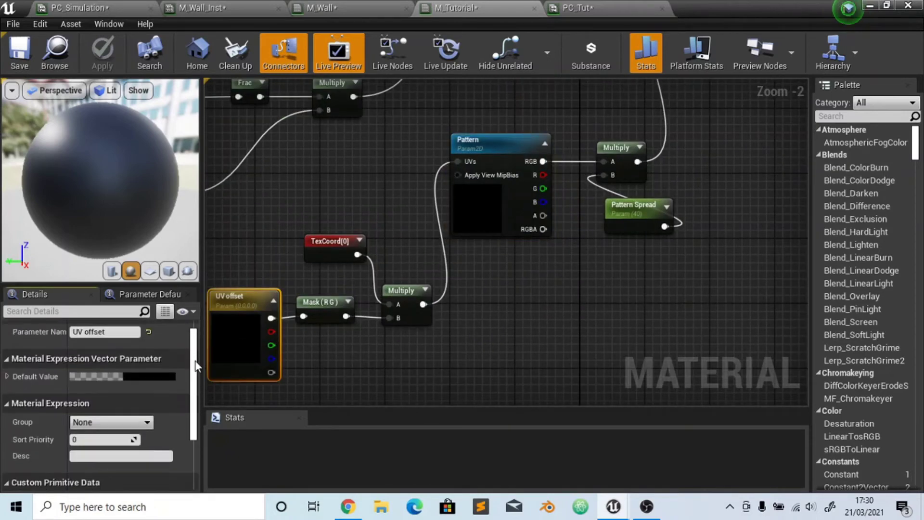
left_click(7, 380)
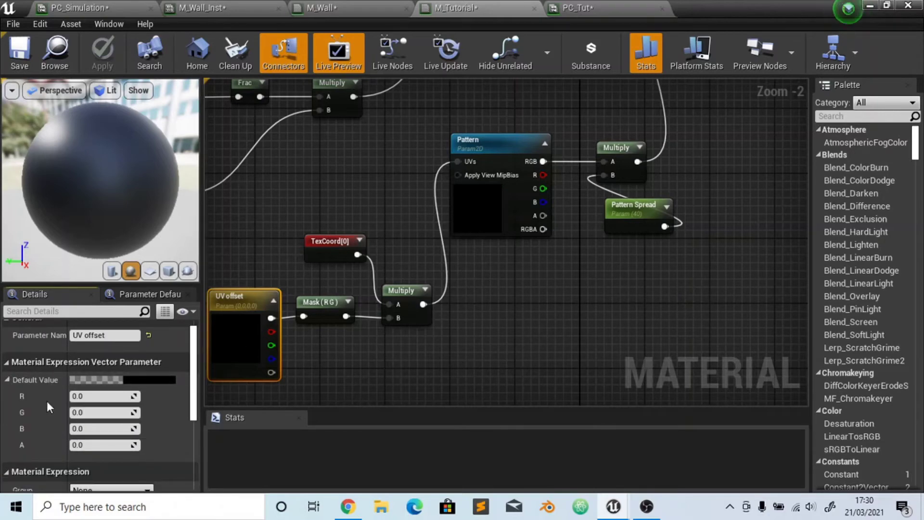
left_click(102, 396)
type("1")
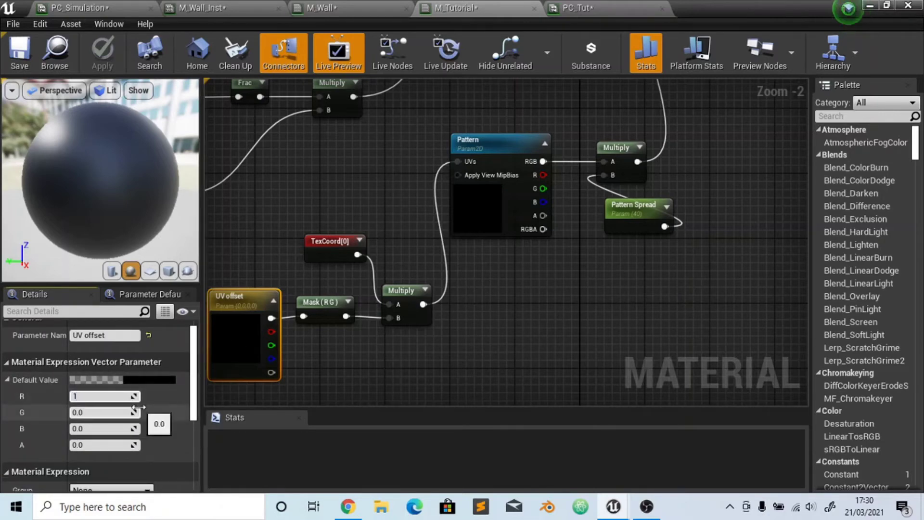
left_click(139, 410)
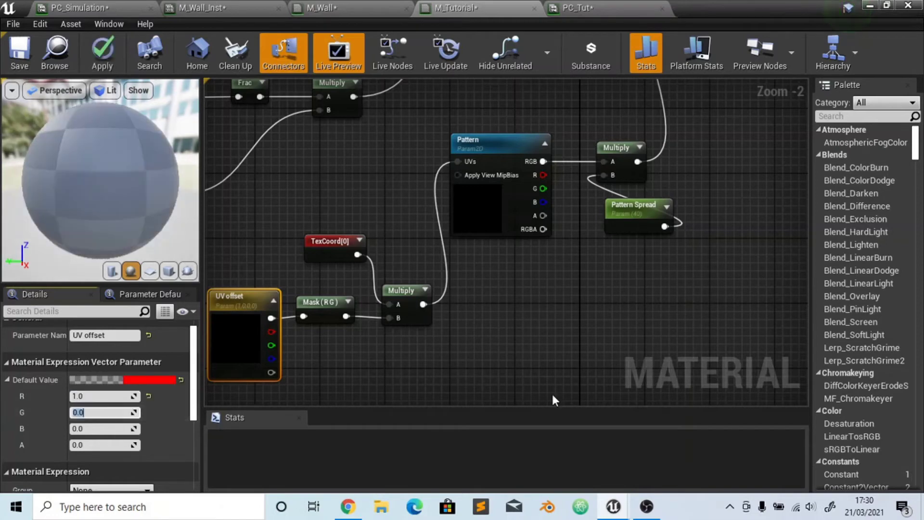
type("1")
key("Return")
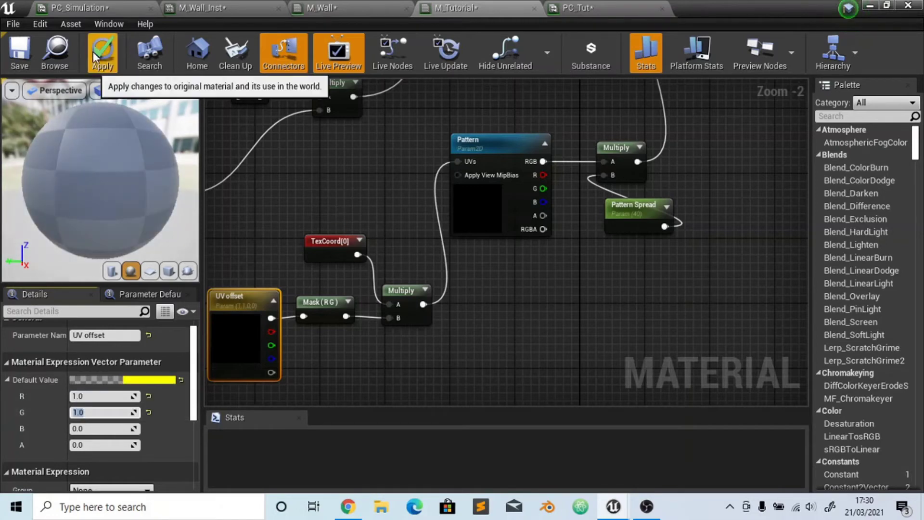
left_click(93, 51)
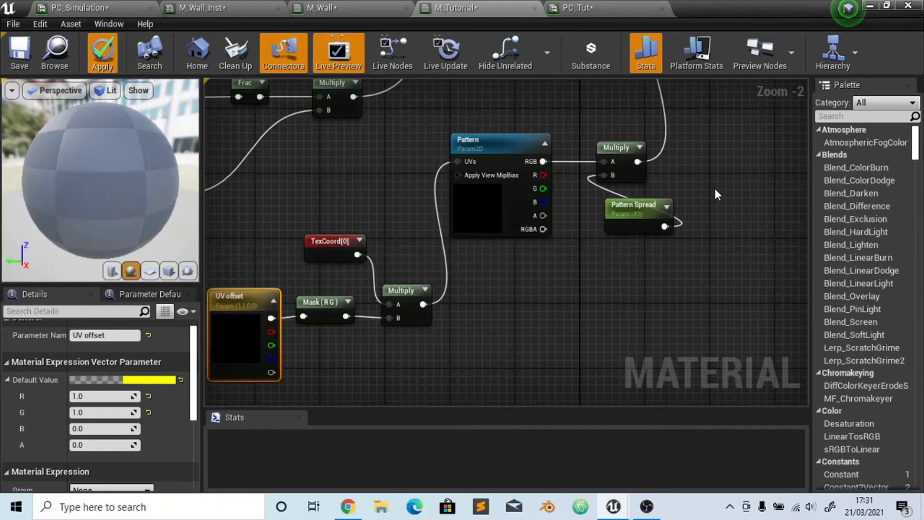
Set the Intensity parameter's default value to 10
right_click_drag(715, 194, 548, 459)
right_click_drag(635, 92, 529, 301)
left_click(565, 331)
left_click(113, 380)
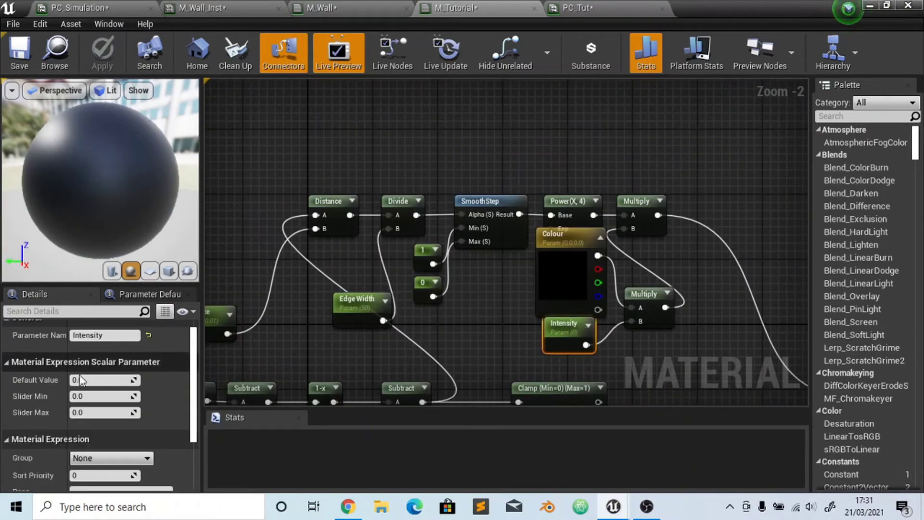
type("10")
key("Return")
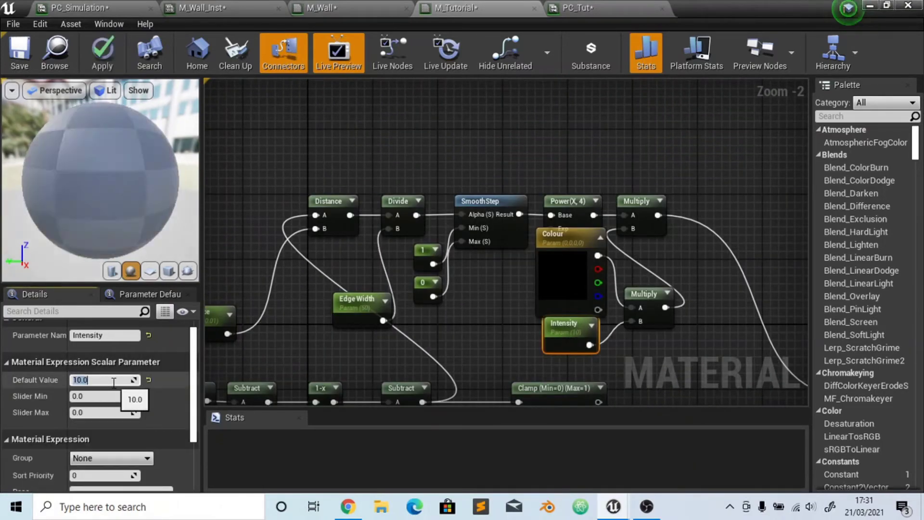
Set the blue channel of the Colour parameter's default value to 10 and apply the material changes
left_click(554, 308)
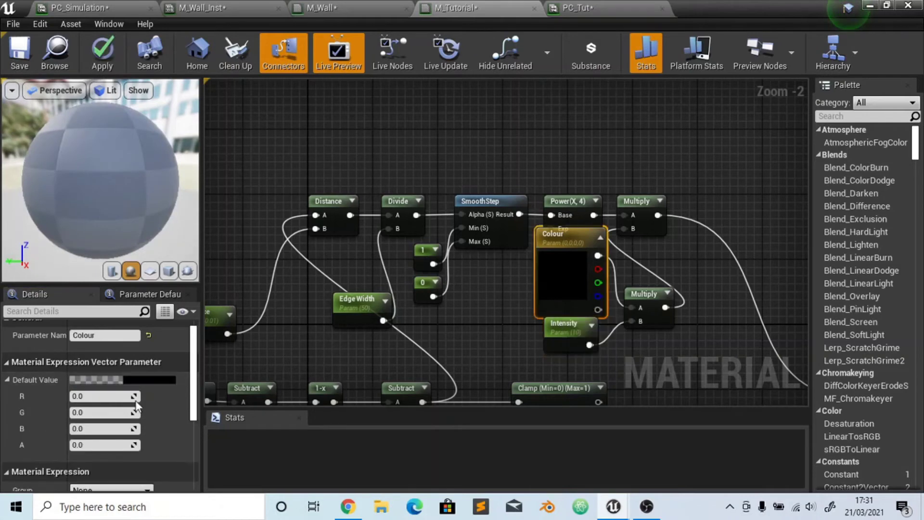
left_click(101, 429)
type("1")
key("Return")
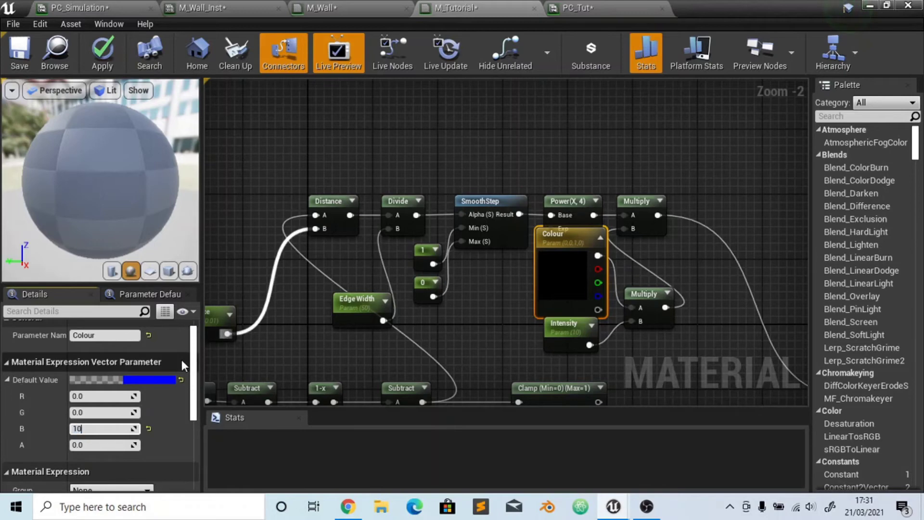
type("10")
key("Return")
left_click(102, 61)
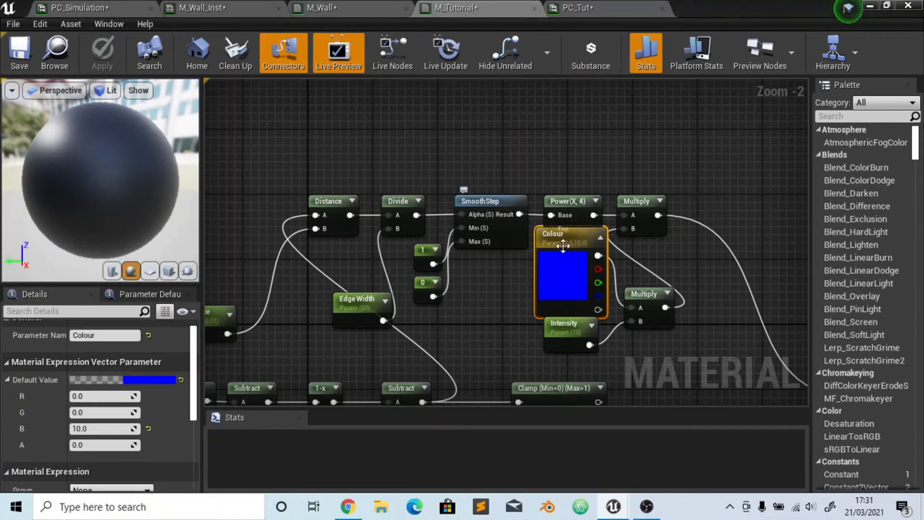
Switch to the M_Wall material and examine how Frac, Radius and Pattern Spread feed the nodes leading to its SphereMask
right_click_drag(727, 378, 685, 181)
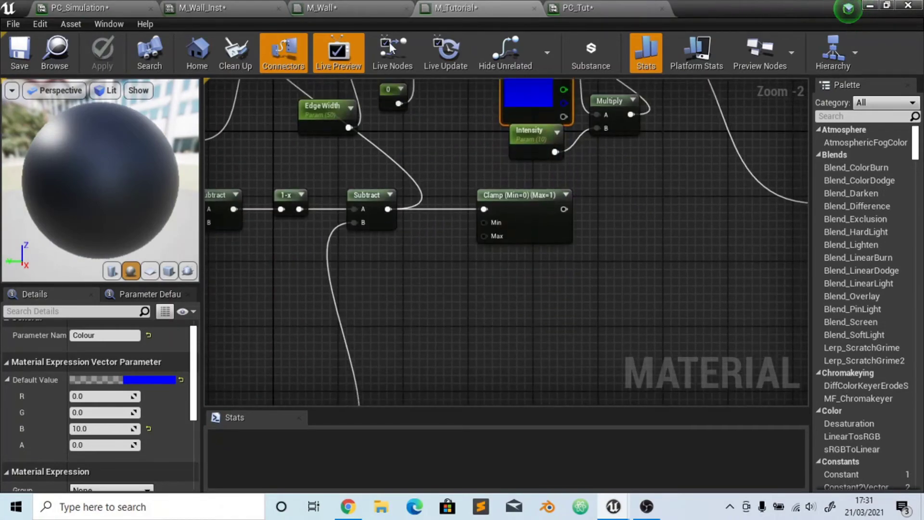
left_click(308, 6)
right_click_drag(496, 299, 539, 220)
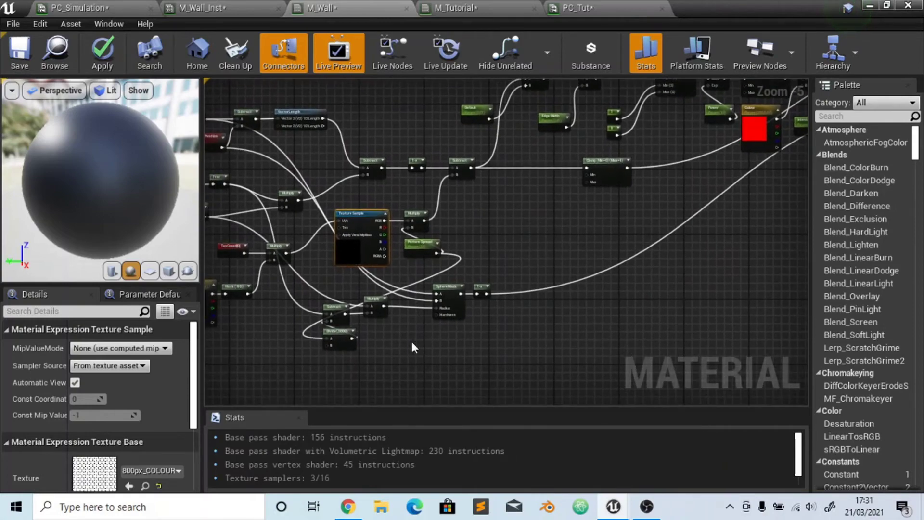
right_click_drag(465, 330, 586, 319)
scroll(586, 319, "up", 2)
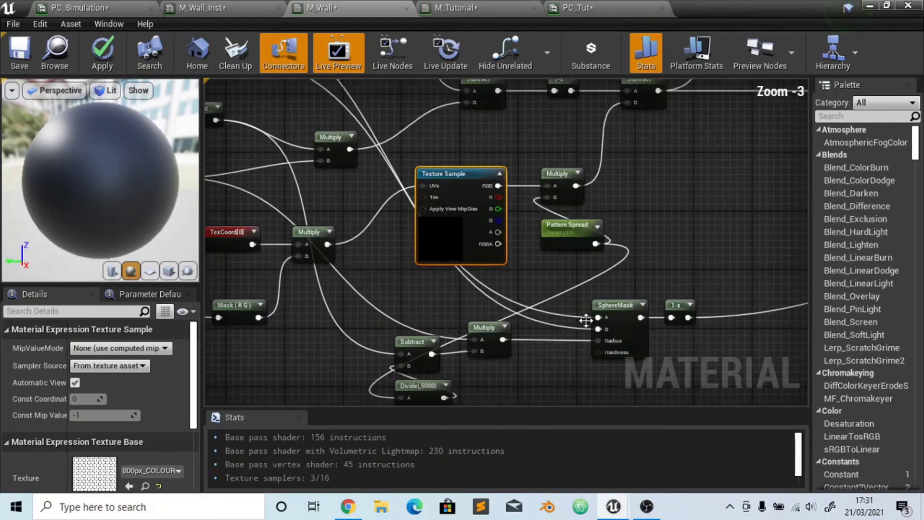
right_click_drag(426, 283, 507, 270)
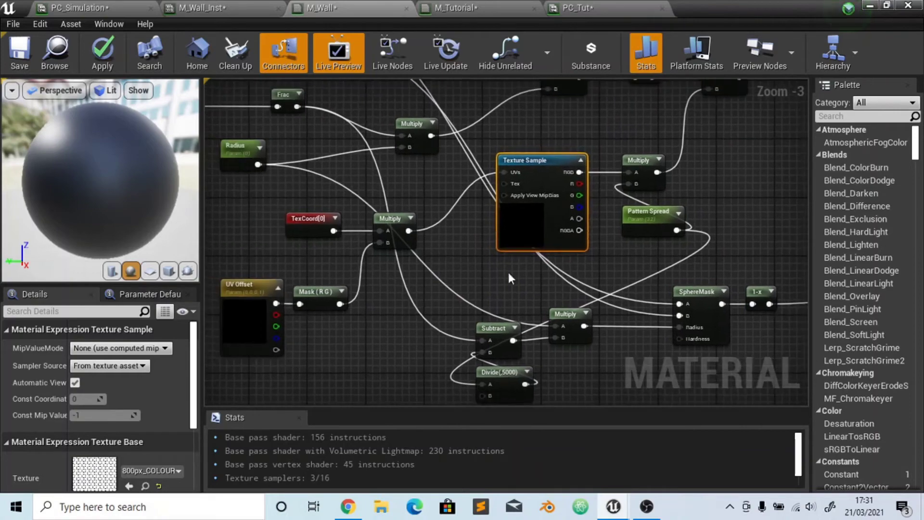
left_click(337, 133)
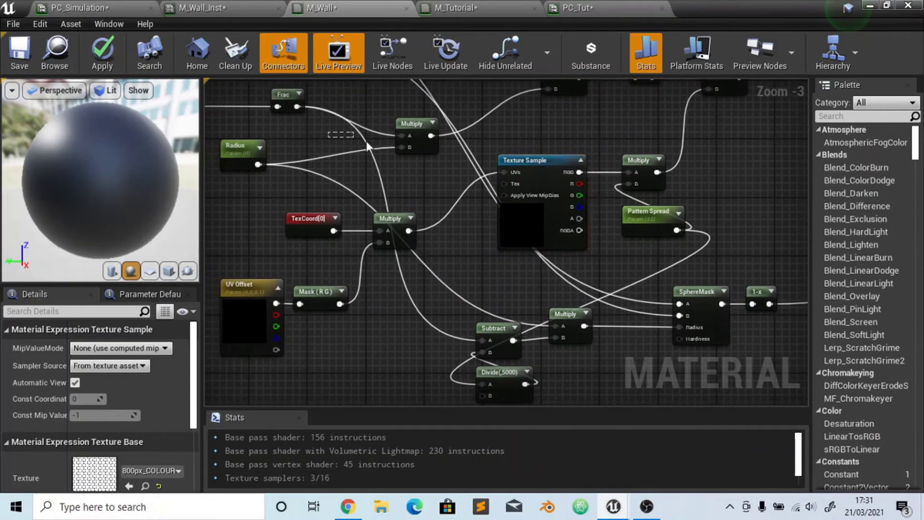
right_click_drag(366, 140, 424, 165)
right_click_drag(205, 130, 291, 140)
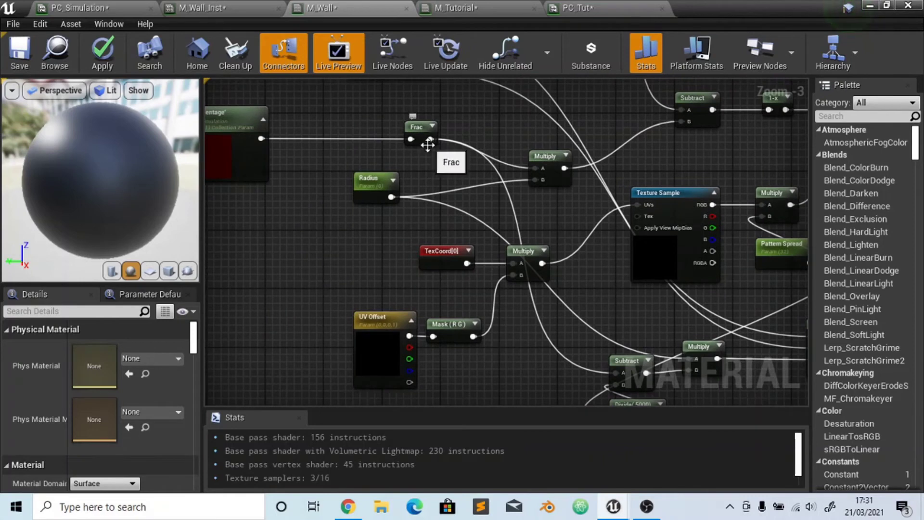
right_click_drag(577, 287, 461, 239)
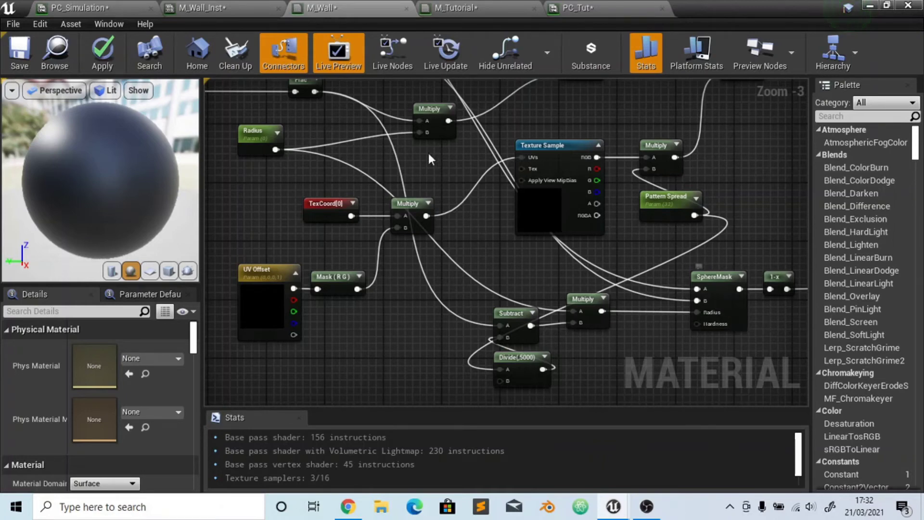
right_click_drag(481, 129, 499, 157)
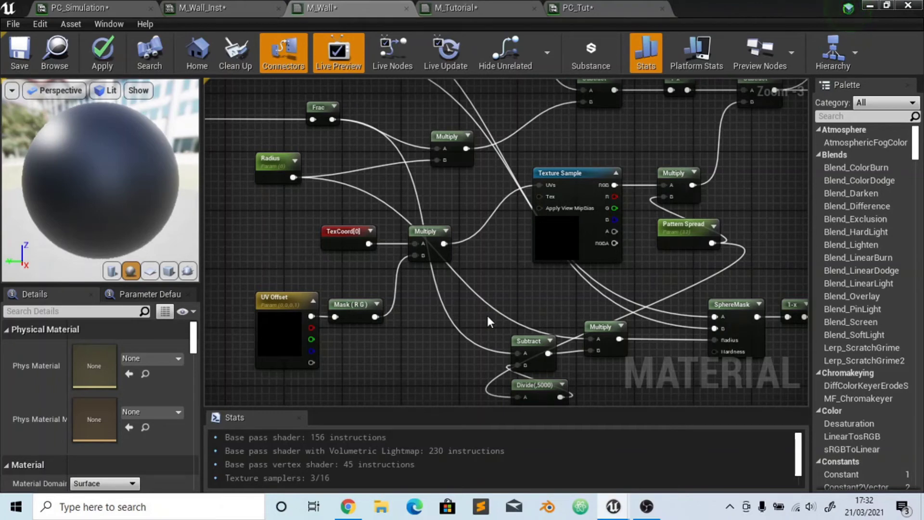
right_click_drag(488, 322, 561, 371)
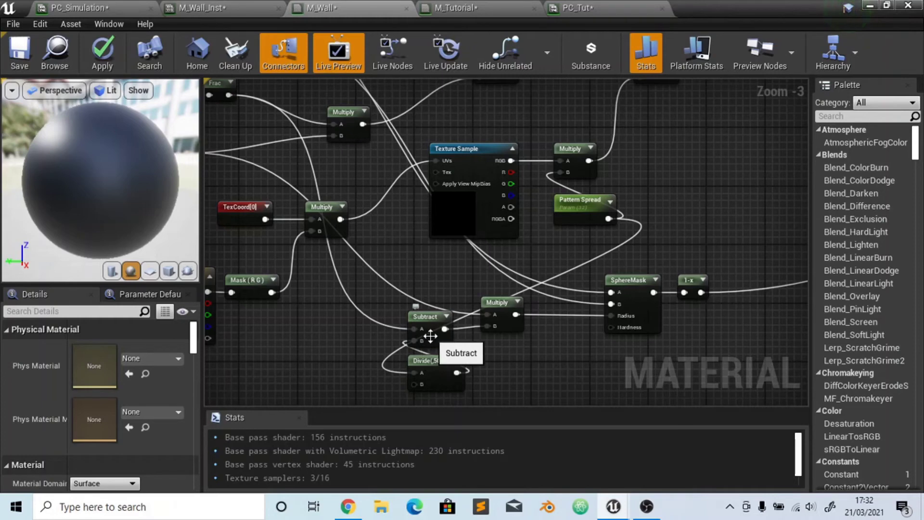
Move M_Wall's Divide node in front of the Subtract node and review the connections into SphereMask
left_click_drag(440, 372, 347, 343)
right_click_drag(519, 388, 565, 382)
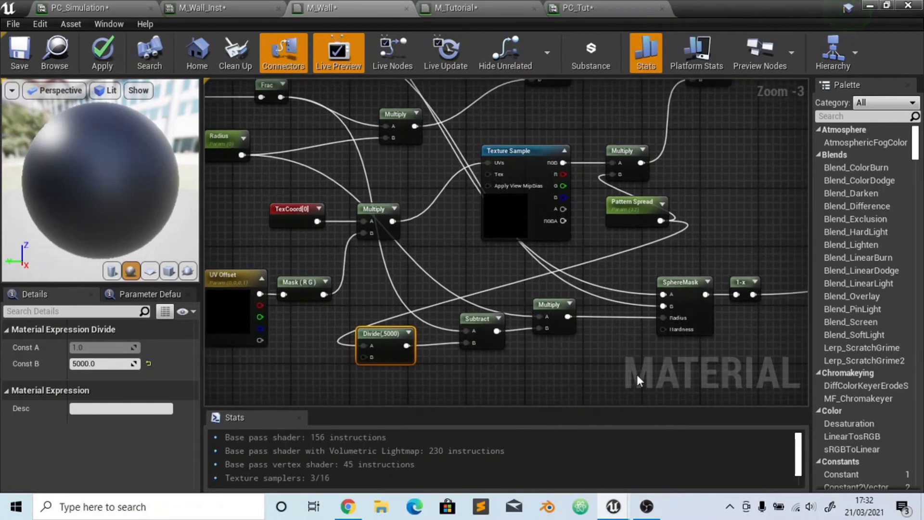
right_click_drag(638, 375, 597, 358)
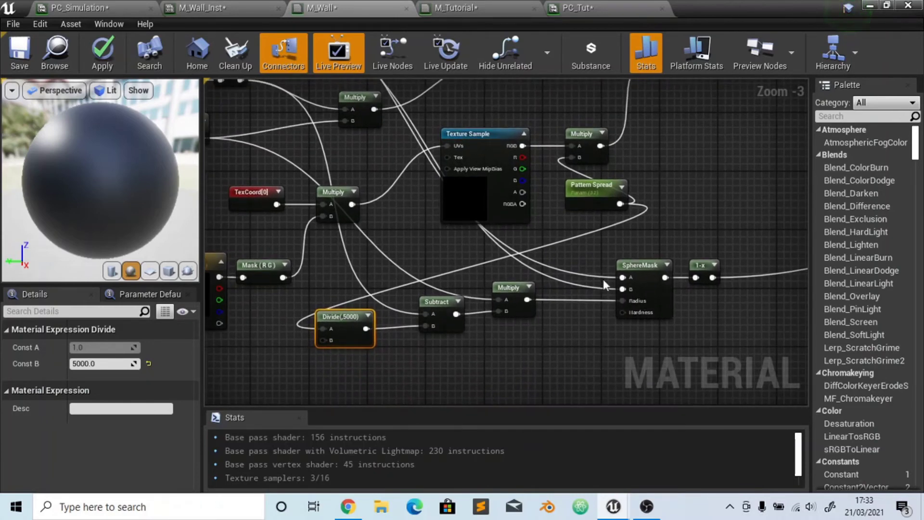
right_click_drag(603, 279, 661, 388)
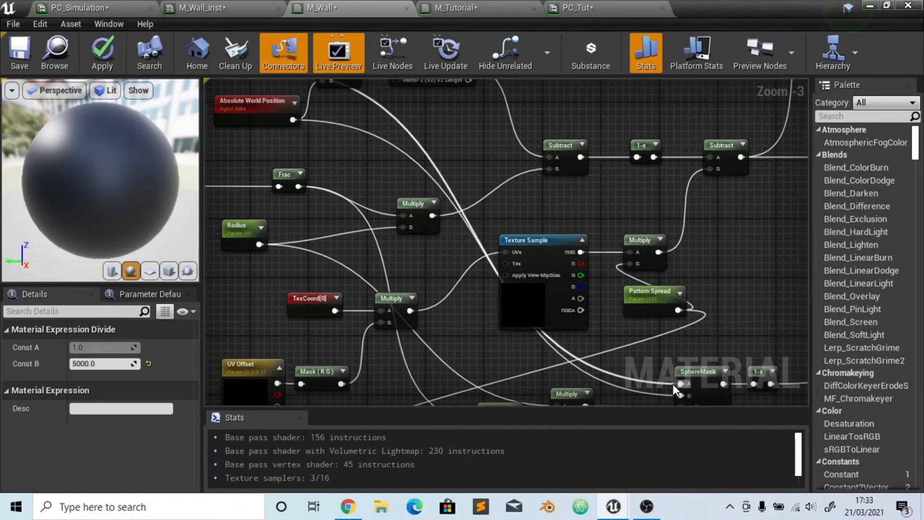
right_click_drag(611, 249, 619, 307)
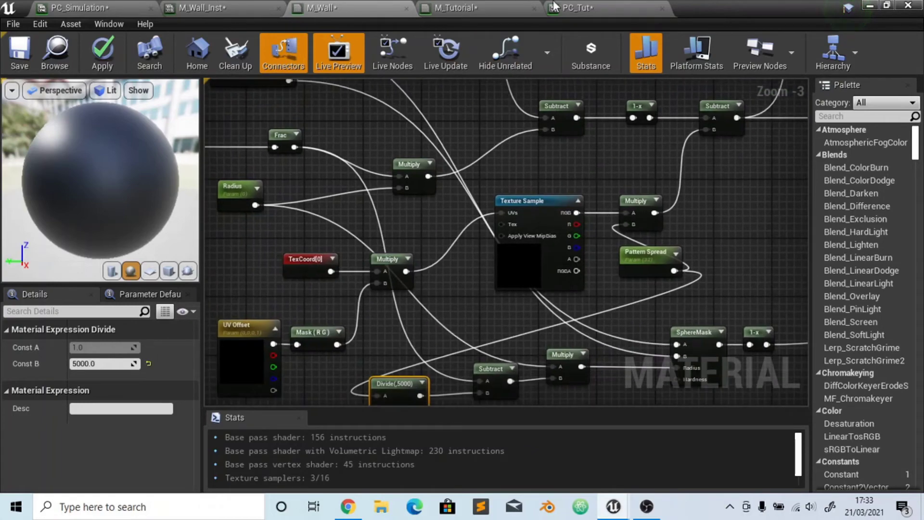
Return to M_Tutorial and add a SphereMask node in the free space above the Pattern texture node
left_click(475, 8)
scroll(523, 258, "down", 3)
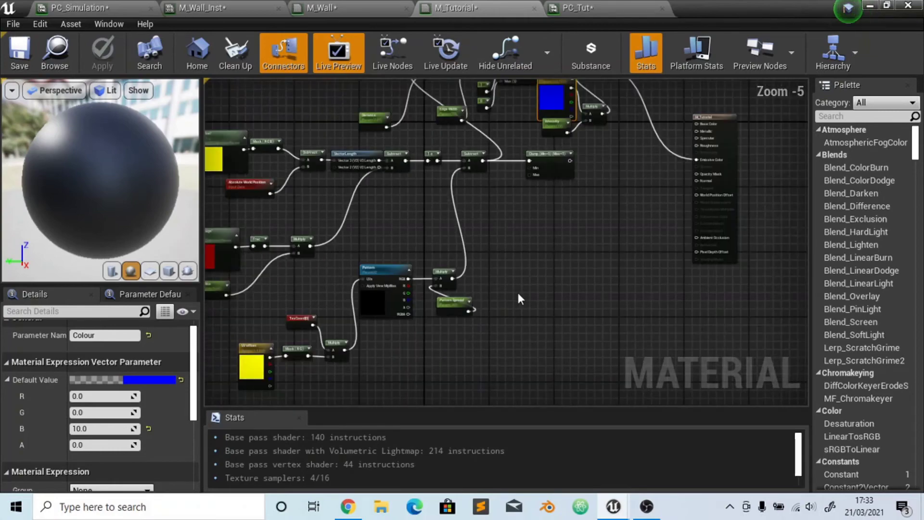
right_click_drag(518, 293, 484, 300)
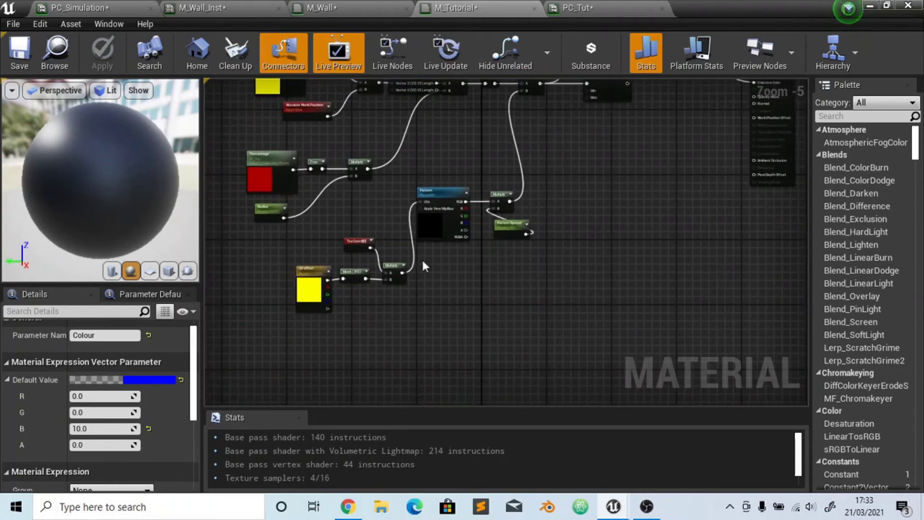
right_click_drag(423, 262, 507, 264)
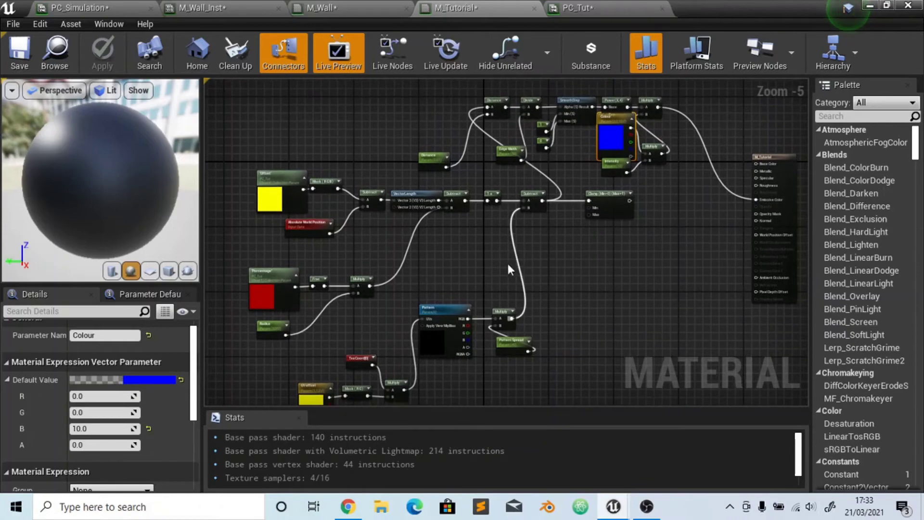
right_click(457, 251)
type("spj")
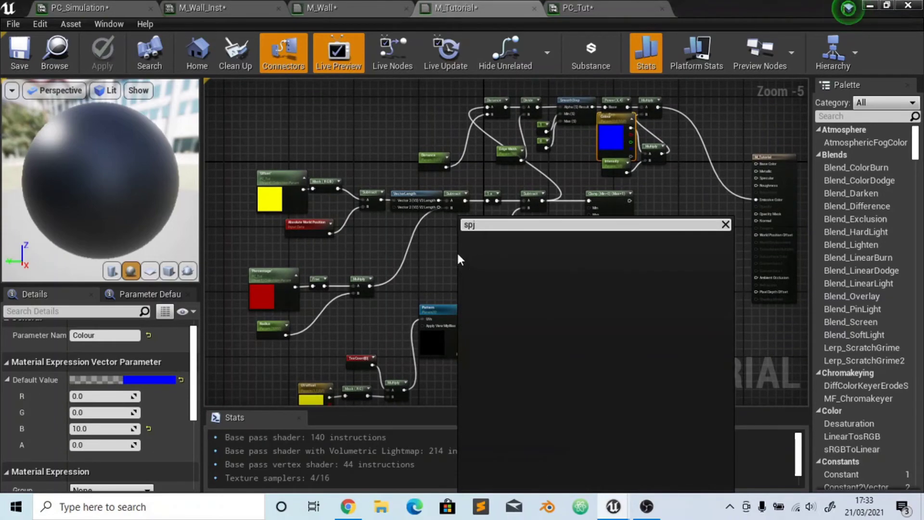
key("BackSpace")
type("here")
key("Return")
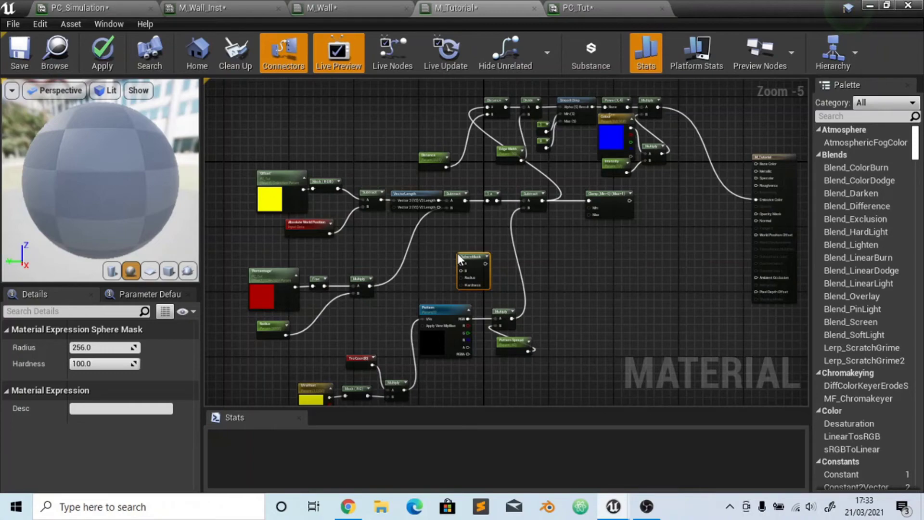
Connect the Offset's Mask (R G B) output to SphereMask's A input and Absolute World Position to its B input
scroll(453, 286, "up", 1)
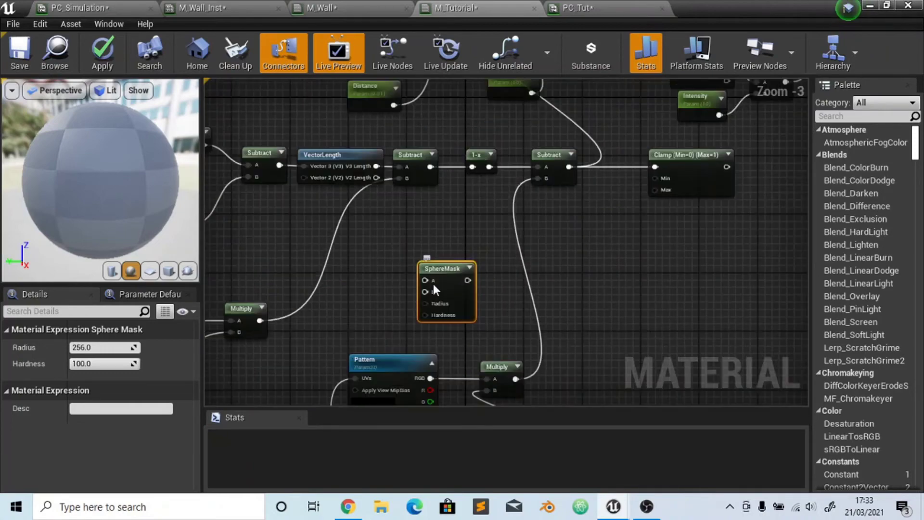
left_click_drag(433, 284, 280, 144)
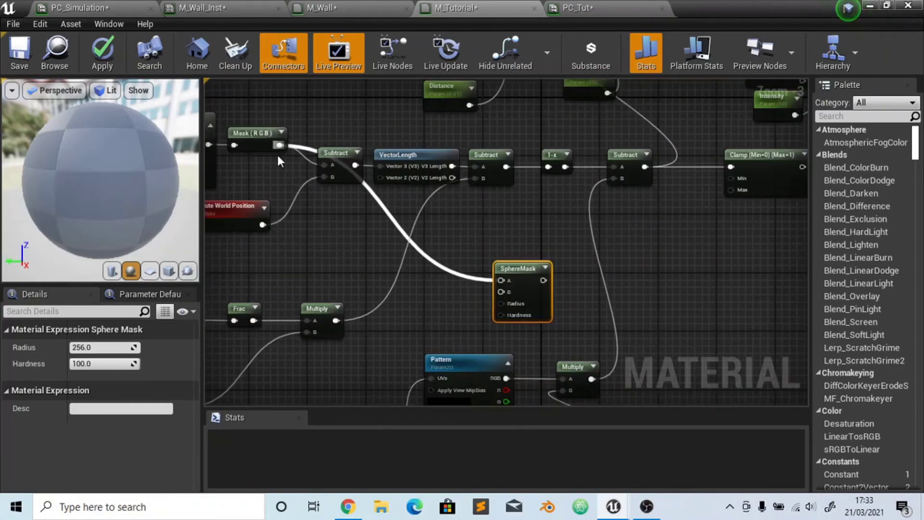
left_click_drag(263, 225, 504, 293)
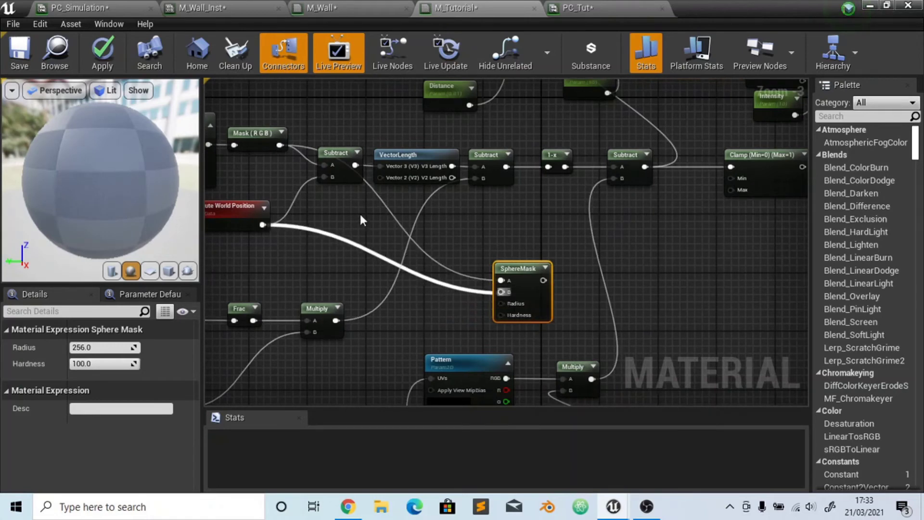
right_click_drag(313, 187, 393, 199)
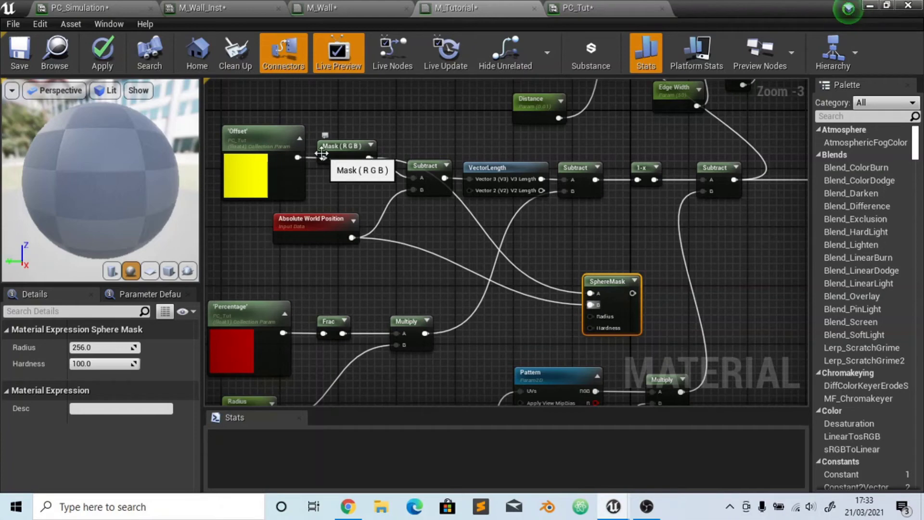
right_click_drag(543, 312, 560, 280)
Check in the M_Wall material which nodes follow the Frac output on the way to SphereMask's radius
left_click_drag(362, 303, 403, 369)
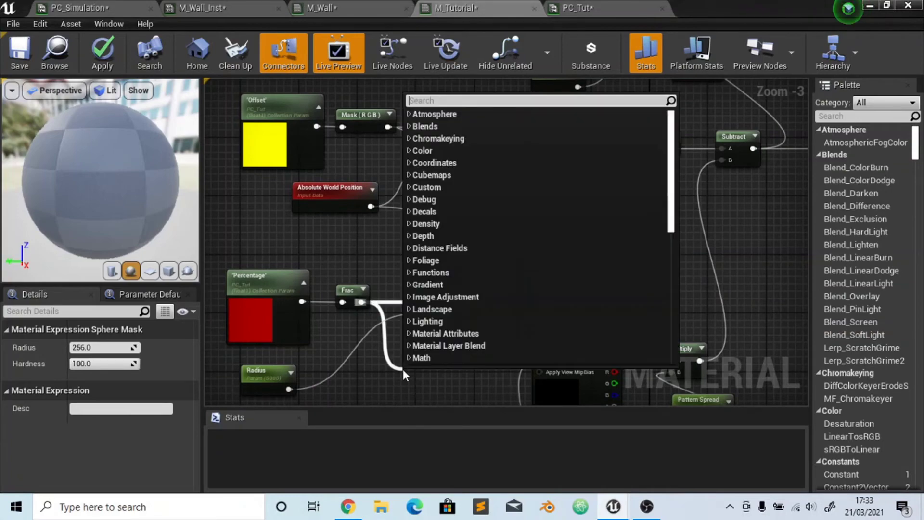
left_click(327, 8)
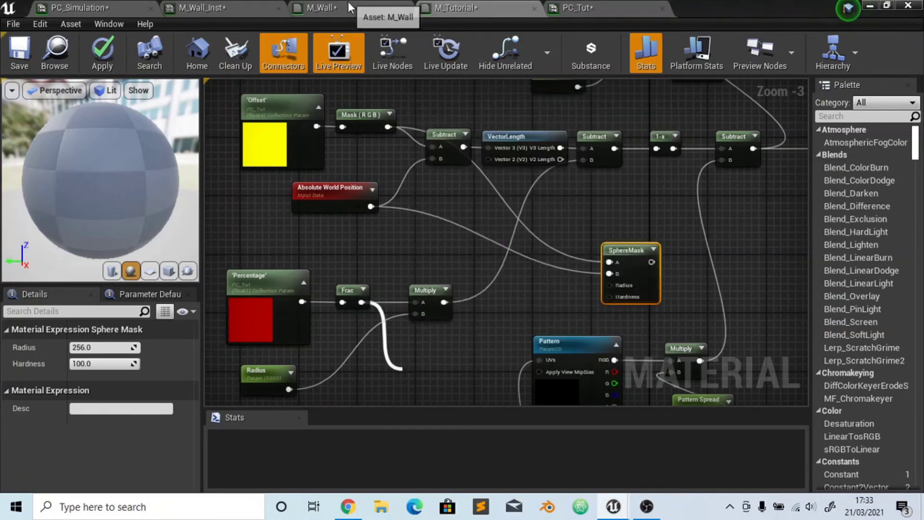
left_click(328, 8)
right_click_drag(452, 343, 451, 333)
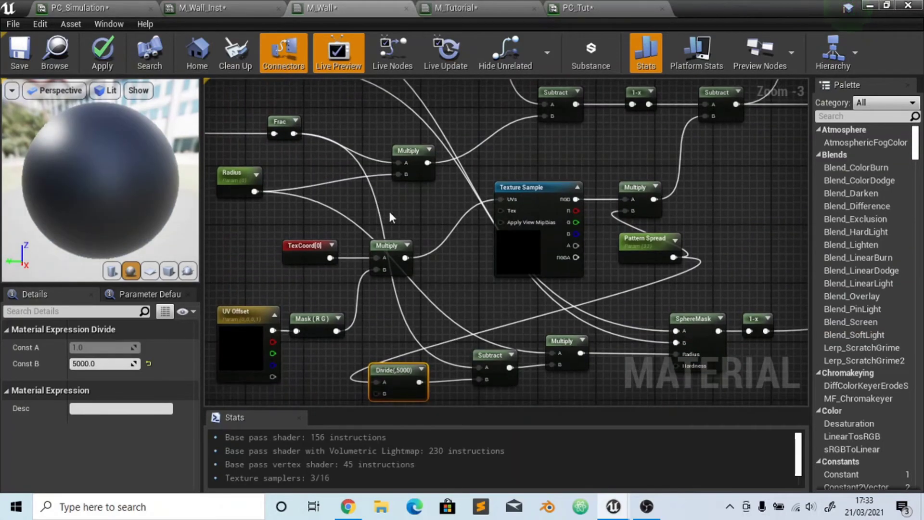
Back in M_Tutorial, add a Subtract node below the Multiply node with its A input fed by Frac
left_click(453, 8)
left_click_drag(361, 302, 415, 348)
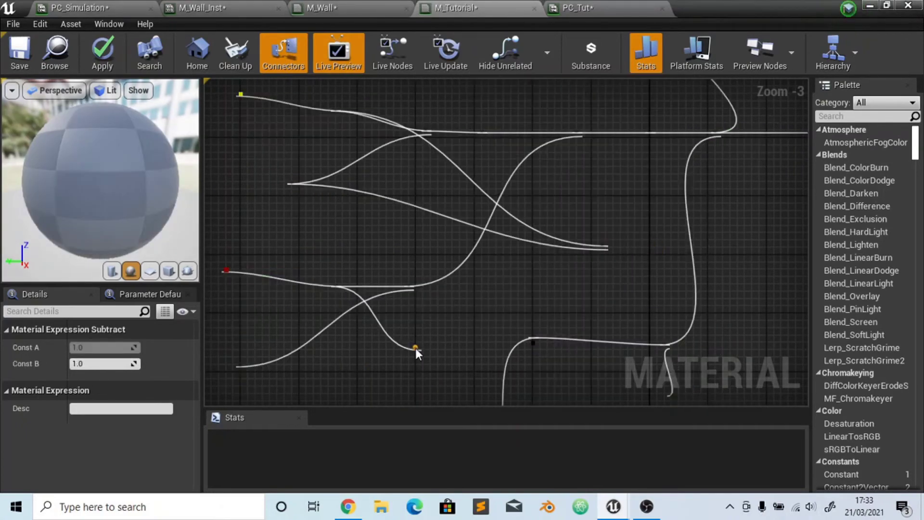
left_click(463, 308)
right_click_drag(464, 307, 460, 244)
Feed Pattern Spread through a new Divide node with Const B 5000 into Subtract's B input, and connect Subtract to SphereMask's Radius
left_click_drag(720, 353, 362, 321)
type("div")
key("Return")
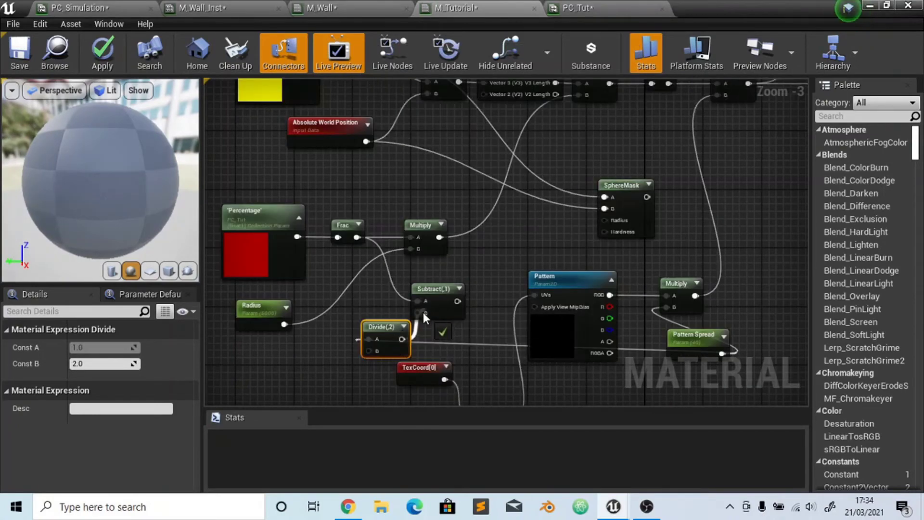
left_click(111, 362)
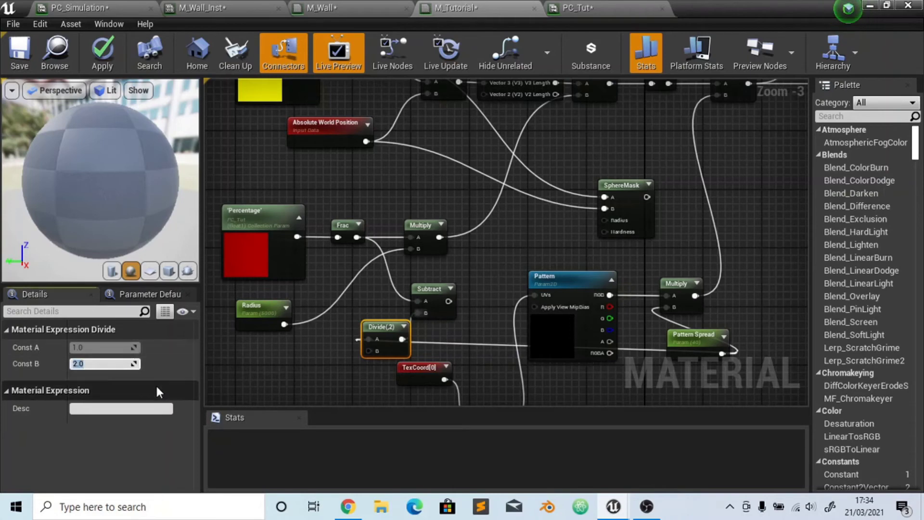
type("5000")
key("Return")
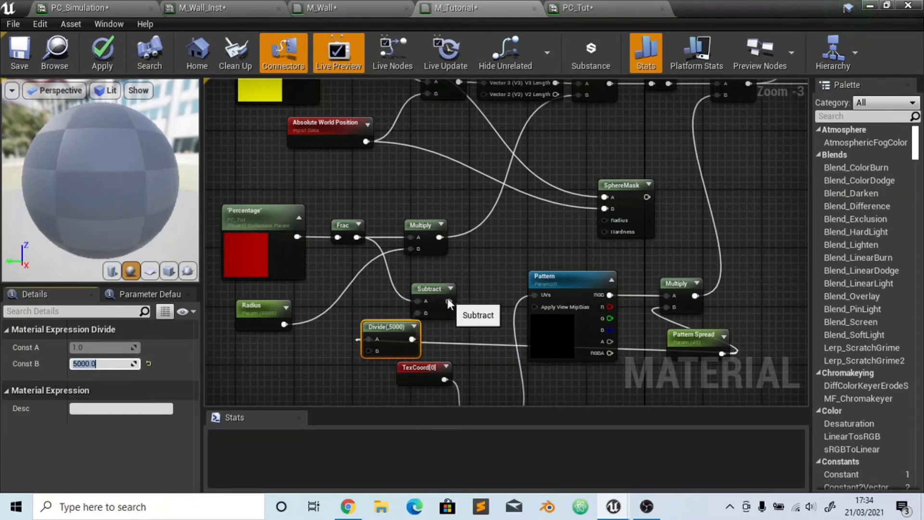
left_click_drag(449, 301, 598, 219)
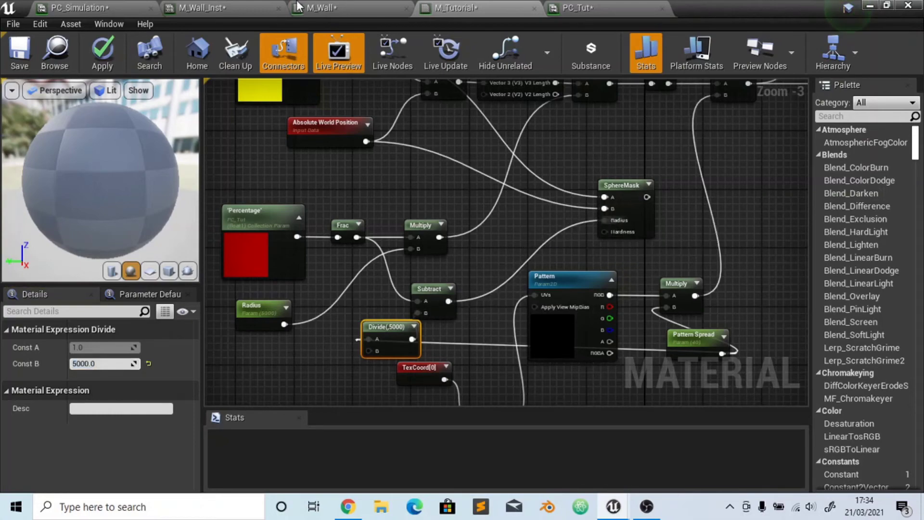
Check in M_Wall how the Subtract and Radius nodes are combined on the way to SphereMask's Radius input
left_click(300, 6)
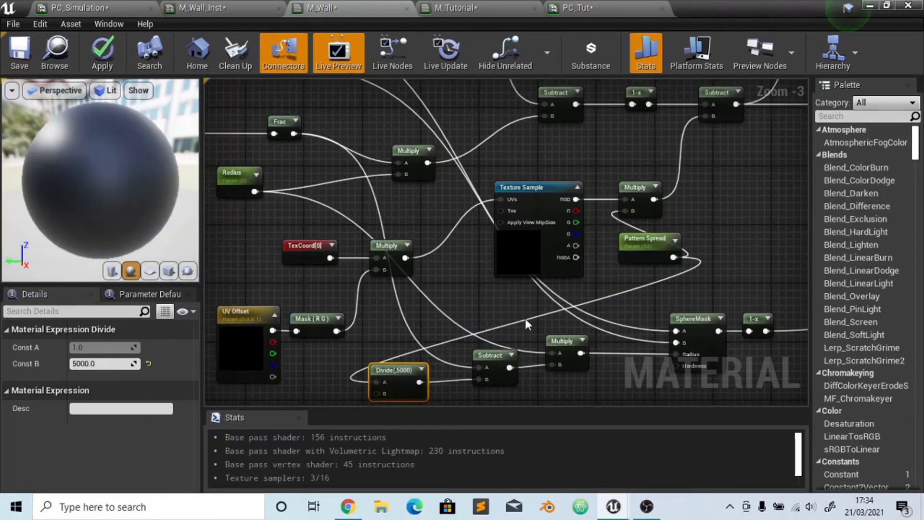
left_click(477, 6)
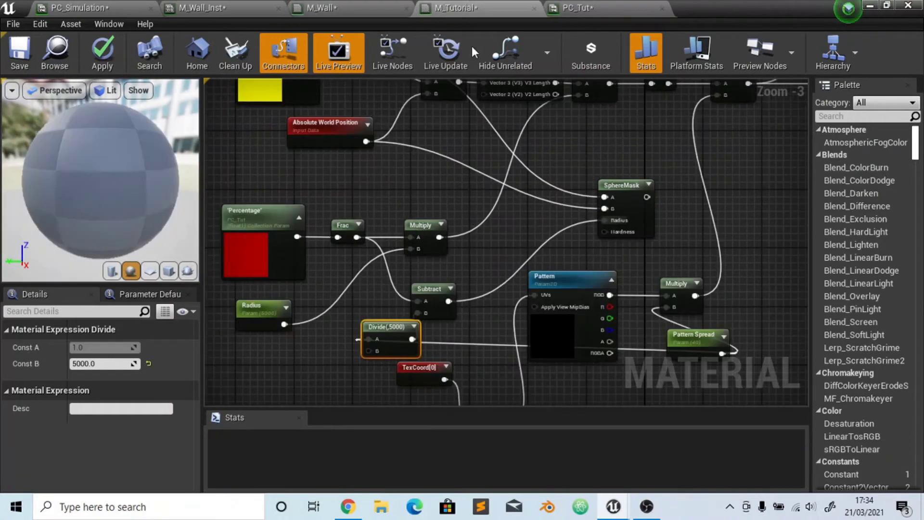
left_click(356, 6)
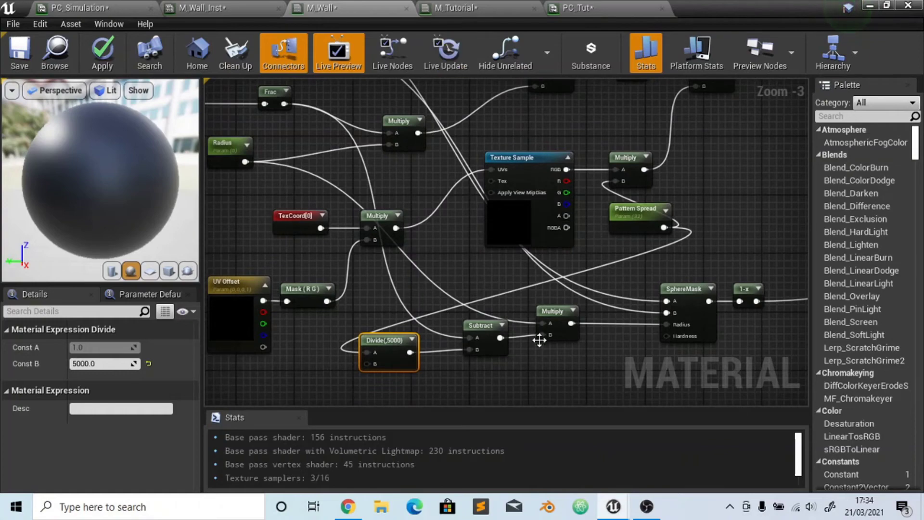
right_click_drag(375, 175, 427, 182)
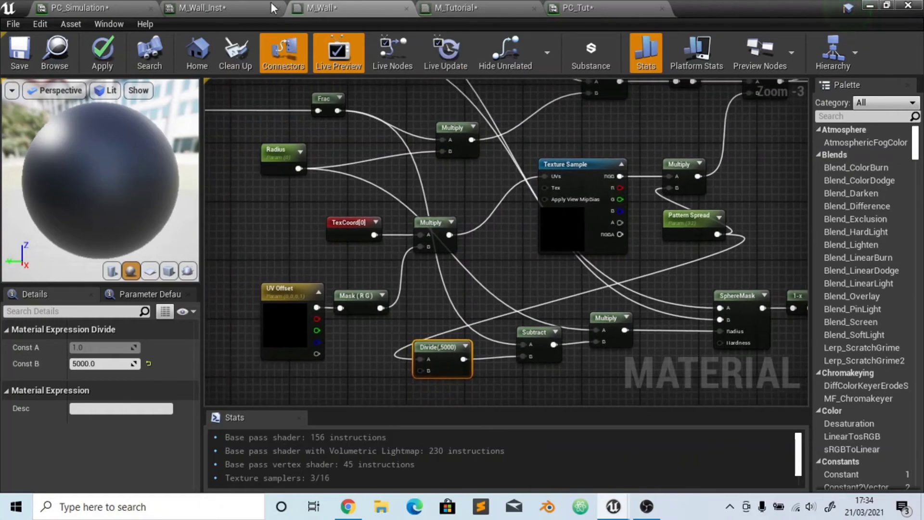
left_click(467, 7)
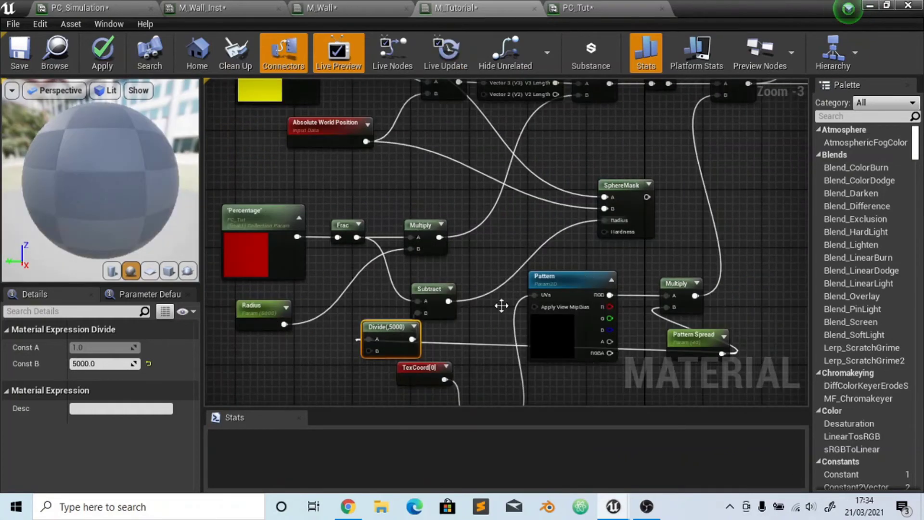
In M_Tutorial, add a Multiply node combining Radius with the Subtract result and connect its output to SphereMask's Radius
left_click_drag(388, 313, 439, 311)
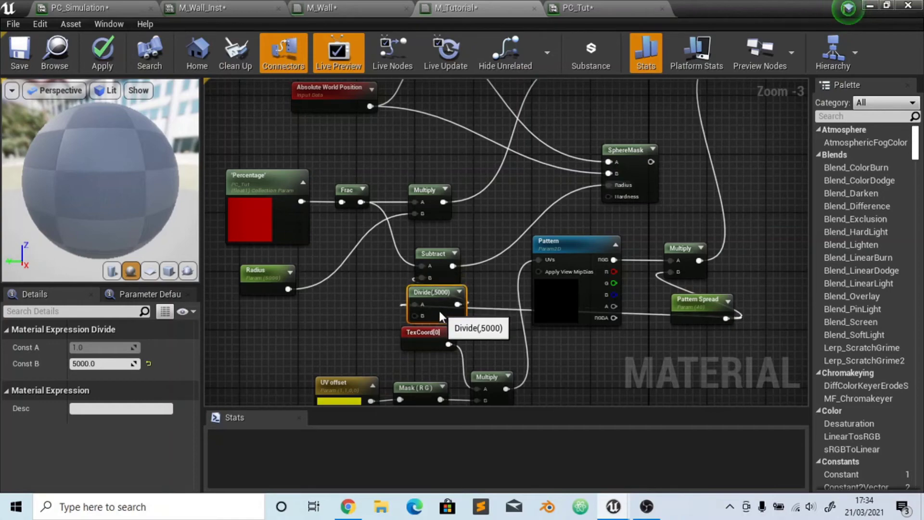
left_click_drag(451, 265, 288, 289)
key("Escape")
left_click_drag(498, 231, 463, 224)
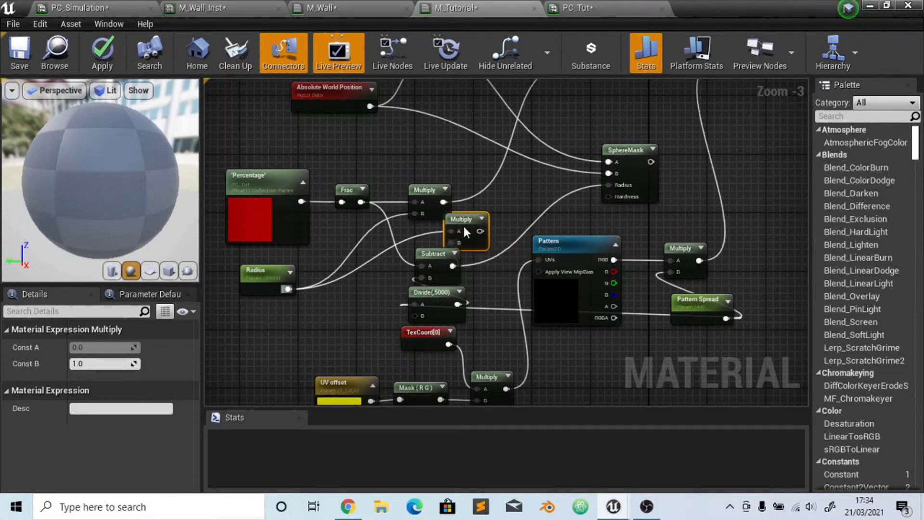
left_click_drag(572, 192, 611, 185)
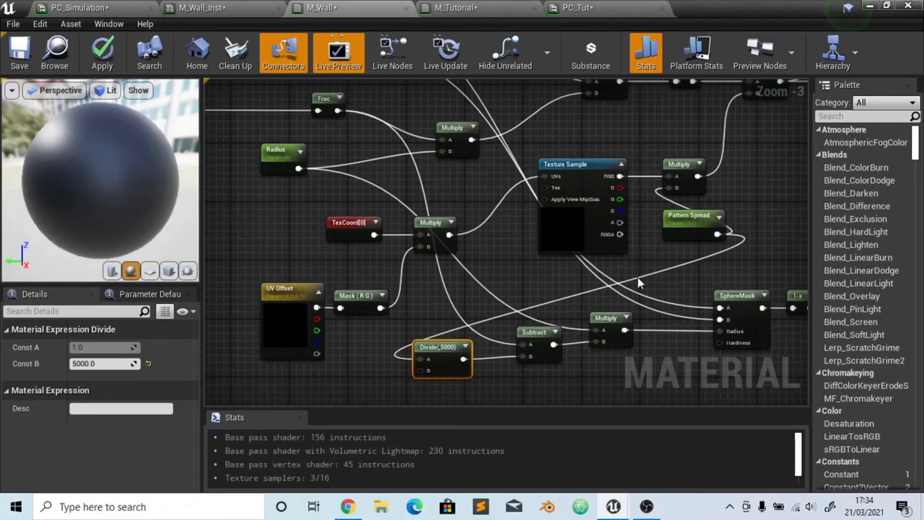
right_click_drag(631, 114, 556, 101)
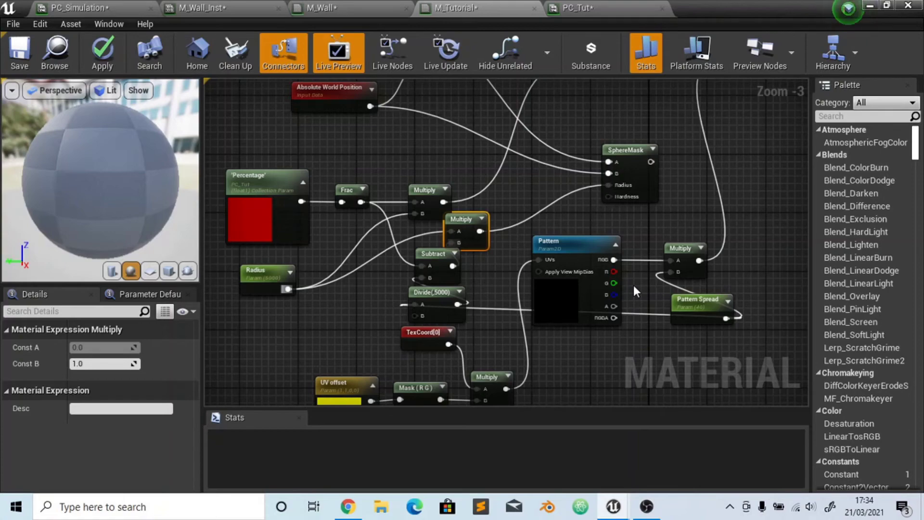
Check in M_Wall which node follows SphereMask's output
right_click_drag(634, 287, 508, 289)
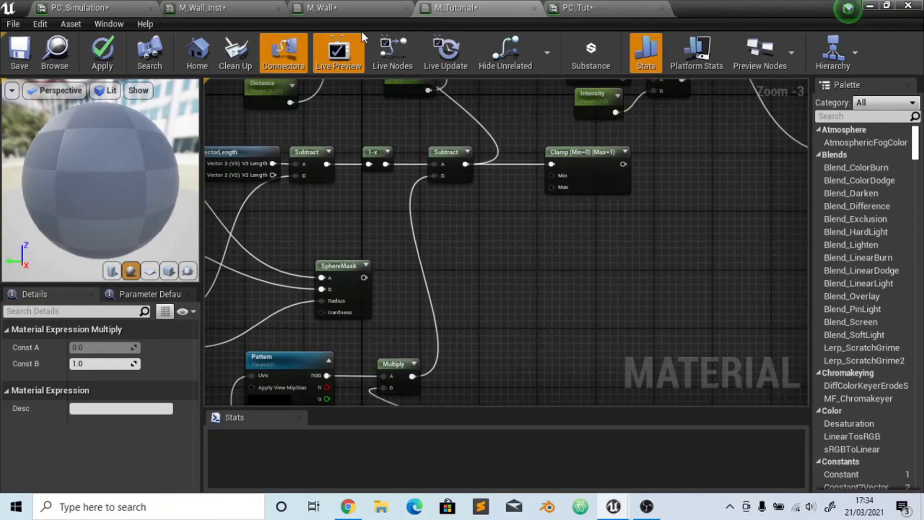
left_click(359, 7)
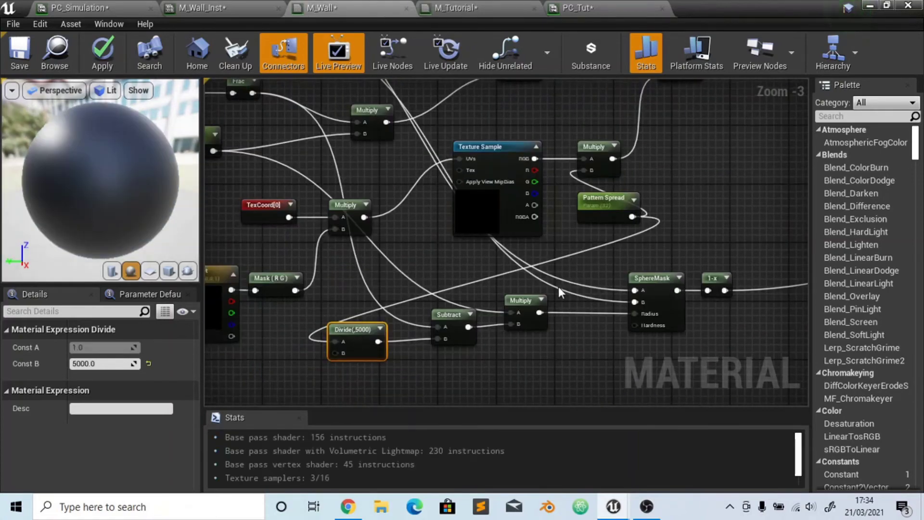
right_click(479, 197)
left_click(455, 7)
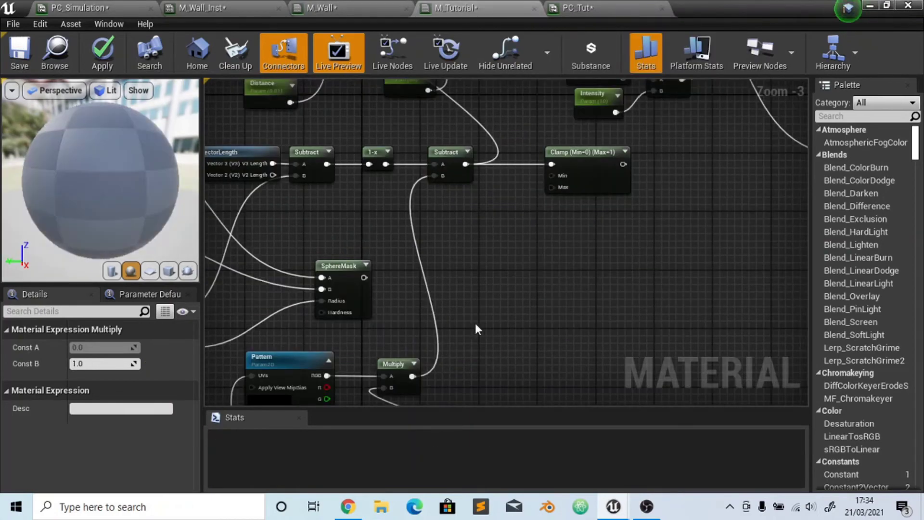
Back in M_Tutorial, add a 1-x node fed by SphereMask's output and connect it to the material's Opacity Mask
left_click_drag(361, 279, 453, 284)
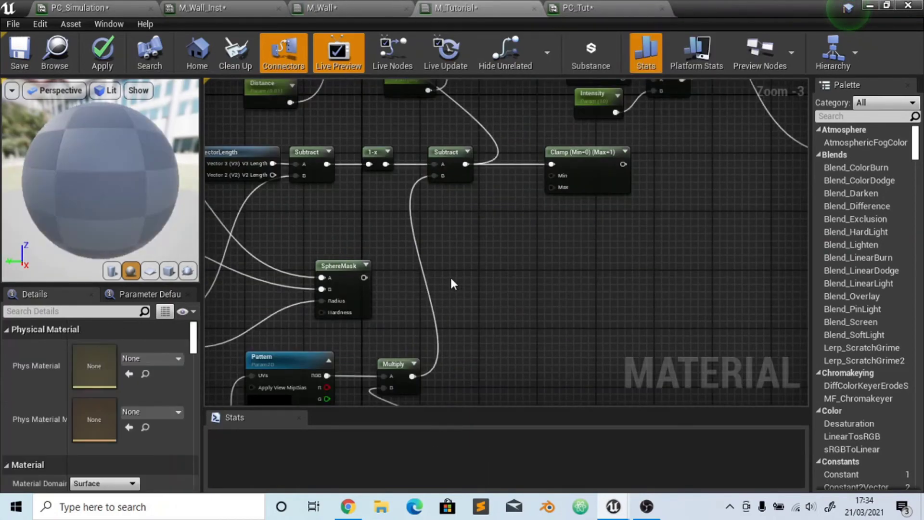
right_click(410, 281)
type("1-x")
key("Return")
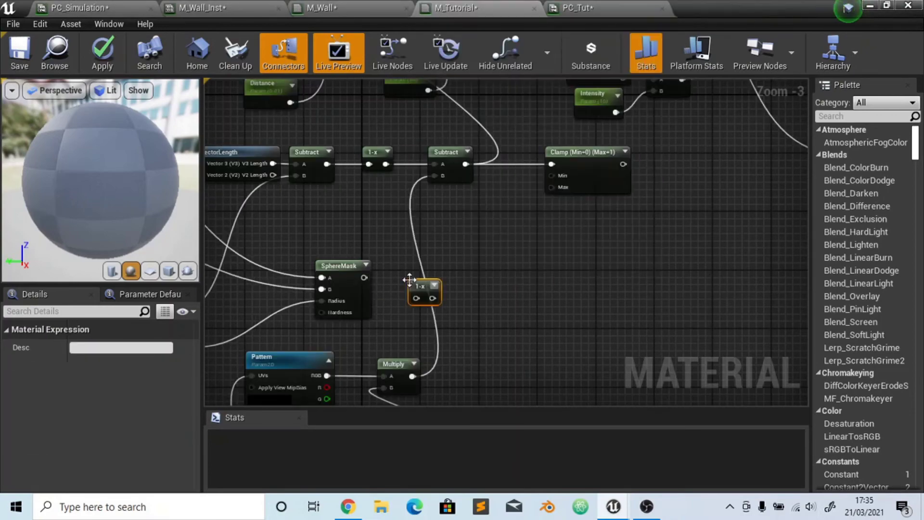
left_click_drag(364, 277, 427, 271)
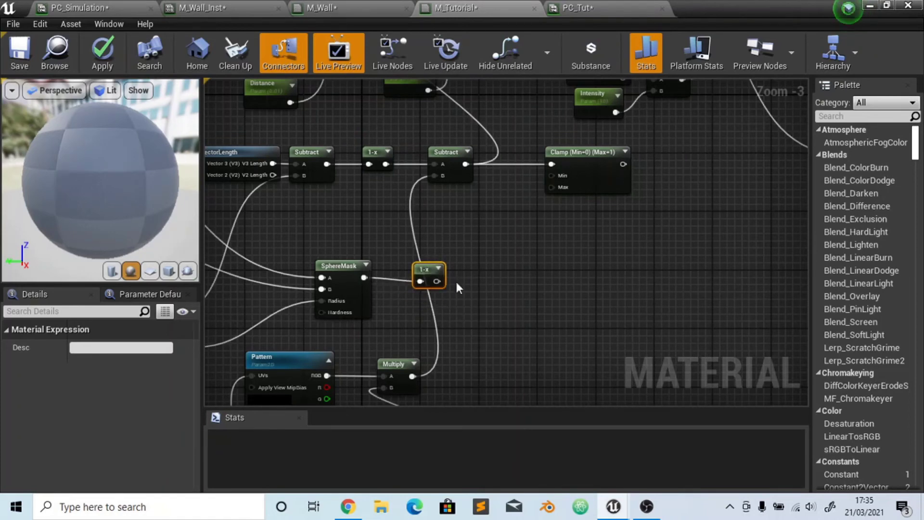
left_click_drag(437, 282, 718, 180)
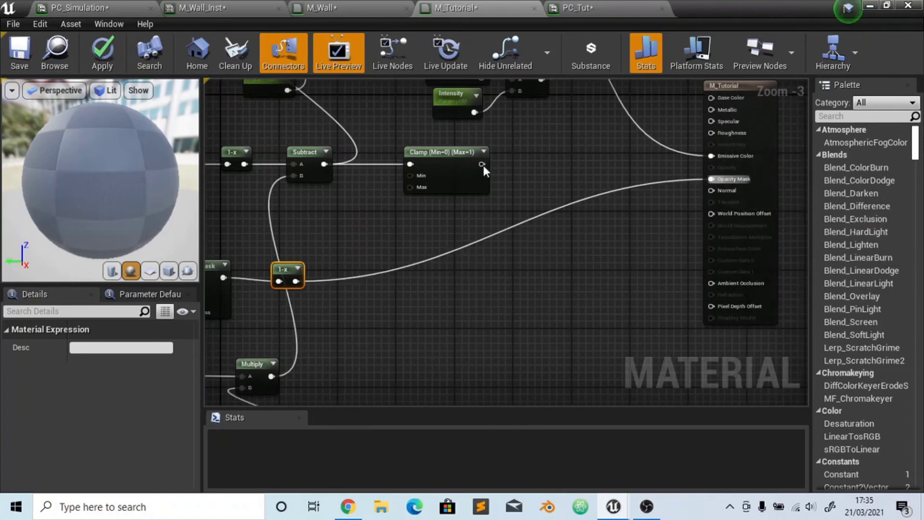
Connect the Clamp node's output directly to the material's Base Color
left_click_drag(480, 164, 715, 122)
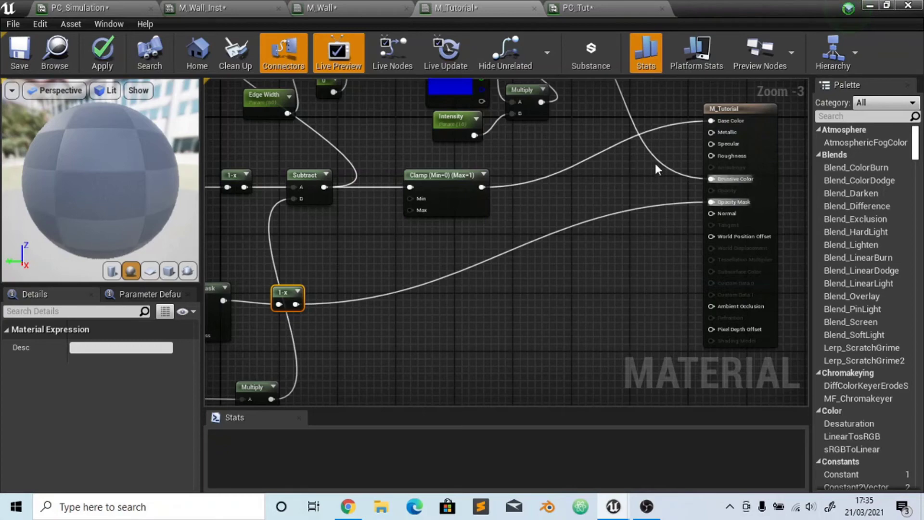
right_click_drag(501, 313, 790, 137)
right_click_drag(404, 320, 503, 195)
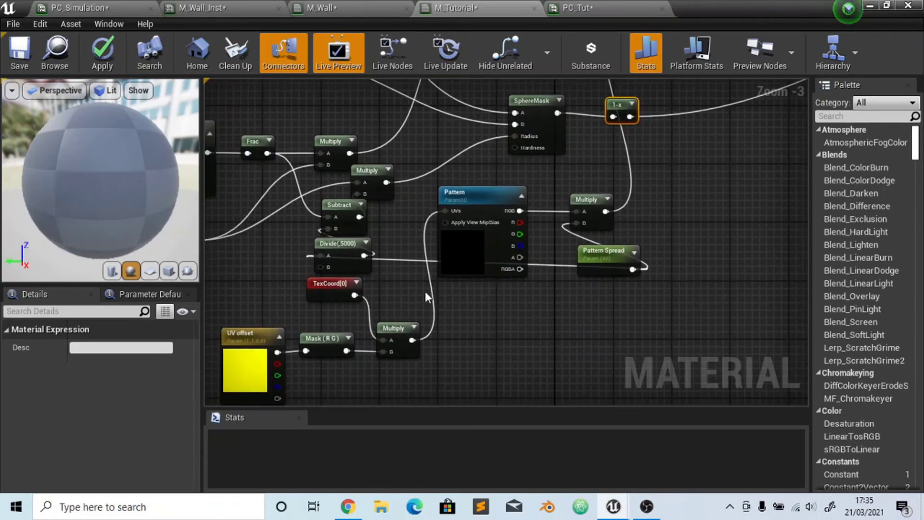
right_click_drag(658, 234, 481, 389)
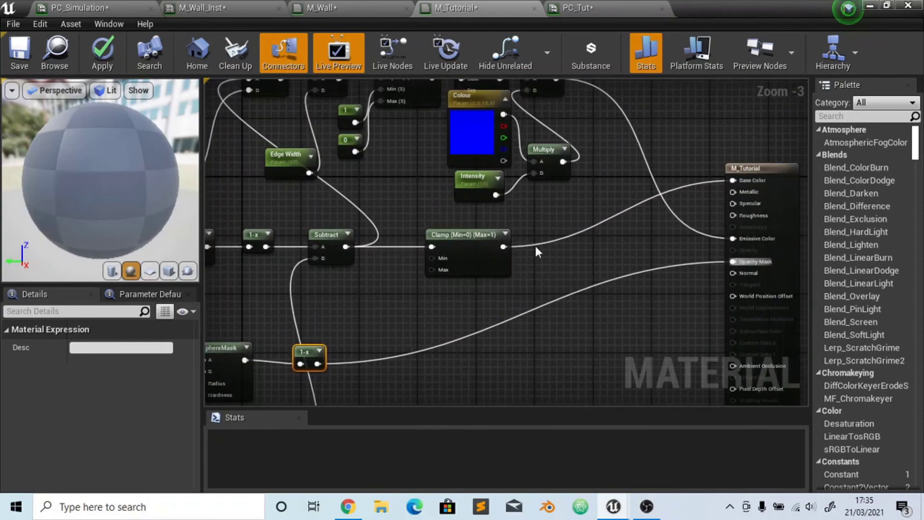
Add a LinearInterpolate node after the Clamp, feed the Clamp into its Alpha and connect its output to Base Color
right_click(610, 248)
type("lerp")
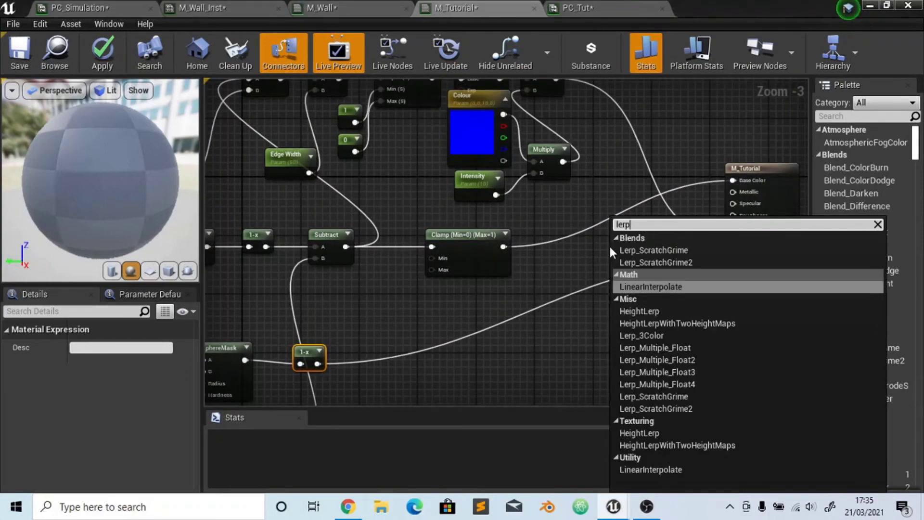
key("Return")
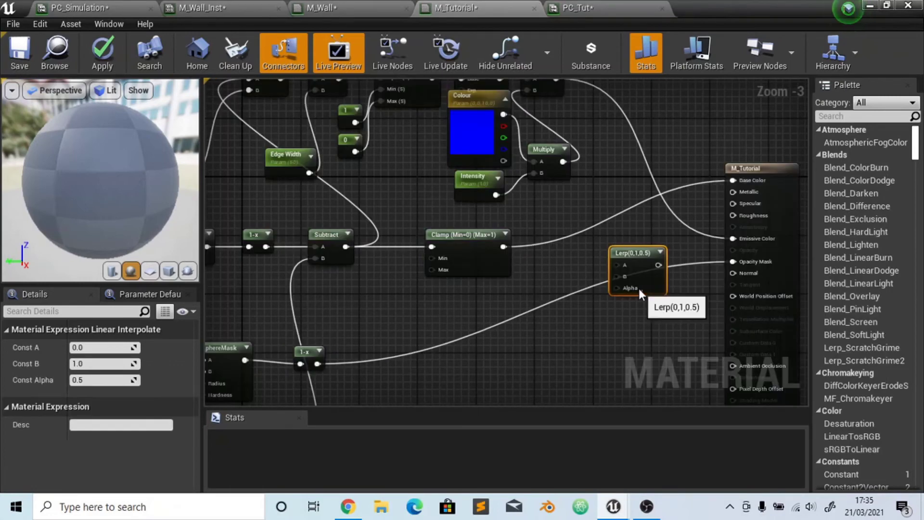
left_click_drag(640, 288, 503, 247)
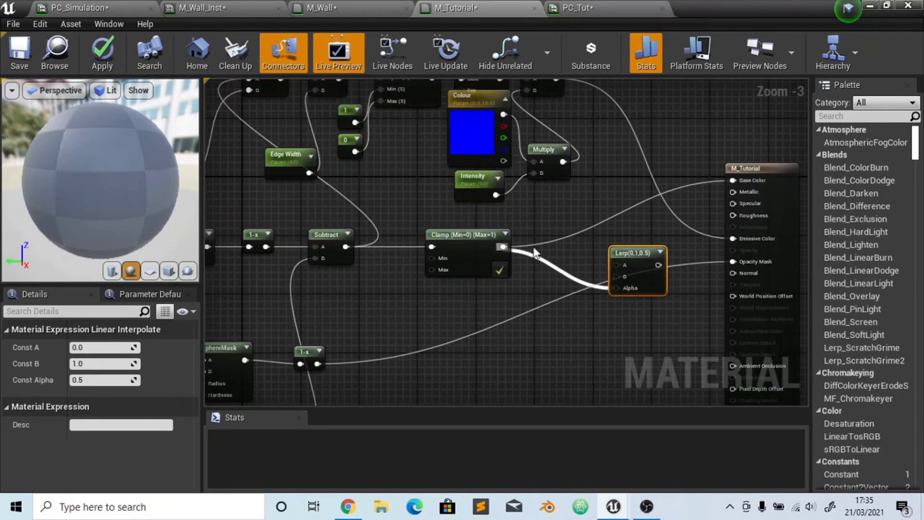
left_click_drag(650, 265, 734, 179)
left_click_drag(645, 278, 651, 238)
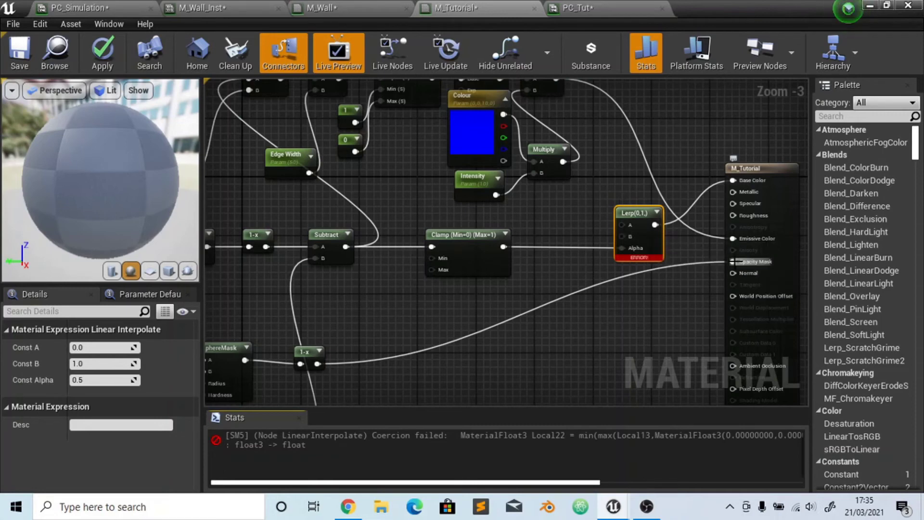
Reattach the 1-x output to Opacity Mask and feed the Colour parameter into the Lerp's A input
left_click(734, 263, "alt")
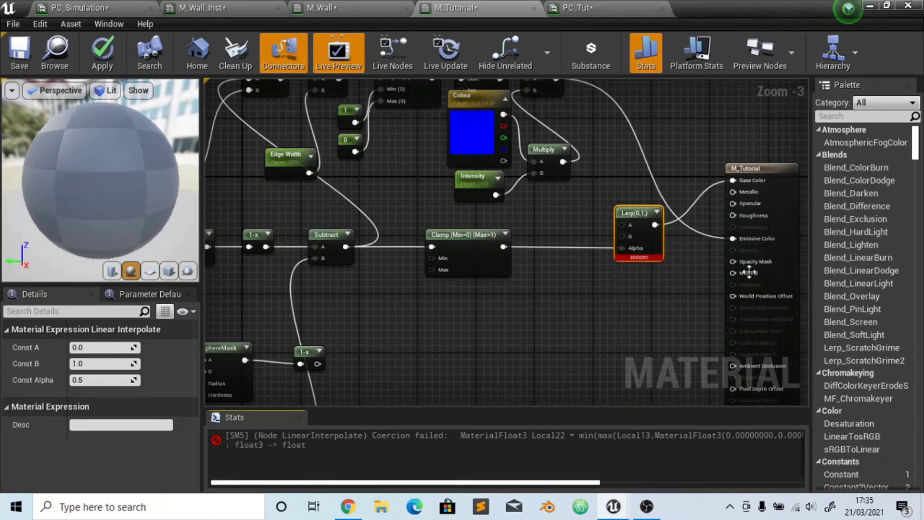
left_click_drag(316, 366, 737, 262)
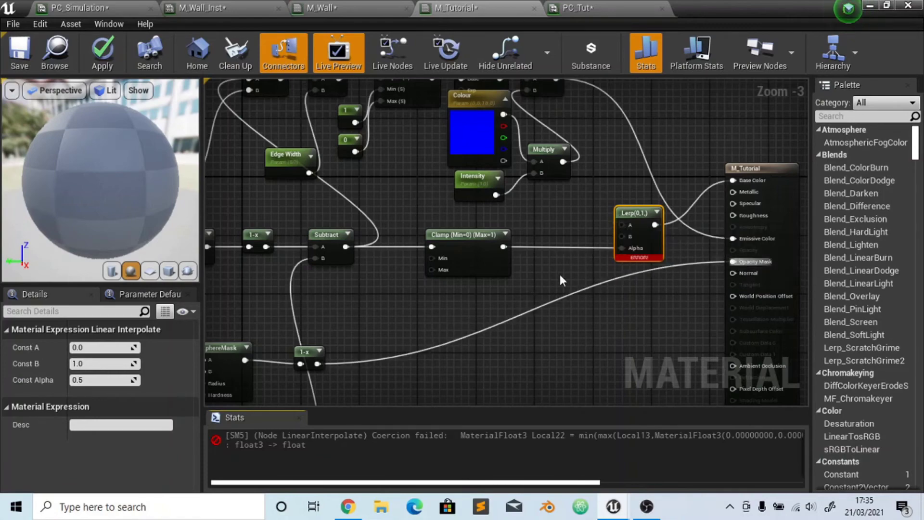
left_click_drag(504, 116, 623, 224)
Apply the material changes and return to the TestMap level to view the selected plane
left_click(413, 211)
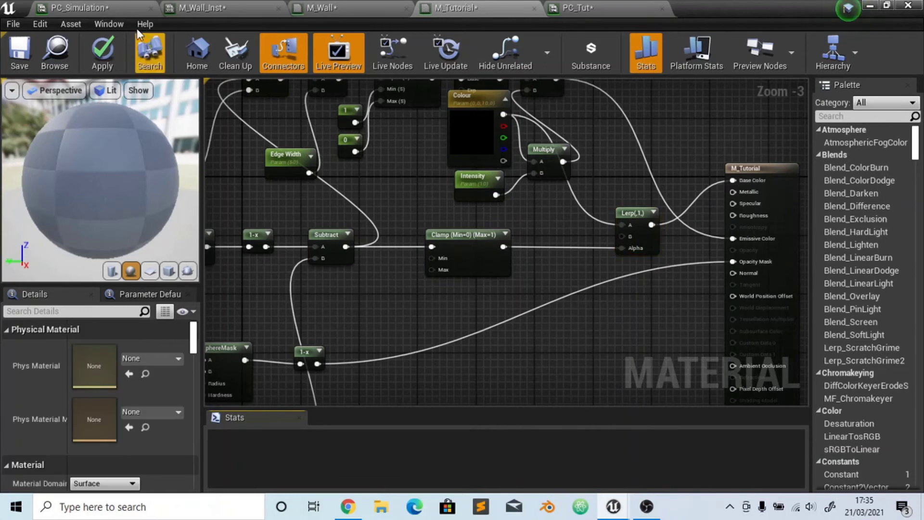
left_click(102, 56)
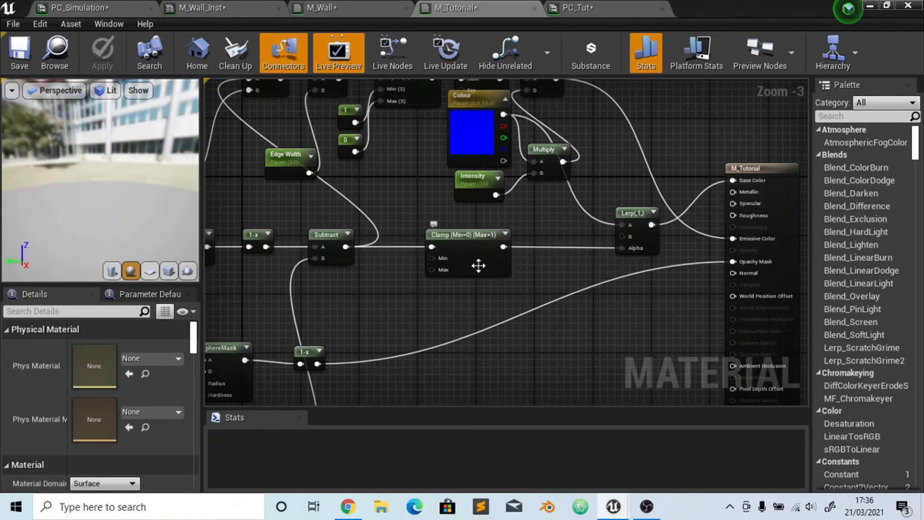
left_click(875, 6)
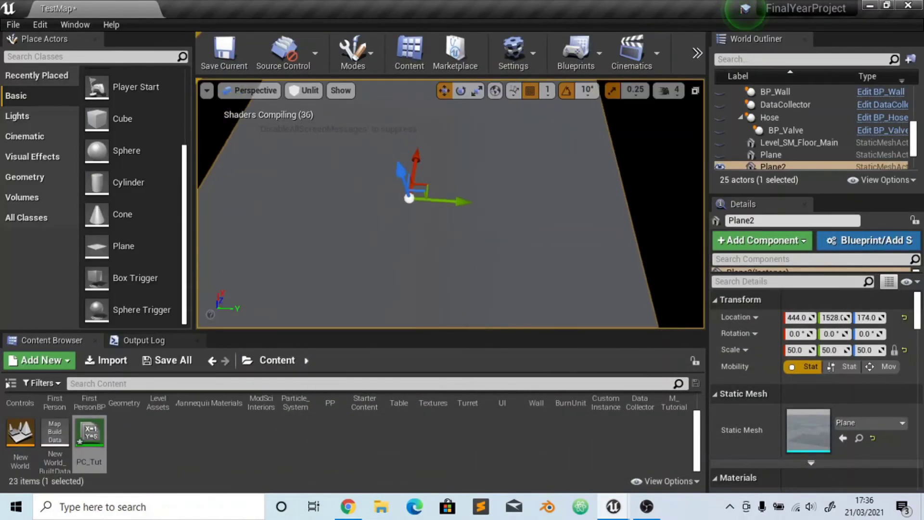
right_click_drag(491, 242, 491, 242)
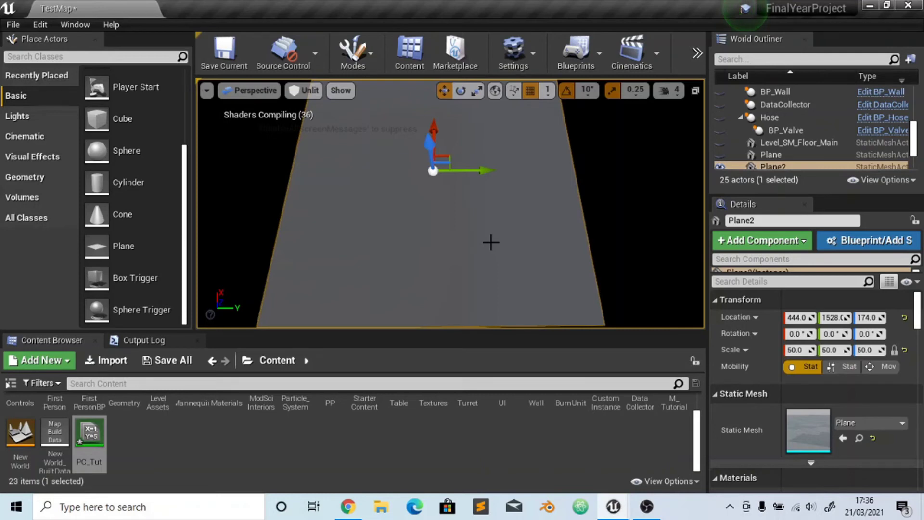
Switch to Chrome and bring up the DeepSpaceBanana Post Process Scan Effect article
left_click(348, 508)
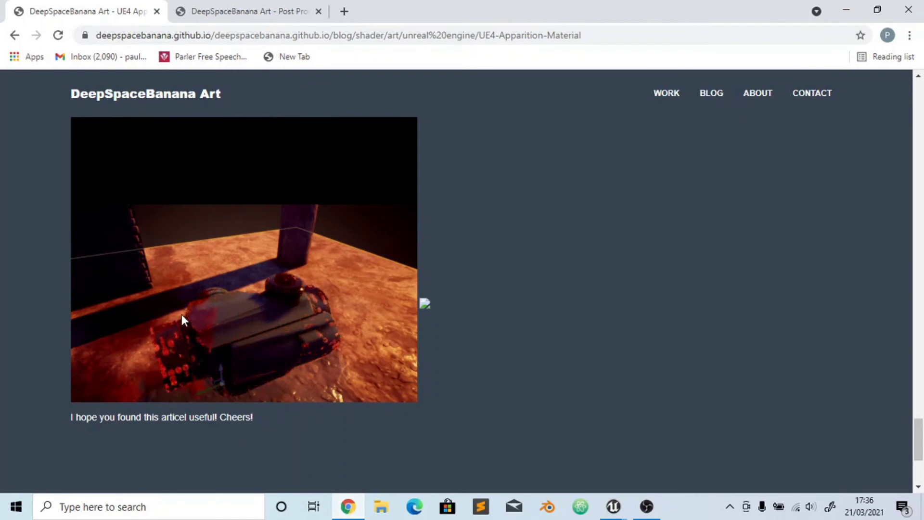
left_click(263, 11)
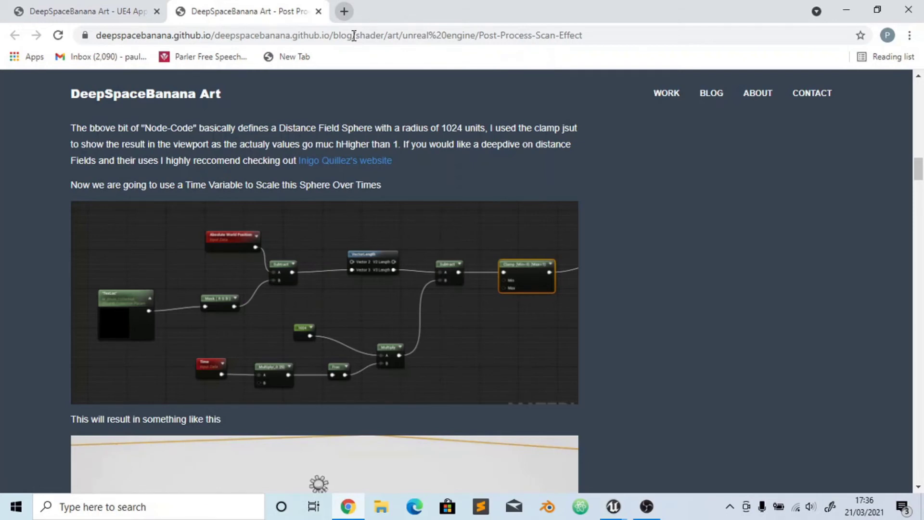
key("ctrl+t")
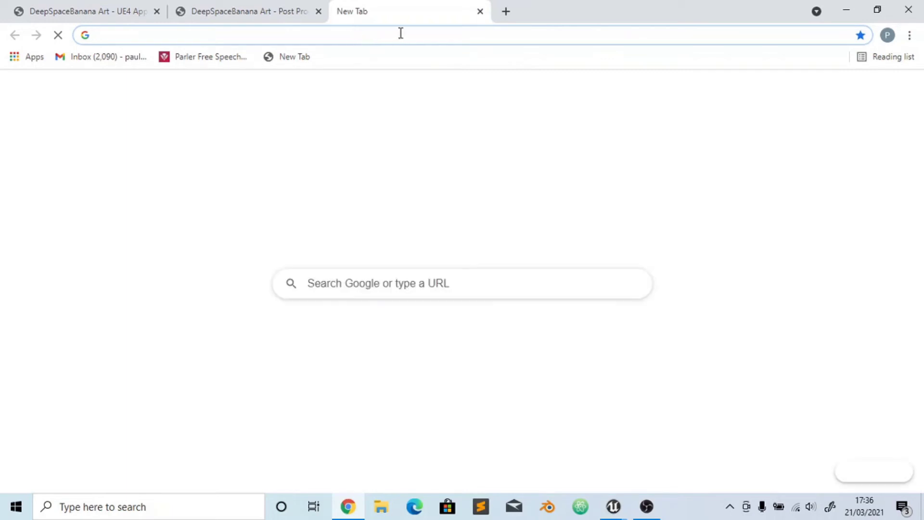
left_click(465, 41)
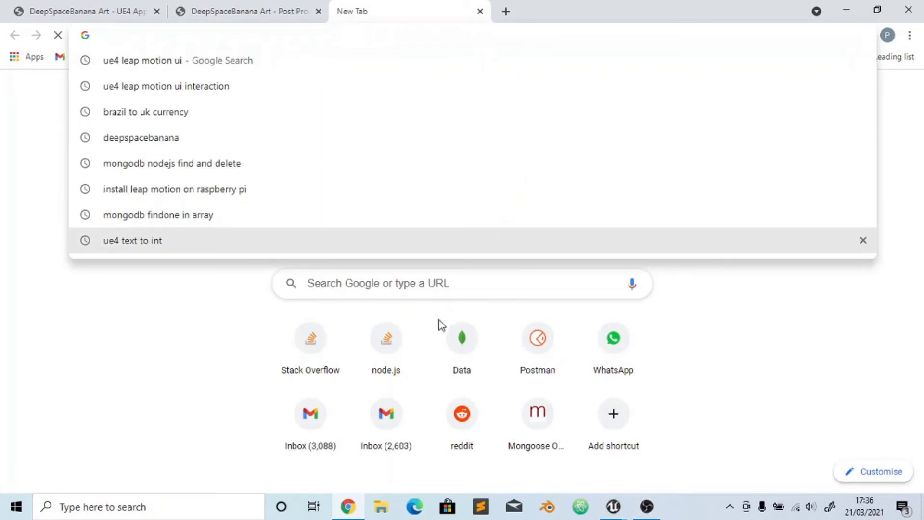
left_click(232, 369)
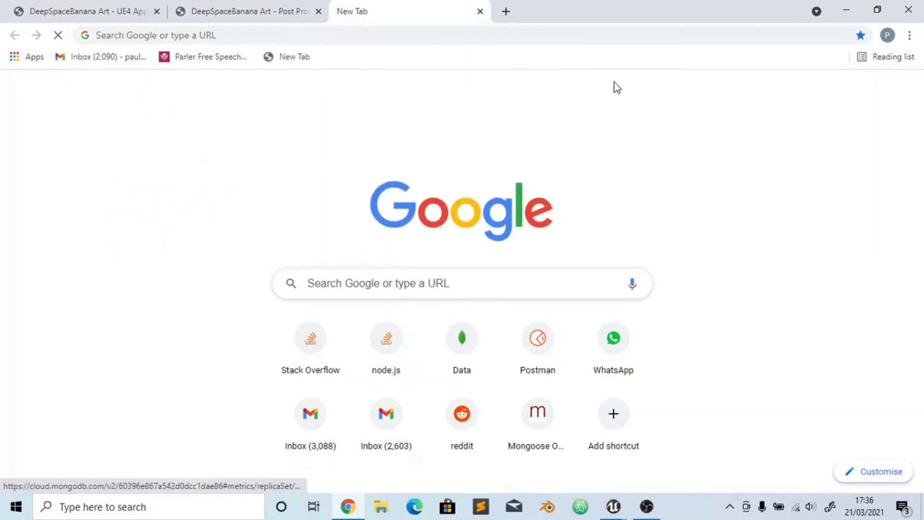
left_click(480, 12)
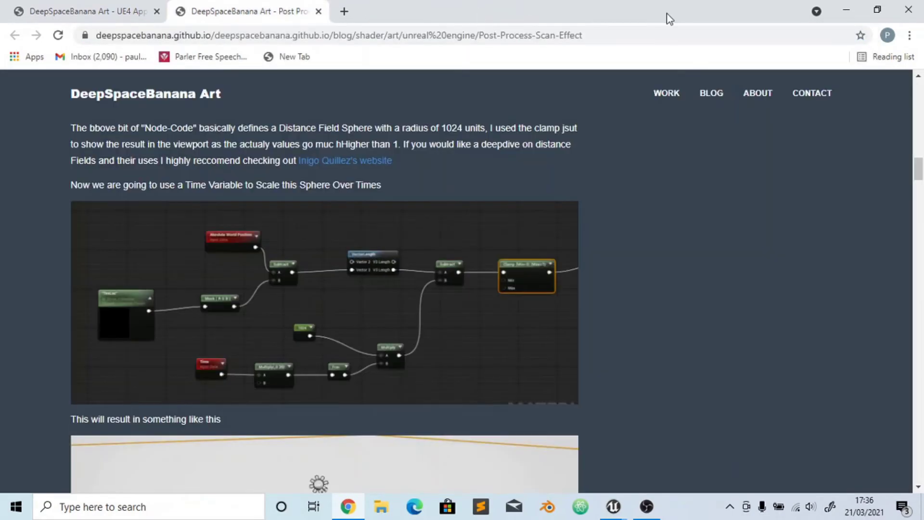
Switch back to Unreal Editor and bring up the M_Tutorial material graph in a maximized editor window
left_click(838, 8)
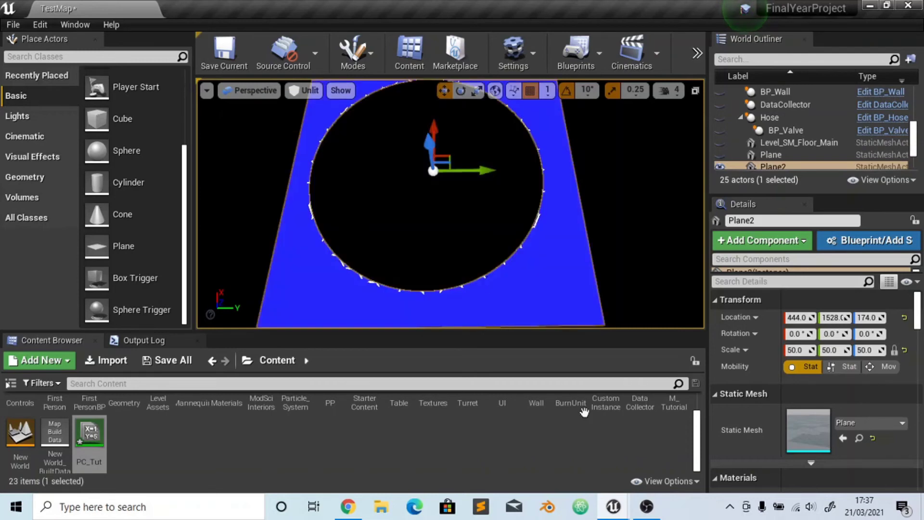
double_click(91, 431)
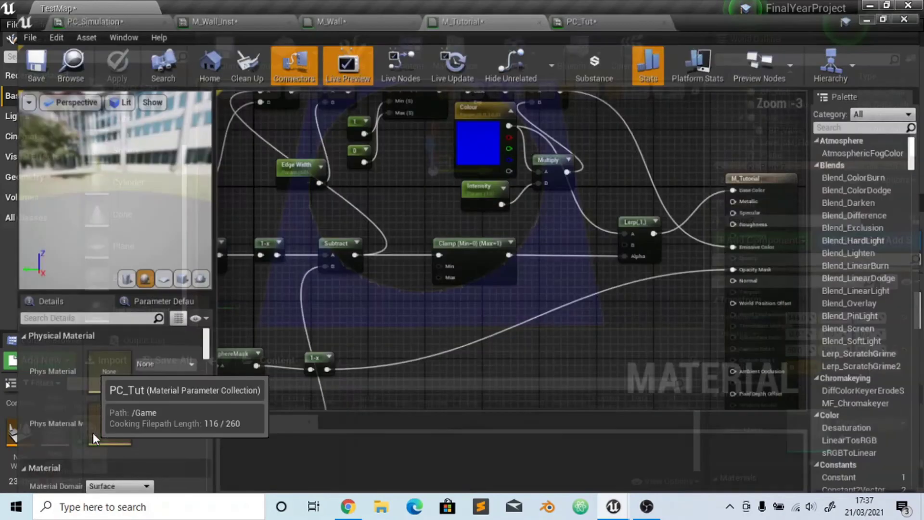
left_click(888, 5)
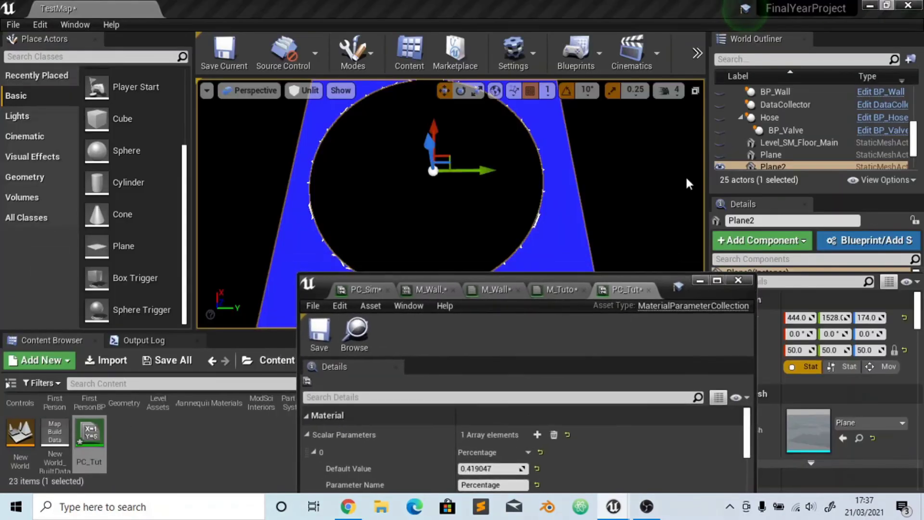
left_click_drag(663, 284, 669, 165)
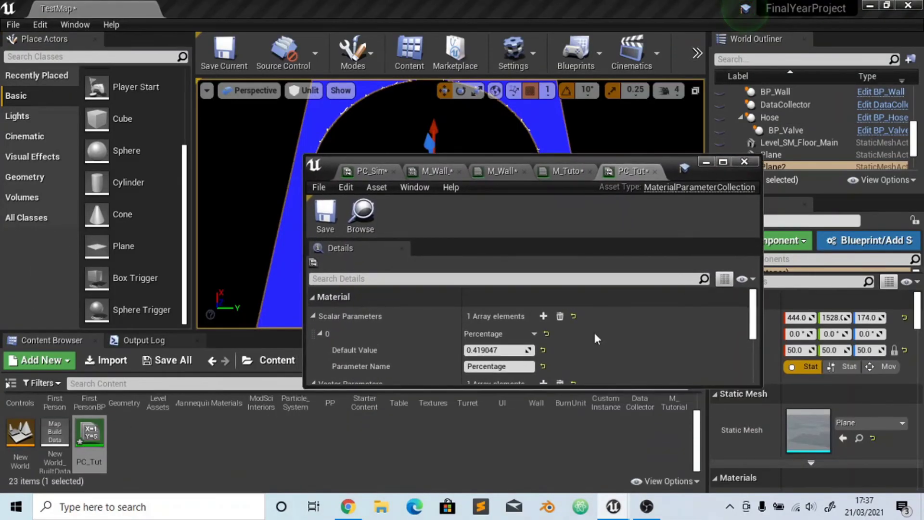
left_click(560, 181)
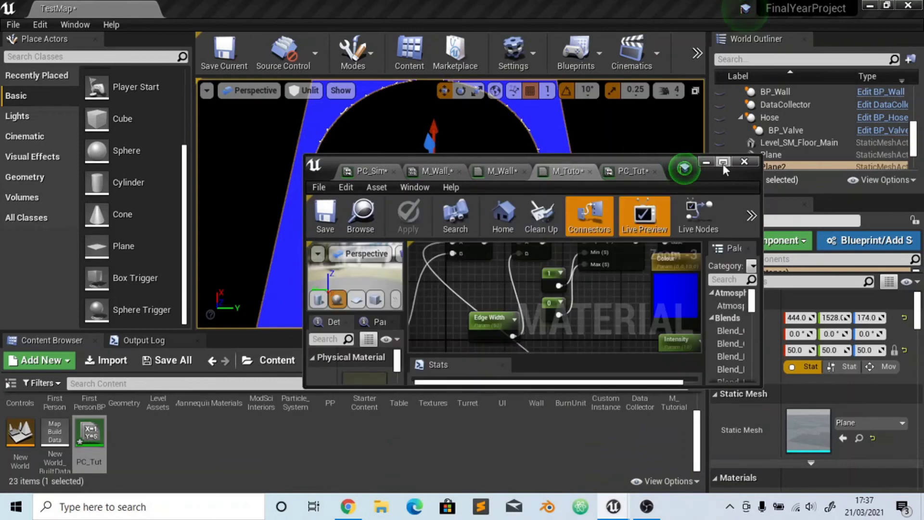
left_click(723, 163)
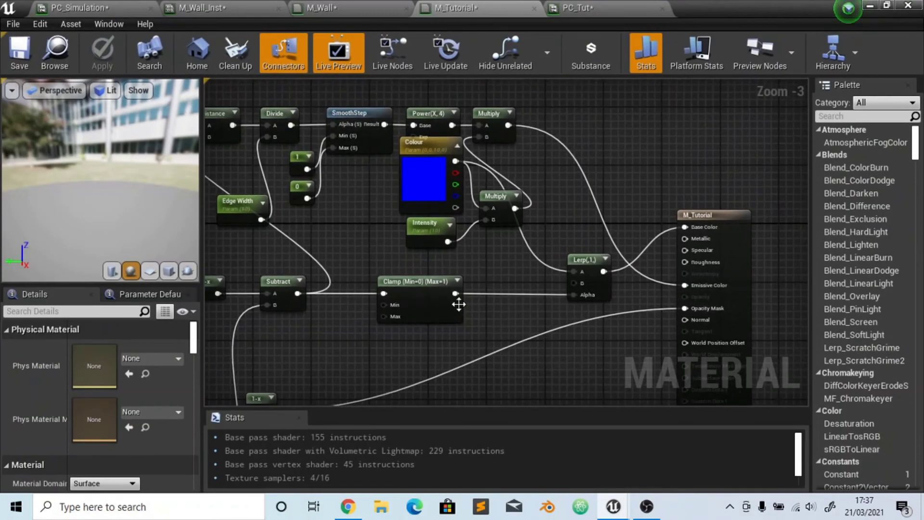
Connect the Clamp output directly to M_Tutorial's Base Color, delete the Lerp node and apply the material changes
left_click_drag(457, 296, 687, 229)
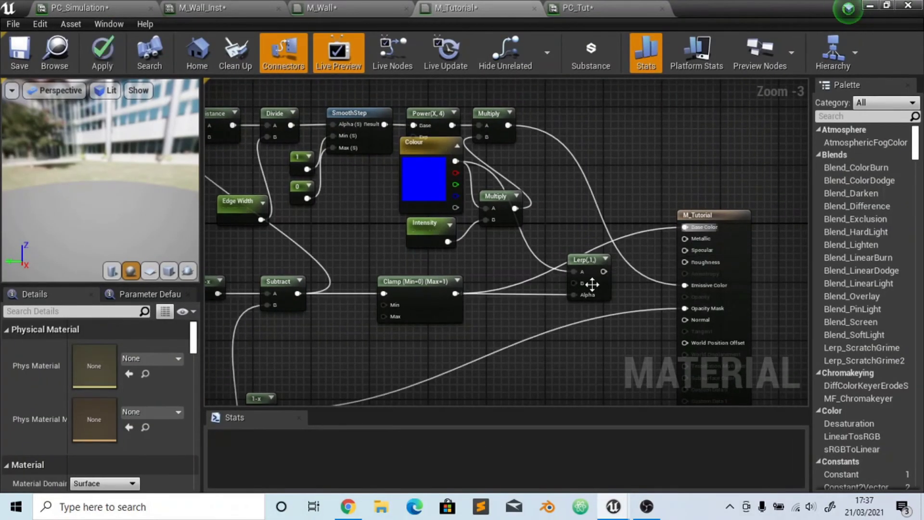
left_click_drag(594, 283, 563, 318)
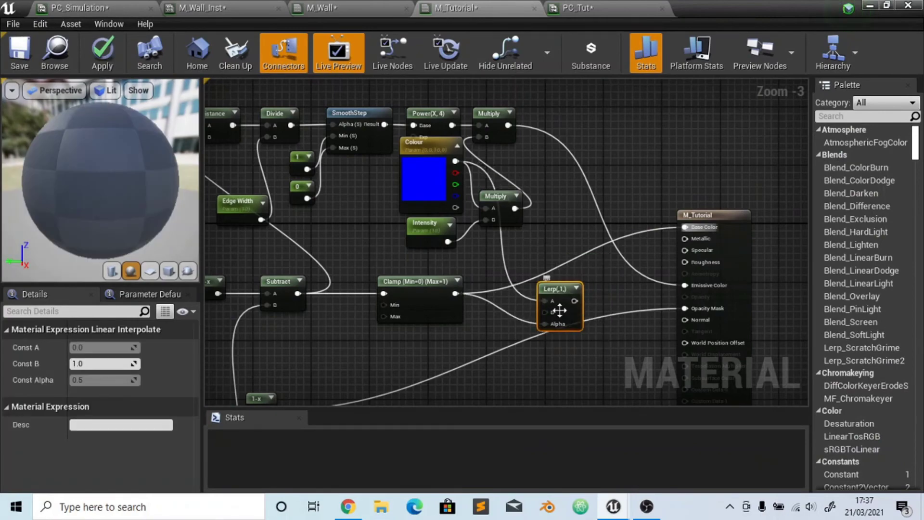
key("Delete")
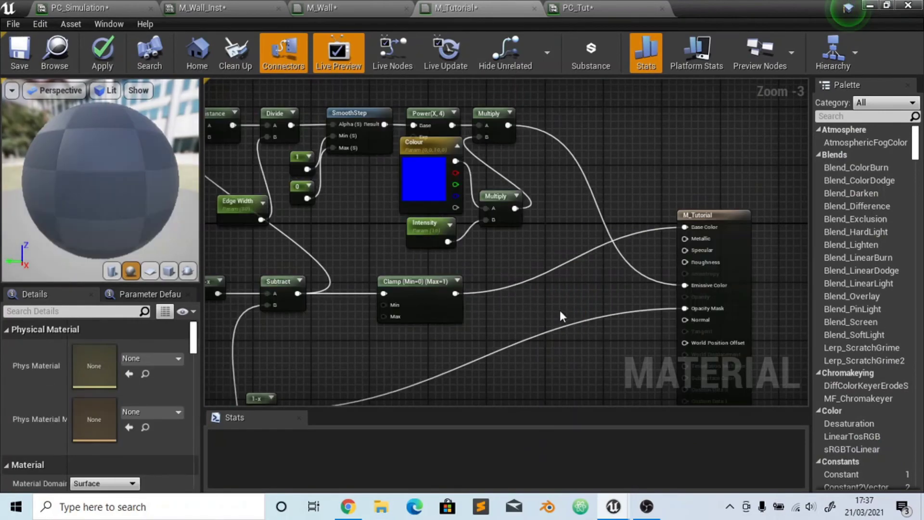
left_click(107, 51)
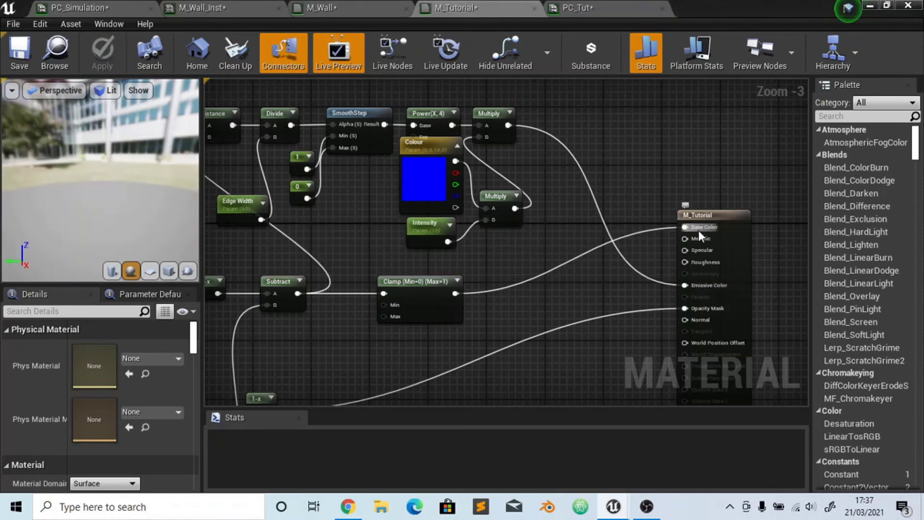
Create a material instance from M_Tutorial and assign it to the selected plane in the TestMap level
right_click_drag(392, 288, 749, 125)
right_click_drag(495, 380, 562, 313)
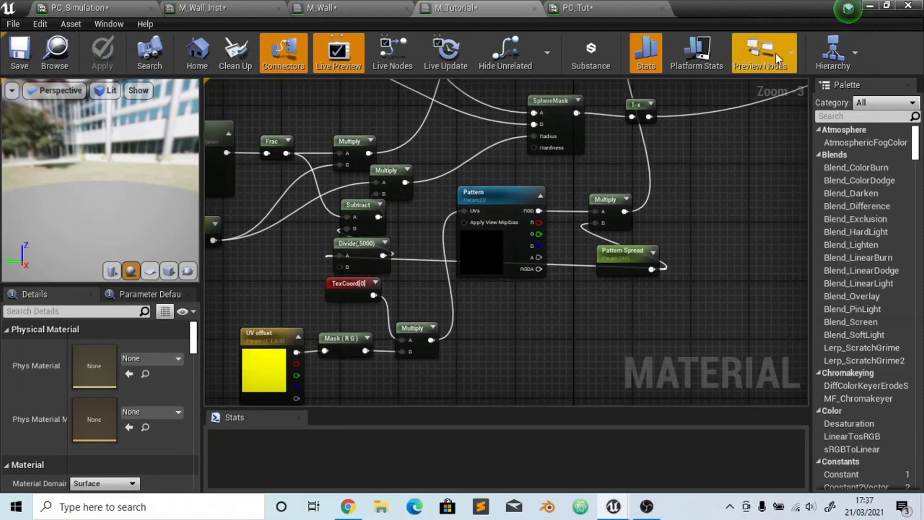
left_click(870, 6)
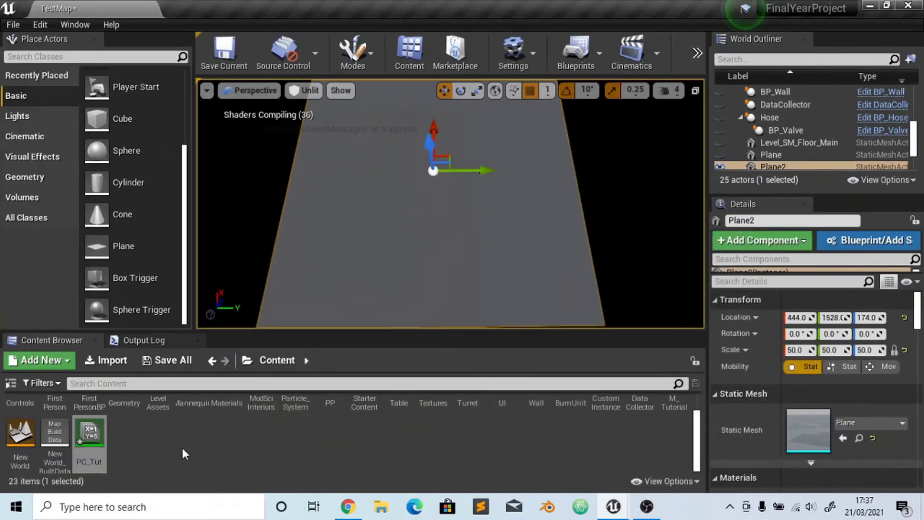
scroll(696, 463, "up", 1)
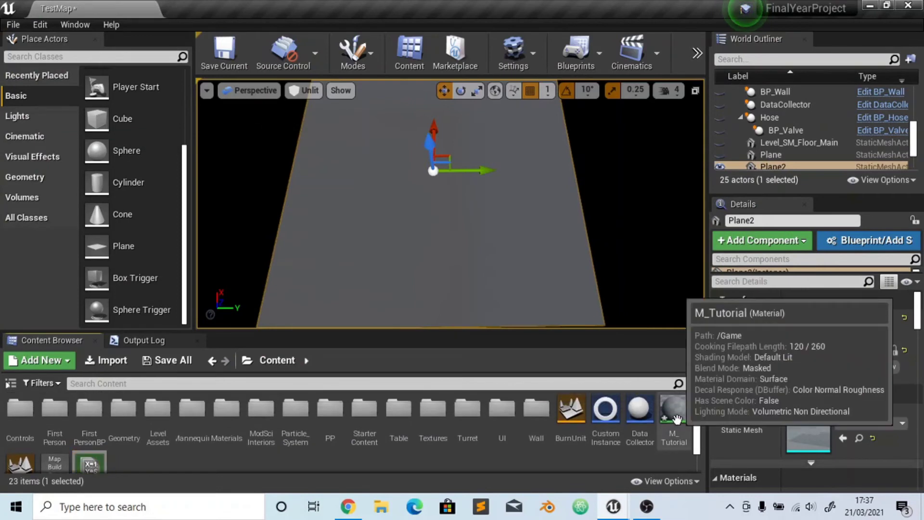
right_click(677, 419)
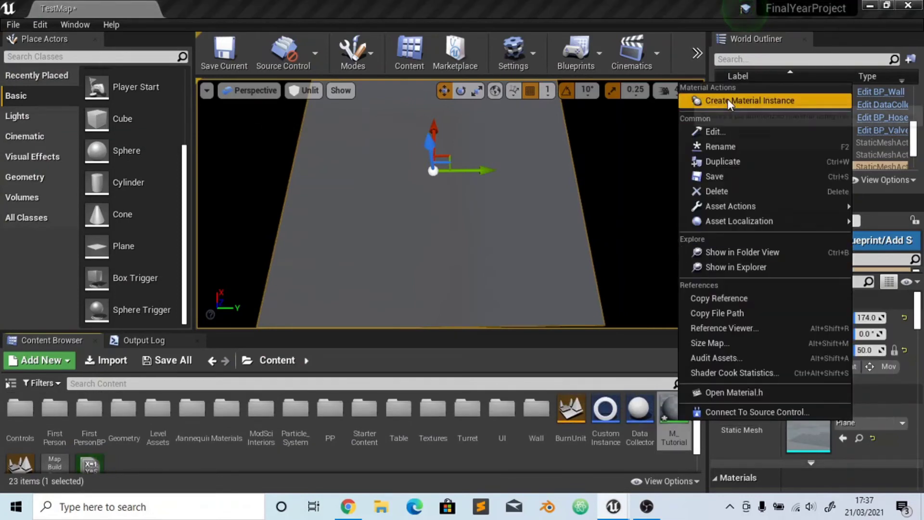
left_click(514, 299)
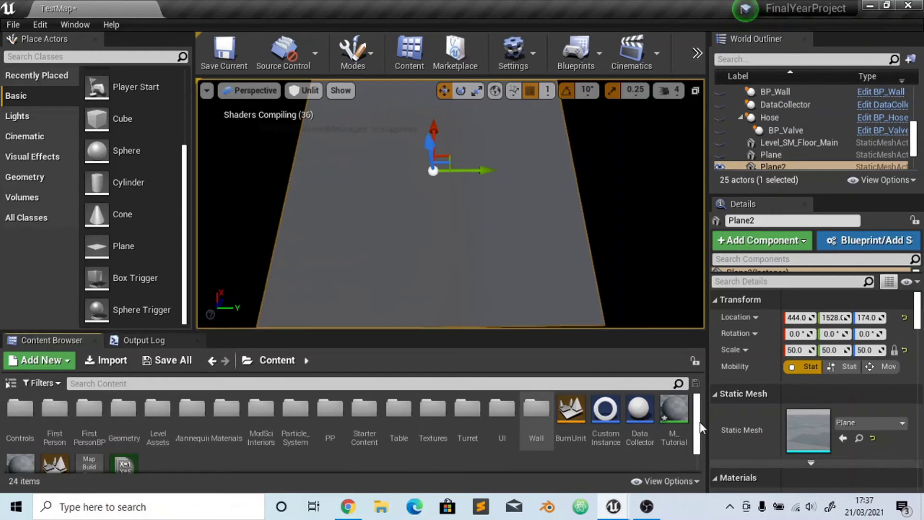
scroll(700, 422, "down", 2)
left_click(20, 433)
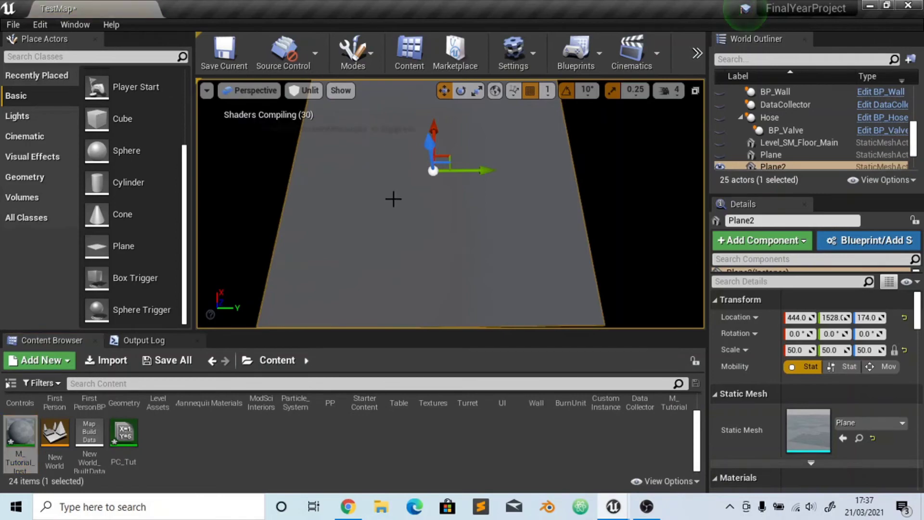
Open M_Tutorial_Inst and enable overrides for Edge Width, Intensity, Pattern Spread, Radius and UV offset, expanding the UV offset channels
double_click(23, 437)
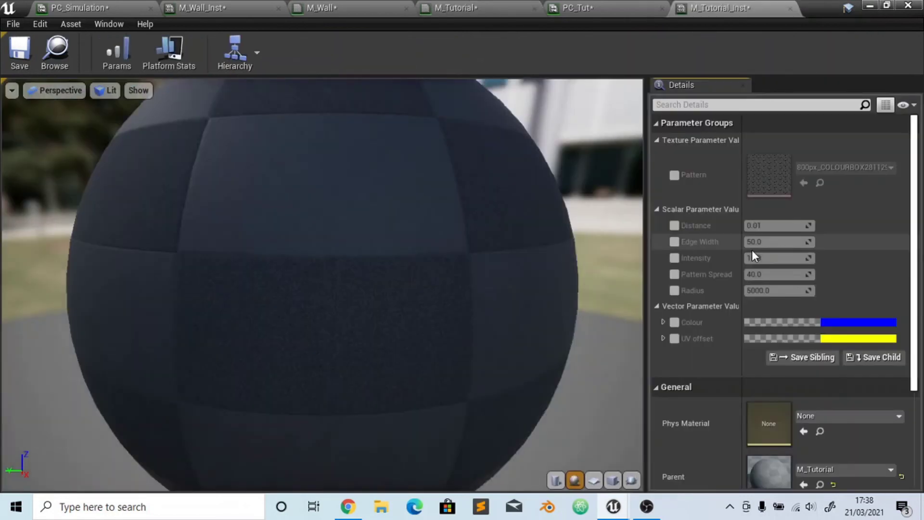
left_click(675, 242)
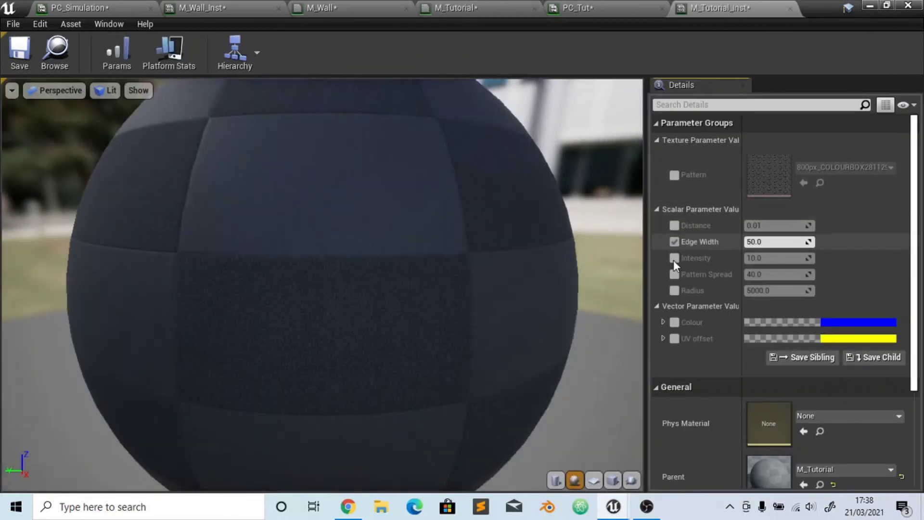
left_click(674, 259)
left_click(675, 291)
left_click(675, 274)
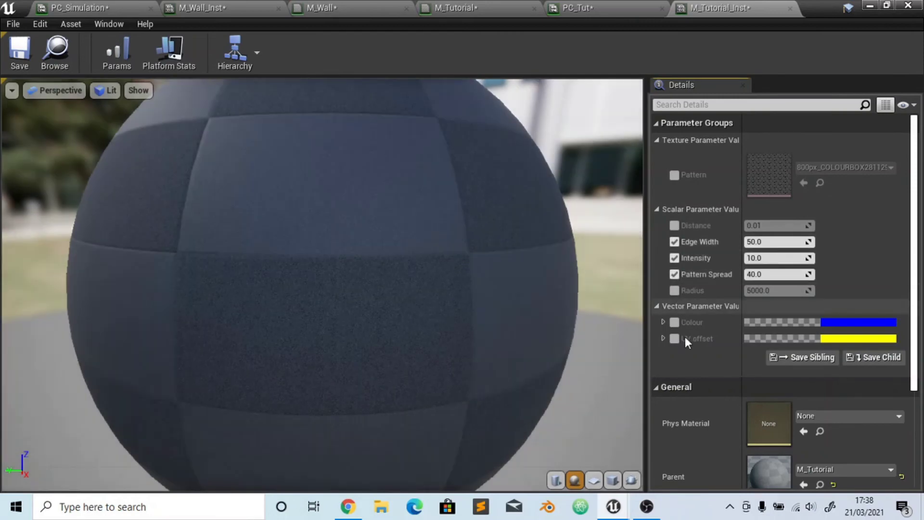
left_click(675, 338)
left_click(662, 338)
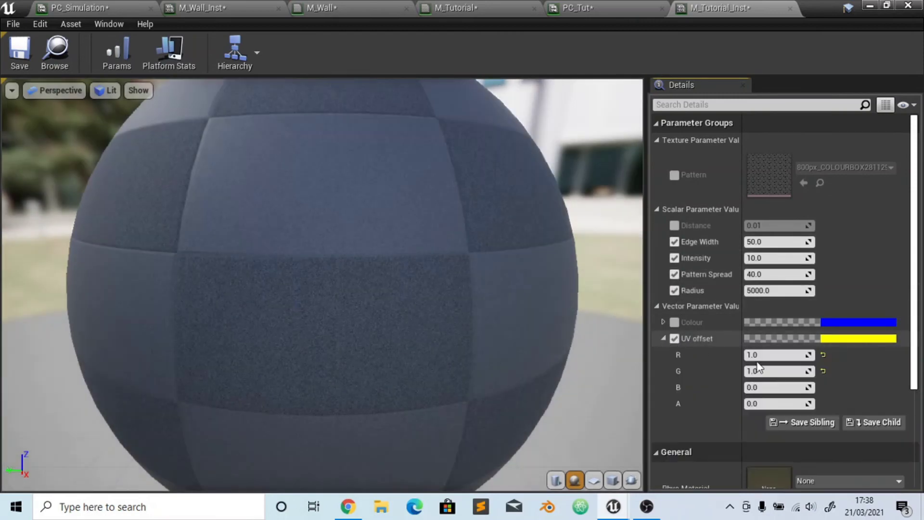
Check the UV Offset in M_Wall_Inst and set the R value of M_Tutorial_Inst's UV offset to 5.875
left_click(170, 10)
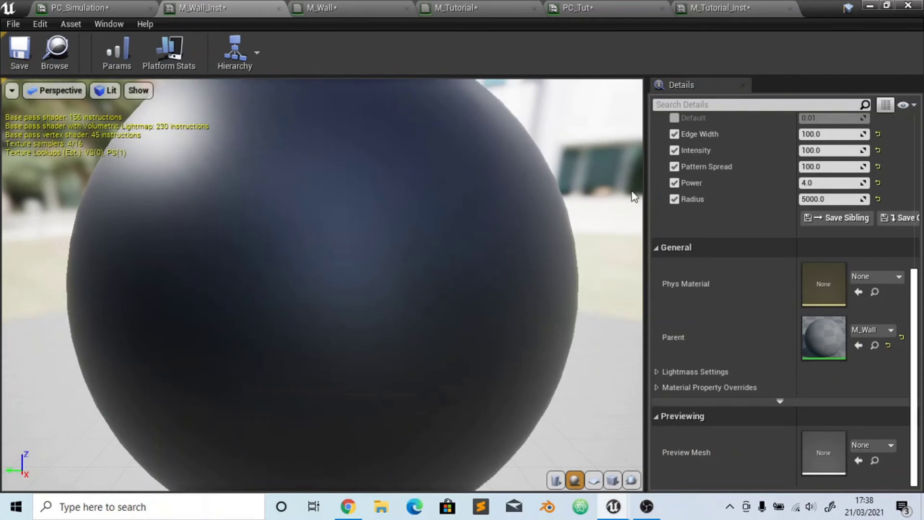
scroll(906, 217, "up", 5)
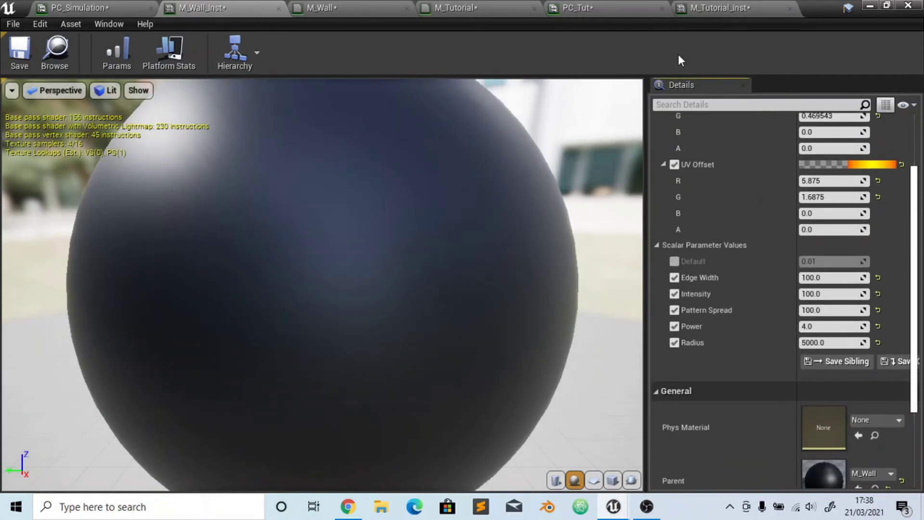
left_click(696, 7)
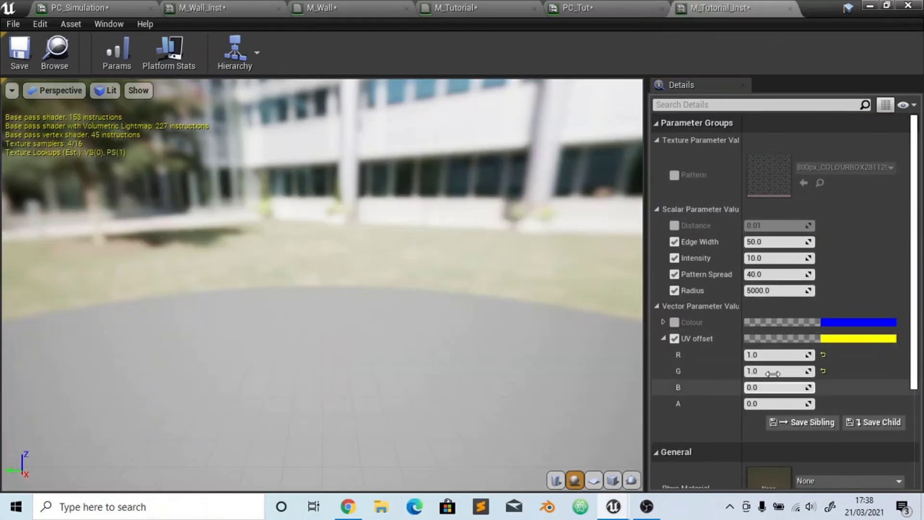
left_click(778, 355)
type("5.")
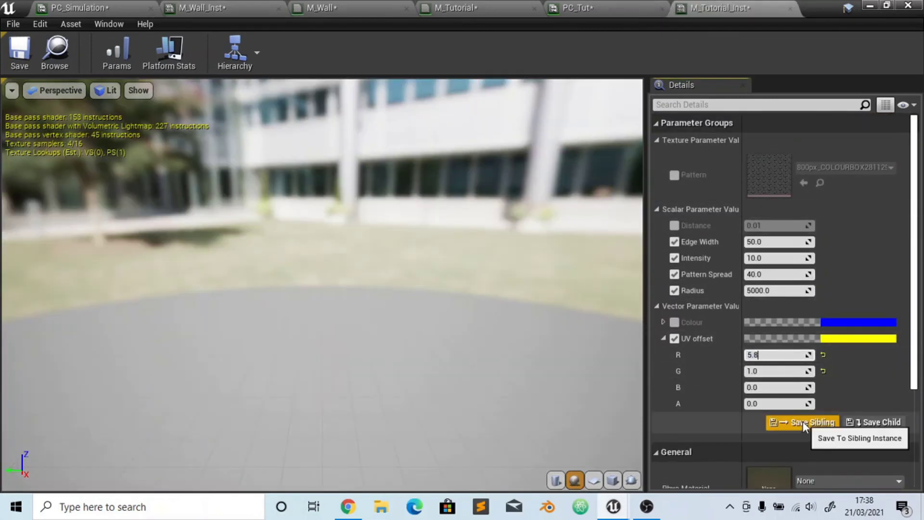
type("875")
key("Return")
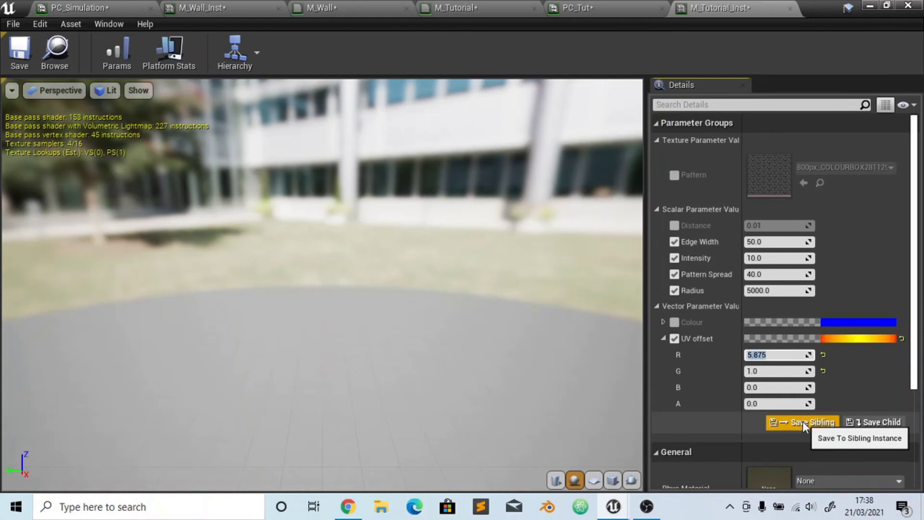
Set the G value of M_Tutorial_Inst's UV offset to 1.6875, checking it against M_Wall_Inst
left_click(281, 7)
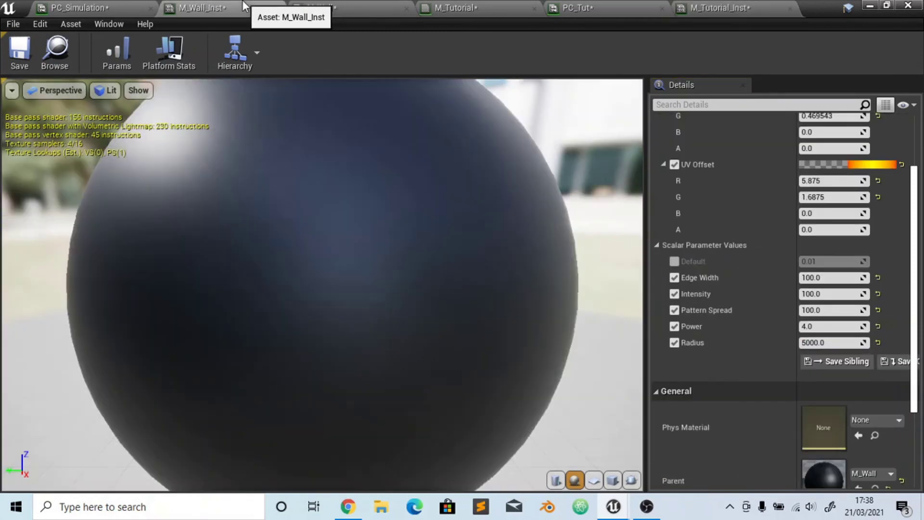
left_click(727, 9)
left_click(761, 371)
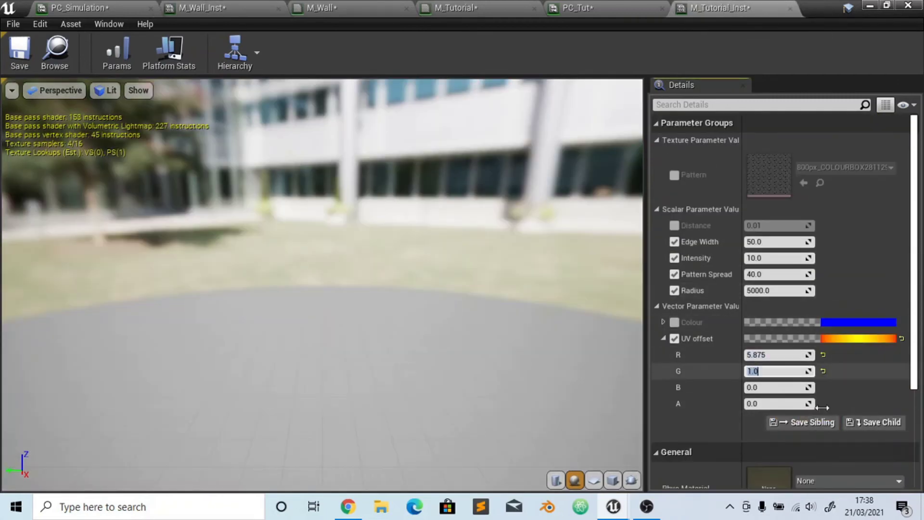
type("1.6785")
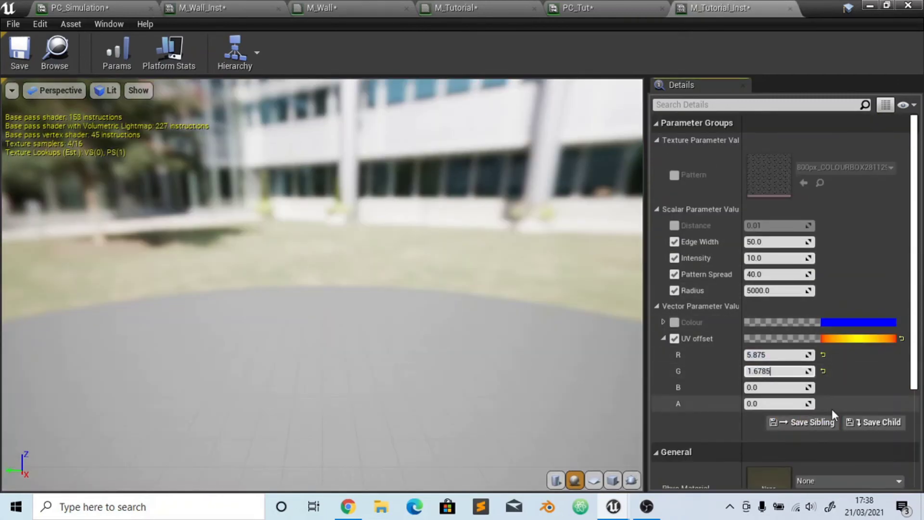
key("Return")
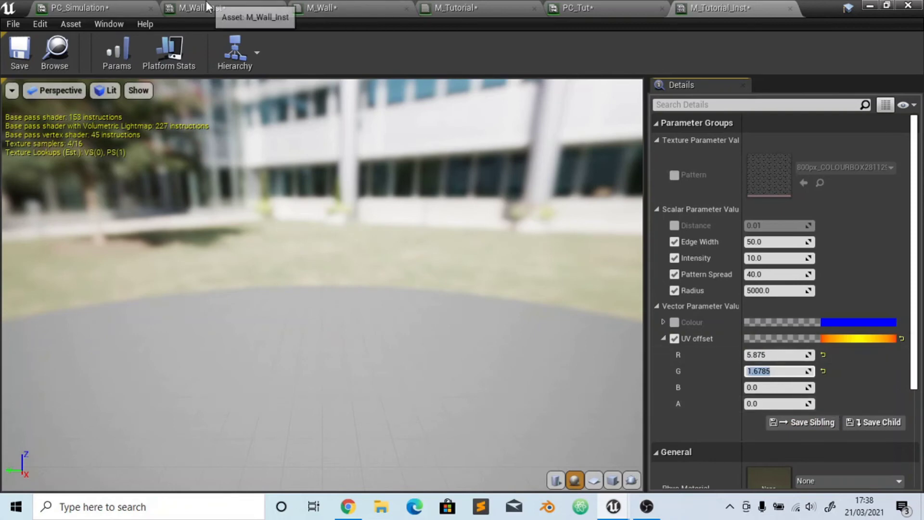
left_click(192, 8)
left_click(734, 7)
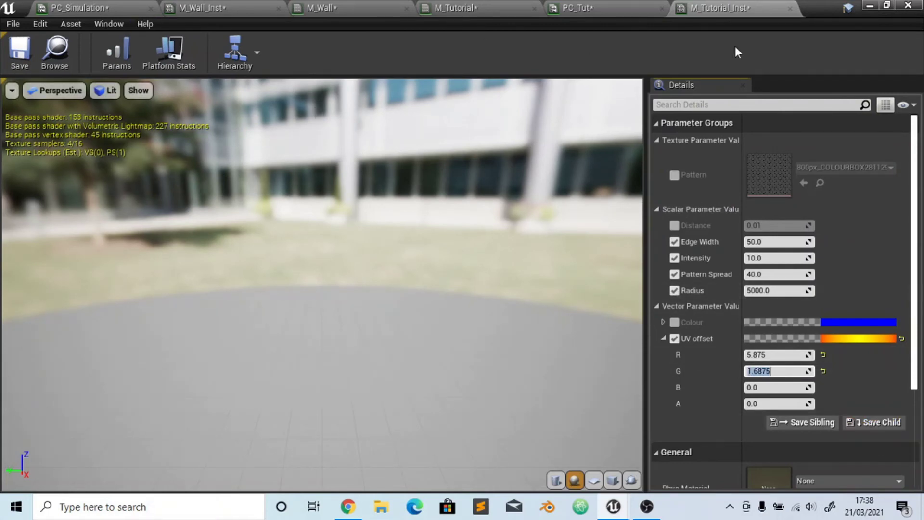
Return to the TestMap level and examine the patterned edge around the plane's circular opening from near and far
left_click(870, 5)
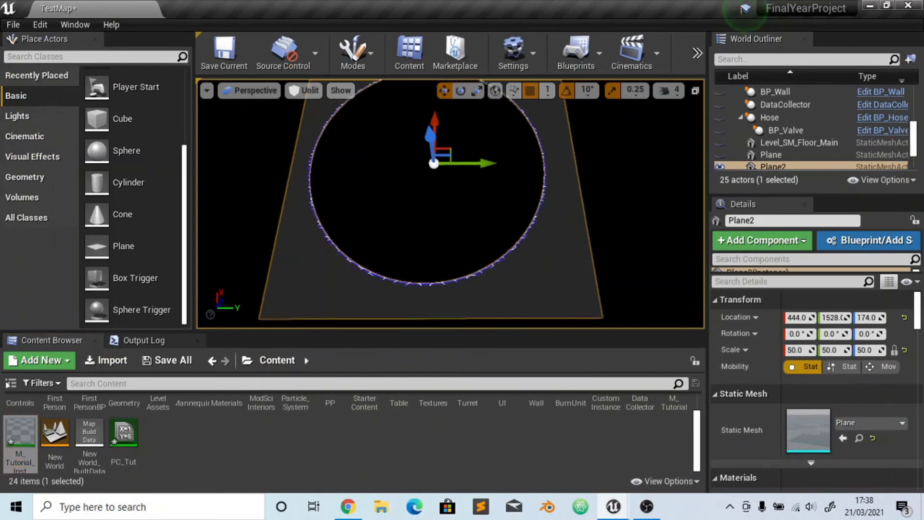
key("Up")
key("Right")
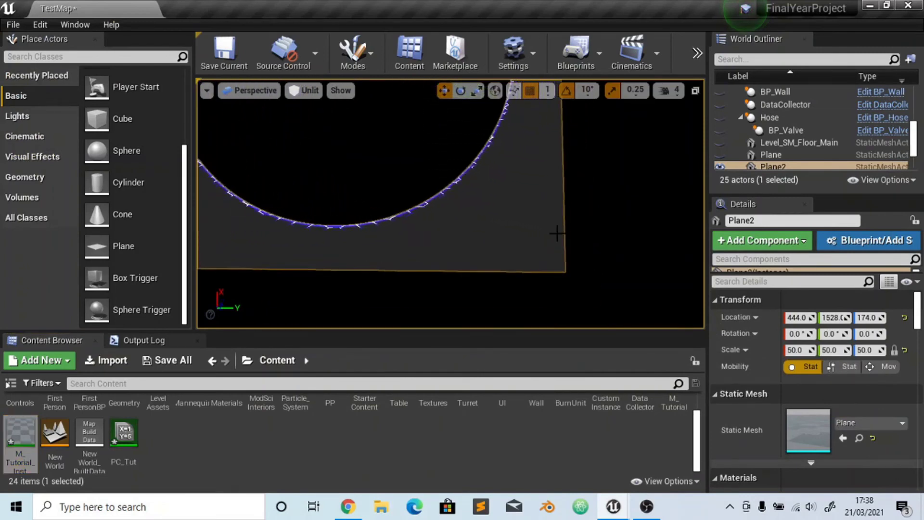
key("Up")
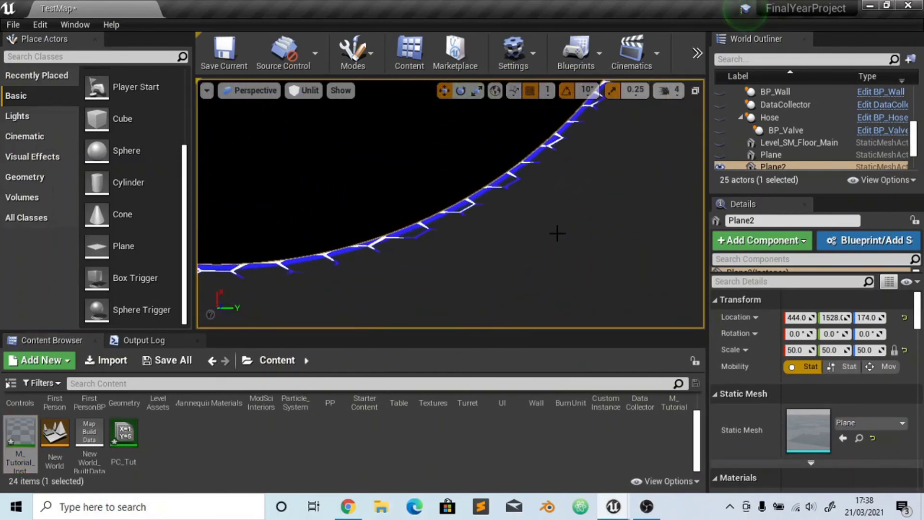
key("Down")
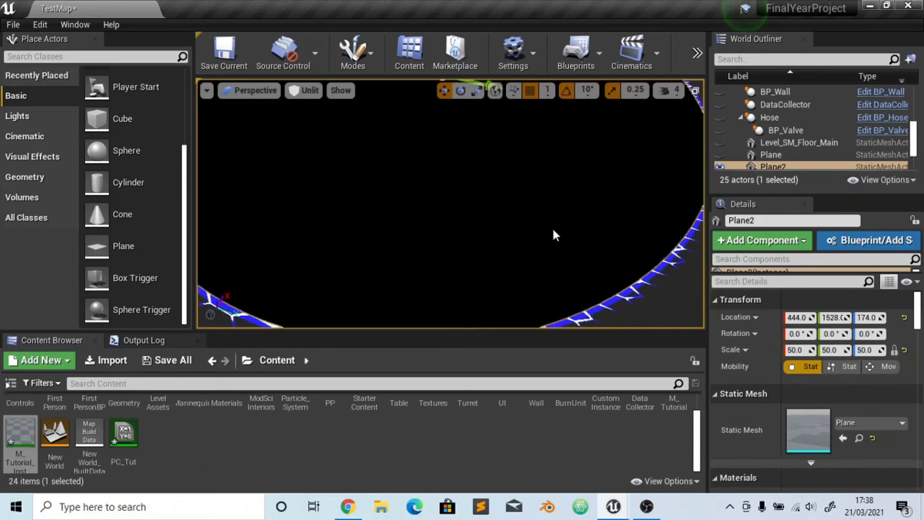
key("Down")
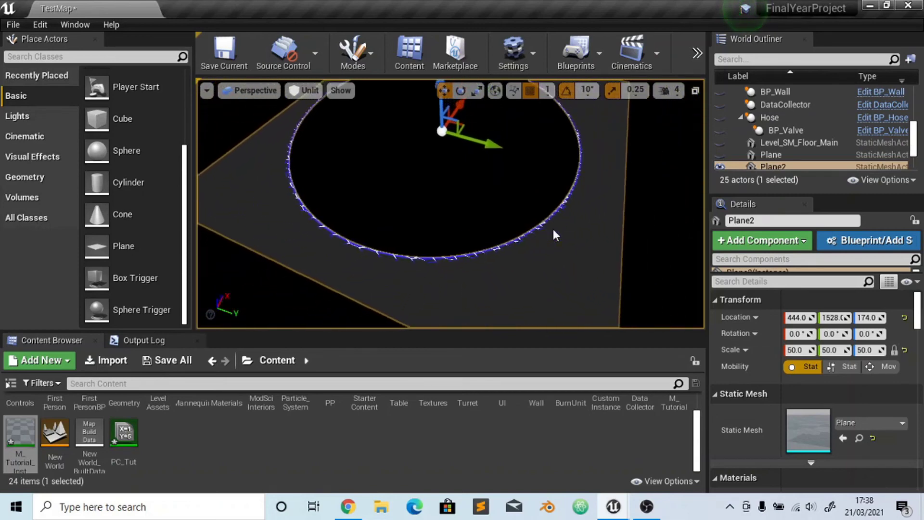
Check the Edge Width in M_Wall_Inst and set M_Tutorial_Inst's Edge Width to 100
key("Up")
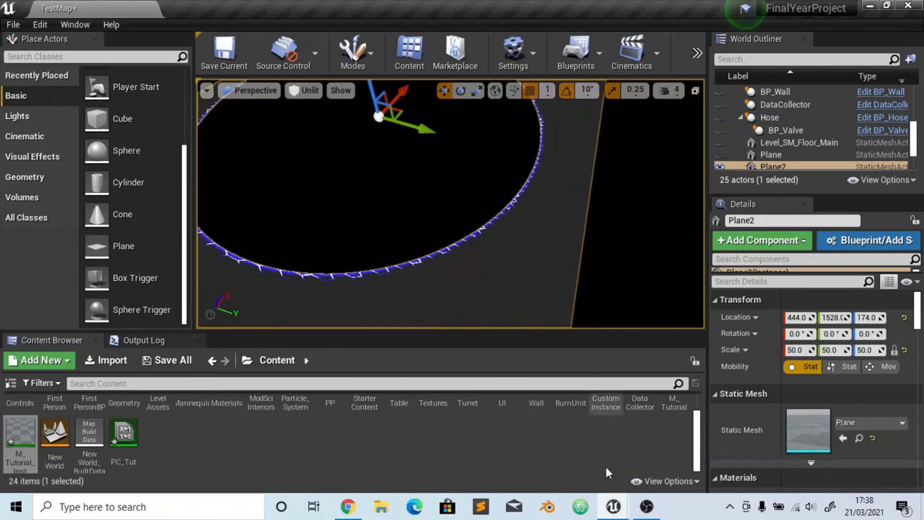
left_click(615, 507)
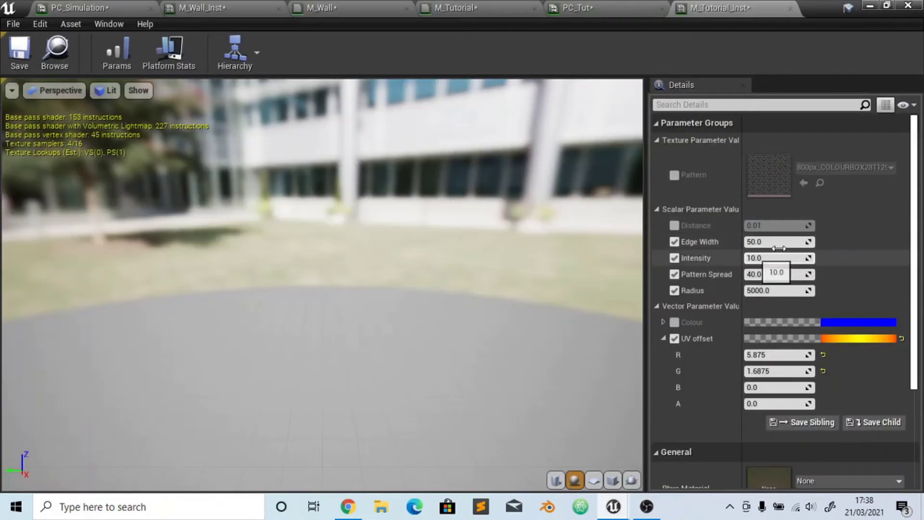
left_click(226, 8)
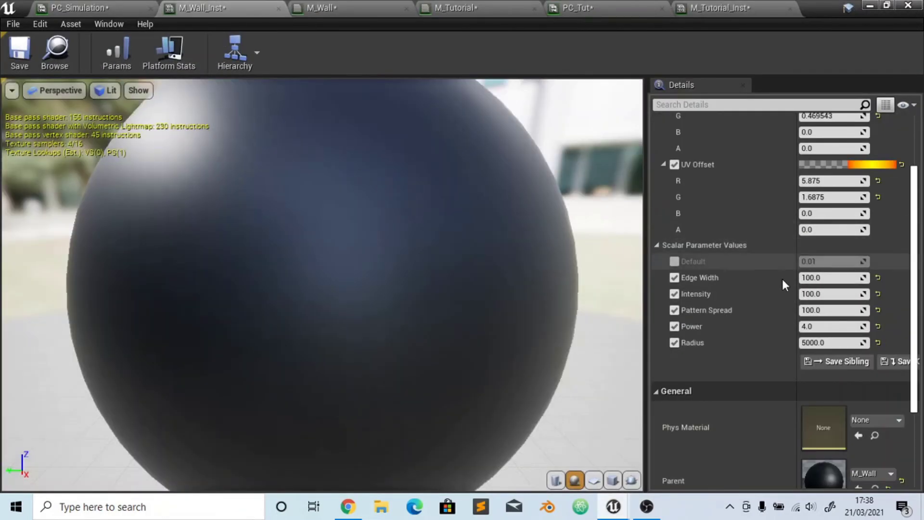
left_click(751, 7)
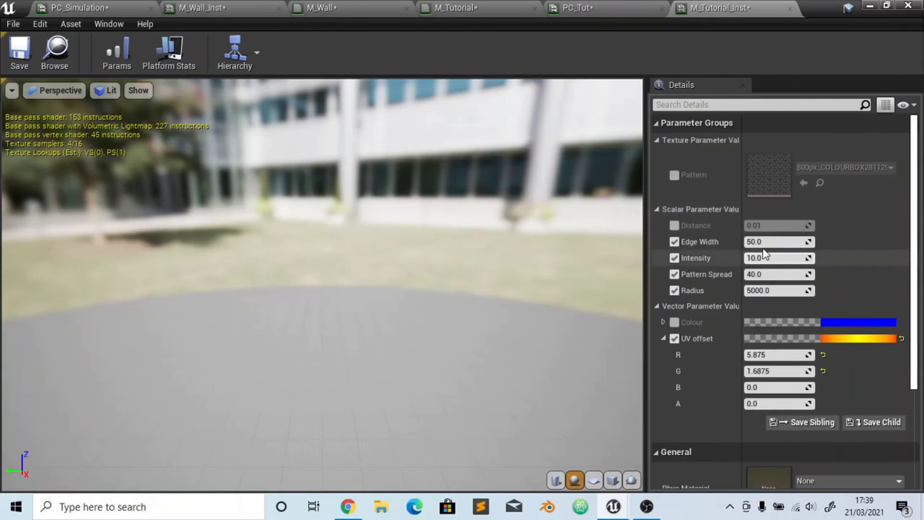
left_click(766, 240)
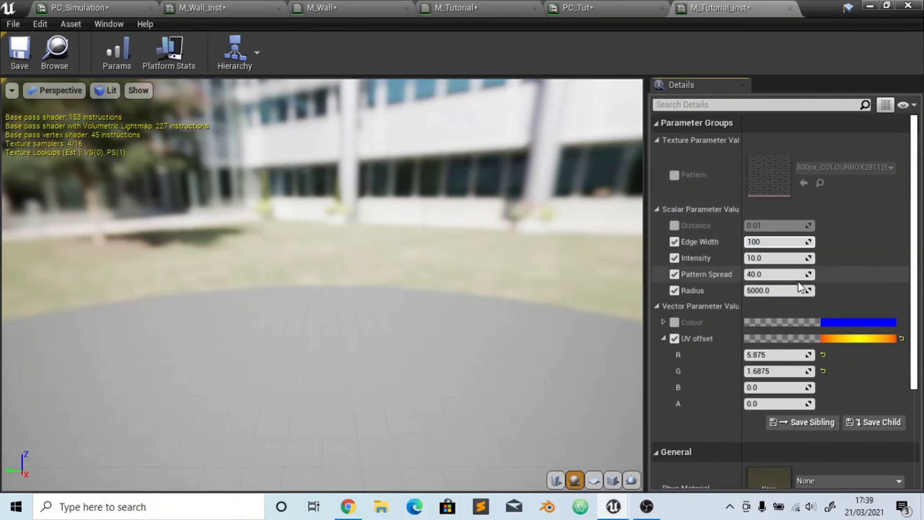
key("Return")
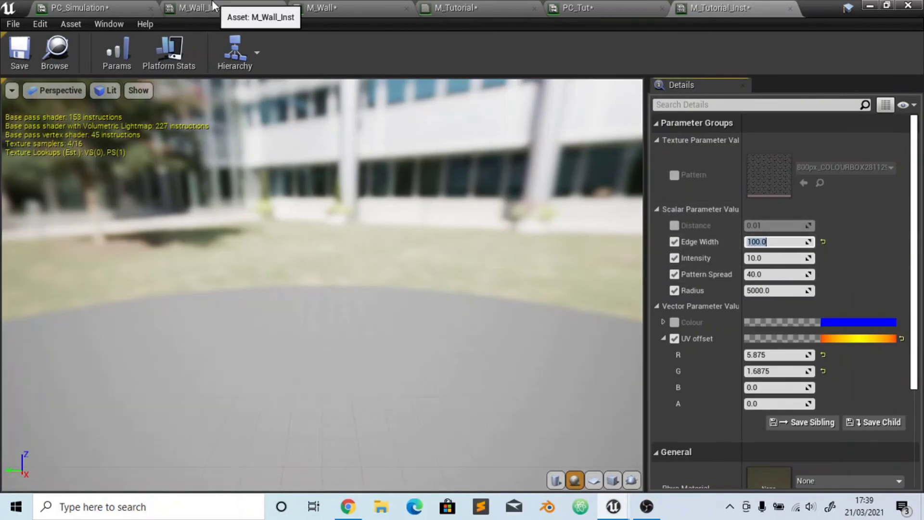
Compare with M_Wall_Inst again and set M_Tutorial_Inst's Pattern Spread to 100
left_click(226, 8)
left_click(757, 6)
left_click(776, 274)
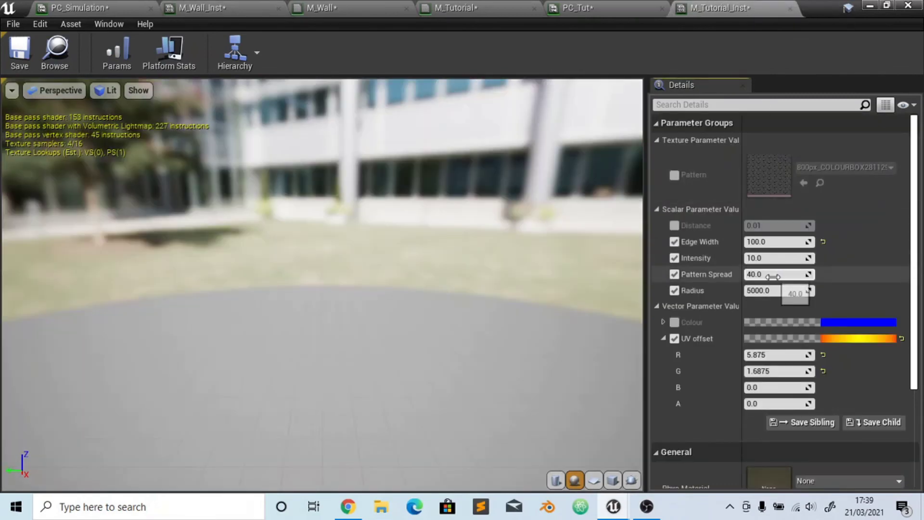
type("100")
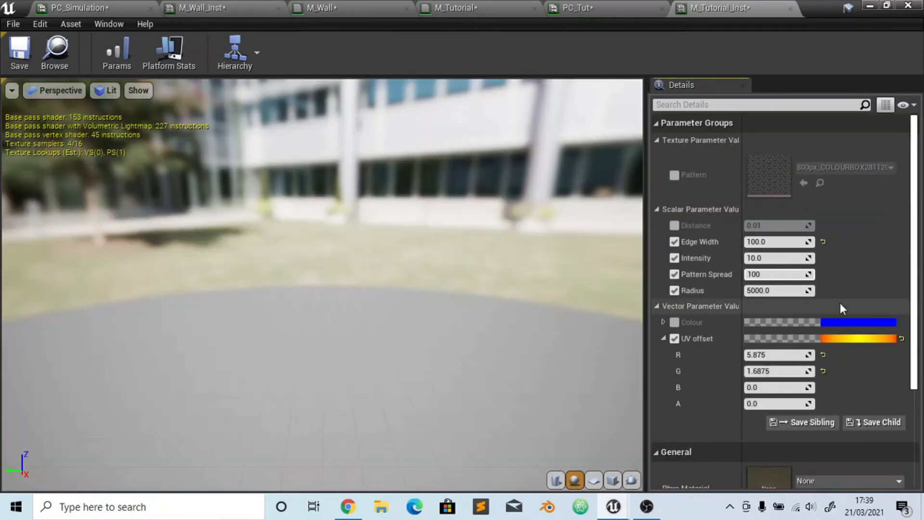
key("Return")
Shrink the asset editor to a floating window below the plane's edge in the level, showing M_Tutorial_Inst's UV offset channels
left_click(887, 5)
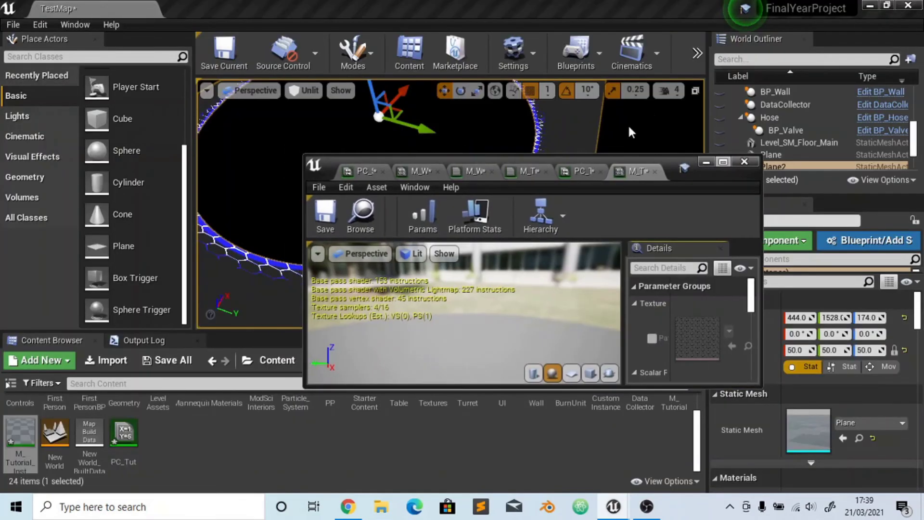
left_click_drag(663, 172, 583, 334)
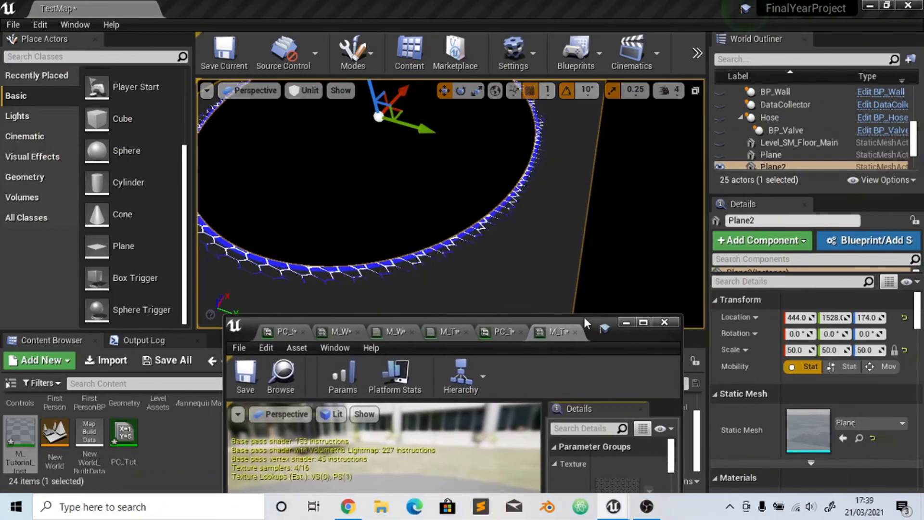
scroll(515, 197, "up", 3)
key("Left")
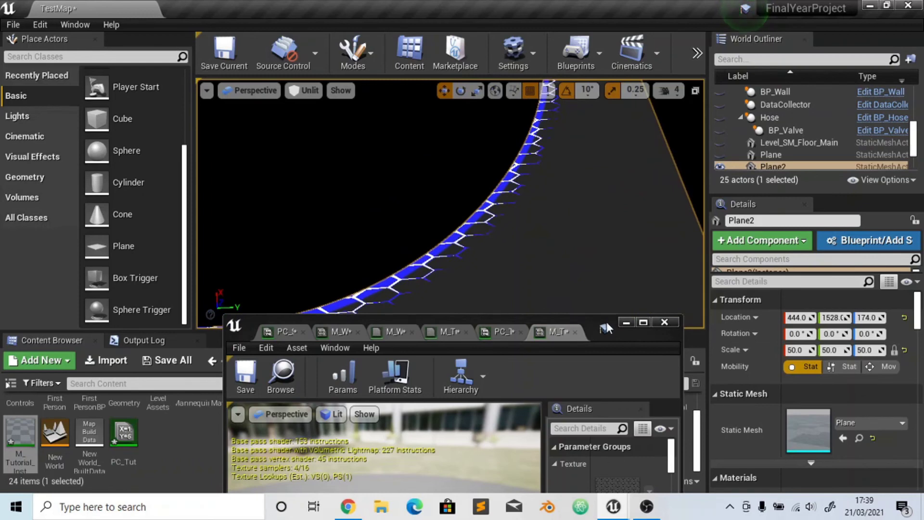
left_click_drag(606, 322, 592, 224)
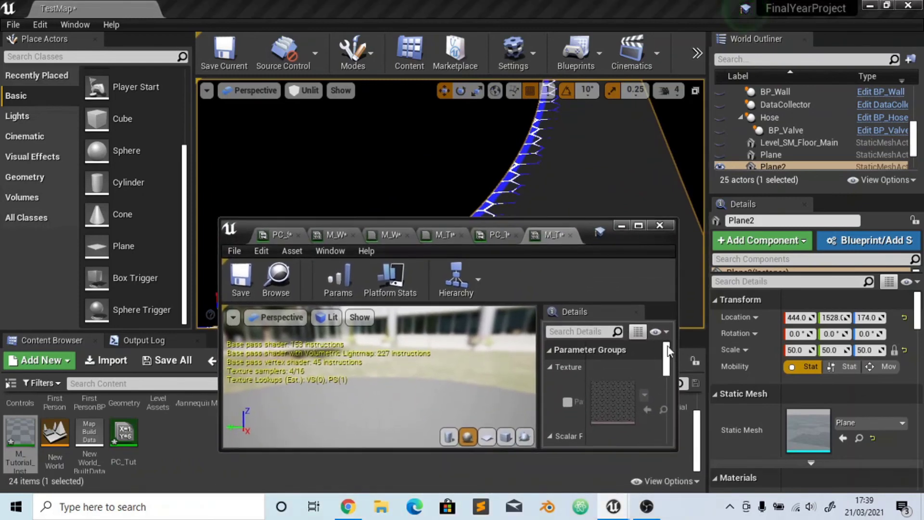
left_click_drag(667, 354, 667, 375)
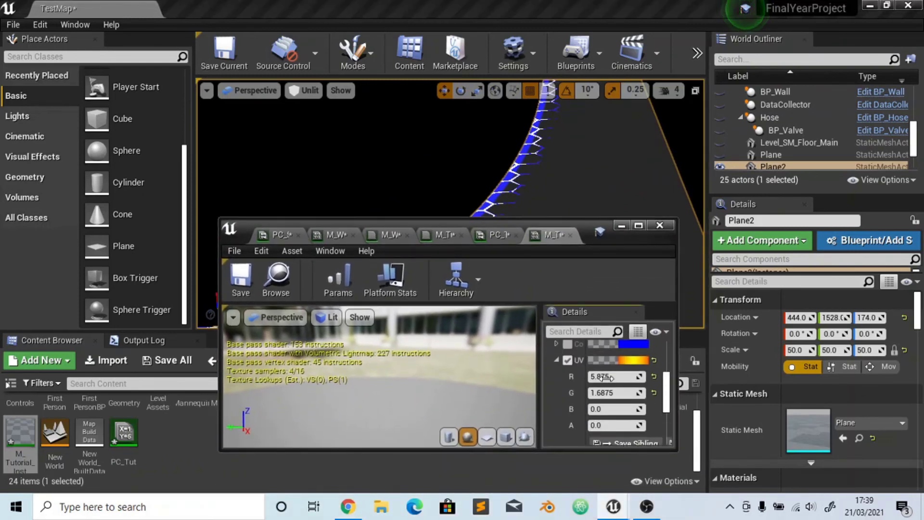
Try lower R values for M_Tutorial_Inst's UV offset, set R to 1.6875, and check the pattern around the plane's opening
left_click_drag(589, 376, 593, 376)
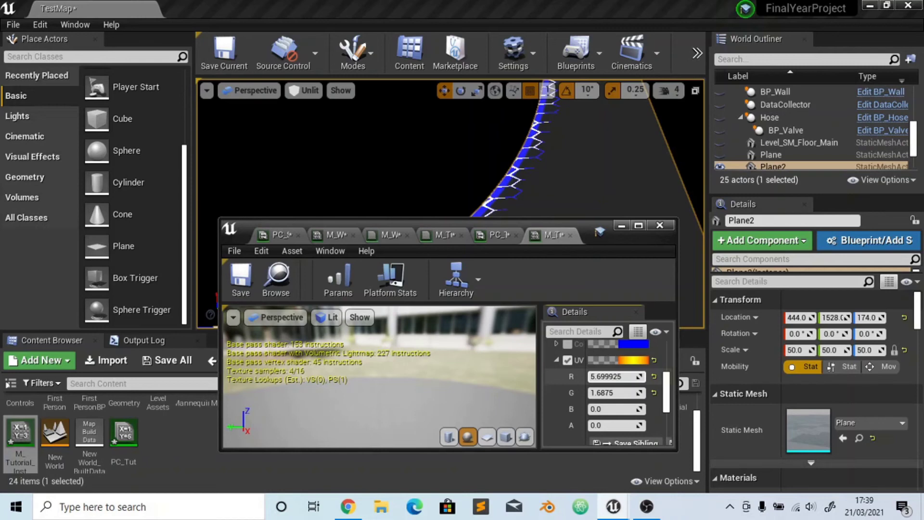
mouse_move(605, 381)
left_mouse_down()
mouse_move(578, 380)
mouse_move(597, 377)
left_mouse_up()
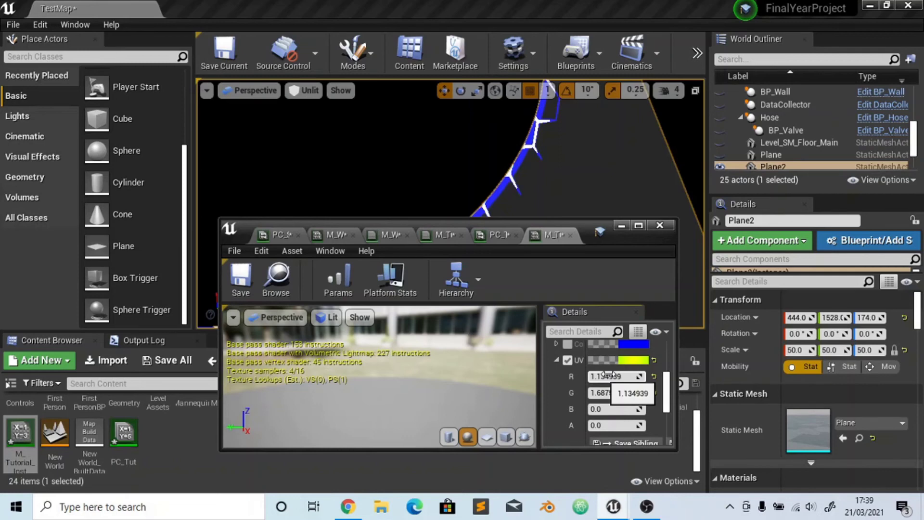
left_click(621, 377)
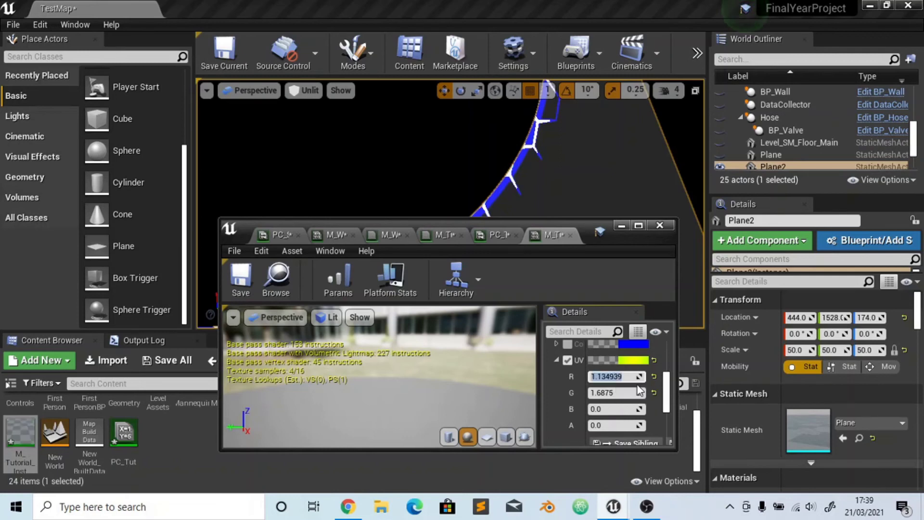
type("1.67")
key("BackSpace")
type("875")
key("Return")
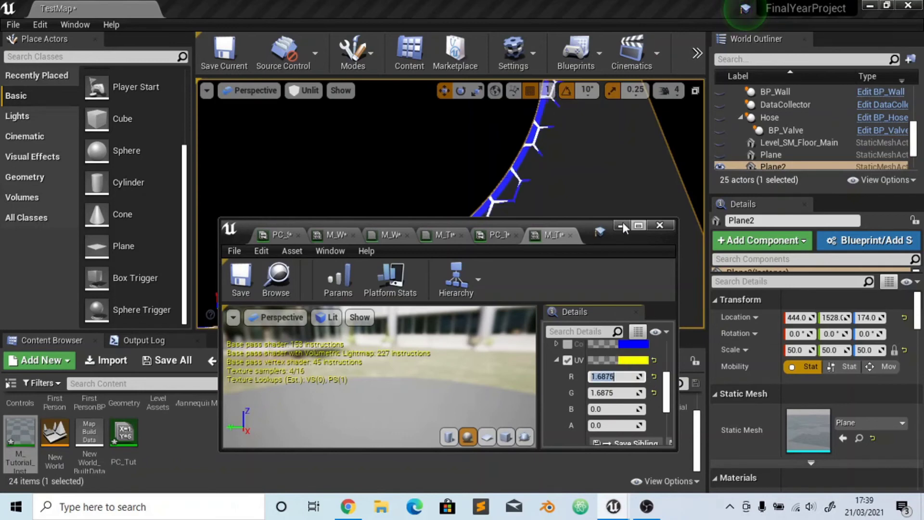
left_click(621, 225)
right_click_drag(623, 223, 623, 223)
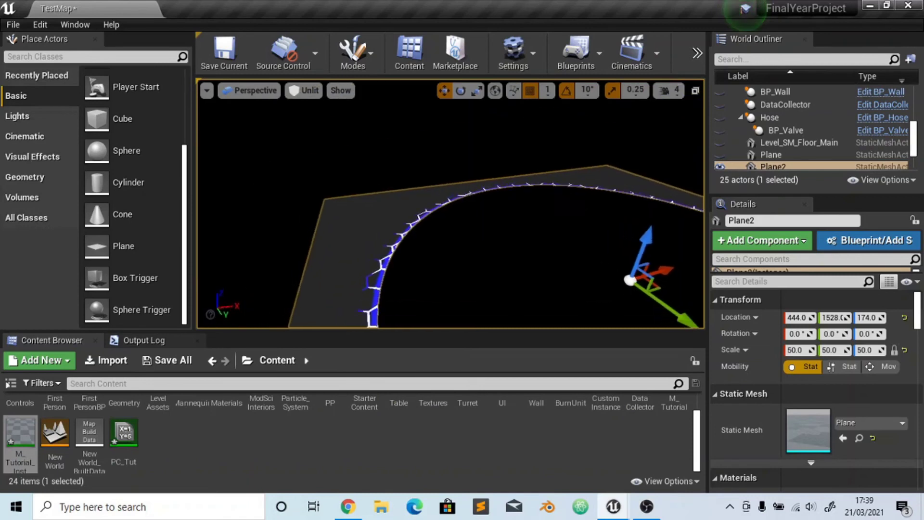
right_click_drag(518, 224, 519, 227)
Reopen M_Tutorial_Inst, widen its parameter name column and set Pattern Spread to 250
mouse_move(613, 506)
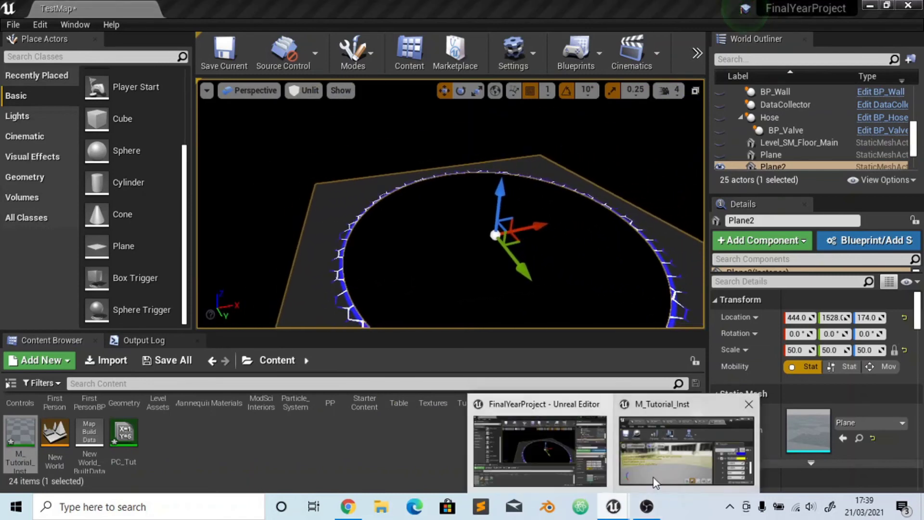
left_click(654, 477)
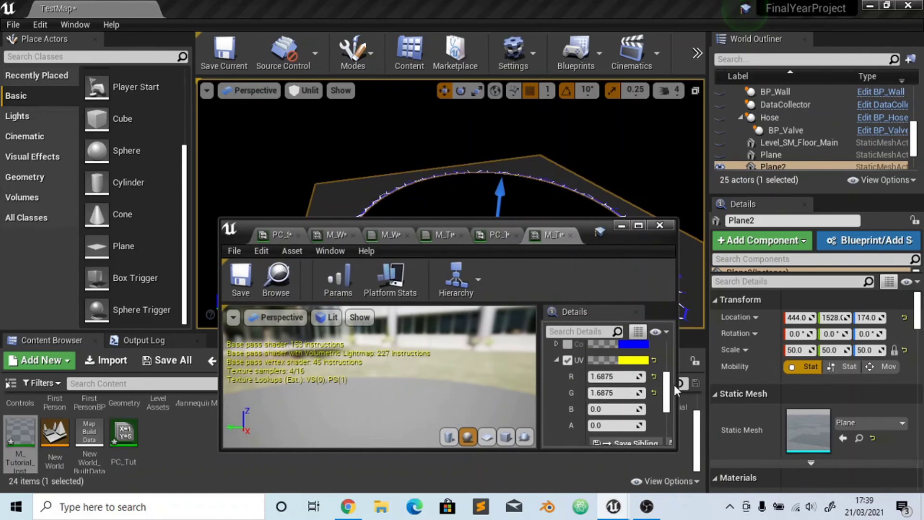
left_click_drag(668, 396, 666, 373)
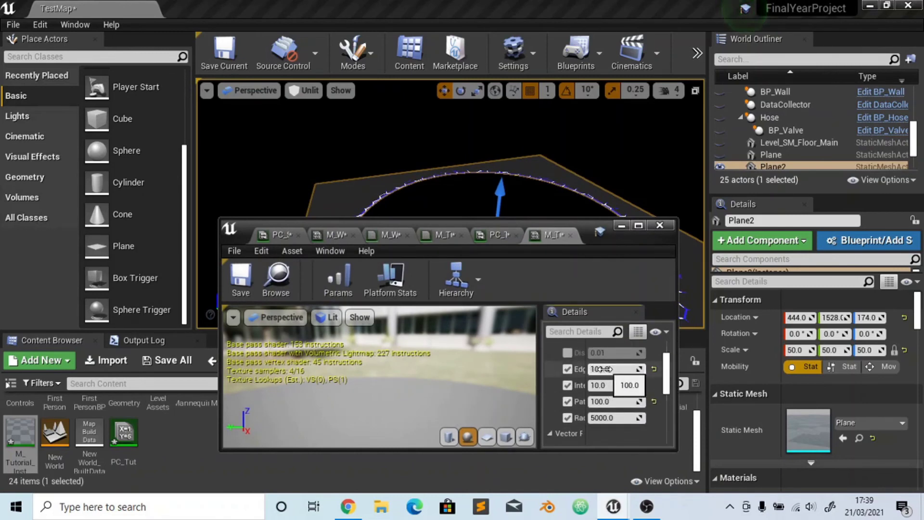
left_click_drag(585, 376, 606, 376)
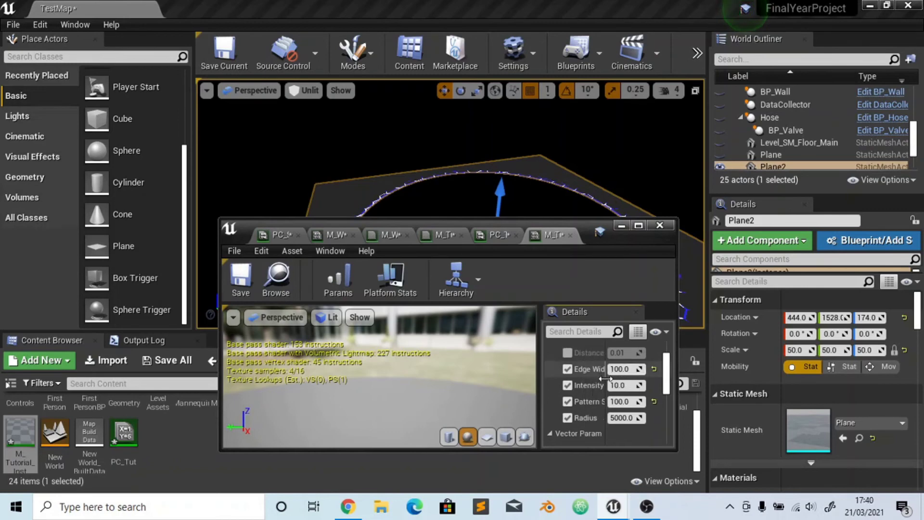
left_click(622, 401)
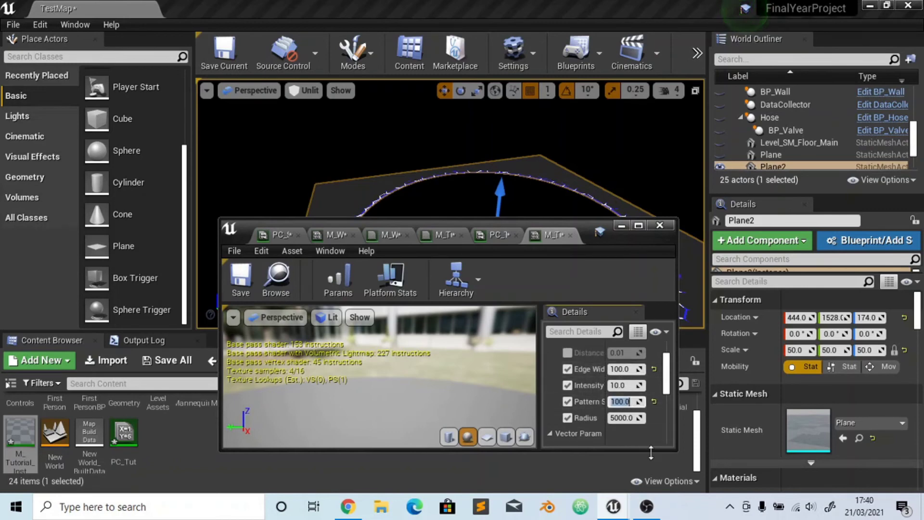
type("250")
key("Return")
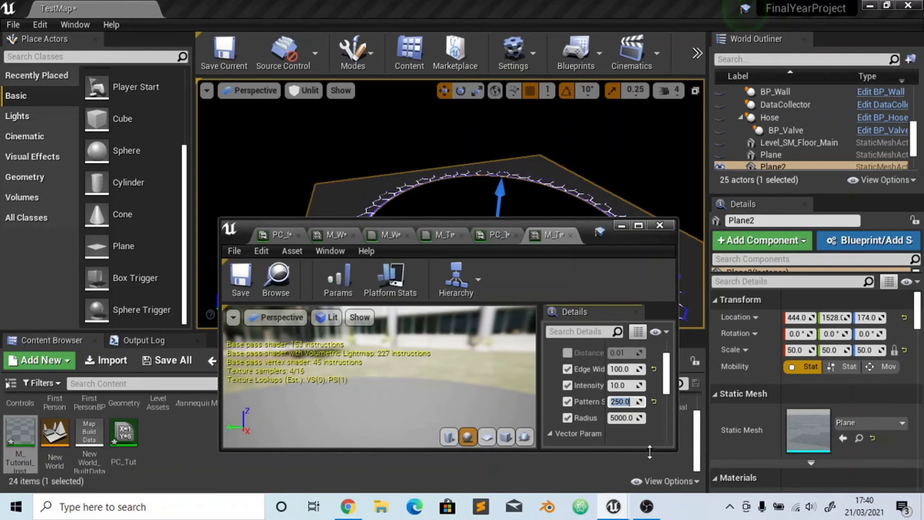
Examine the widened hexagon pattern around the plane's opening in the level, from the whole plane down to a close-up
left_click(622, 225)
mouse_move(611, 234)
right_mouse_down()
mouse_move(611, 260)
mouse_move(615, 229)
right_mouse_up()
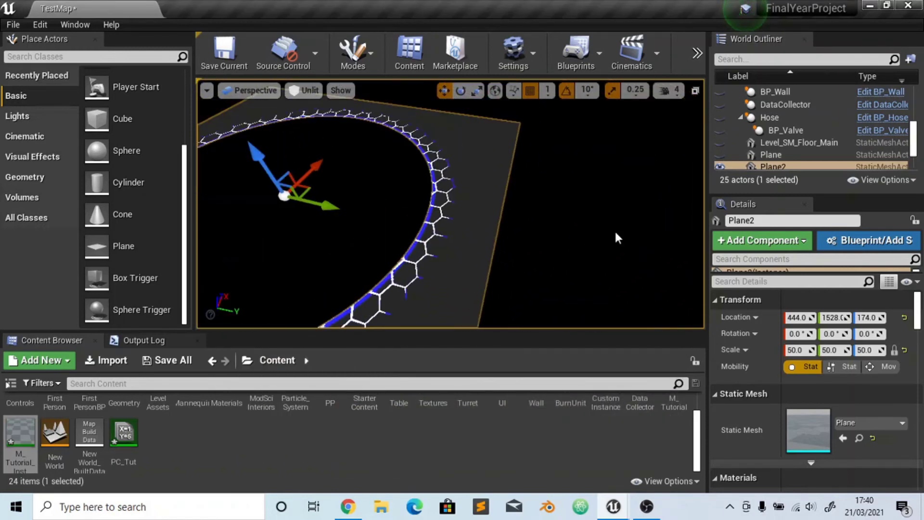
key("f")
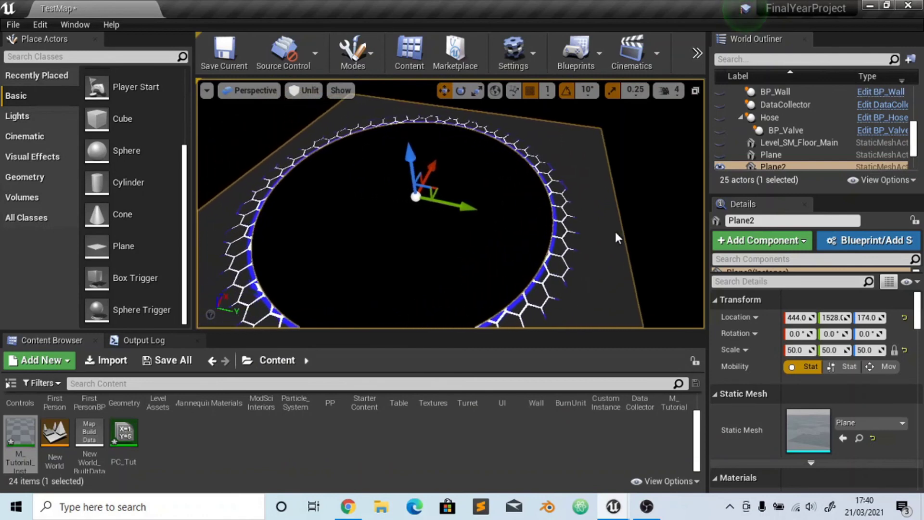
key("Left")
key("Up")
key("Left")
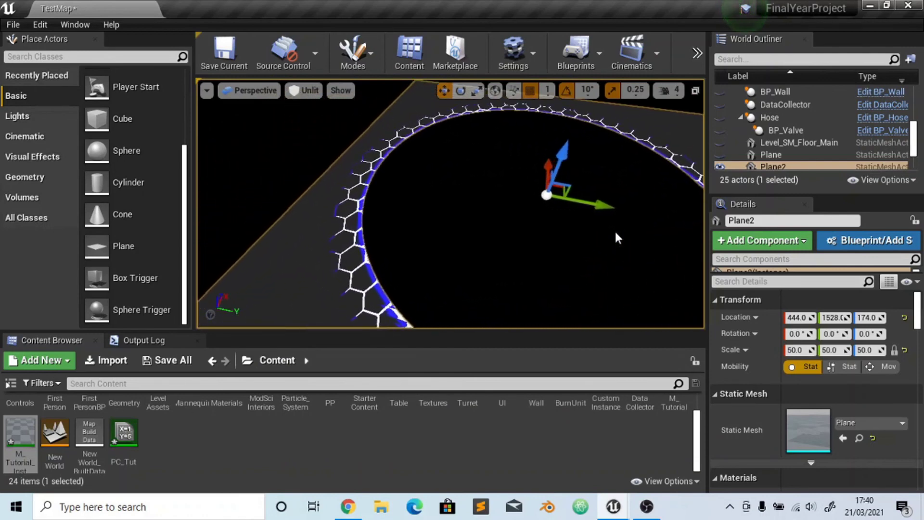
key("Up")
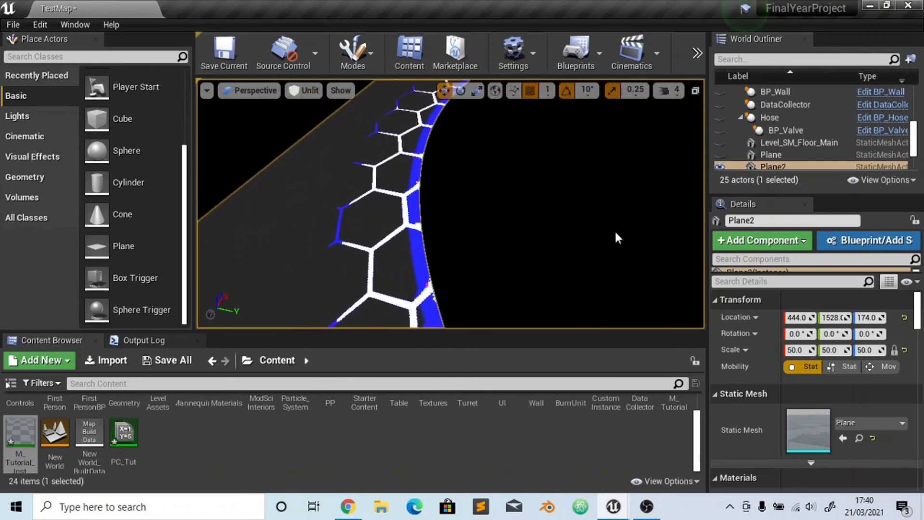
Switch the level viewport to Lit mode and view the glowing hexagon edge up close and around the whole opening
left_click(297, 92)
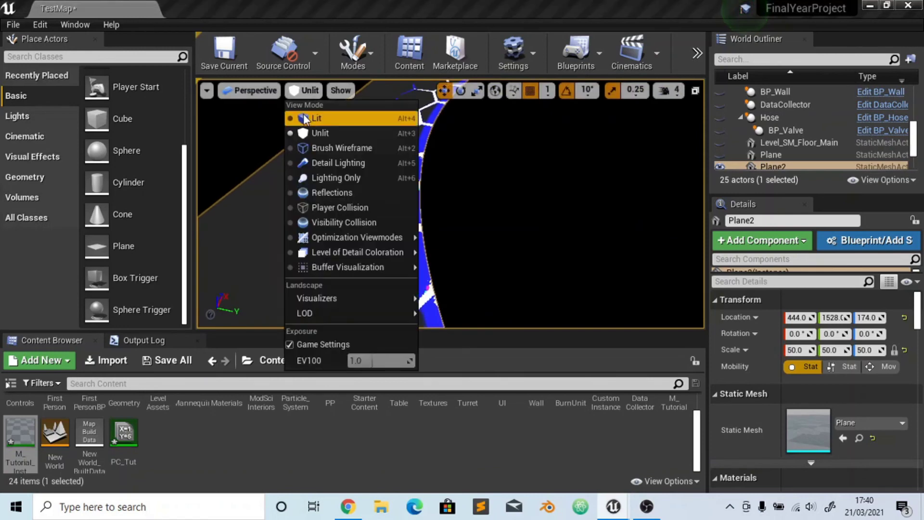
left_click(319, 116)
right_click_drag(559, 226, 600, 243)
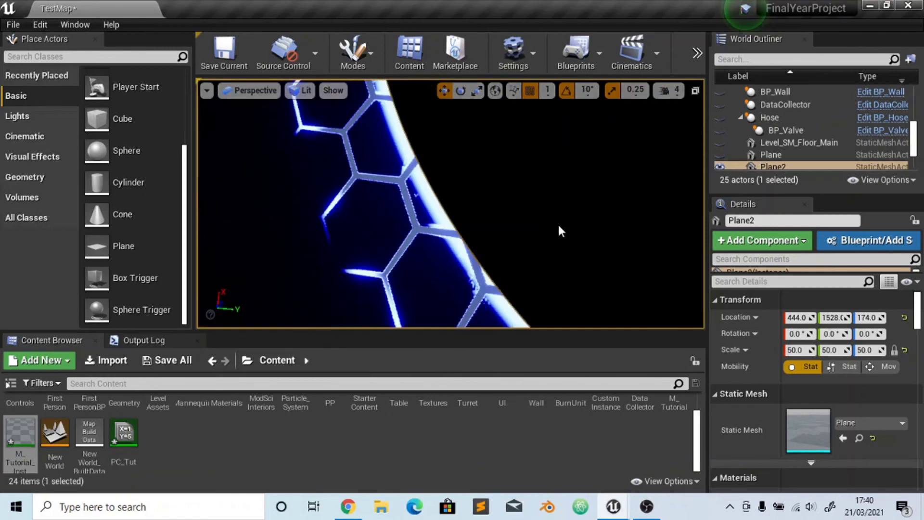
key("Down")
key("Down")
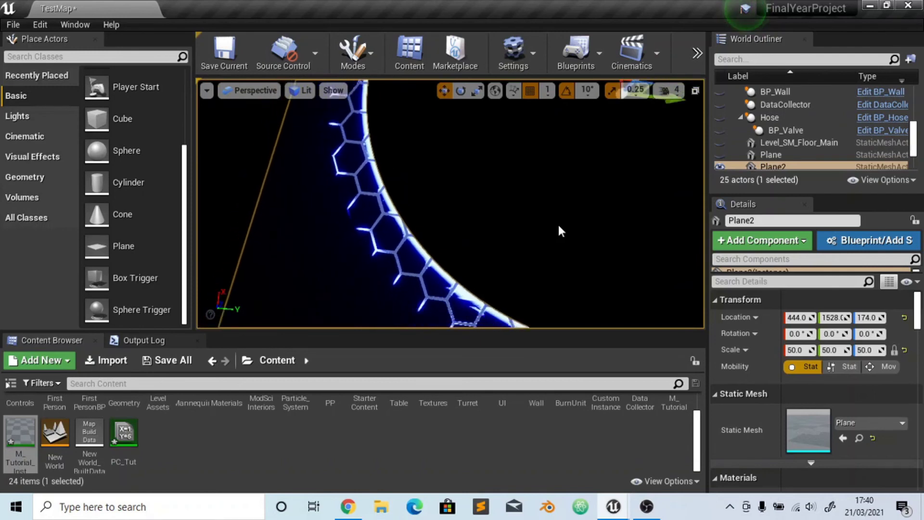
key("Down")
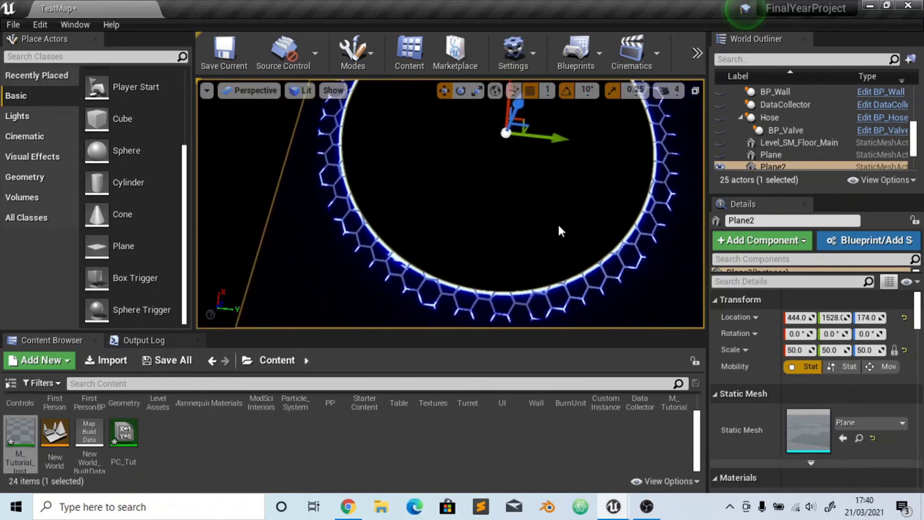
right_click_drag(558, 222, 562, 198)
Open PC_Tut beside the level and scrub the Percentage parameter's default value to 0.533333
mouse_move(624, 509)
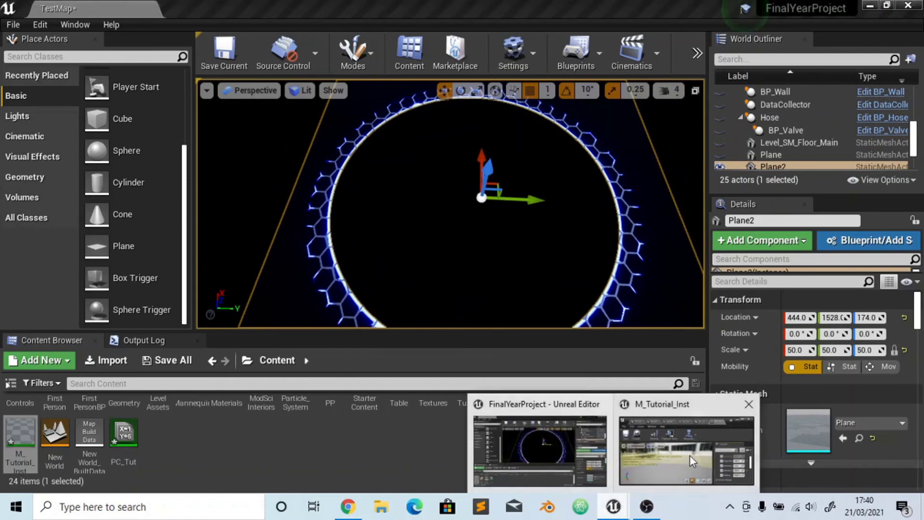
left_click(778, 453)
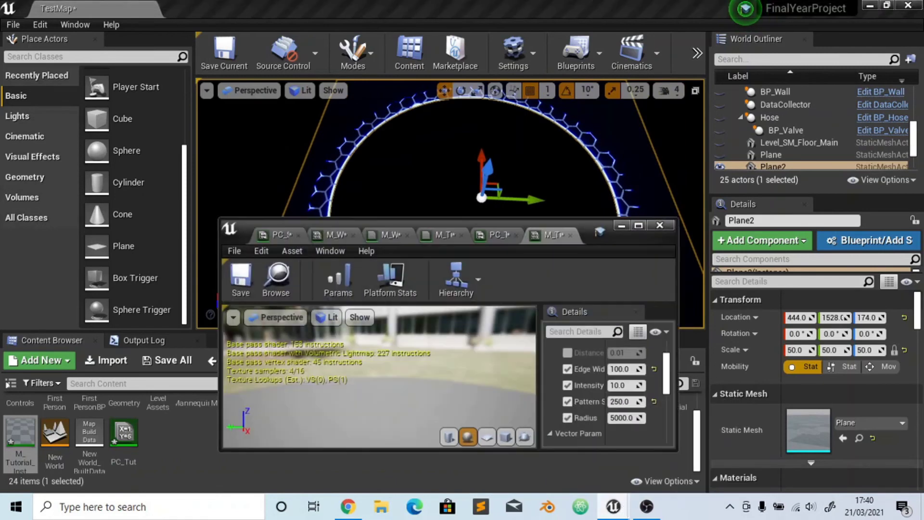
left_click(496, 235)
mouse_move(419, 414)
left_mouse_down()
mouse_move(388, 414)
mouse_move(429, 414)
left_mouse_up()
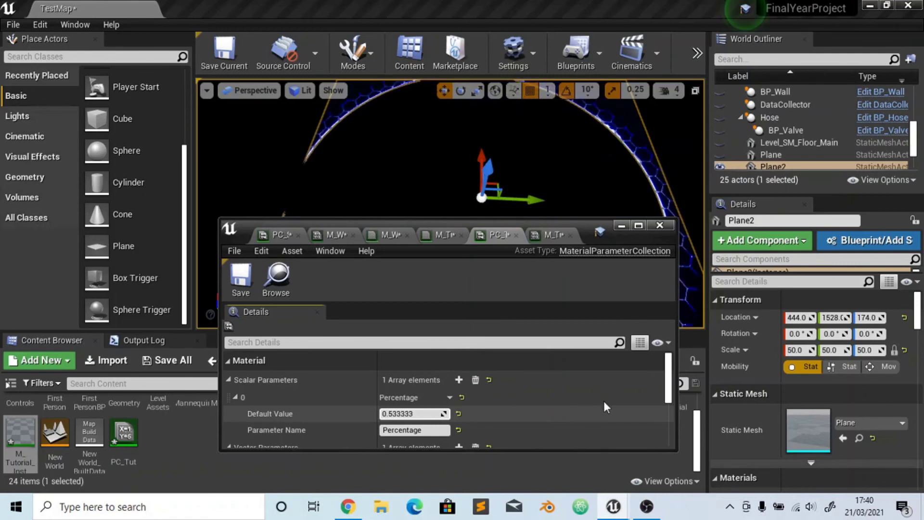
Put the PC_Tut window away and place a basic cube inside the plane's circular opening in the level
left_click(623, 229)
right_click_drag(631, 250, 215, 193)
left_click_drag(114, 118, 456, 222)
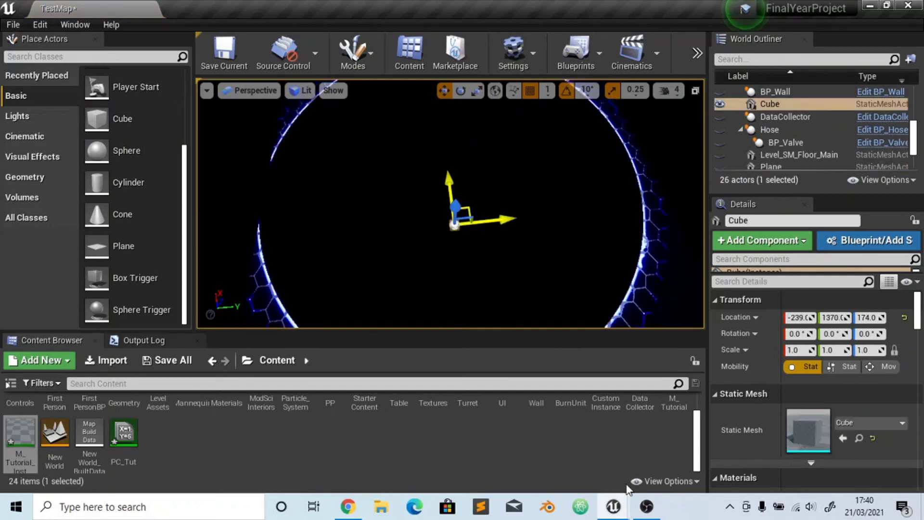
Bring PC_Tut back, scrub the Percentage default value to 0.333333 and scale the cube uniformly to 5
mouse_move(613, 507)
left_click(651, 466)
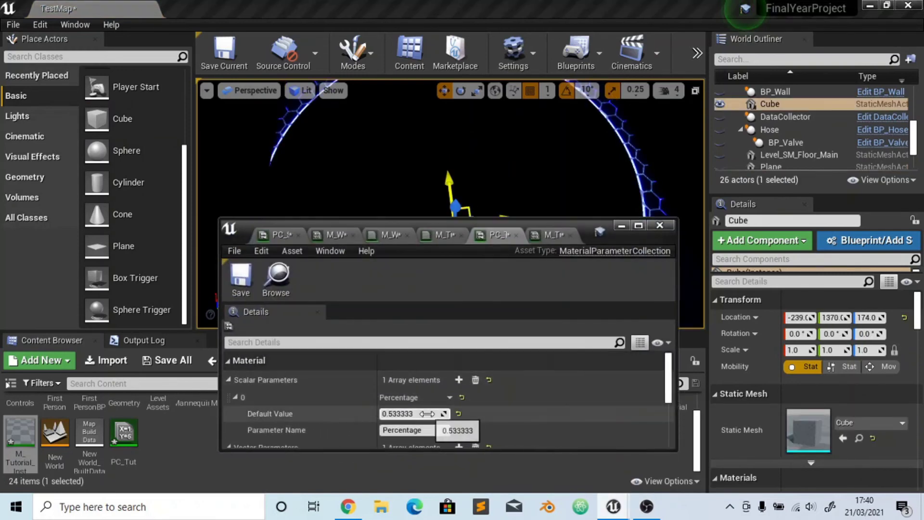
left_click_drag(428, 415, 405, 414)
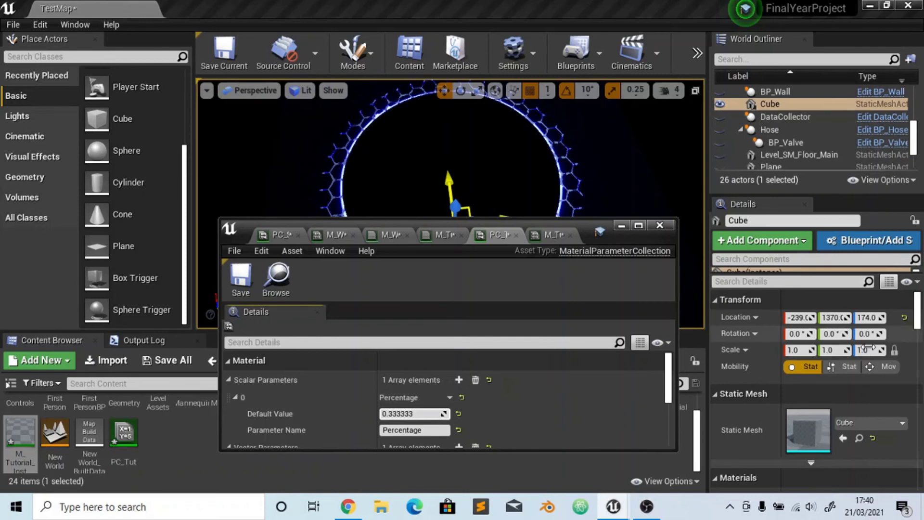
left_click(869, 349)
key("Return")
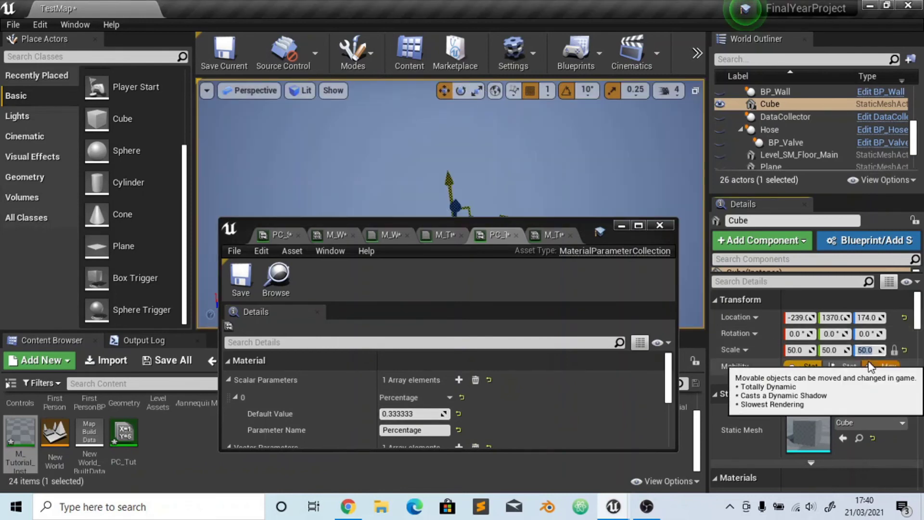
key("Return")
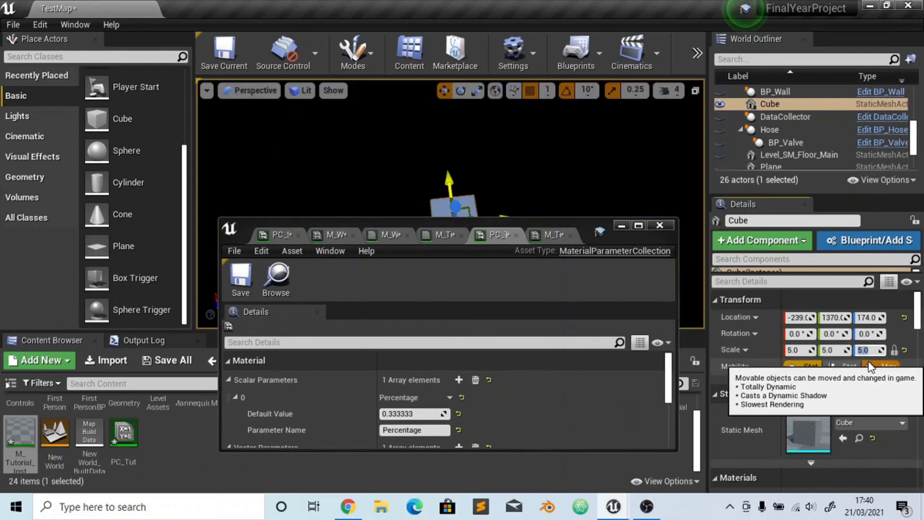
Scrub the Percentage default value to 0.123809 and lower the cube beneath the plane to a Z location of -174
left_click_drag(429, 413, 425, 414)
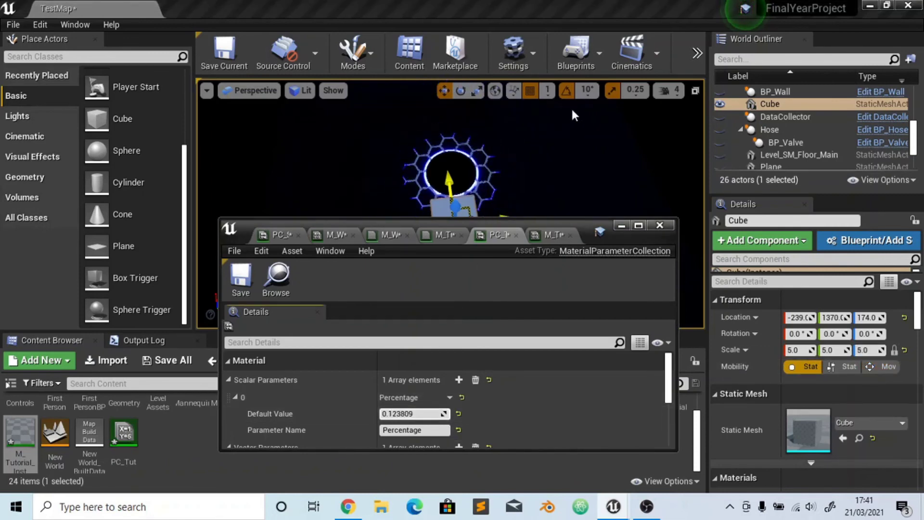
right_click_drag(571, 111, 528, 140)
left_click_drag(528, 139, 514, 161)
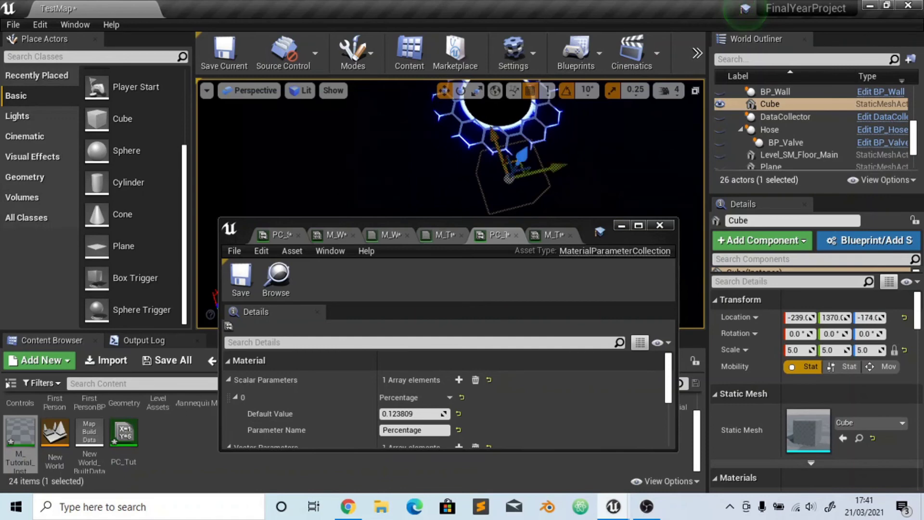
Scrub Percentage in PC_Tut to 0.428571, put its window away and view the cube through the whole glowing opening
left_click_drag(406, 415, 426, 414)
right_click_drag(582, 181, 582, 181)
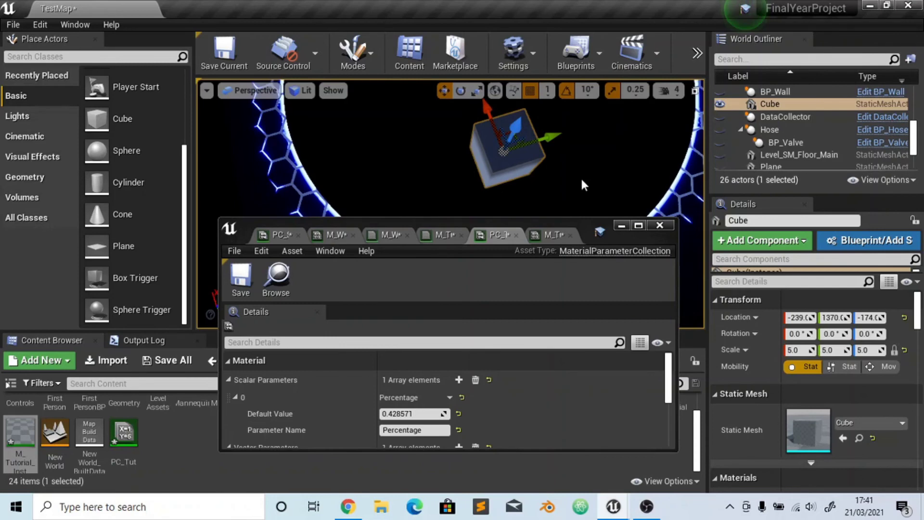
left_click(639, 225)
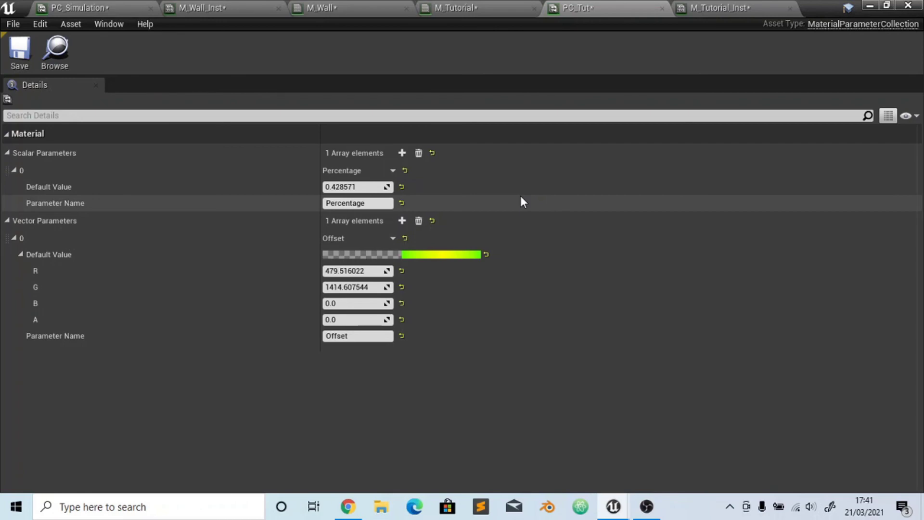
left_click(865, 5)
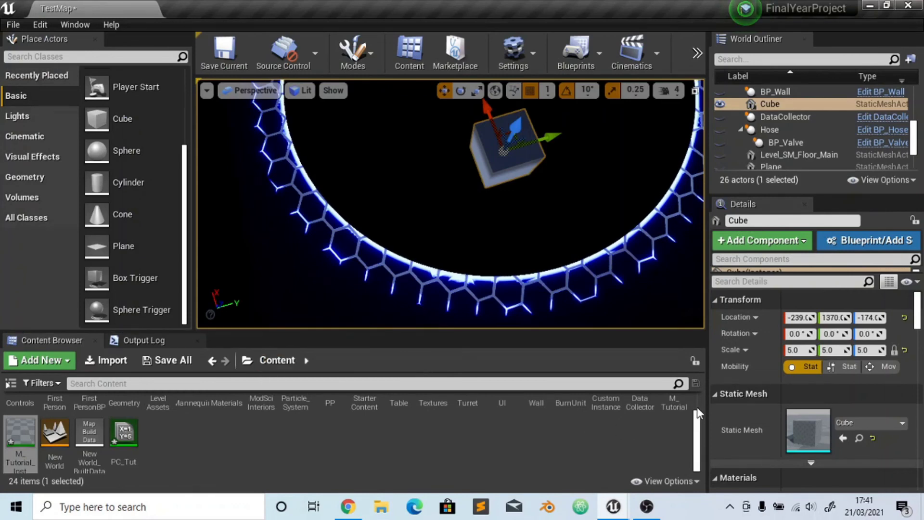
scroll(697, 406, "up", 1)
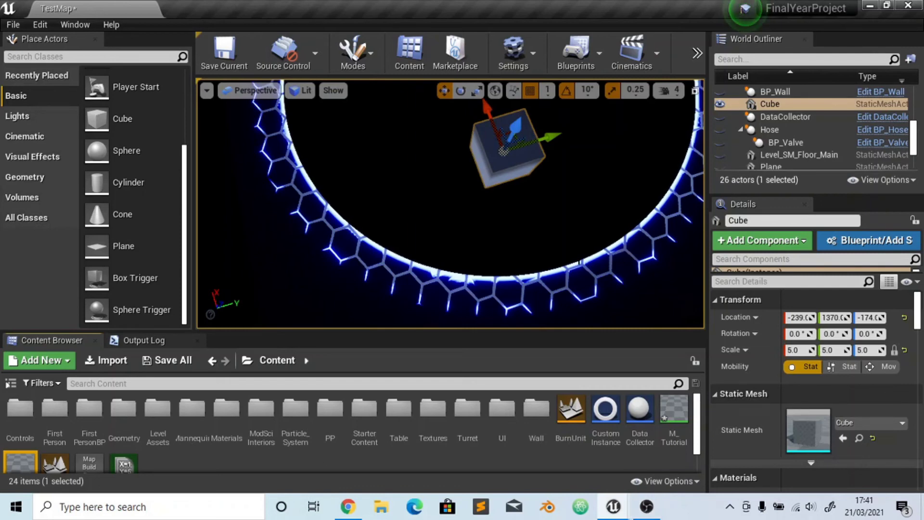
right_click_drag(604, 244, 604, 244)
scroll(604, 244, "down", 2)
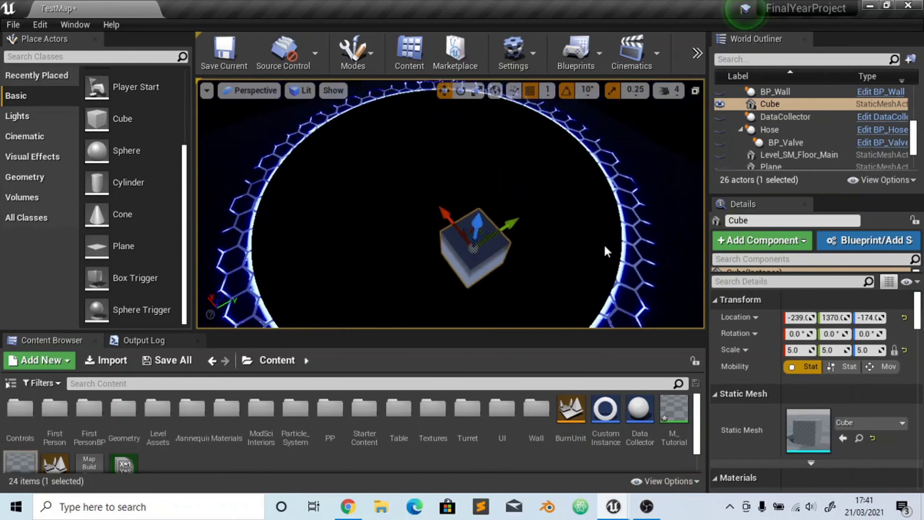
scroll(605, 245, "down", 3)
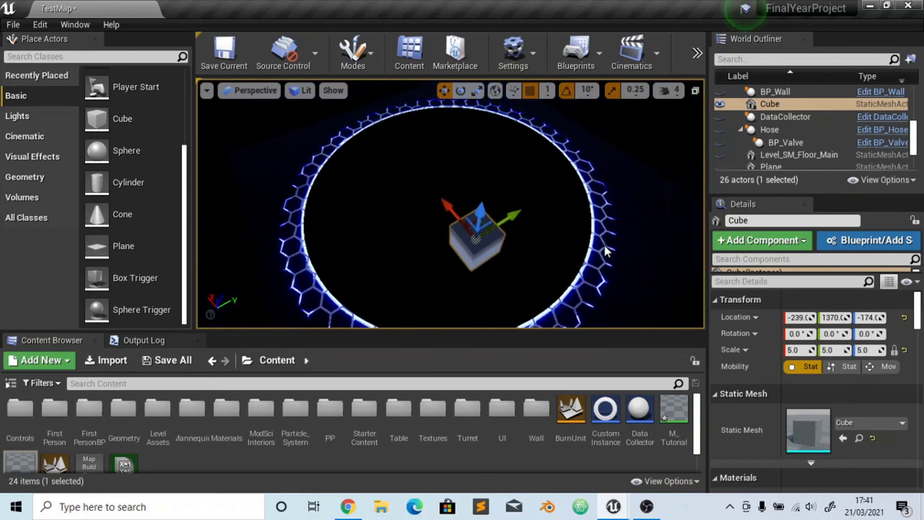
Reload TestMap from the FirstPersonBP Maps folder, saving all the listed modified content
left_click(85, 423)
double_click(86, 423)
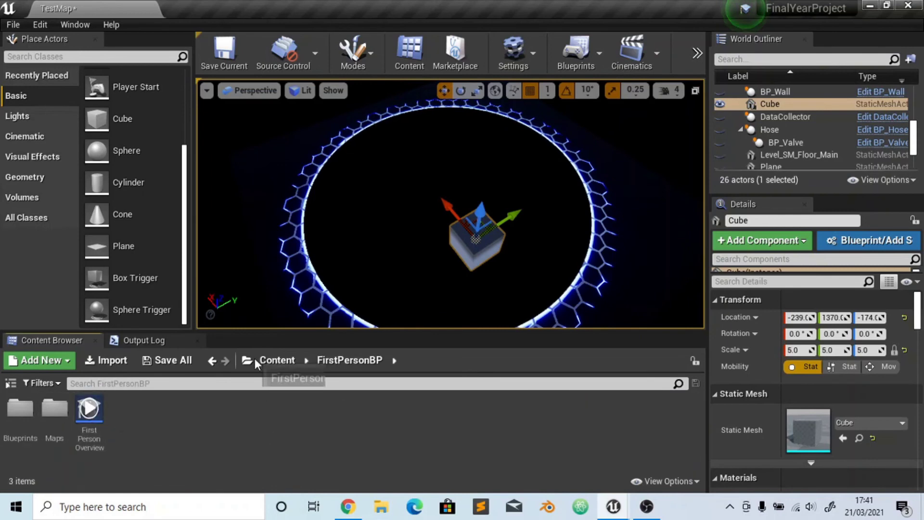
left_click(270, 360)
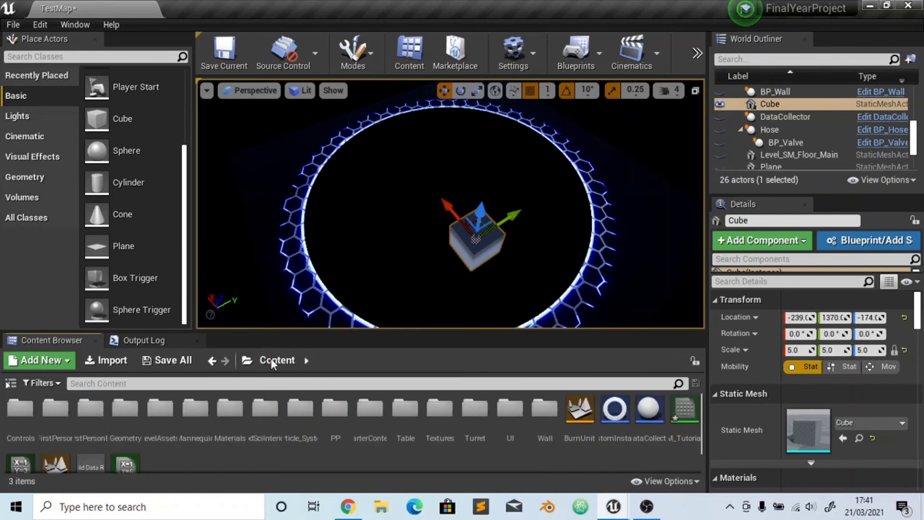
double_click(88, 416)
double_click(52, 409)
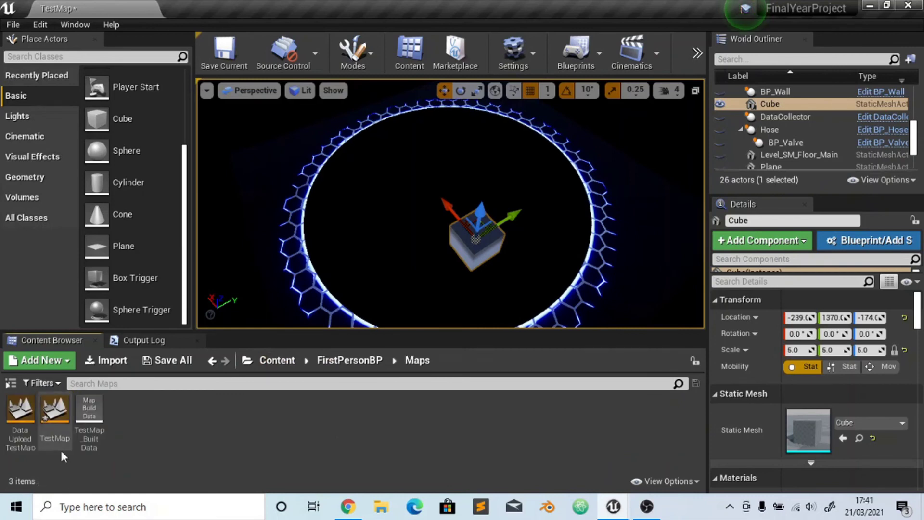
left_click(53, 414)
double_click(51, 417)
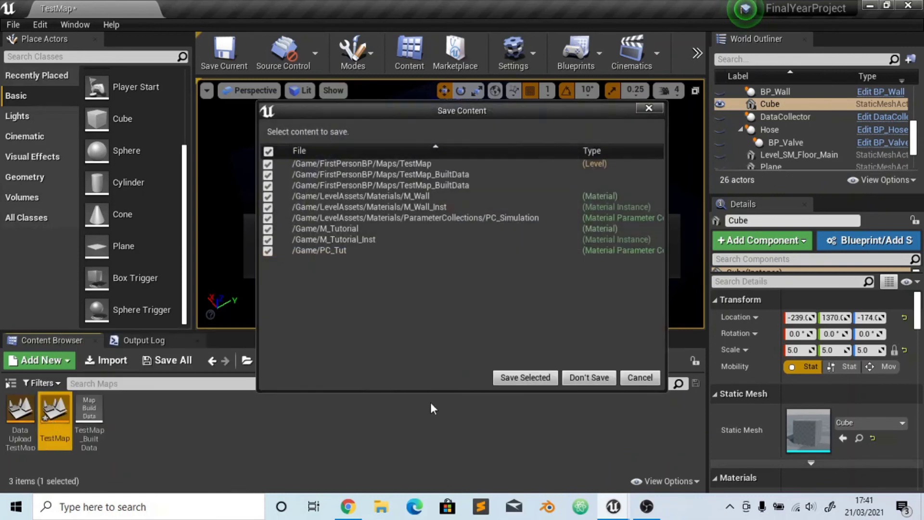
left_click(518, 382)
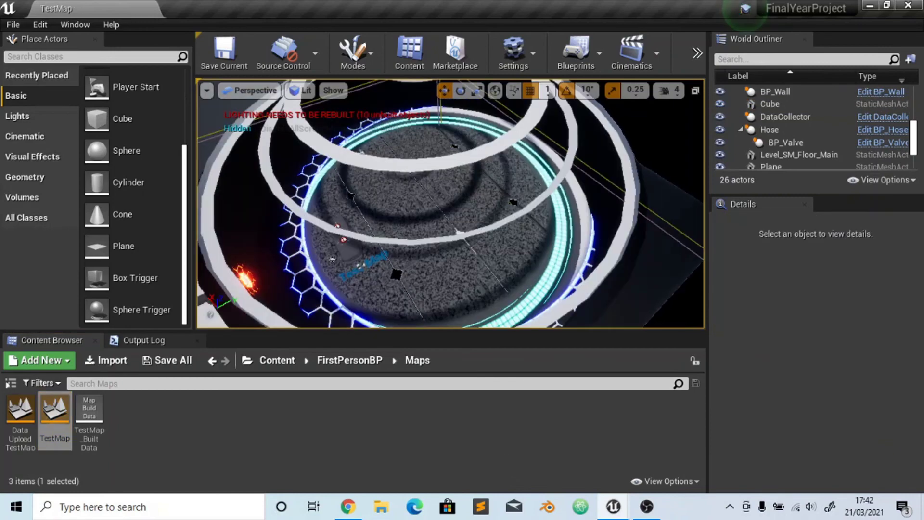
View the red glowing hexagon spot on the wall, then find the level's PostProcessVolume and check its Enabled setting
mouse_move(559, 262)
right_mouse_down()
mouse_move(491, 275)
mouse_move(474, 260)
mouse_move(604, 273)
mouse_move(544, 263)
mouse_move(545, 251)
right_mouse_up()
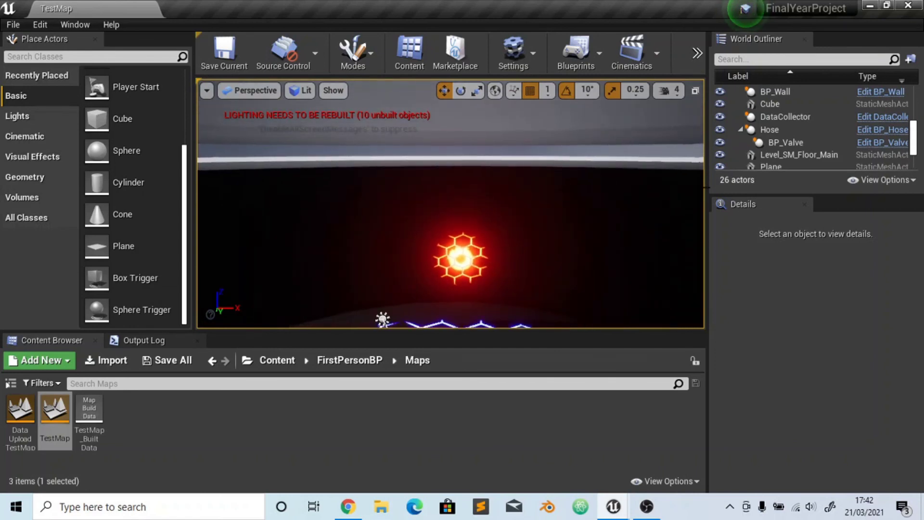
left_click(734, 59)
type("post")
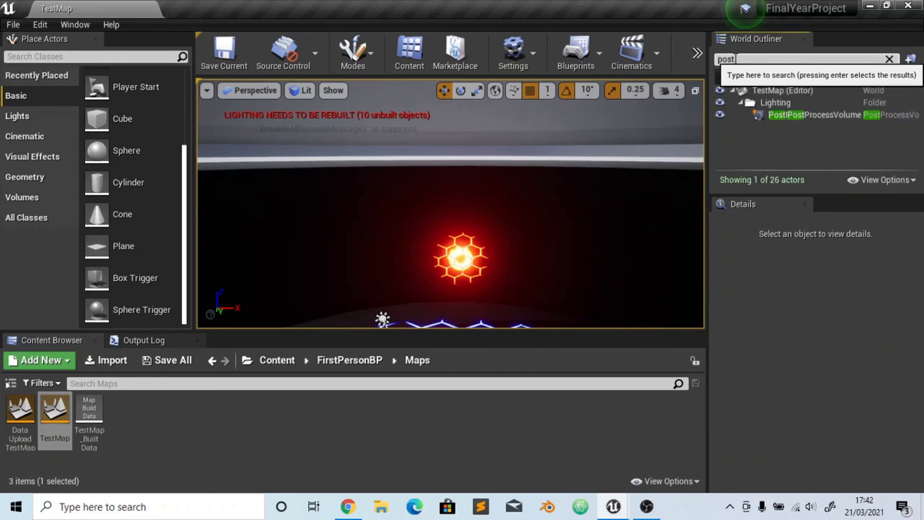
left_click(829, 117)
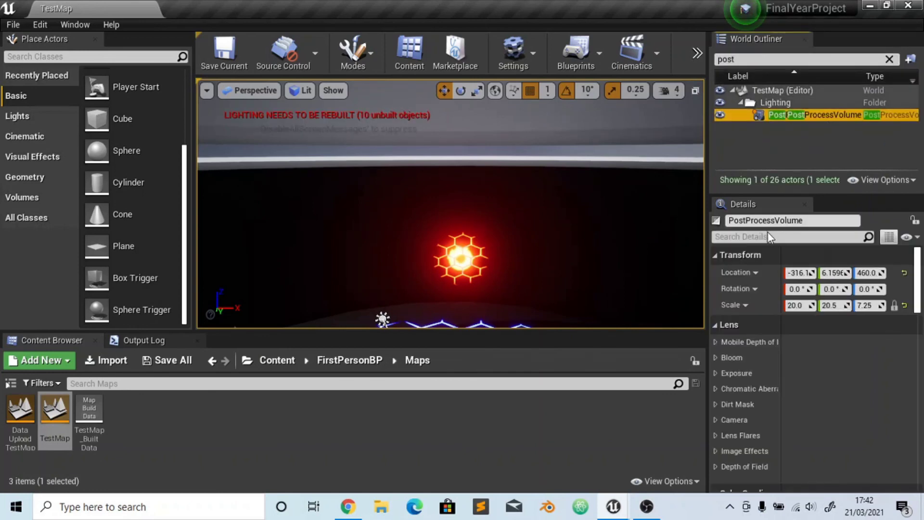
left_click(769, 237)
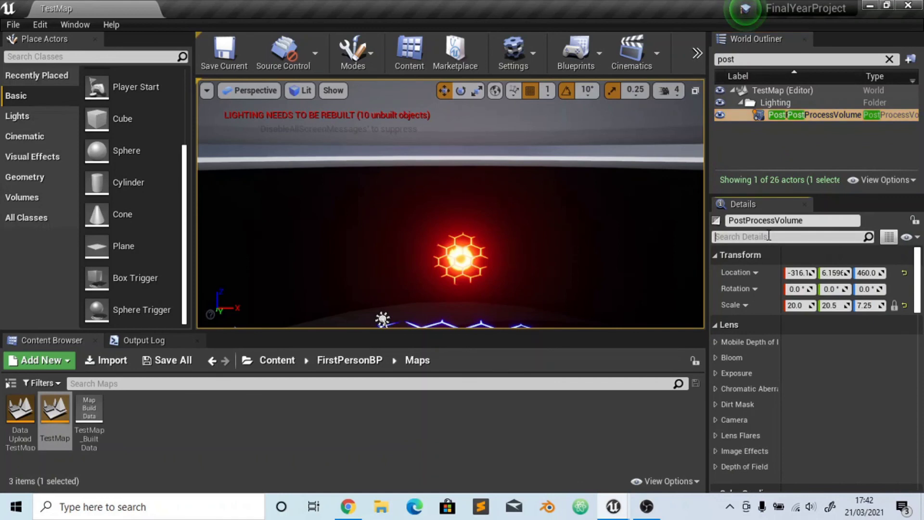
type("enabled")
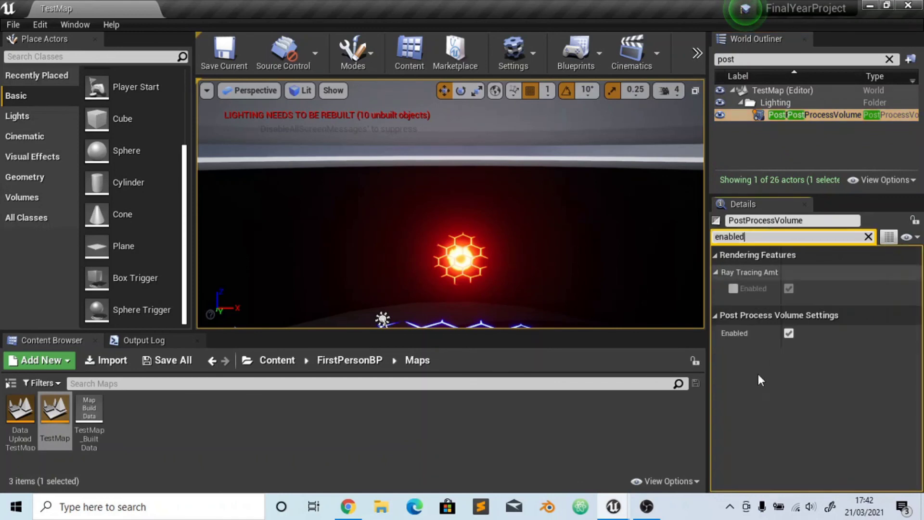
left_click(869, 237)
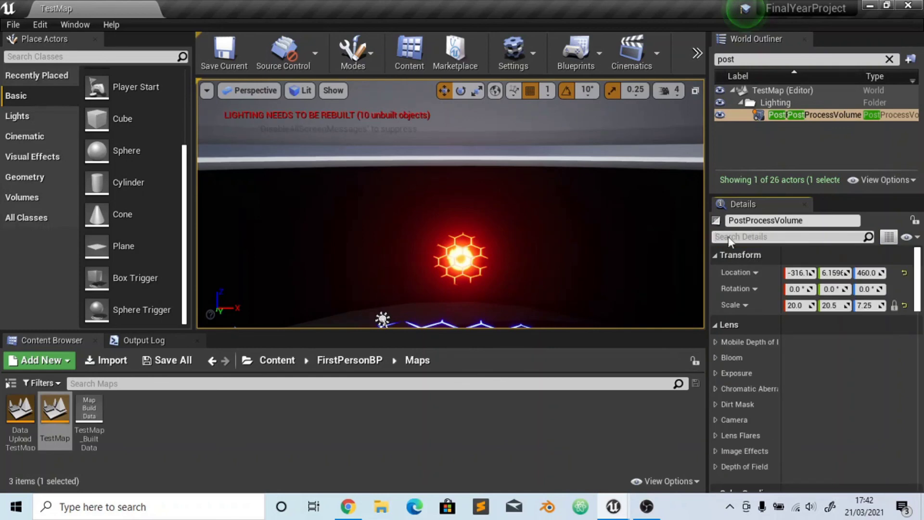
Open the Scan parameter collection from the PP folder beside the level and set its Percentage default value to 0.0
left_click(290, 361)
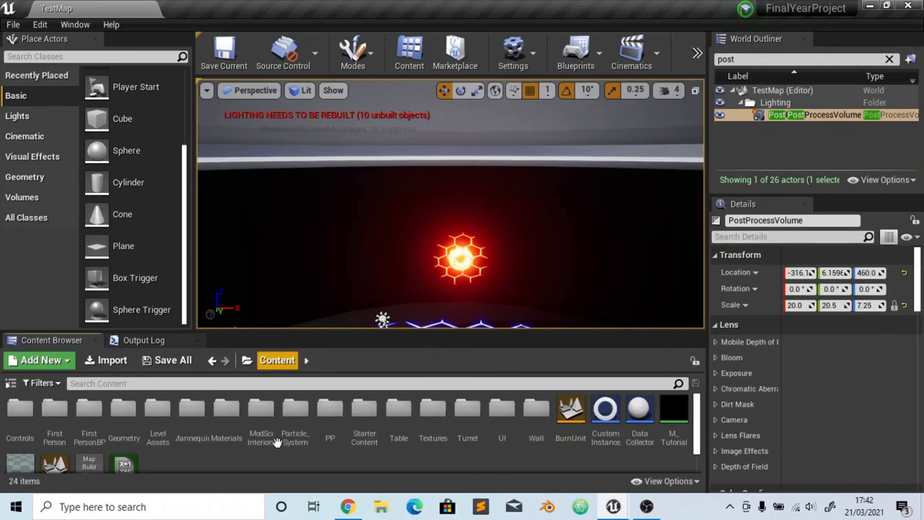
double_click(324, 430)
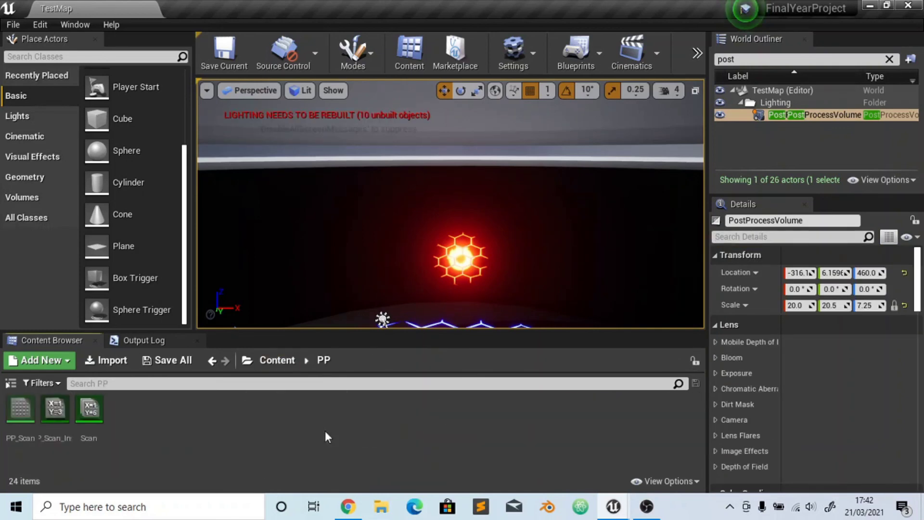
double_click(88, 415)
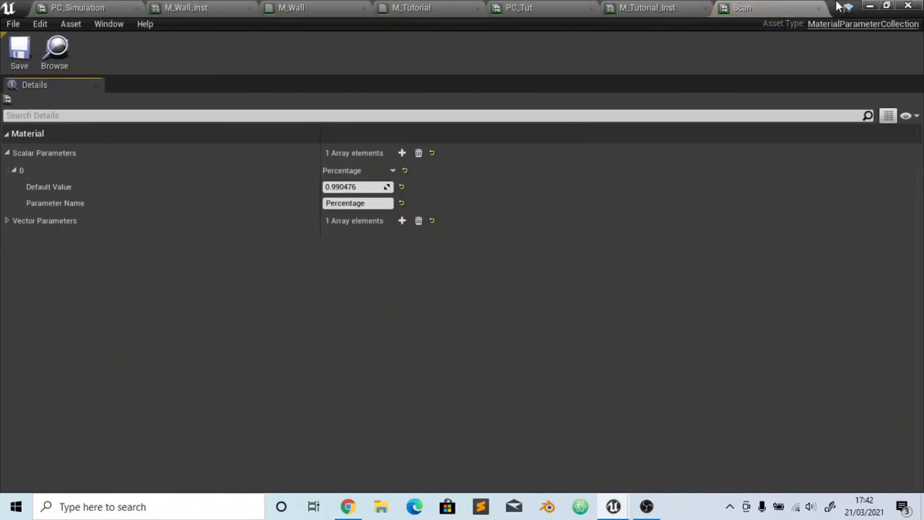
left_click_drag(836, 8, 732, 164)
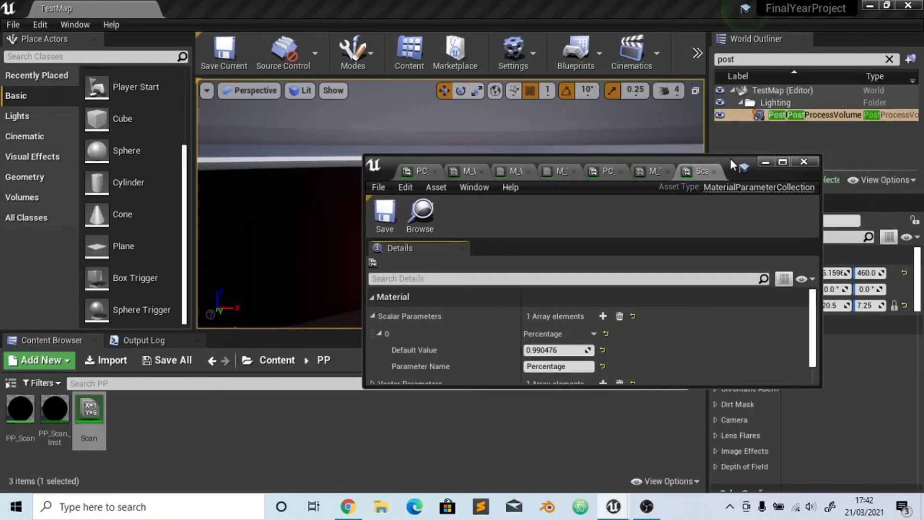
left_click(558, 350)
type("0.0")
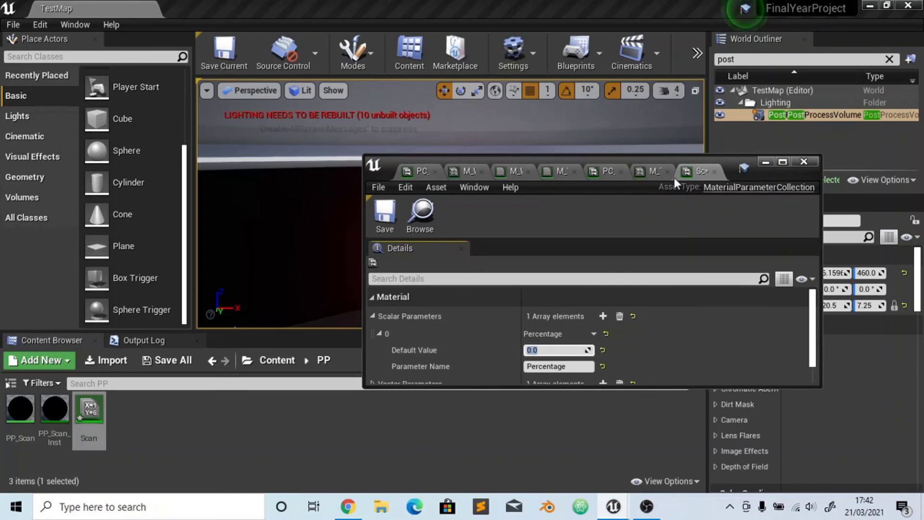
Bring up PC_Simulation below the wall view and scrub its Percentage upward to widen the red glowing opening
left_click(502, 168)
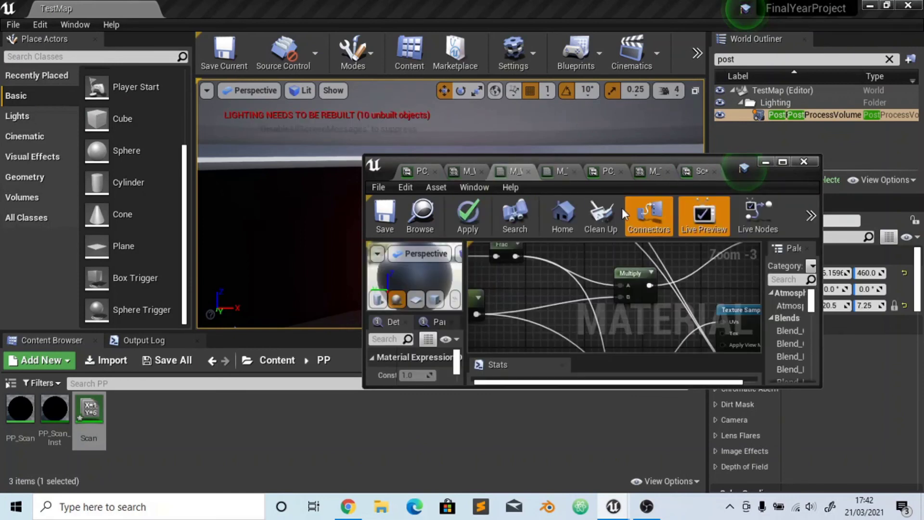
left_click(420, 173)
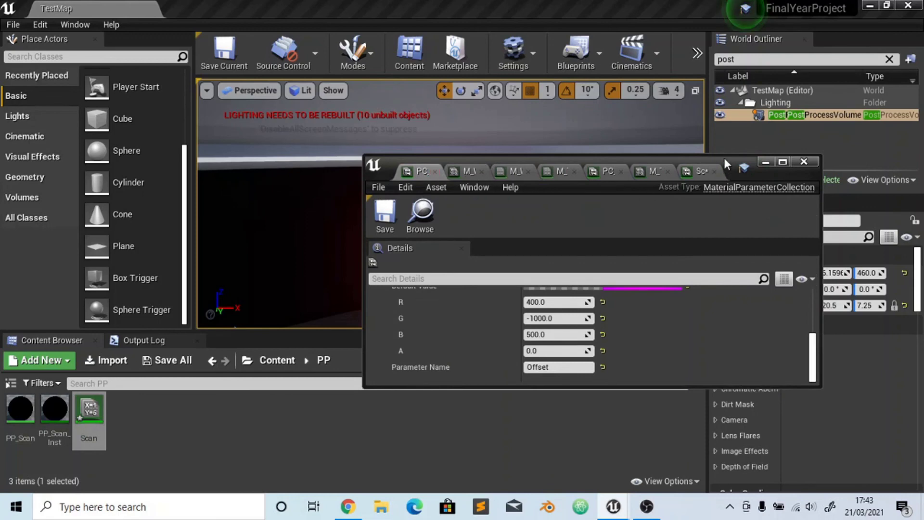
left_click_drag(725, 159, 679, 288)
scroll(550, 462, "up", 5)
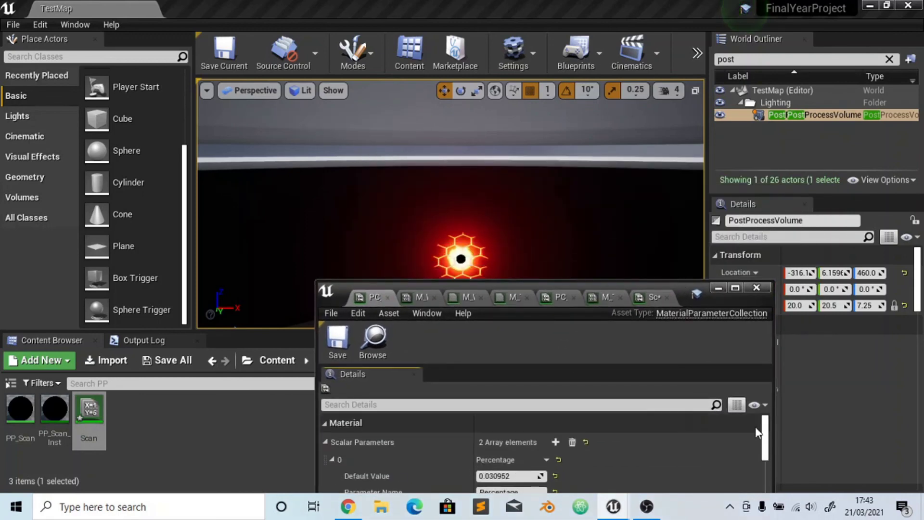
left_click_drag(550, 476, 585, 475)
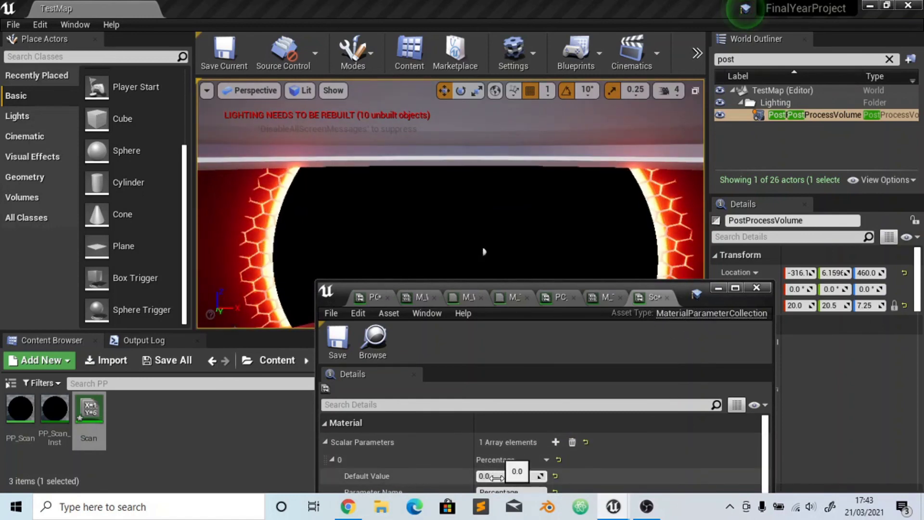
Scrub the Percentage default value of the Scan collection to 0.885714
left_click(496, 476)
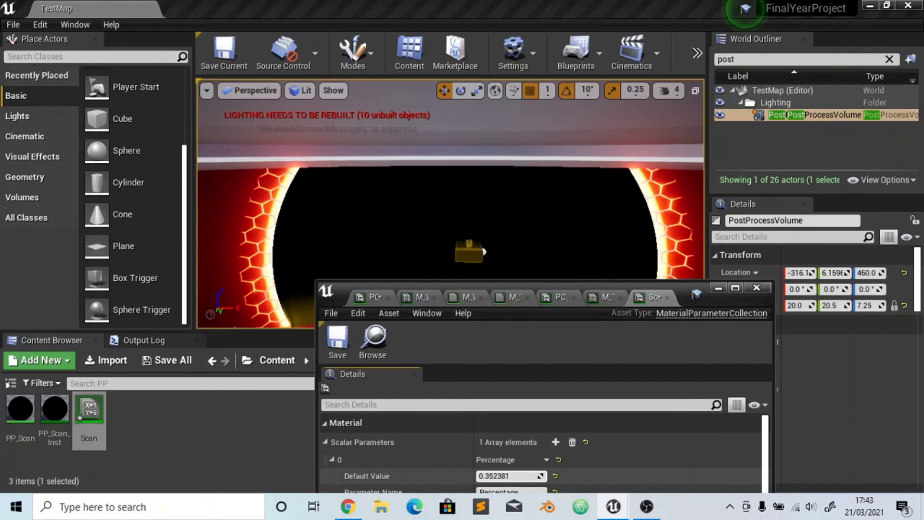
mouse_move(511, 476)
left_mouse_down()
mouse_move(532, 475)
mouse_move(494, 476)
mouse_move(524, 476)
left_mouse_up()
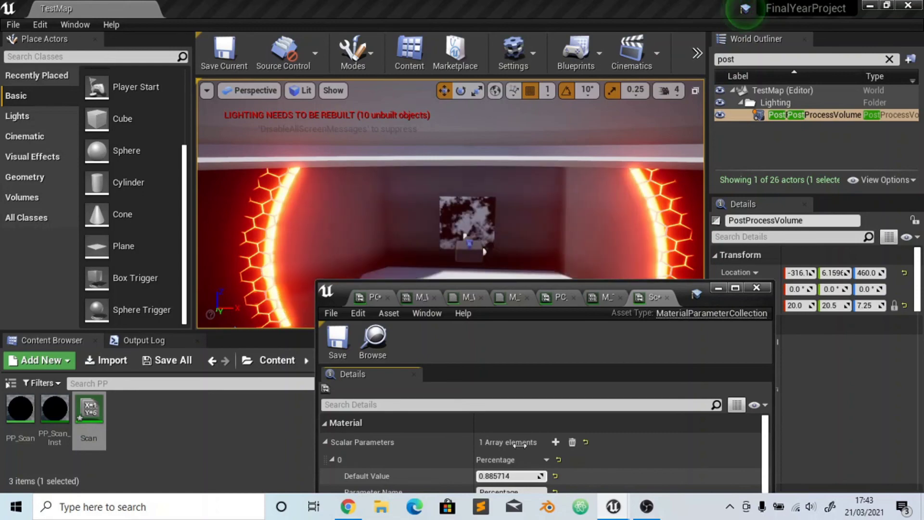
Minimise the Scan collection window and bring the two white wireframe spheres with rings into view
left_click(719, 288)
right_click_drag(452, 217, 452, 267)
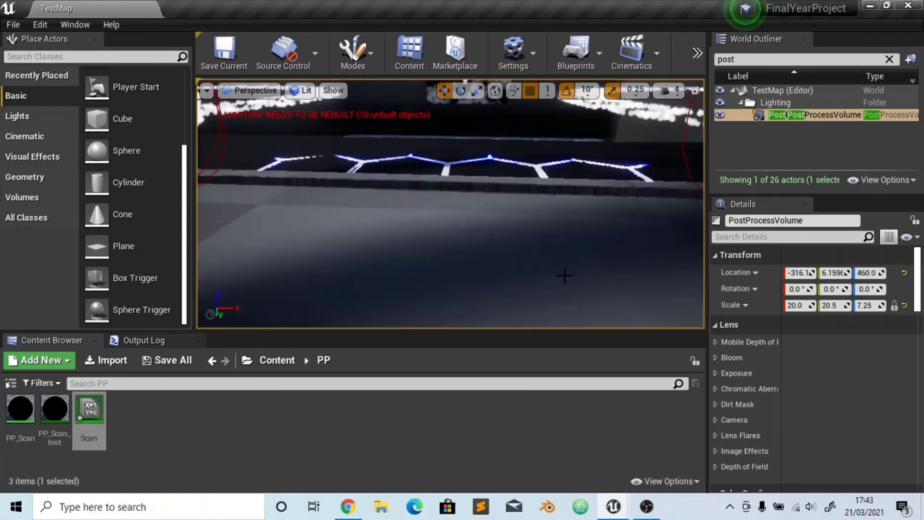
right_click_drag(565, 276, 565, 267)
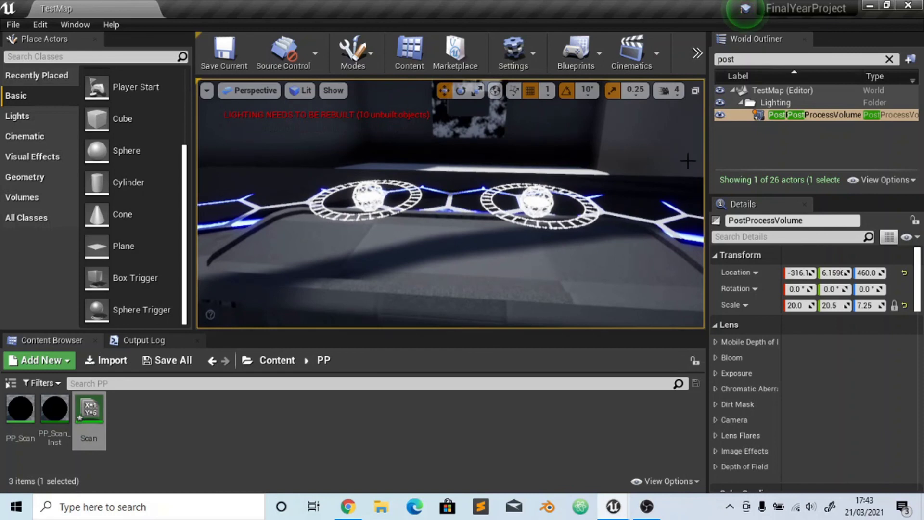
Look through the assets in the Particle_System content folder and return to the Content root
left_click(268, 363)
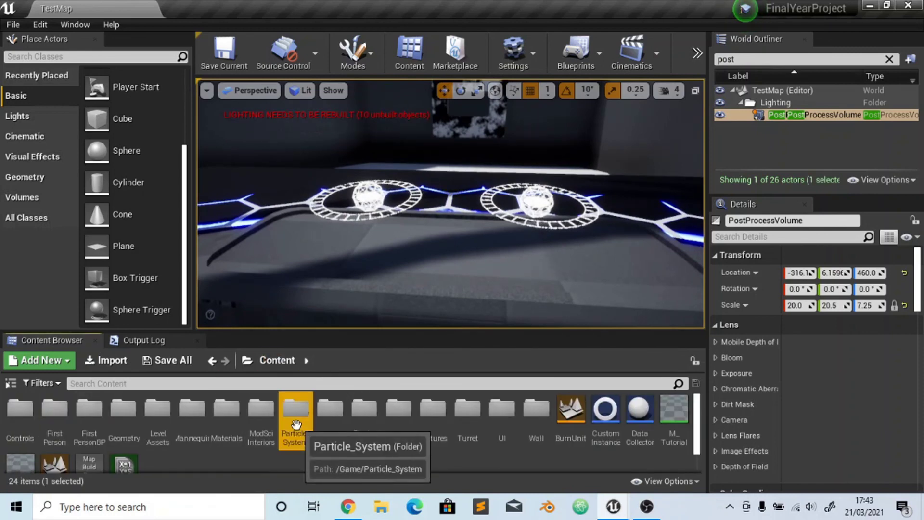
double_click(296, 420)
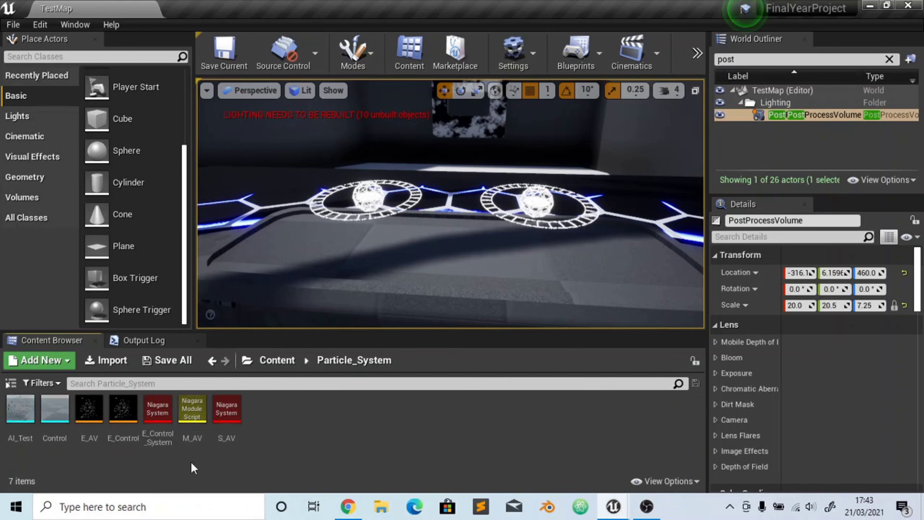
right_click_drag(561, 233, 505, 292)
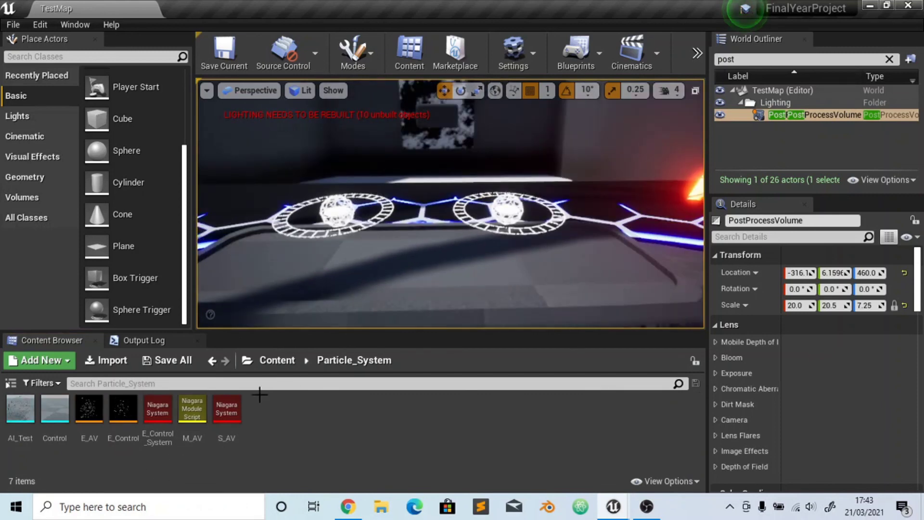
left_click(276, 362)
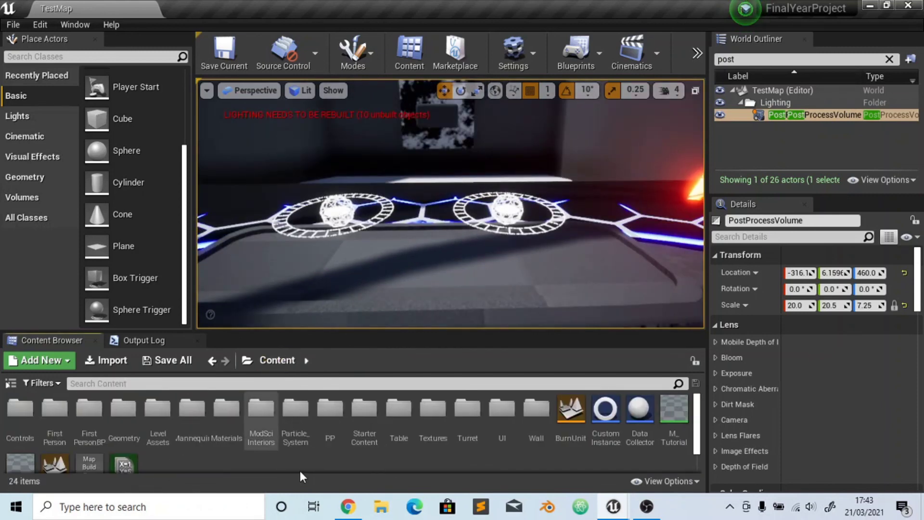
Start playing TestMap in the editor and eject from the player to view the two ringed spheres up close
left_click(698, 53)
left_click(712, 144)
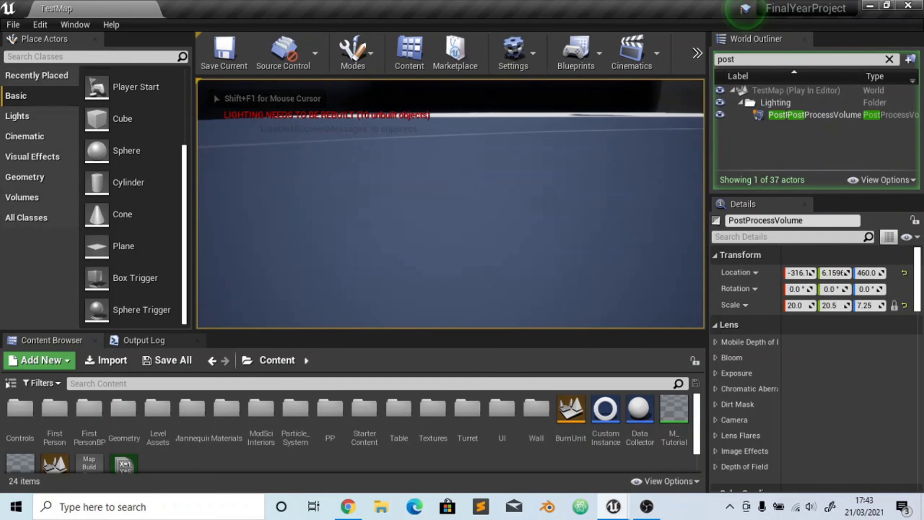
key("F8")
mouse_move(484, 167)
right_mouse_down()
mouse_move(484, 148)
mouse_move(486, 173)
right_mouse_up()
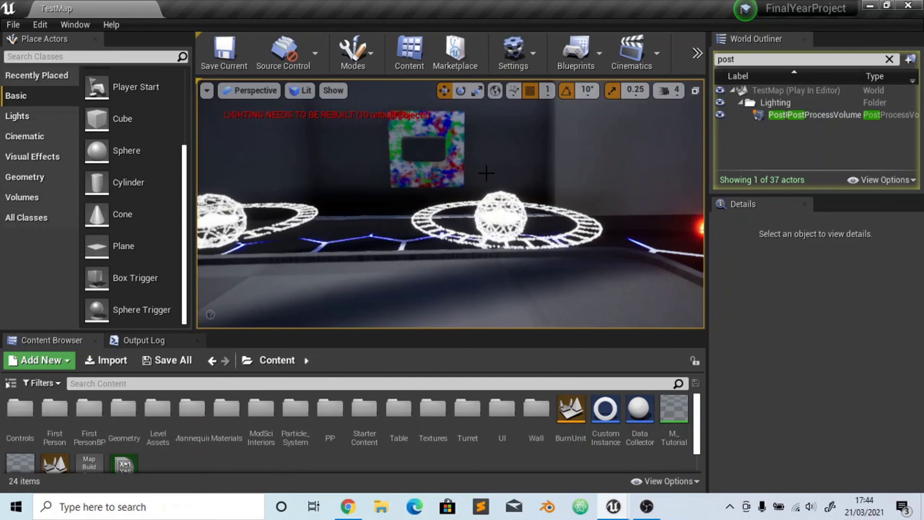
Filter the level's actors by "contro", select BP_Control and BP_Control2 together, and frame them in the view
left_click(503, 220)
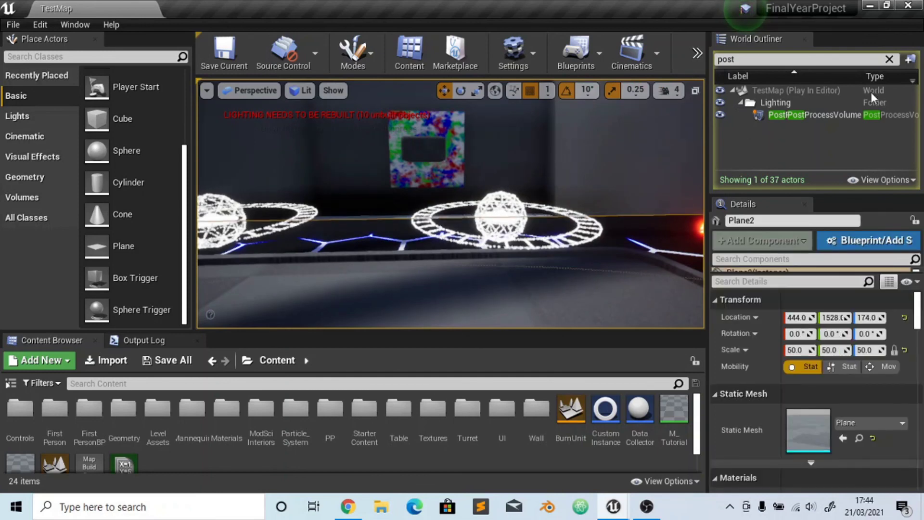
left_click(889, 59)
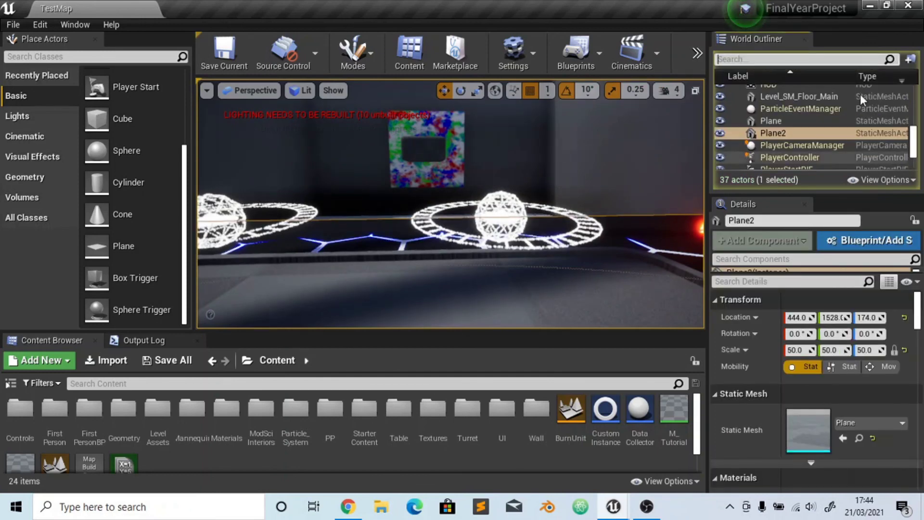
type("contro")
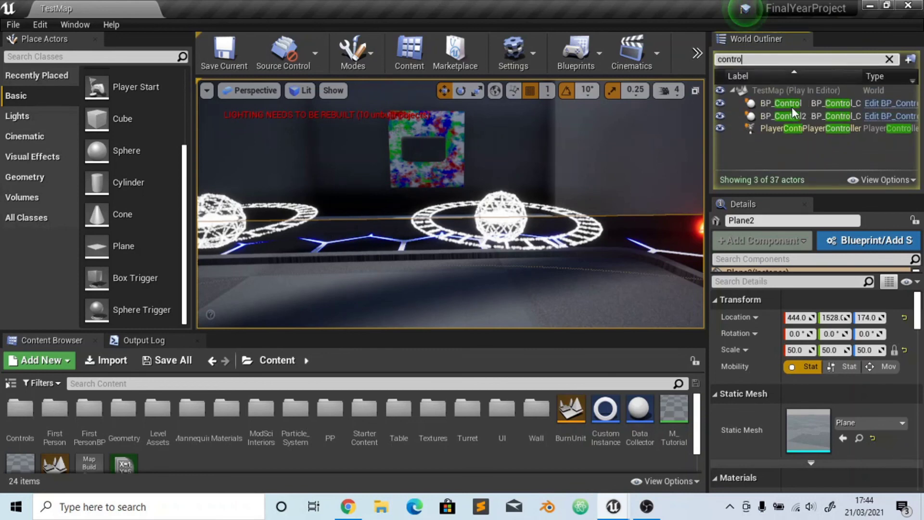
key("Return")
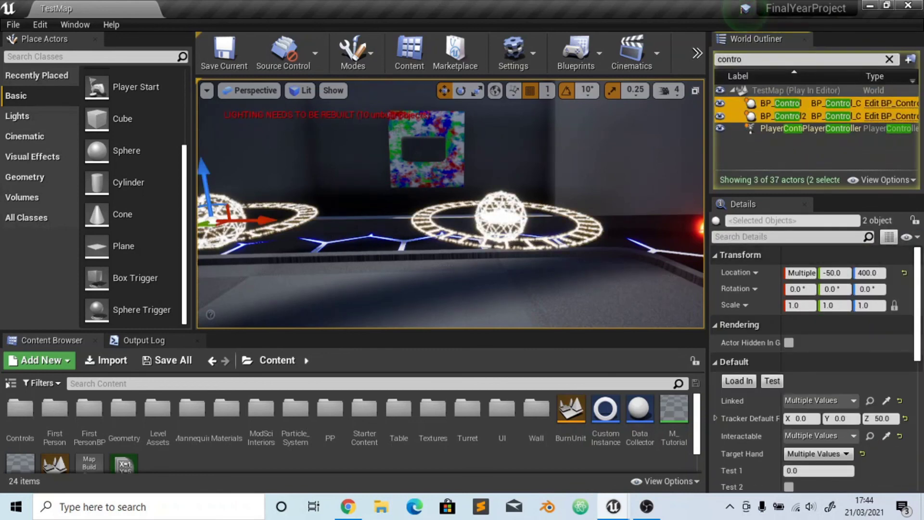
key("f")
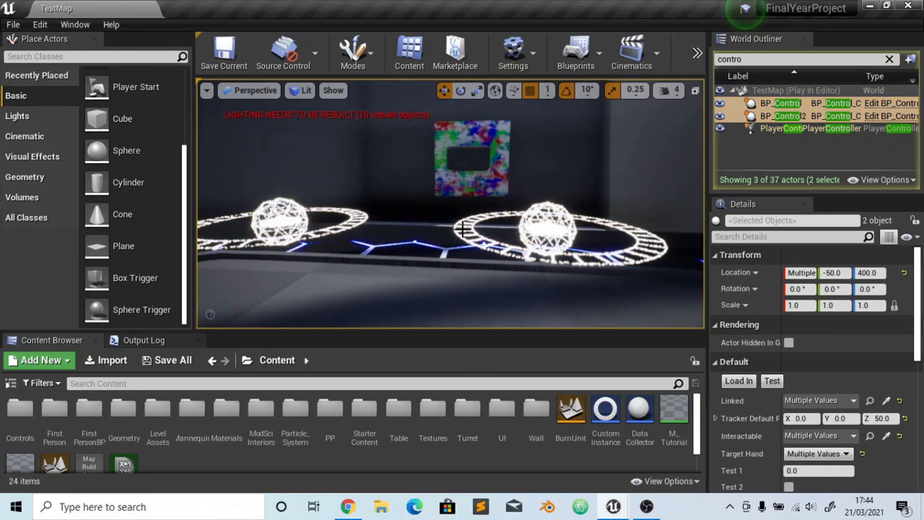
Call the Test event and the Load In event on the two selected control actors
left_click(773, 381)
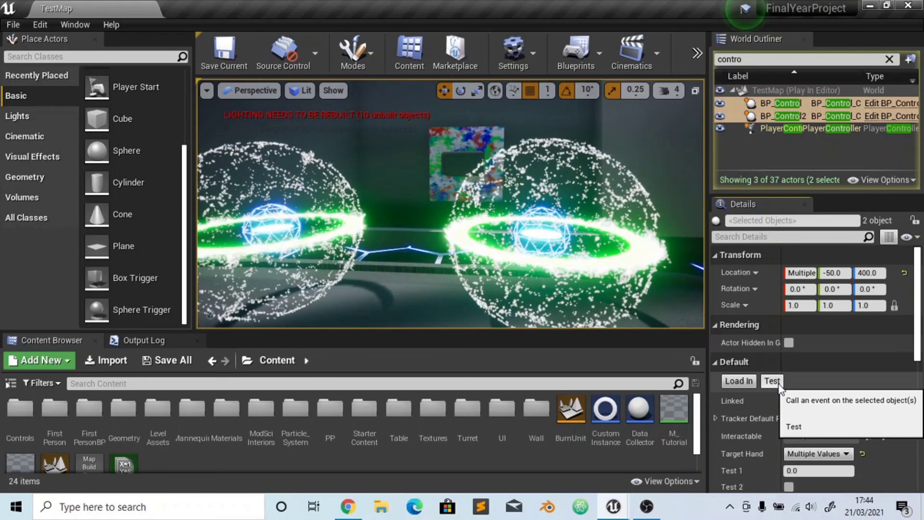
left_click(741, 380)
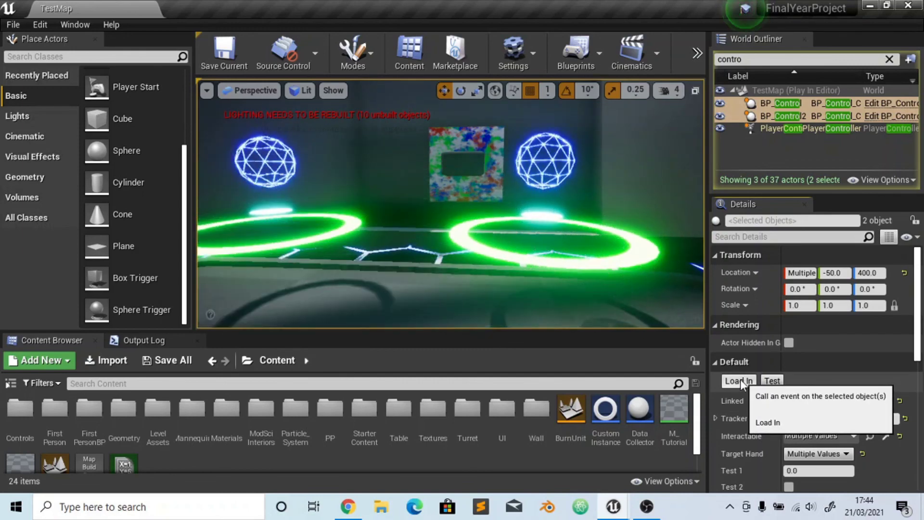
key("grave")
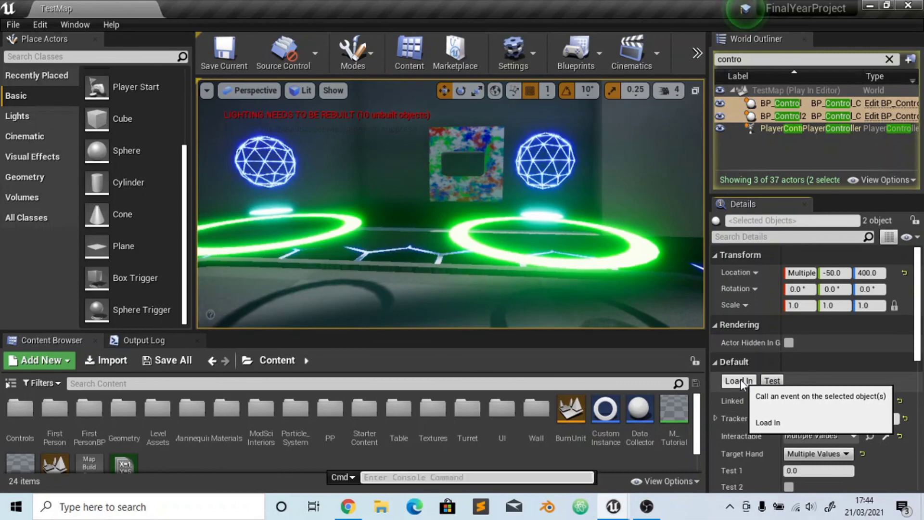
Select only BP_Control and examine both green-ringed controls from farther back and from above
left_click(561, 250)
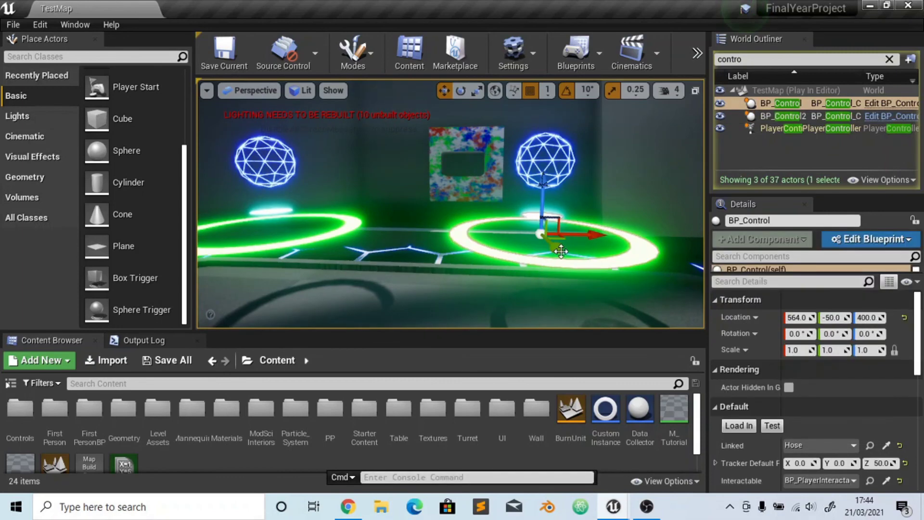
scroll(626, 299, "down", 8)
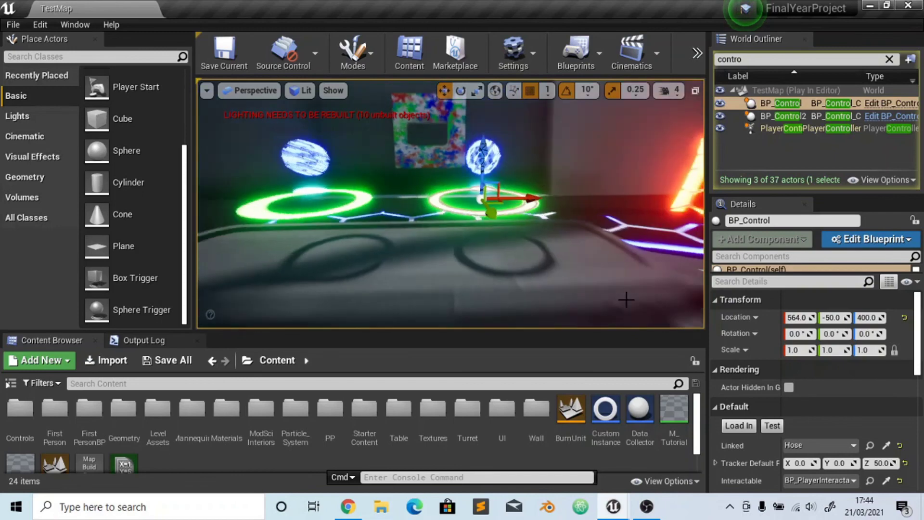
scroll(607, 294, "up", 2)
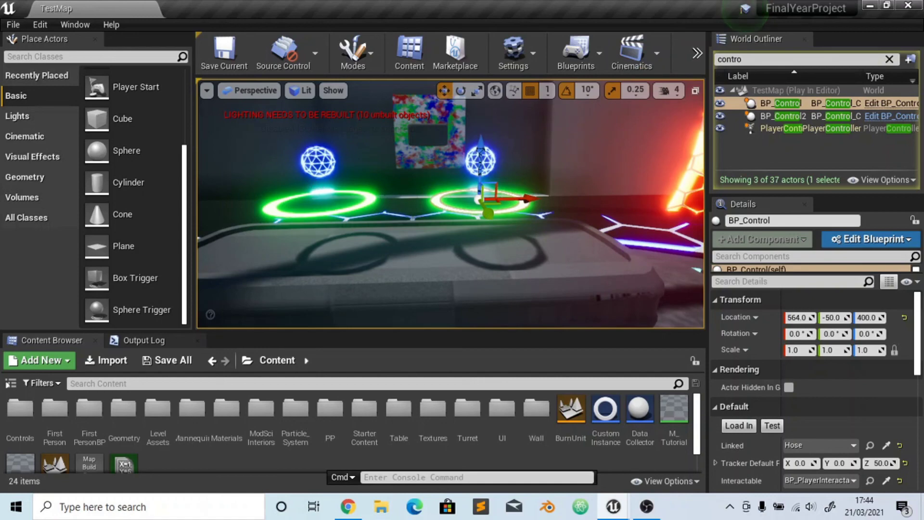
right_click_drag(318, 188, 335, 268)
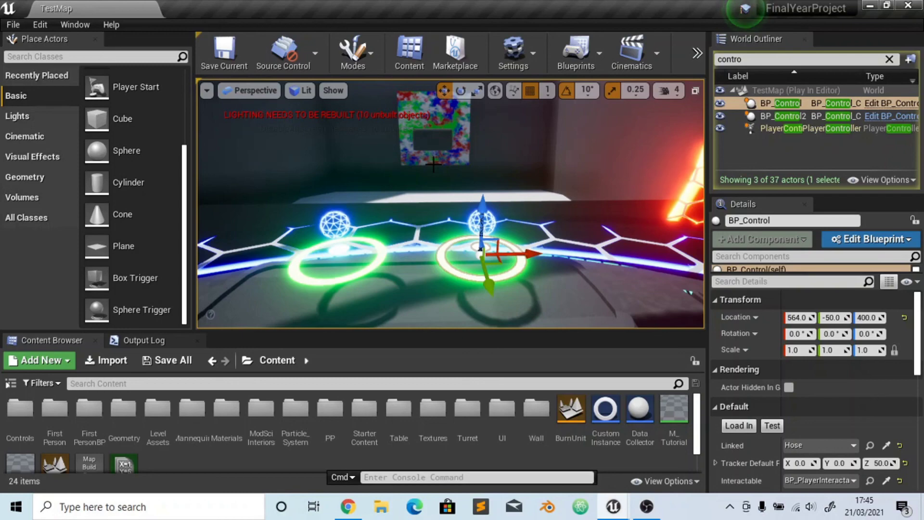
Display the lighting quality choices in the level's build options
left_click(697, 53)
mouse_move(723, 89)
mouse_move(568, 121)
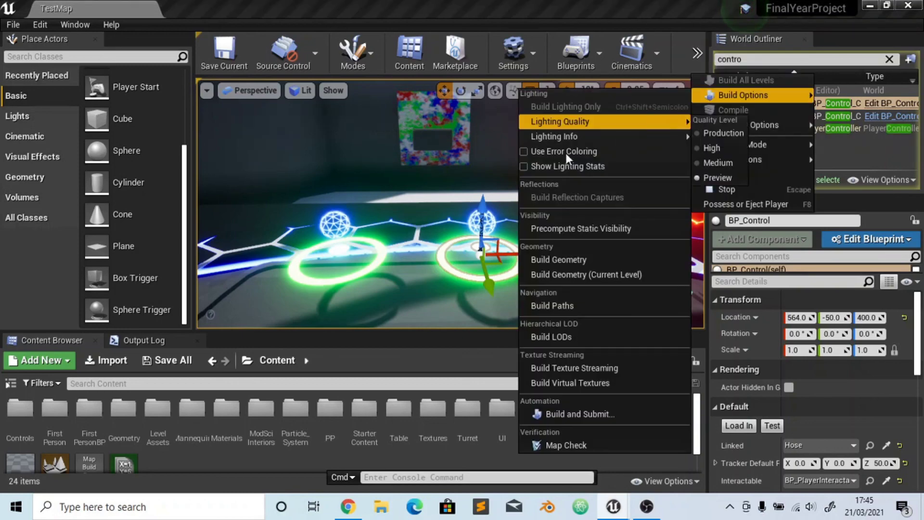